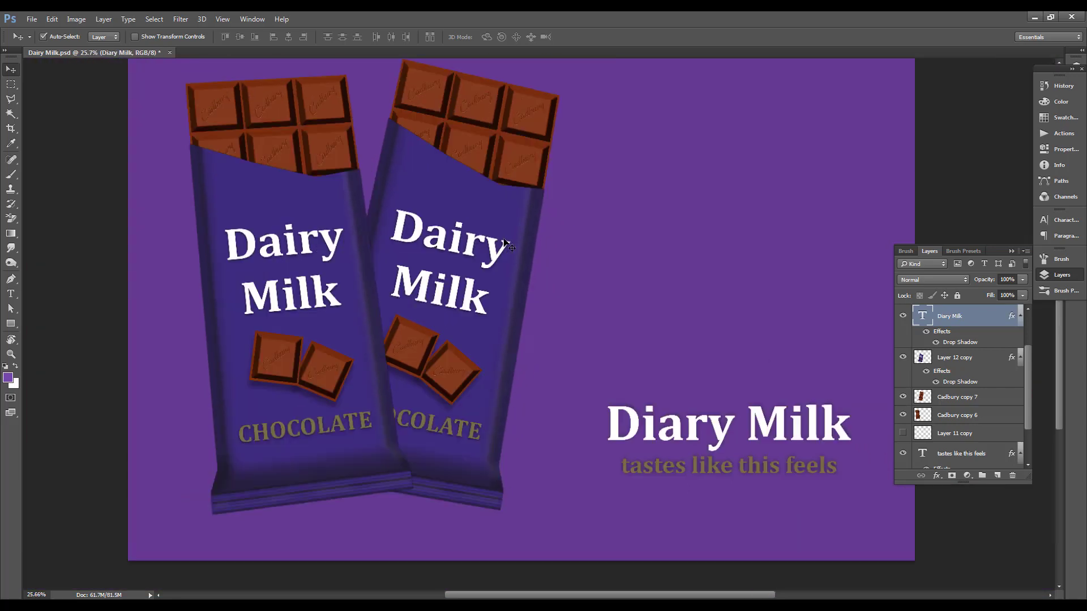
- Zoom and pan across both Dairy Milk bars and the right bar's wrapper to inspect the finished poster
scroll(511, 246, up, 2)
scroll(511, 246, down, 1)
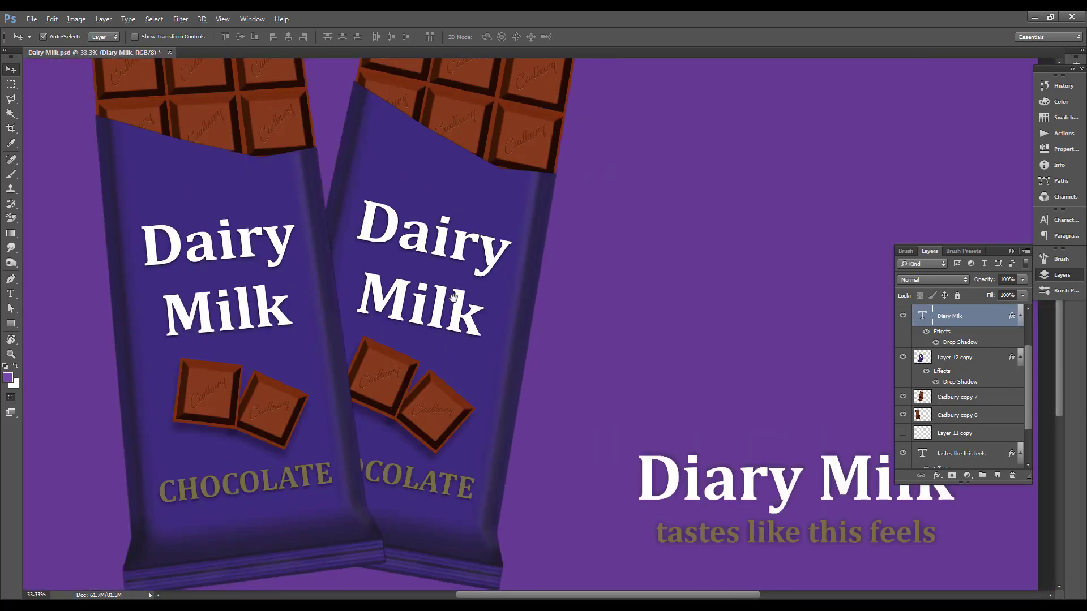
drag(452, 297, 423, 313)
scroll(473, 254, down, 1)
scroll(389, 236, up, 1)
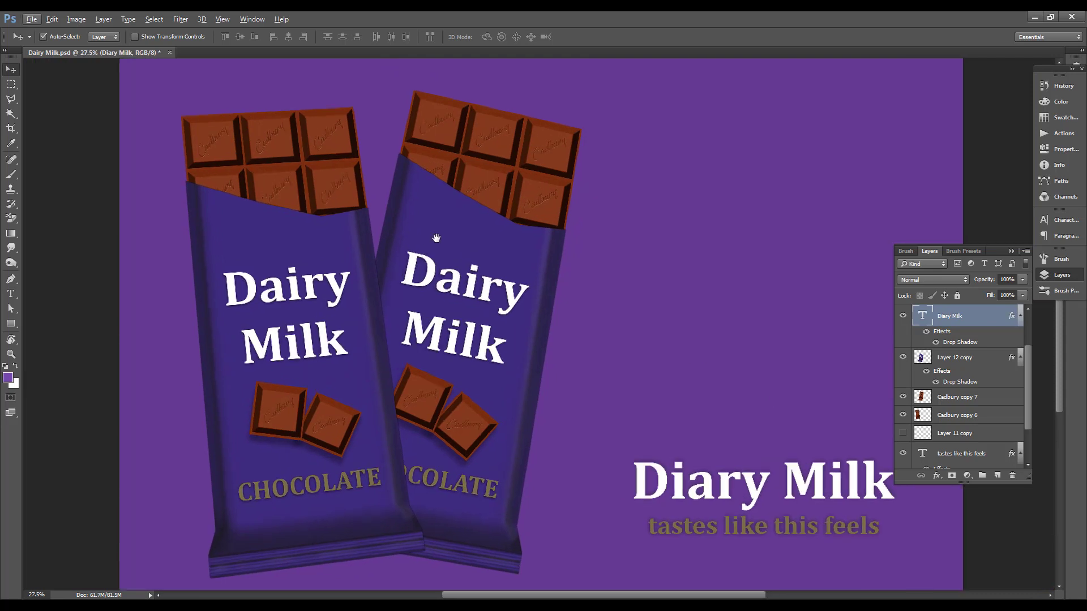
drag(435, 238, 368, 252)
scroll(391, 245, up, 4)
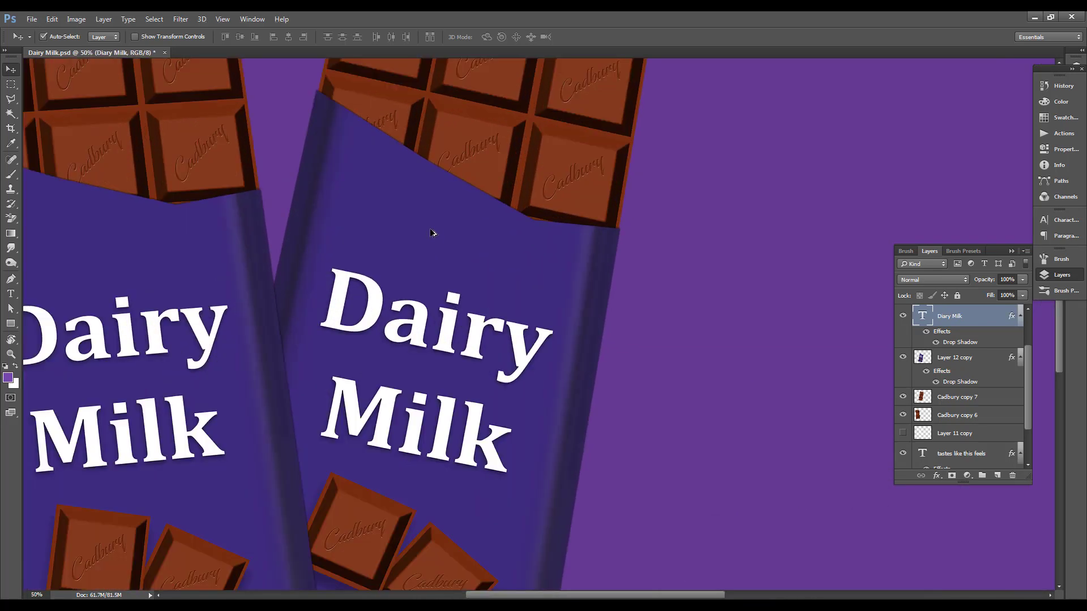
drag(431, 233, 391, 221)
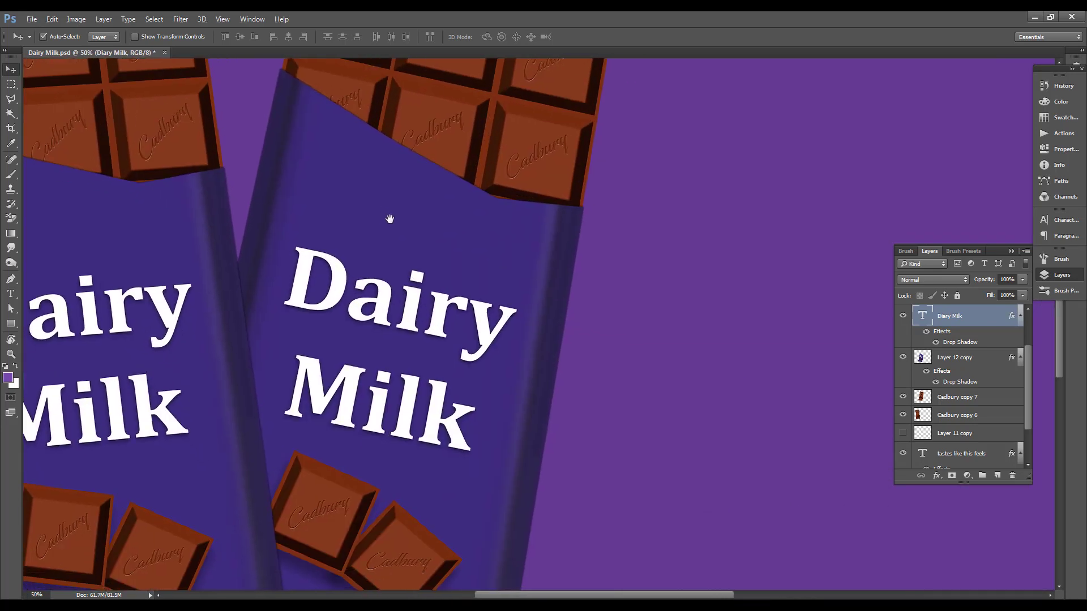
scroll(414, 236, down, 1)
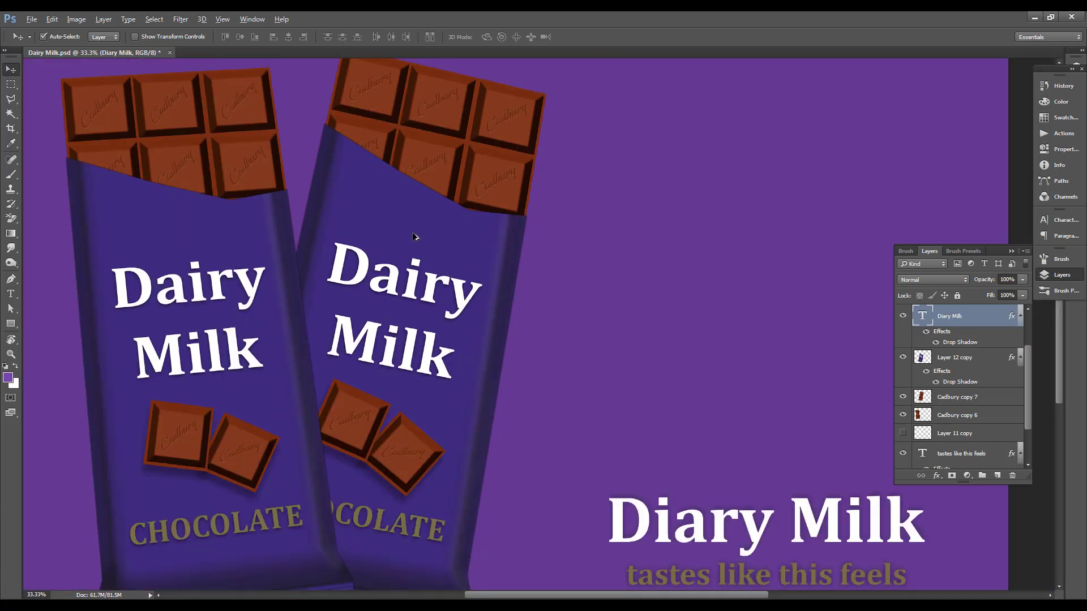
scroll(414, 237, down, 1)
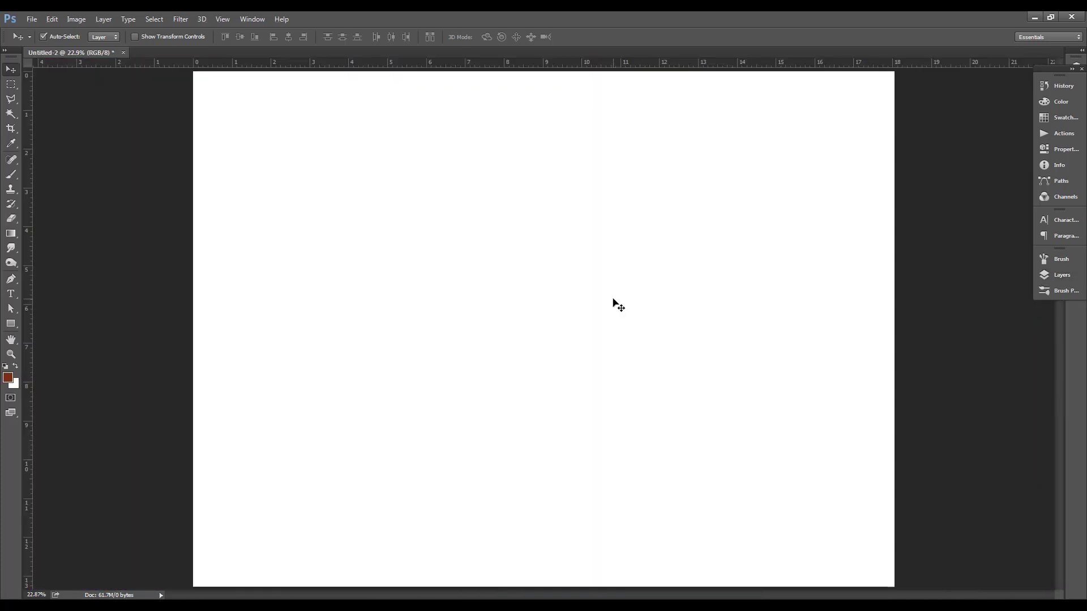
scroll(611, 301, down, 1)
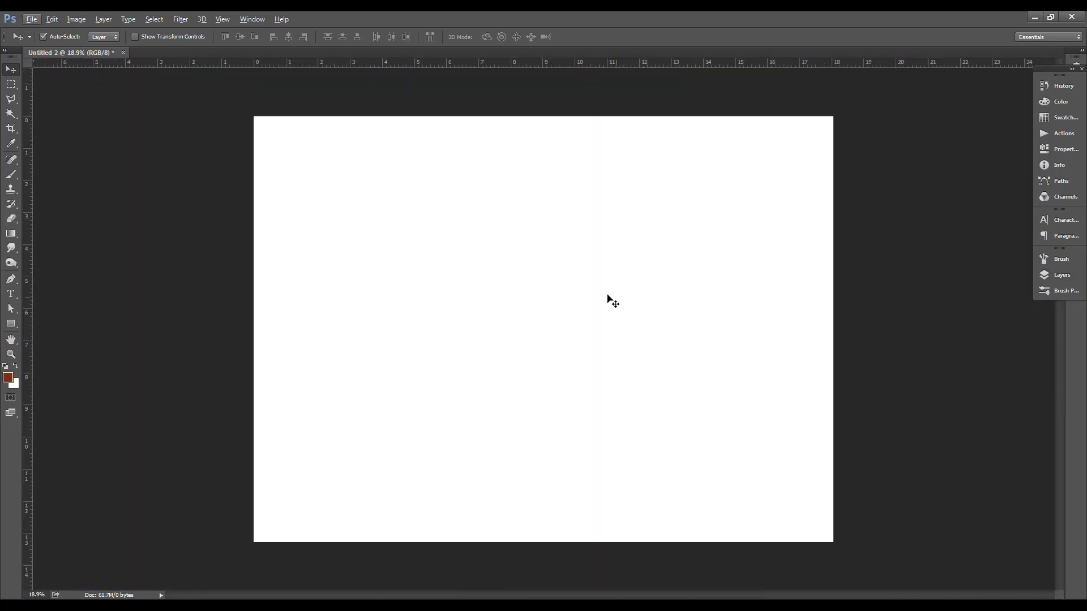
- Marquee a small square in the canvas's upper left and add an empty Layer 1 above Background
key(m)
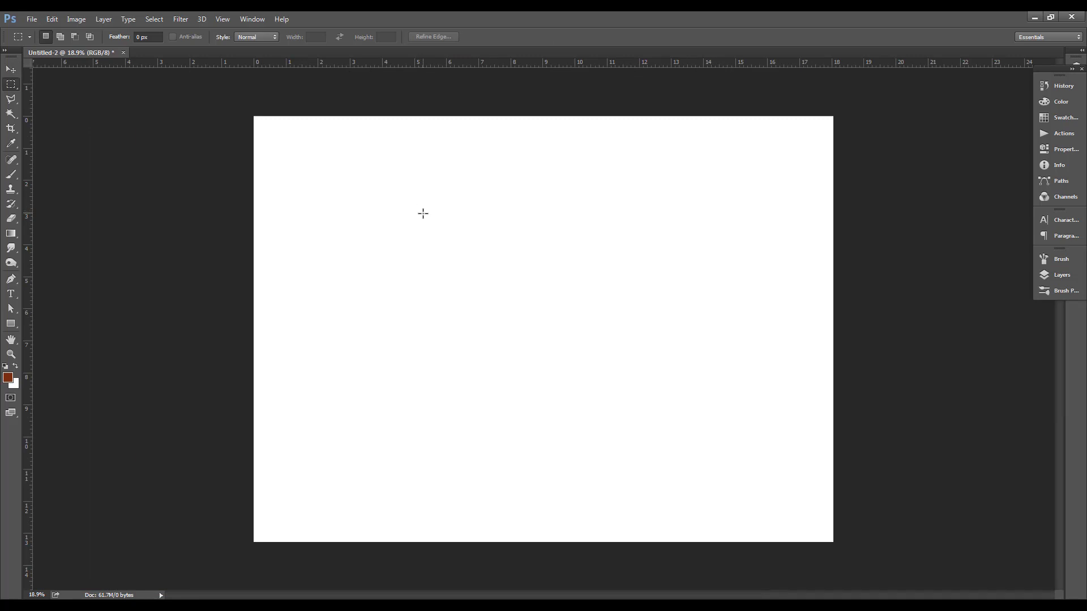
drag(394, 210, 455, 269)
drag(432, 242, 418, 243)
key(F7)
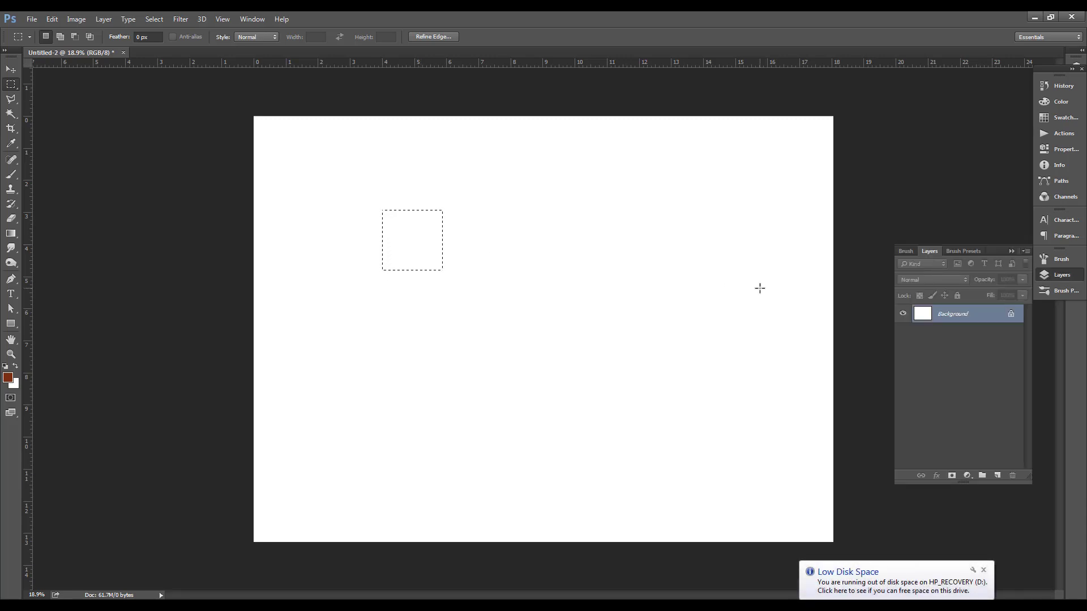
key(ctrl+shift+alt+n)
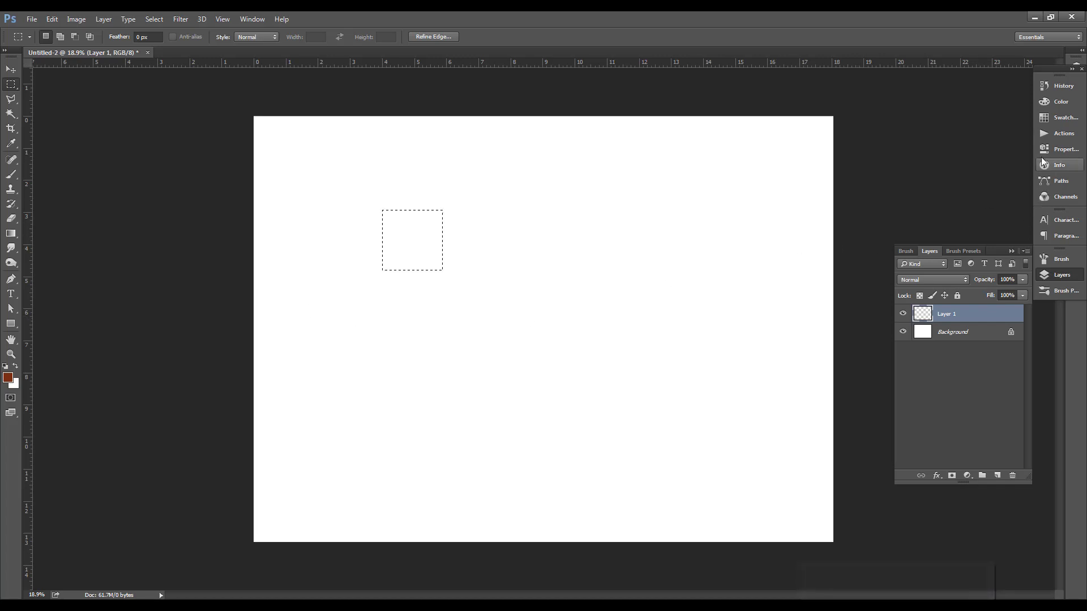
- Fill the square selection on Layer 1 with dark reddish-brown from Swatches and deselect it
click(1057, 117)
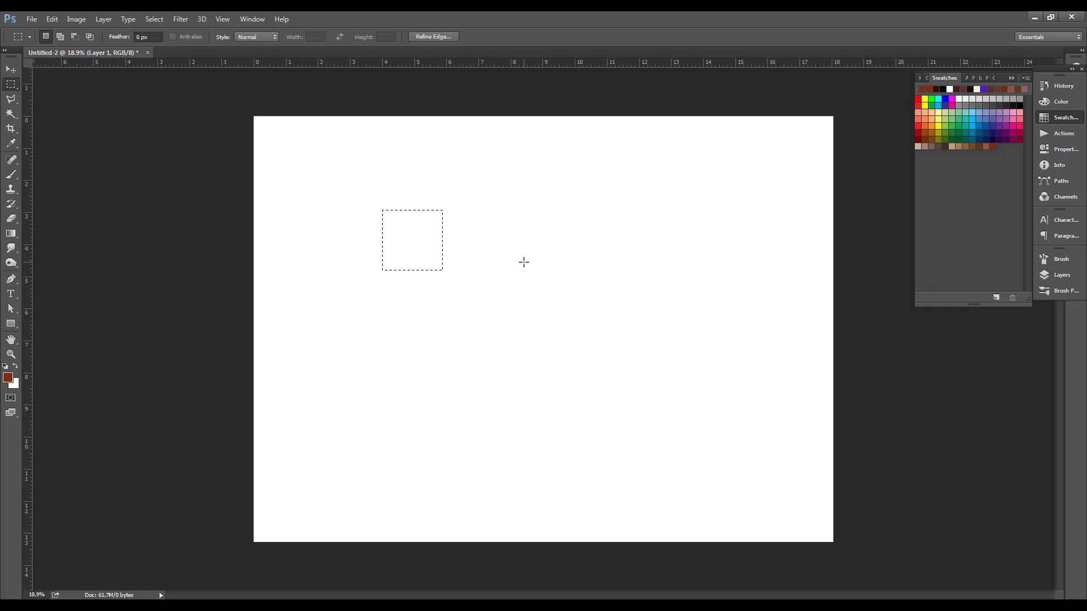
key(F7)
key(alt+BackSpace)
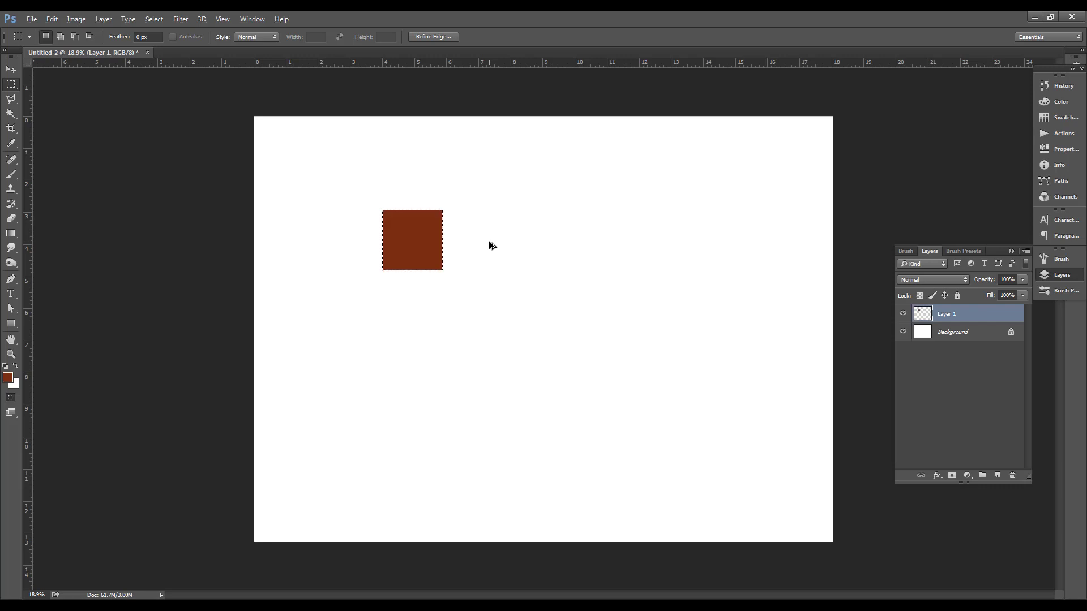
key(ctrl+d)
- Move the brown square slightly up and to the left on the canvas
key(v)
drag(406, 243, 376, 234)
scroll(457, 210, up, 8)
scroll(385, 221, down, 2)
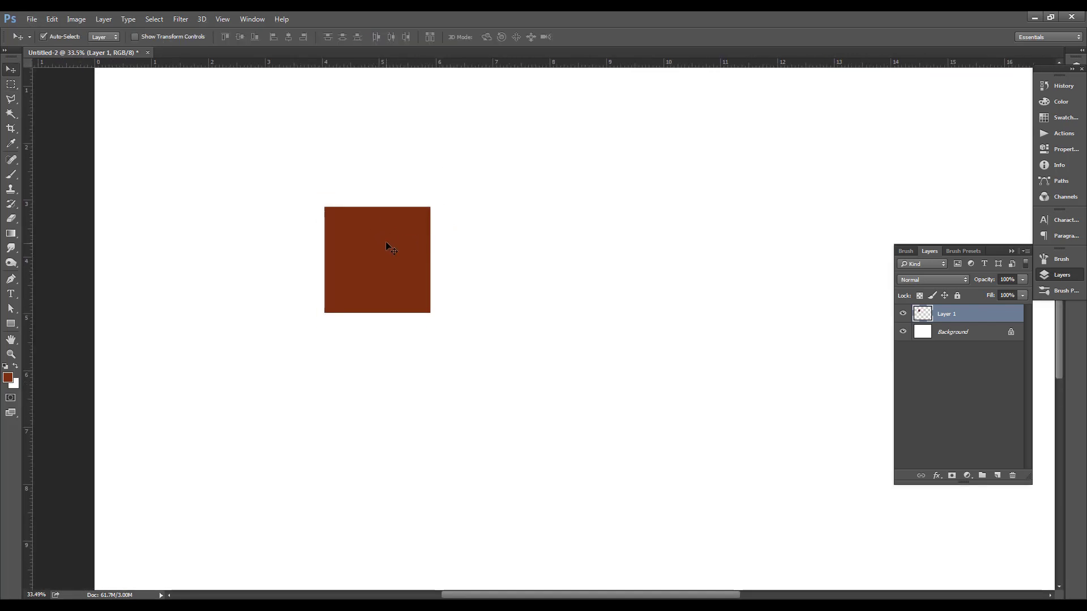
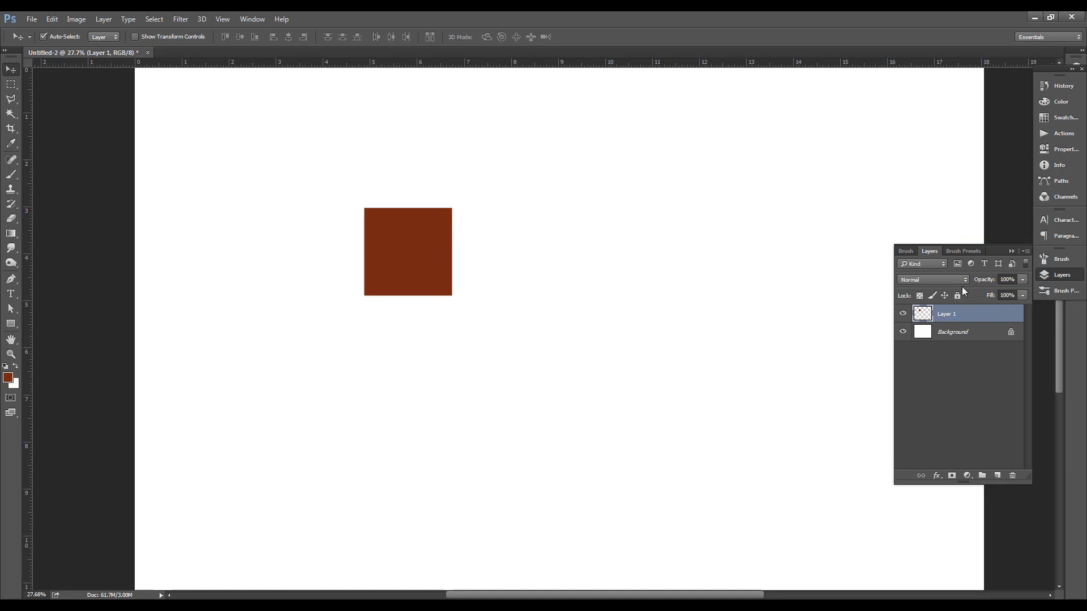
- Check Layer 1's blend mode list and leave it on Normal
click(959, 280)
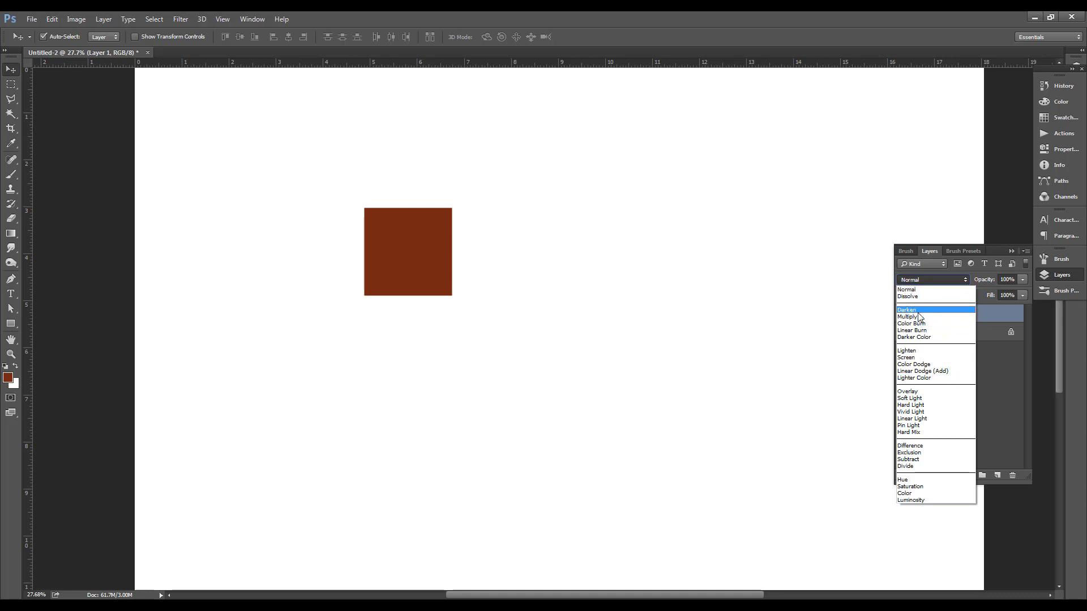
click(1048, 366)
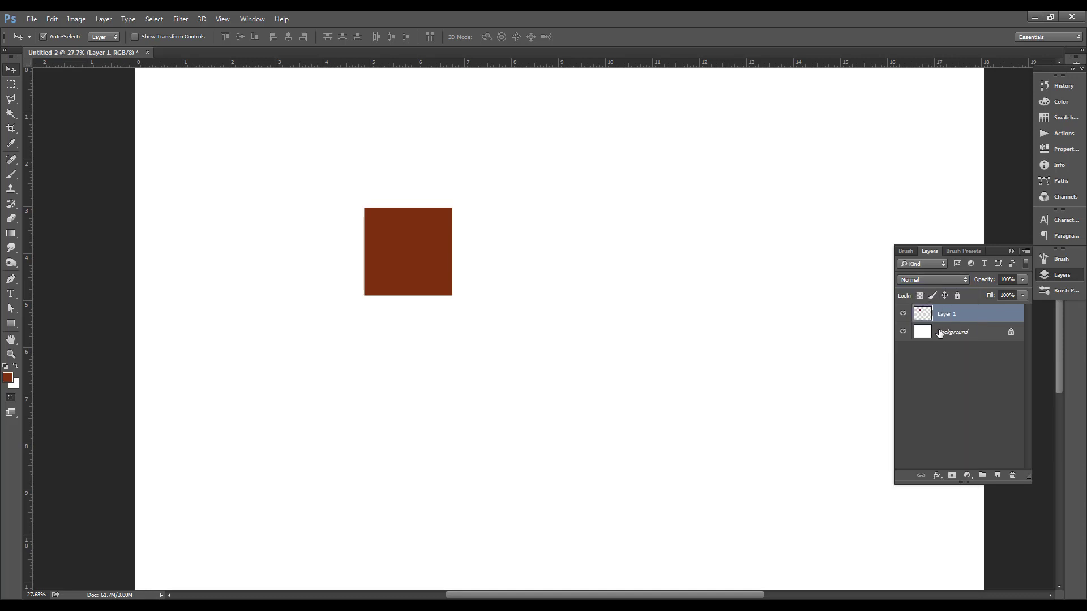
- Add a Bevel & Emboss effect to the brown square, keeping the Inner Bevel style
click(938, 477)
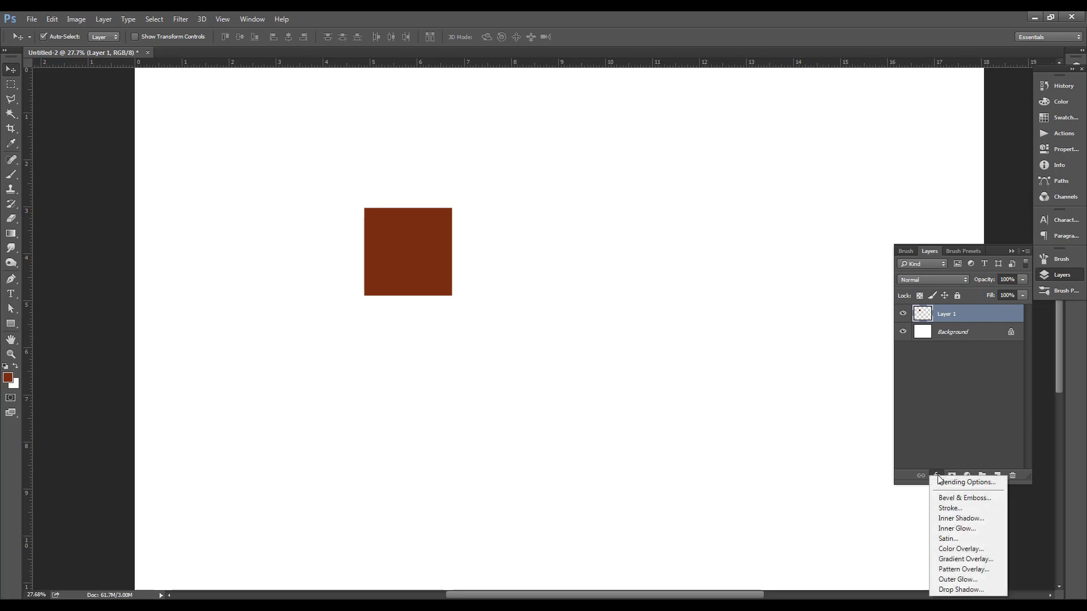
click(972, 498)
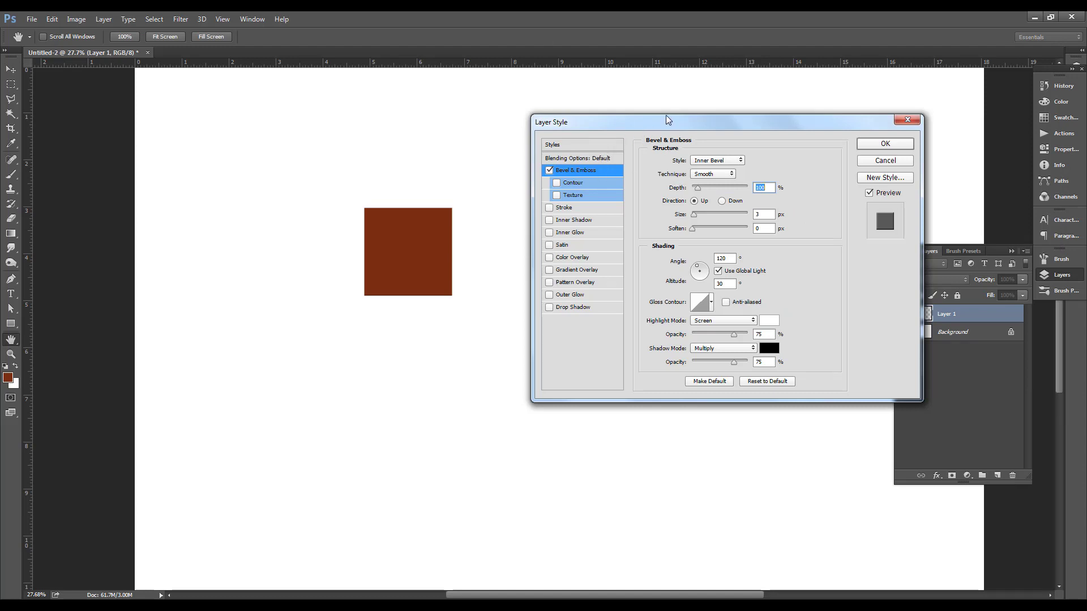
drag(653, 113, 653, 103)
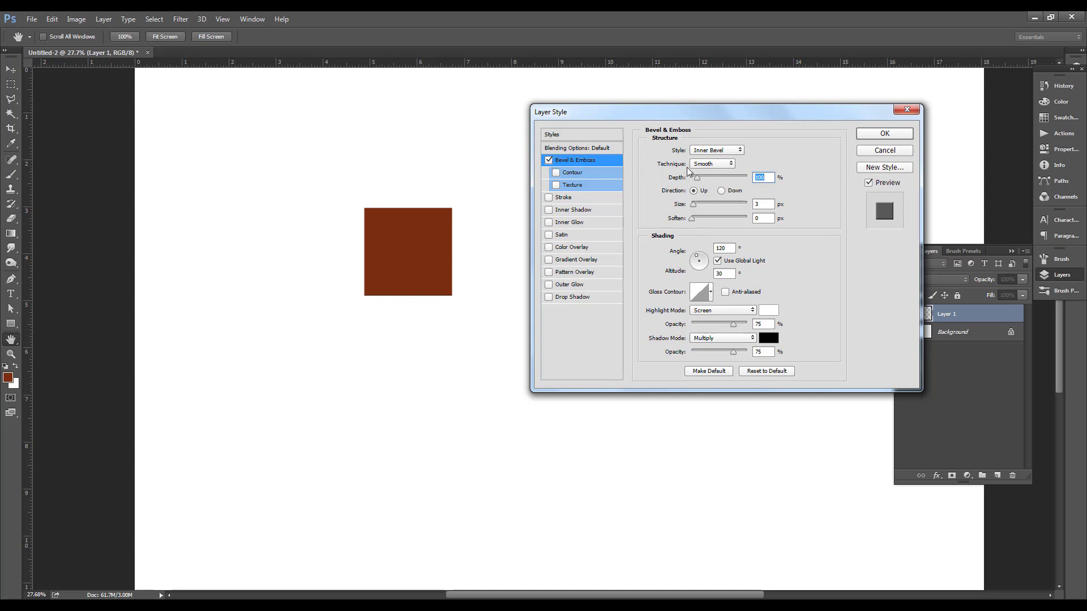
drag(761, 113, 743, 111)
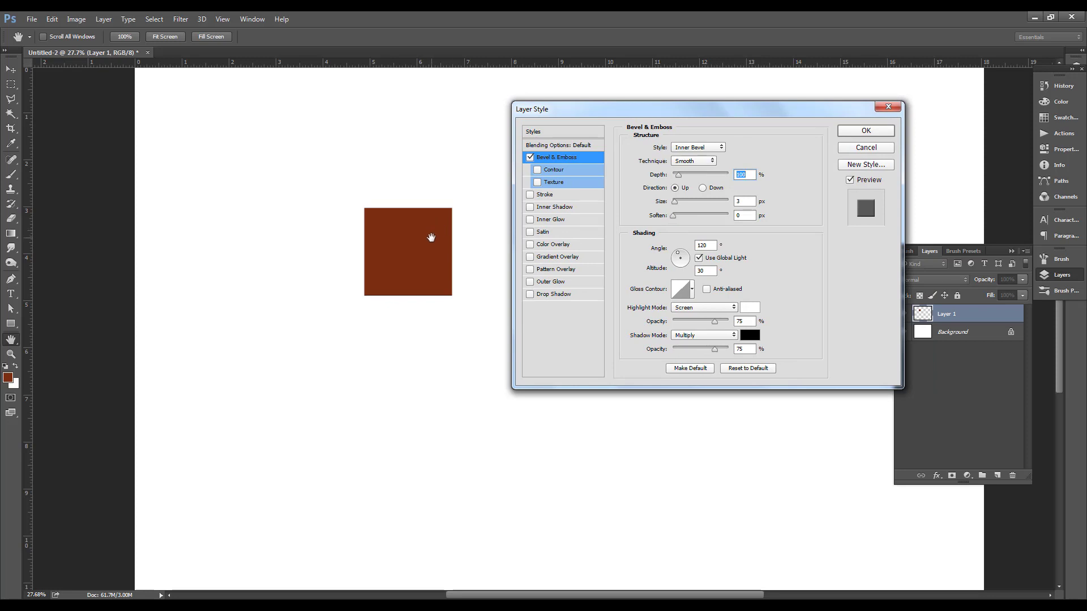
click(718, 149)
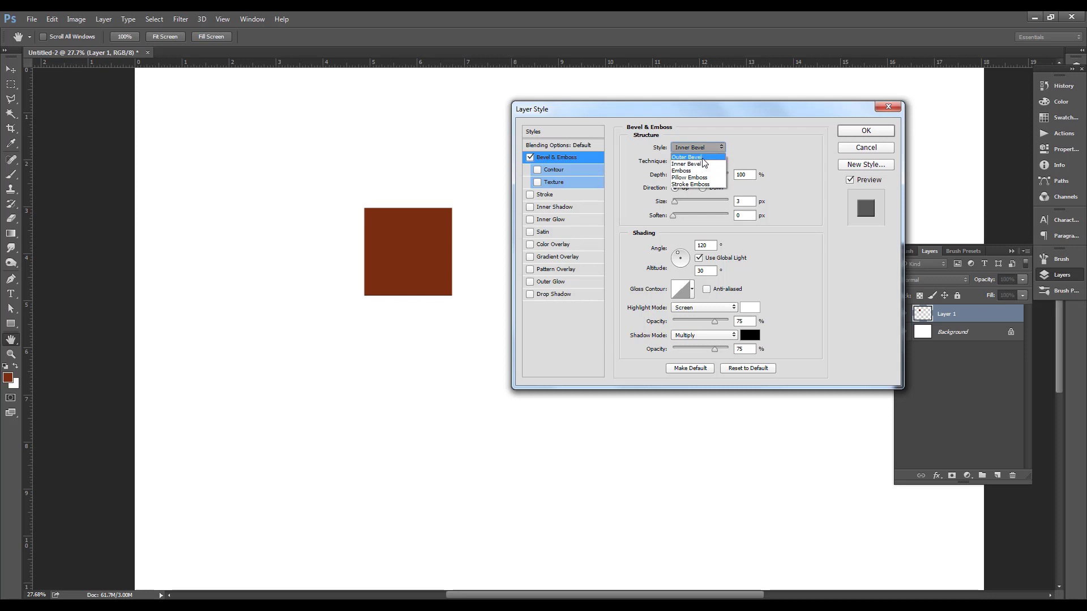
click(709, 163)
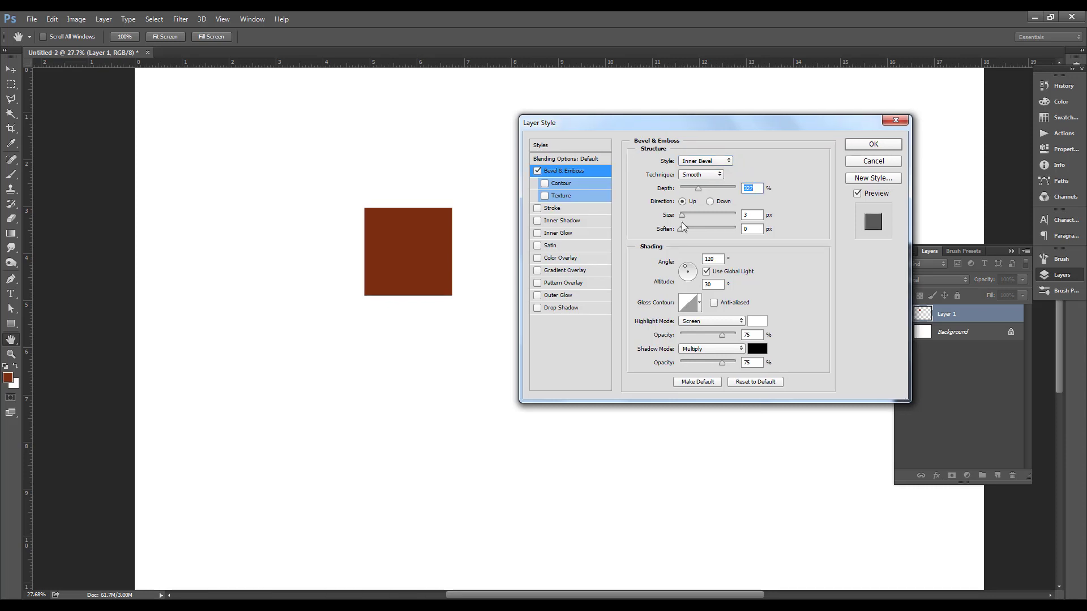
- Set the bevel technique to Chisel Soft, Size about 100 px and Soften 9 px
drag(681, 216, 704, 216)
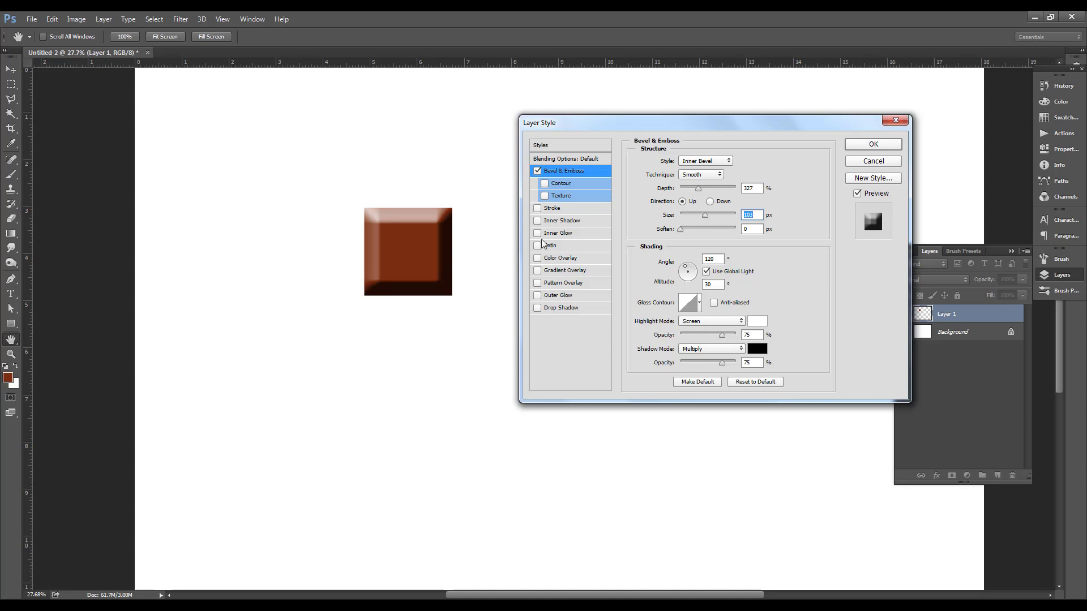
drag(707, 216, 692, 236)
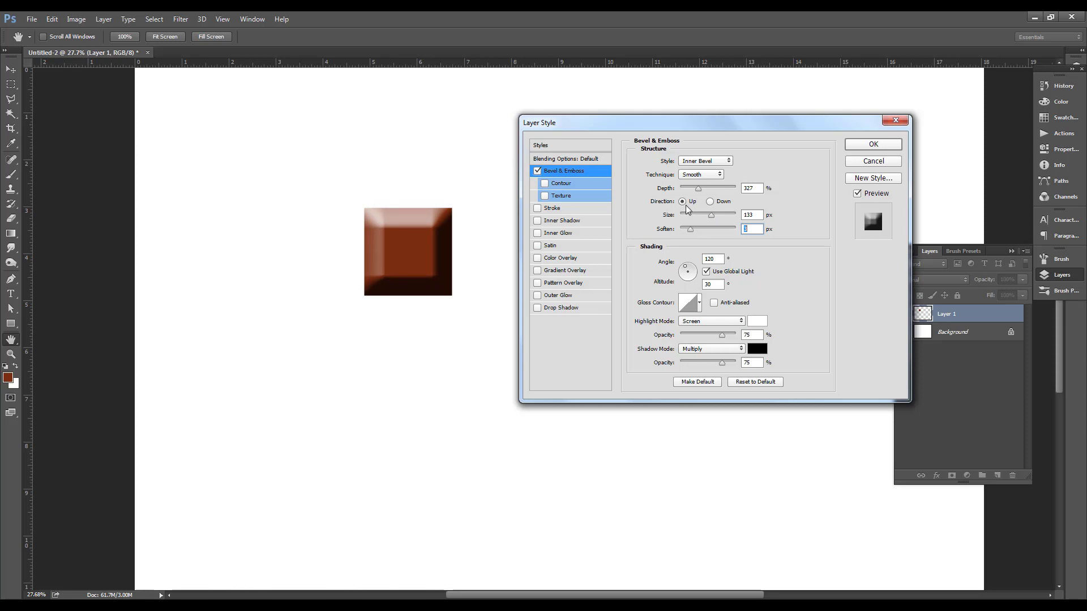
drag(692, 234, 688, 234)
click(709, 176)
click(712, 191)
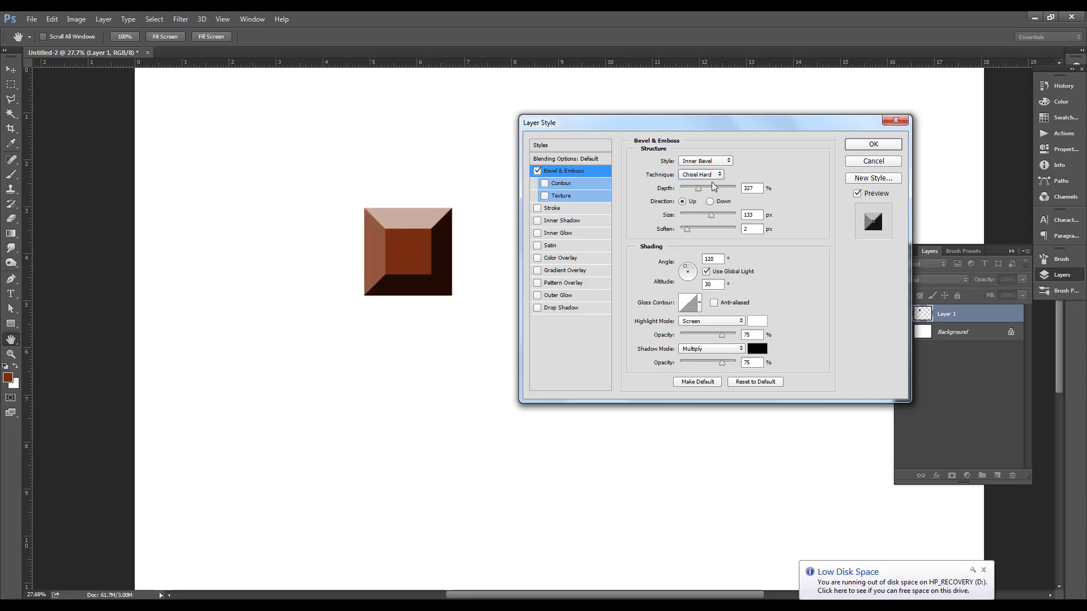
click(713, 176)
click(712, 198)
click(709, 175)
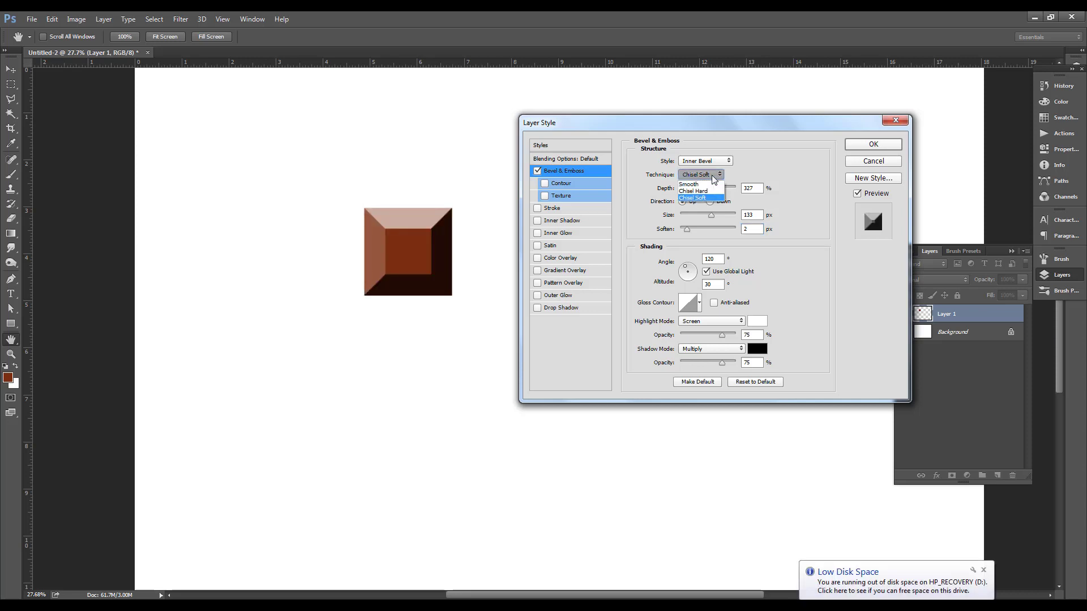
click(711, 191)
mouse_move(710, 214)
mouse_down()
mouse_move(689, 232)
mouse_move(711, 233)
mouse_move(703, 191)
mouse_move(705, 218)
mouse_up()
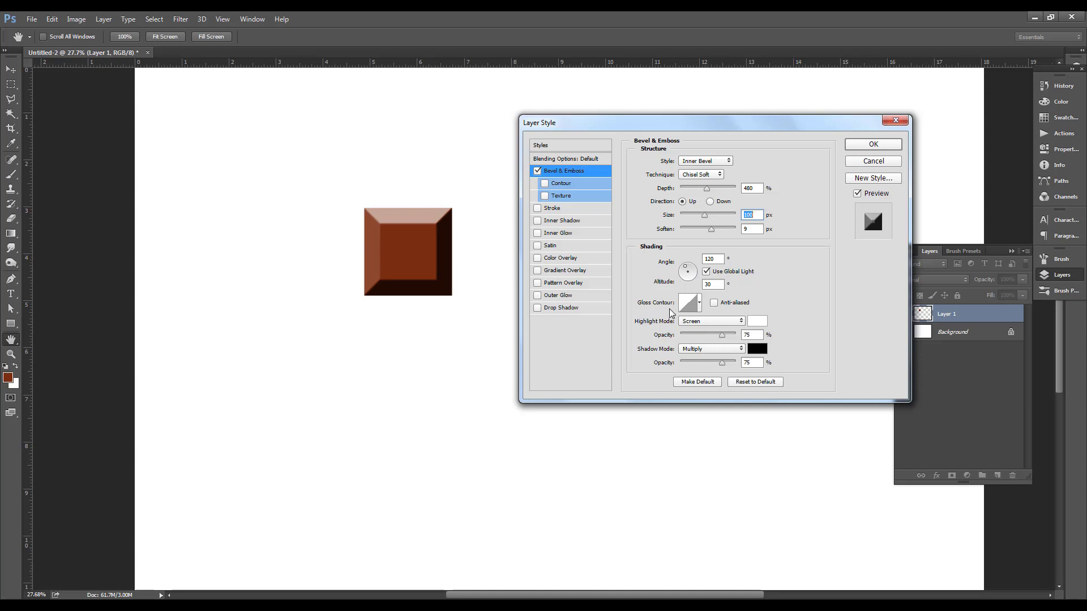
- Try several gloss contour presets, choose one and apply the bevel settings
click(699, 303)
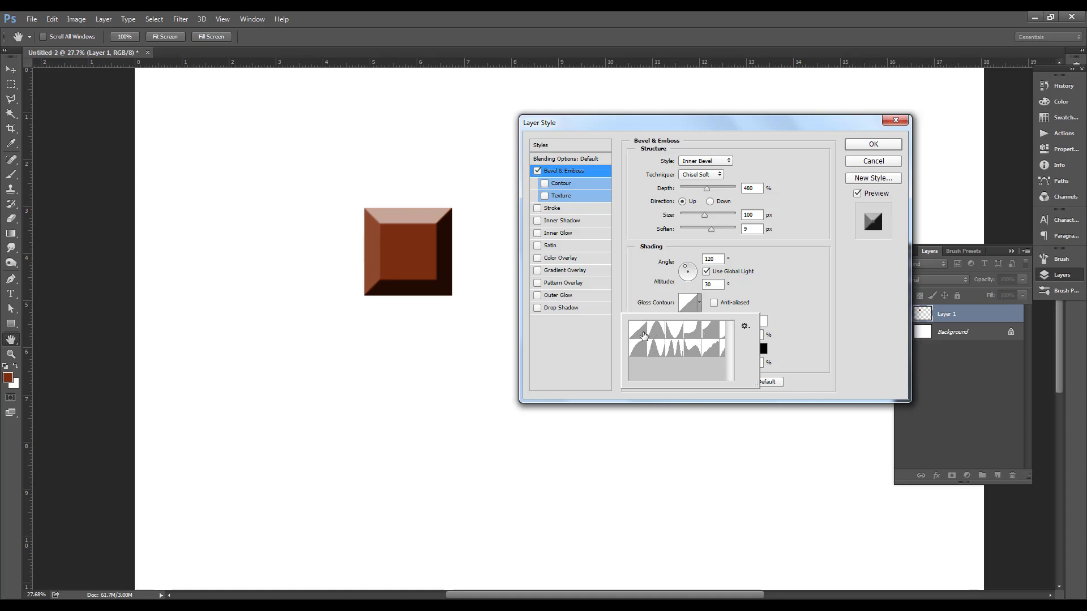
click(659, 334)
click(644, 335)
click(678, 335)
click(706, 335)
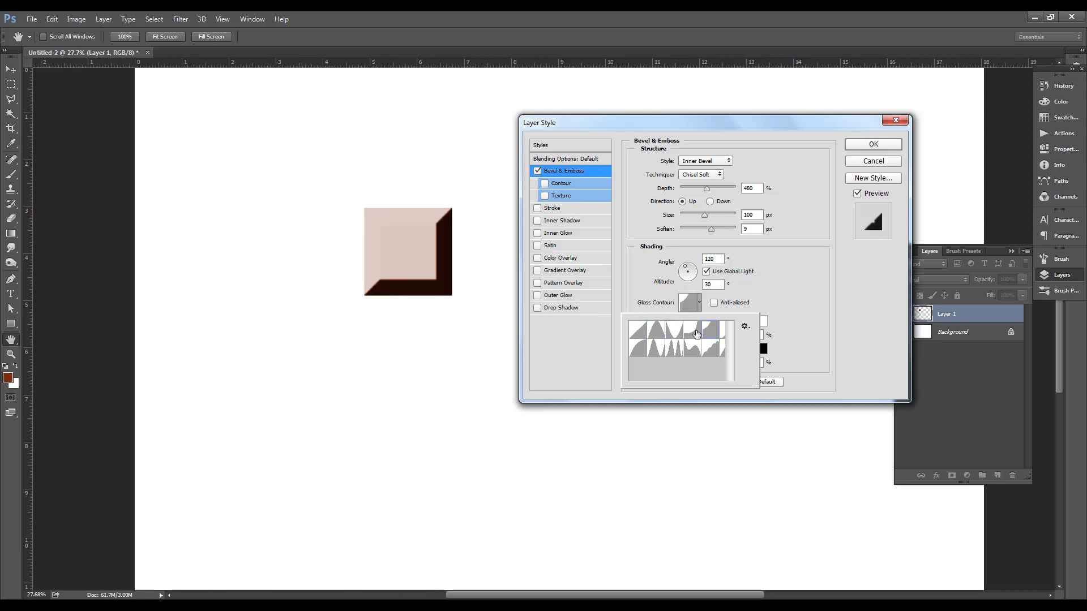
click(698, 335)
click(673, 333)
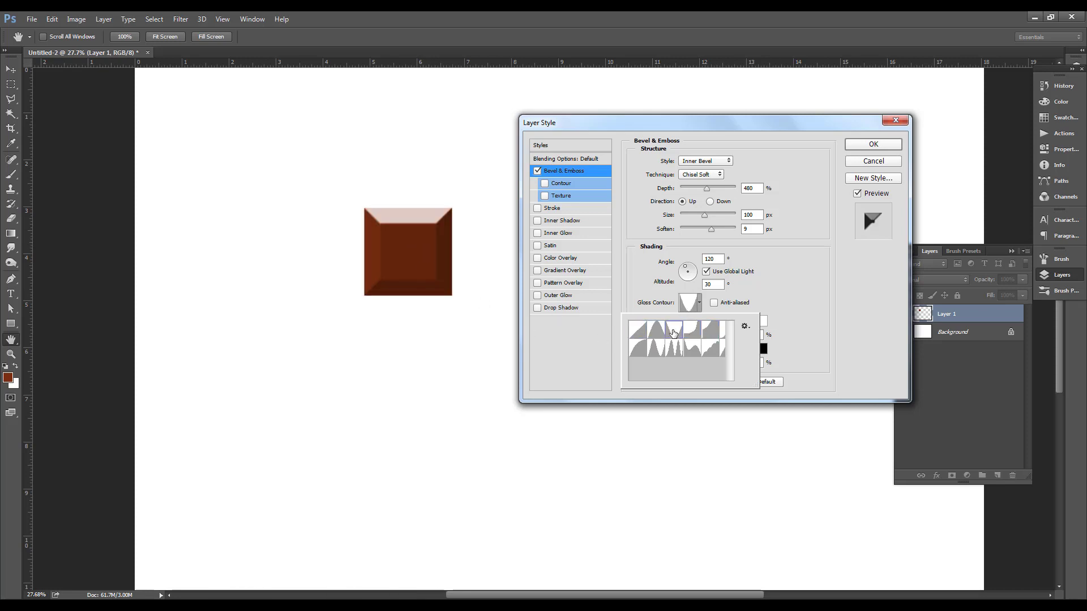
click(639, 348)
click(656, 348)
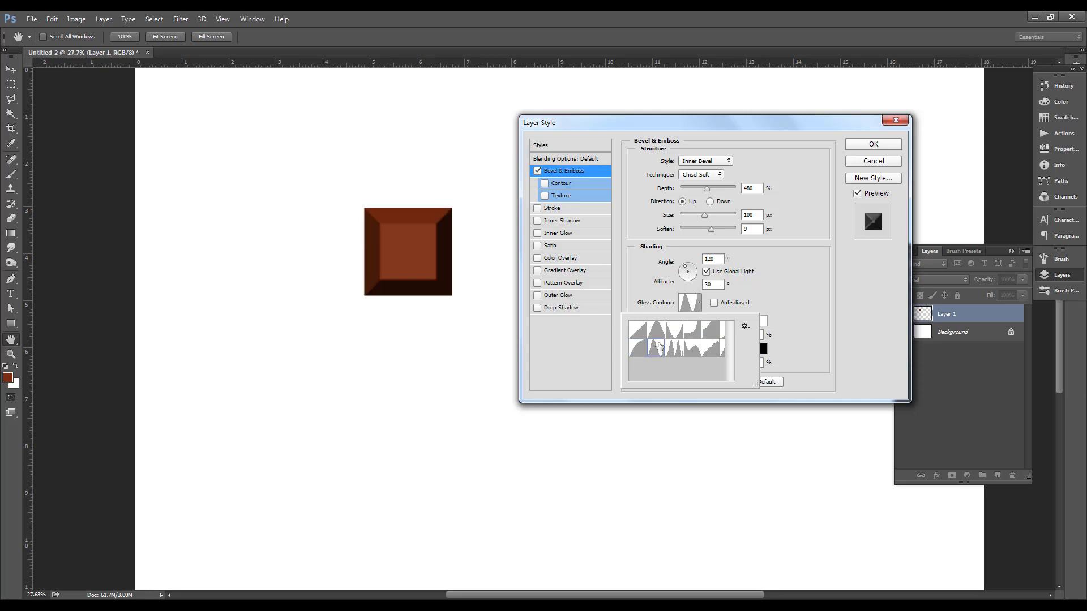
click(874, 145)
- Nudge the bevelled square slightly left and duplicate its layer with Ctrl+J
scroll(407, 257, up, 4)
drag(455, 216, 440, 236)
scroll(440, 238, down, 2)
key(ctrl+j)
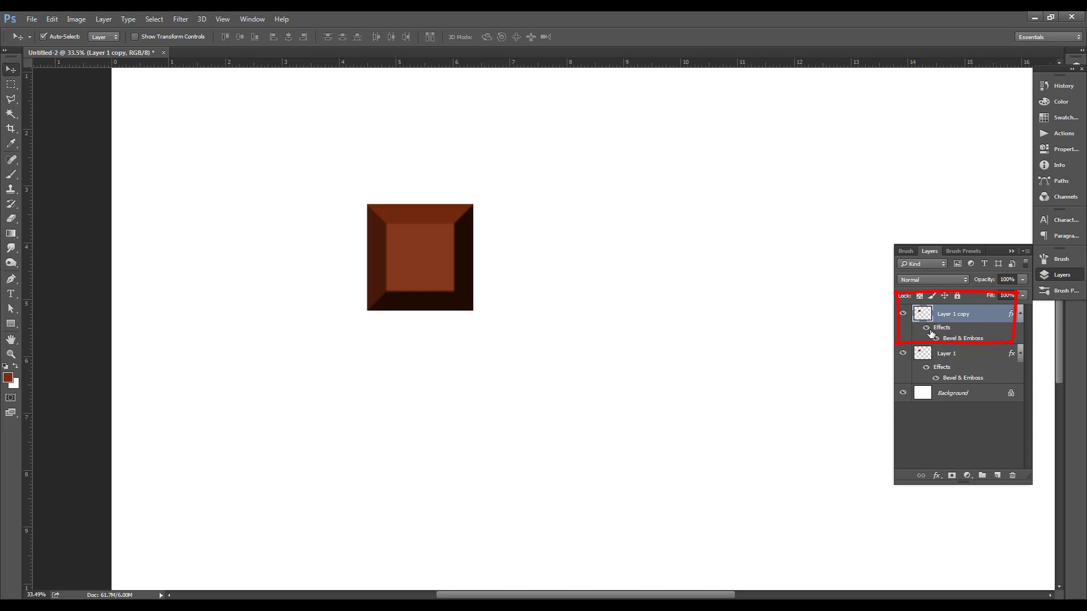
- Clear the layer style from Layer 1 copy and move it below Layer 1
click(926, 329)
right_click(969, 318)
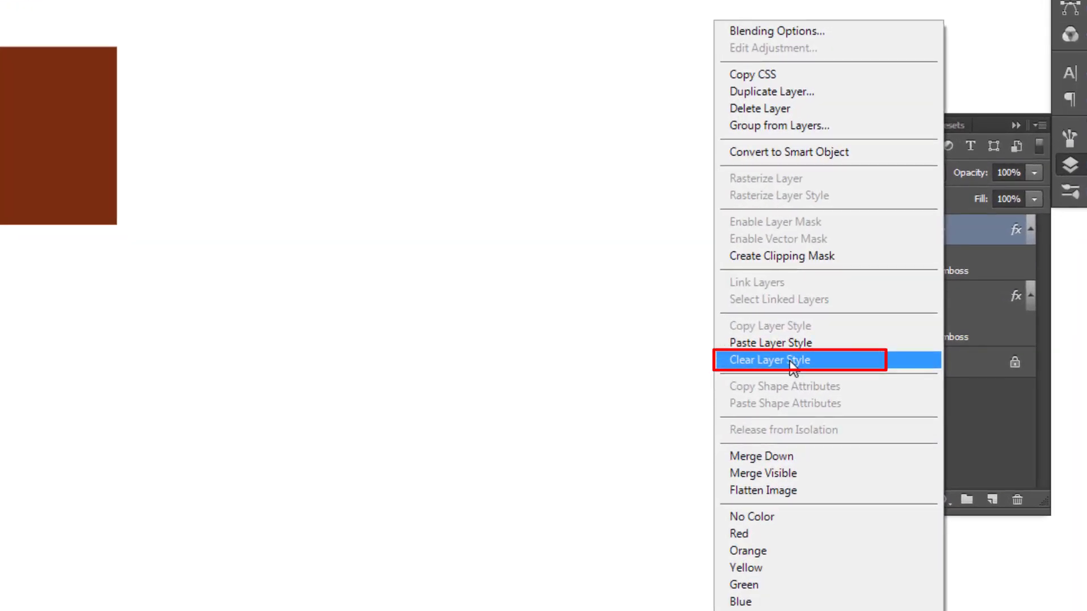
click(792, 361)
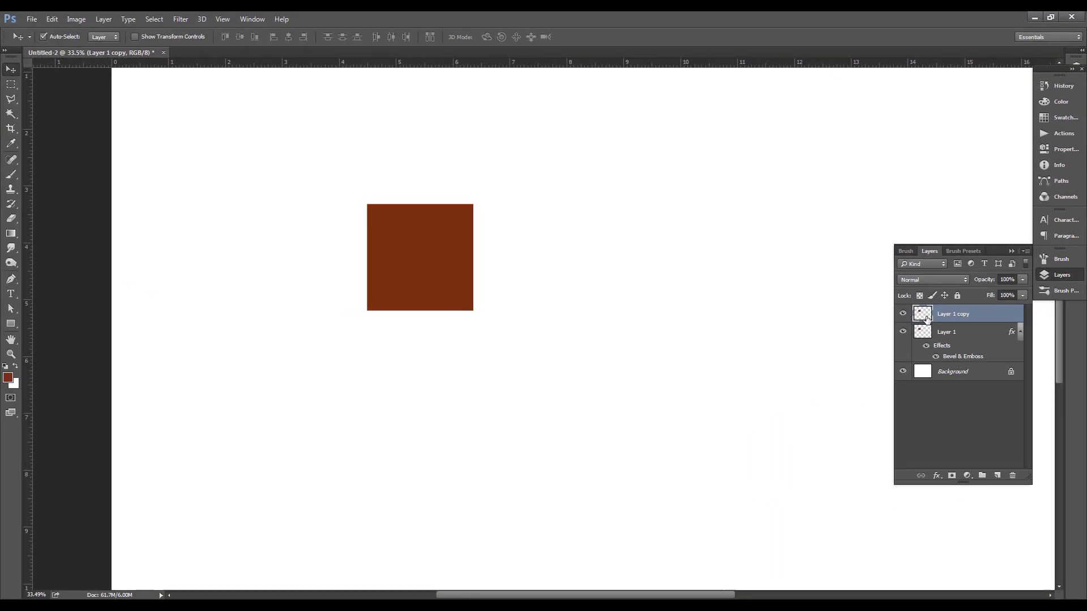
drag(961, 318, 955, 356)
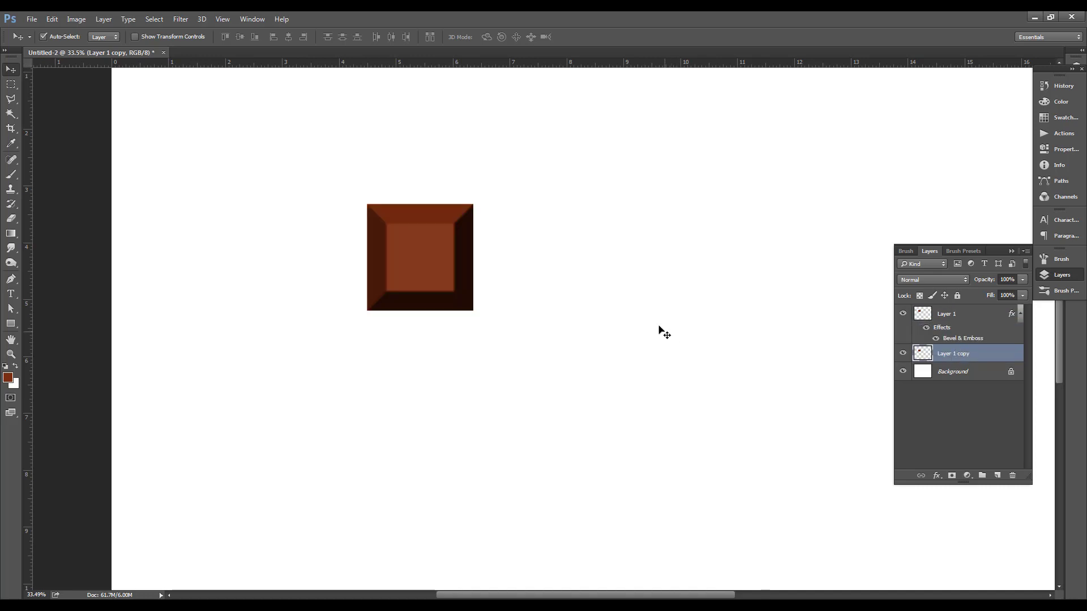
- Scale the plain copy up to about 107% around its centre
key(ctrl+t)
scroll(454, 204, up, 3)
key(Escape)
key(ctrl+t)
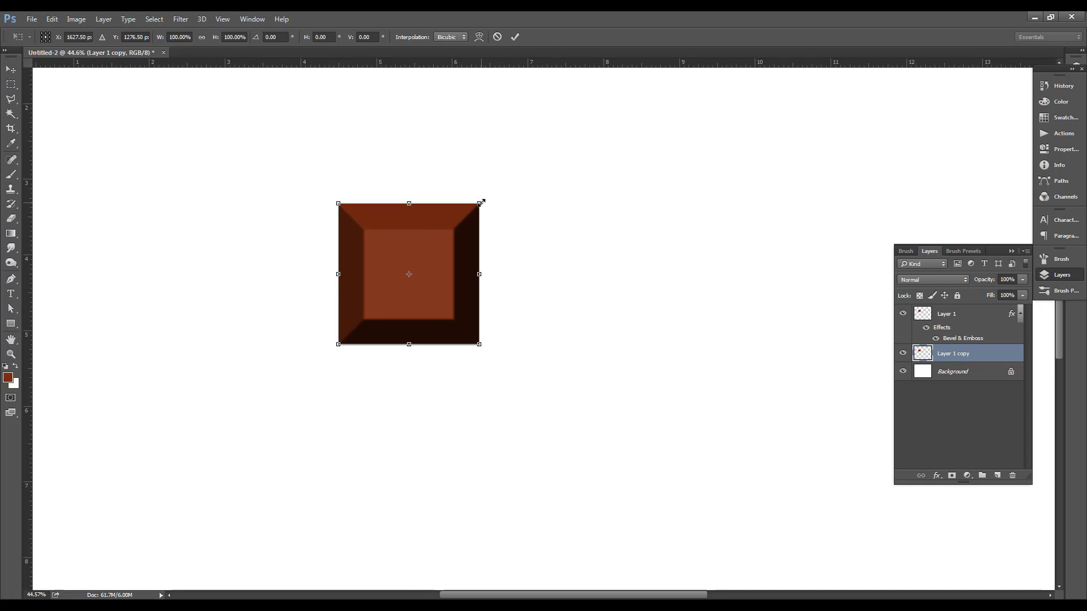
drag(482, 202, 485, 199)
click(515, 37)
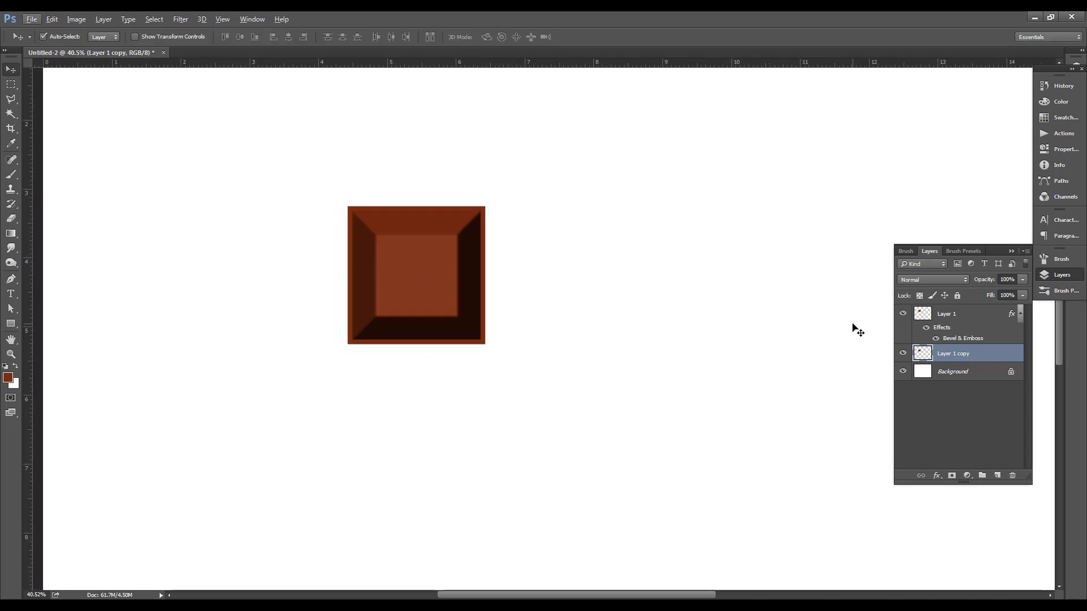
scroll(440, 289, down, 4)
- Reselect the bevelled Layer 1, review its effects unchanged, then deselect all layers
right_click(396, 286)
click(424, 289)
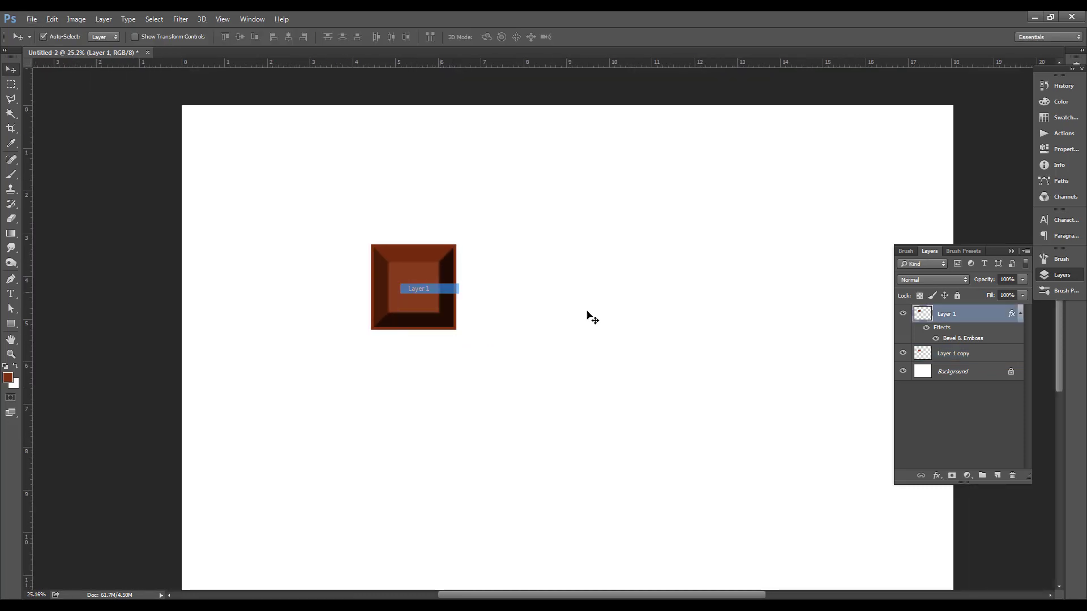
double_click(961, 340)
click(873, 145)
scroll(441, 281, up, 3)
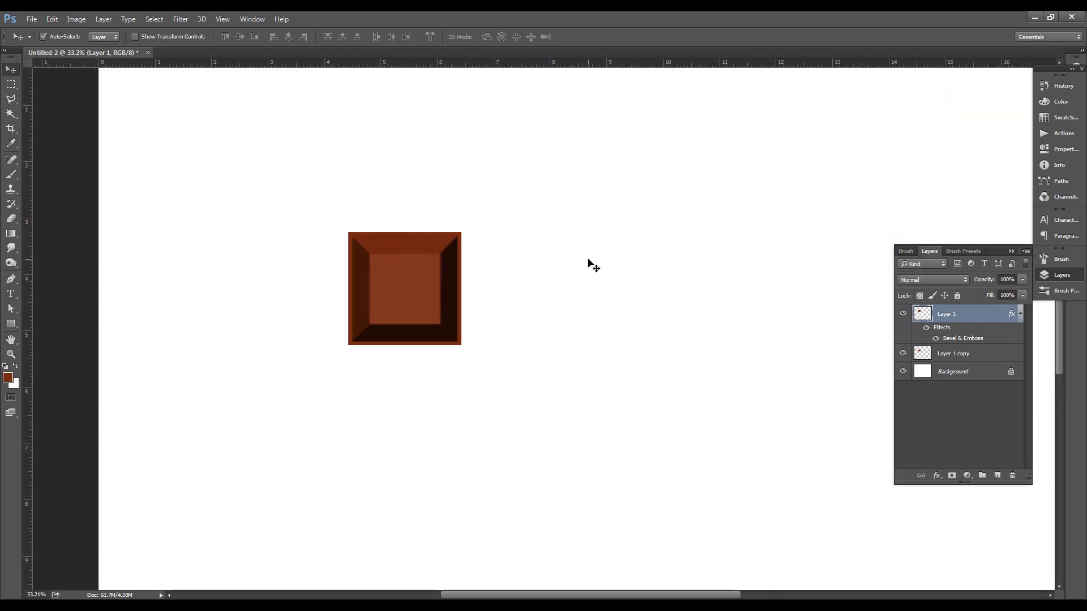
click(573, 315)
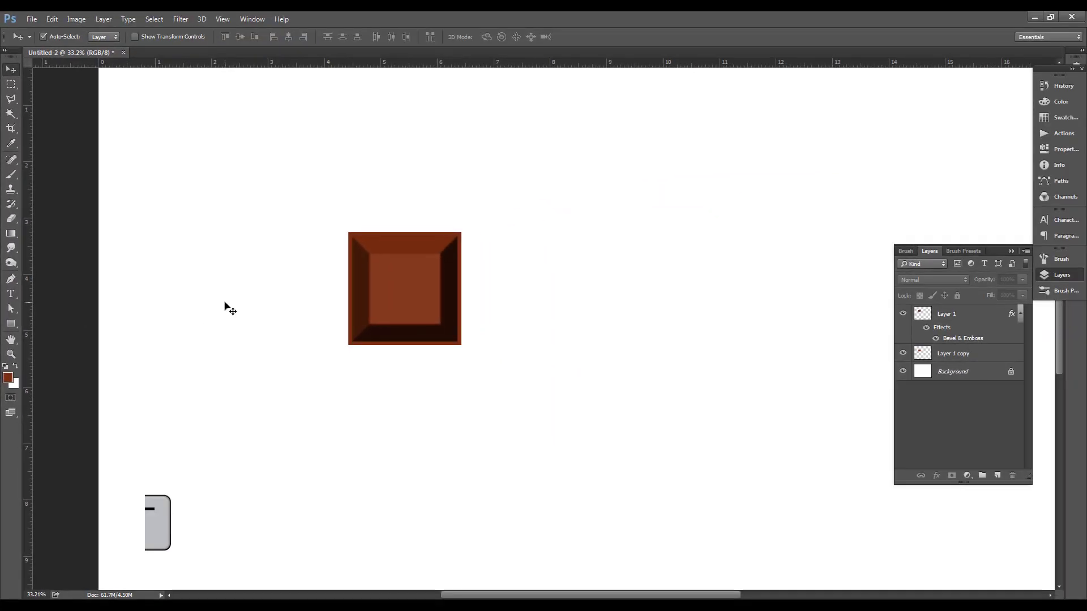
- Type 'Cadbury' in brown Blackword Regular 20 pt right of the square and position it
key(t)
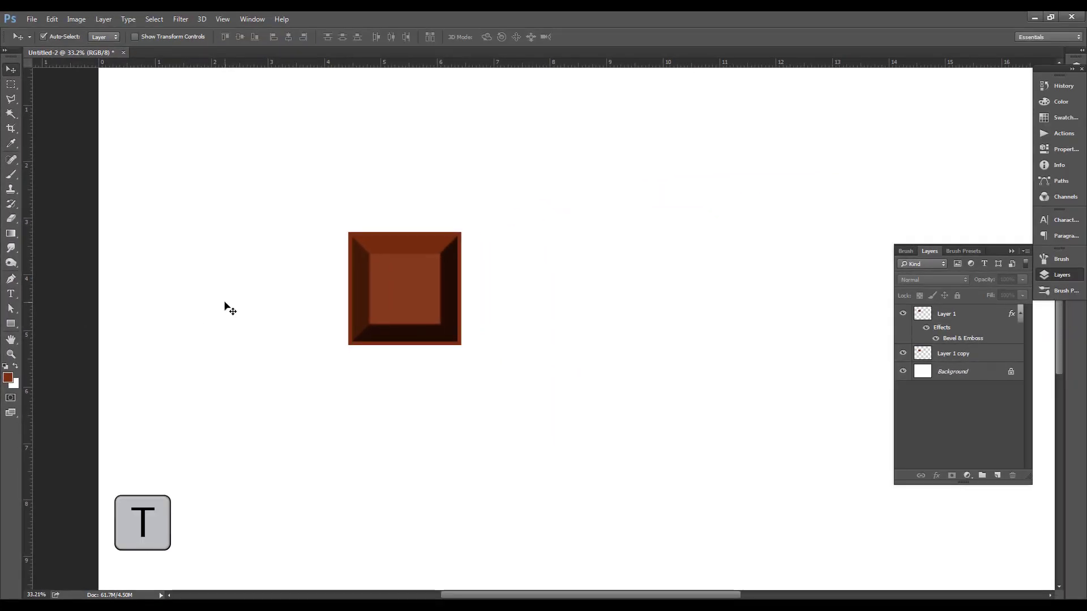
click(570, 237)
key(ctrl+Return)
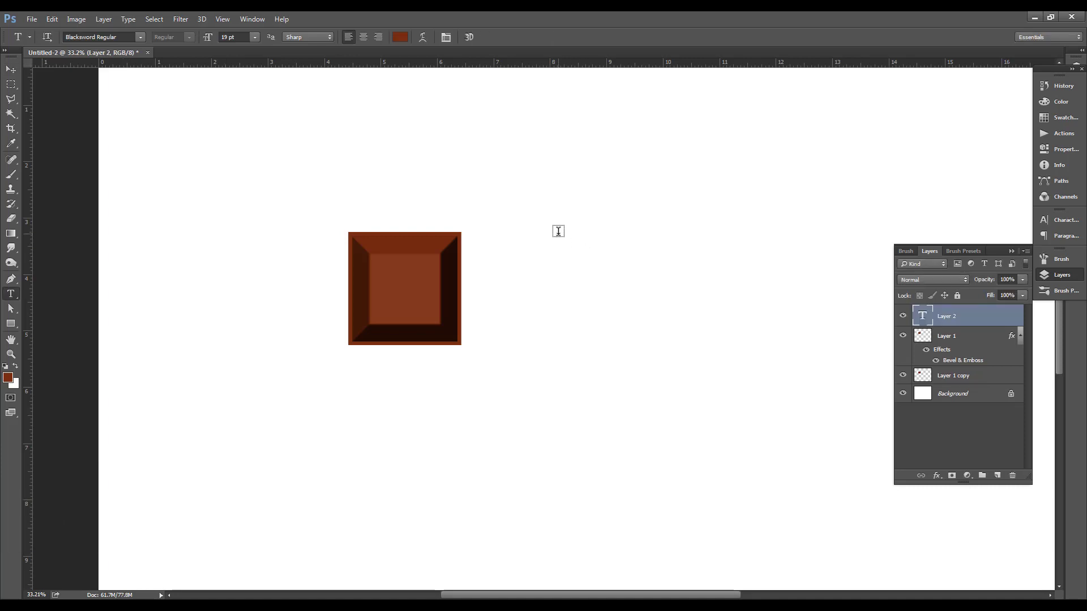
click(590, 214)
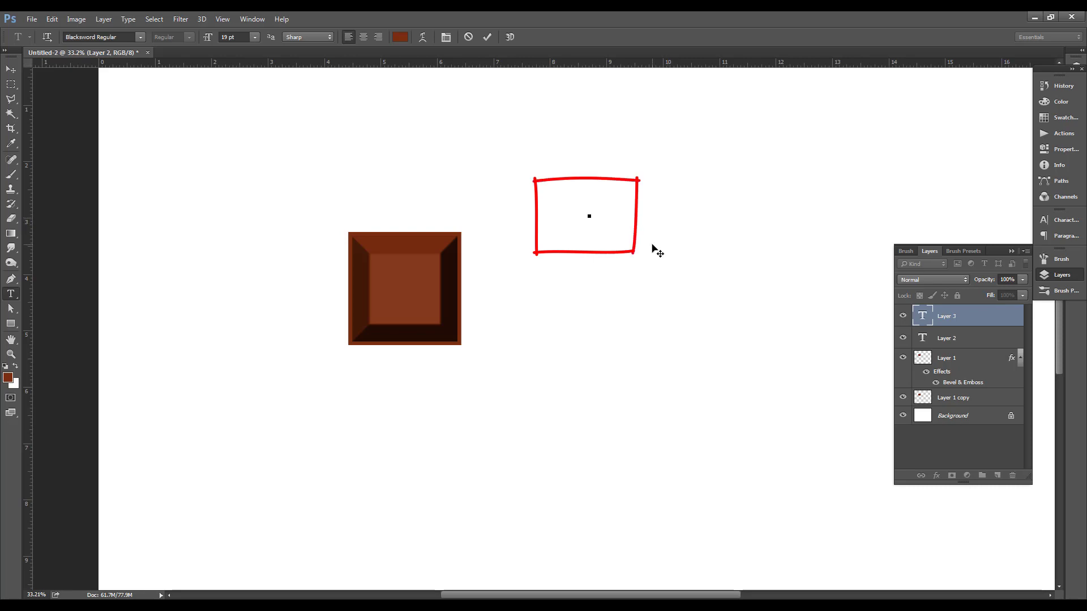
text(Cadbury)
key(ctrl+a)
click(649, 214)
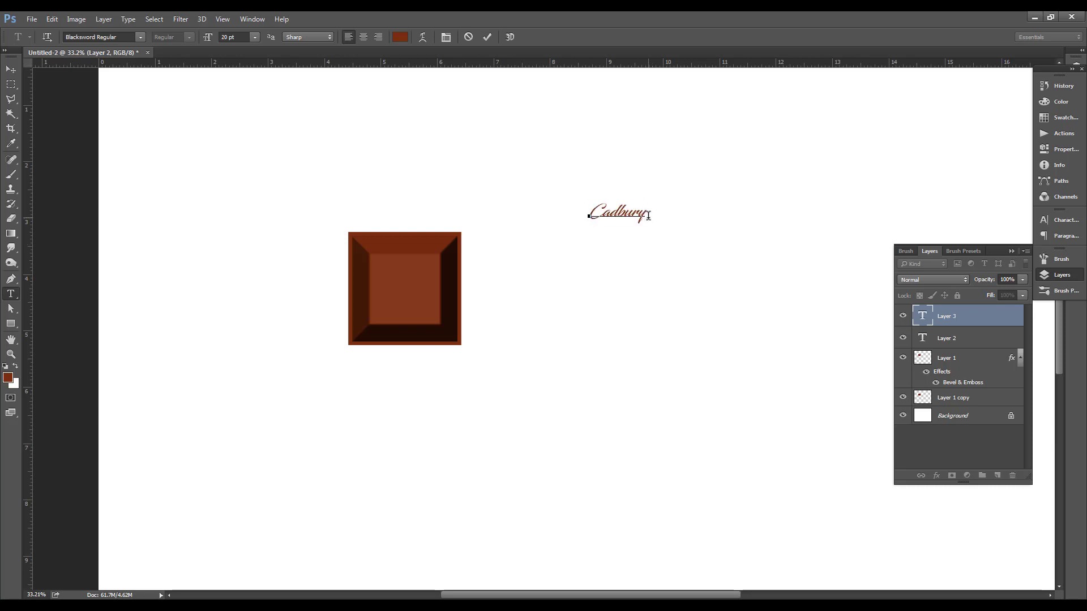
drag(651, 213, 558, 285)
scroll(557, 286, up, 14)
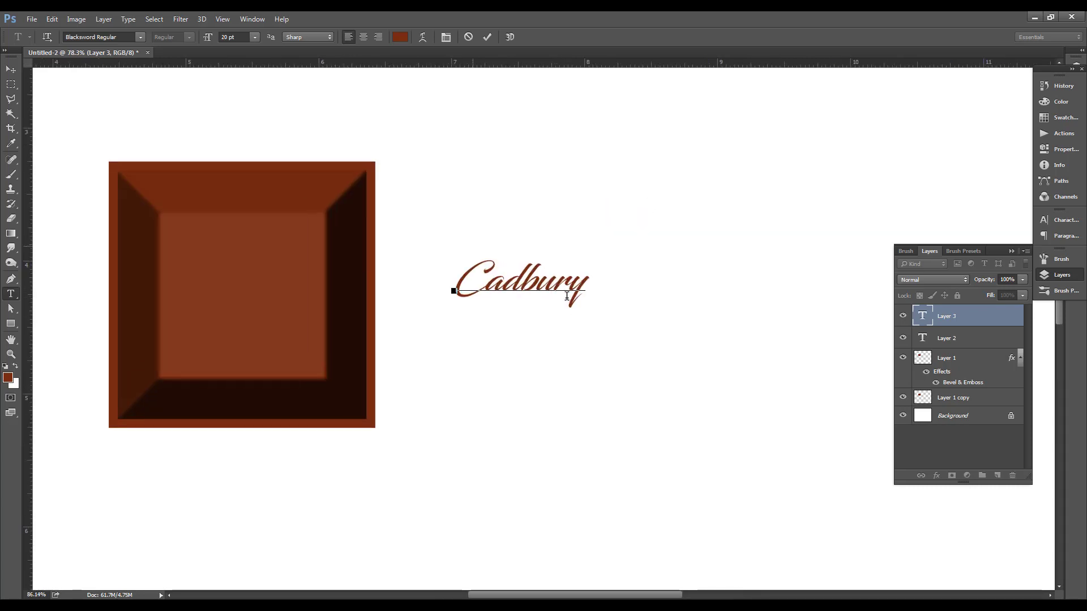
- Resize the selected Cadbury text up and down with Ctrl+Shift+>/< until it reads 27 pt
key(ctrl+a)
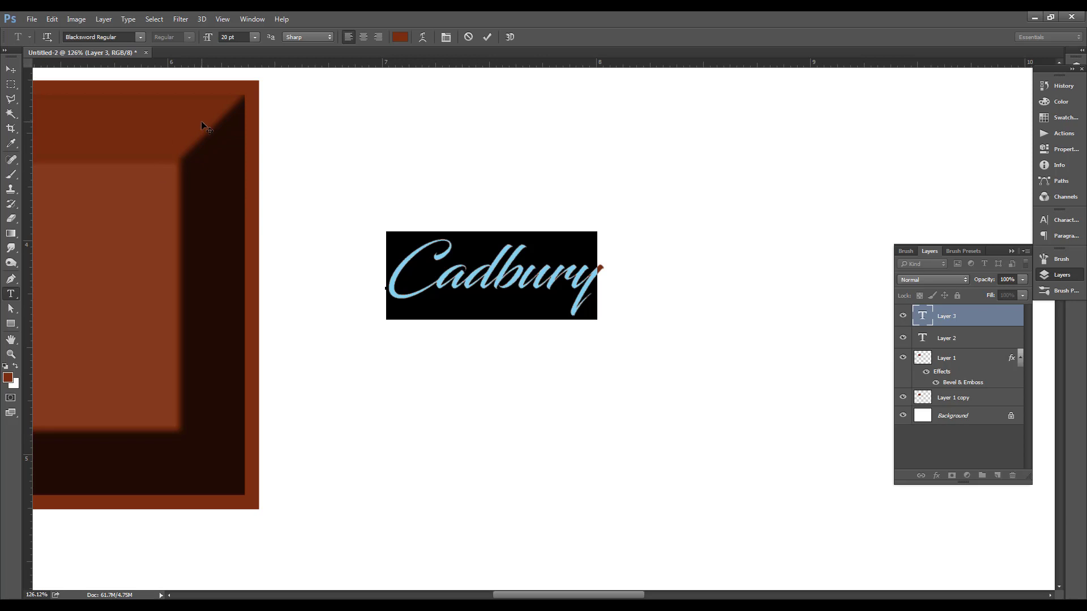
click(255, 37)
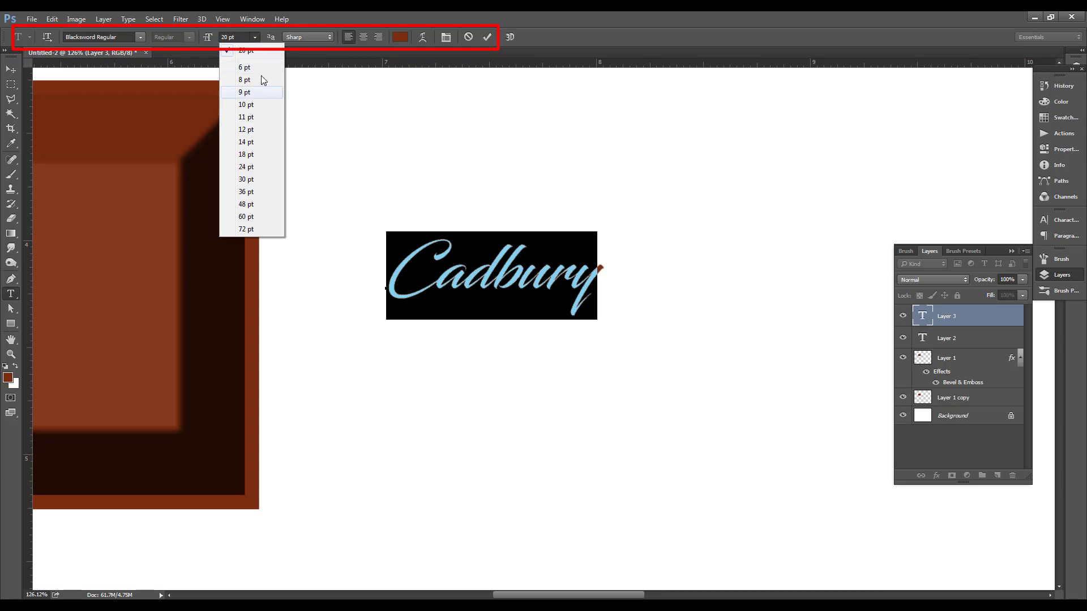
click(209, 39)
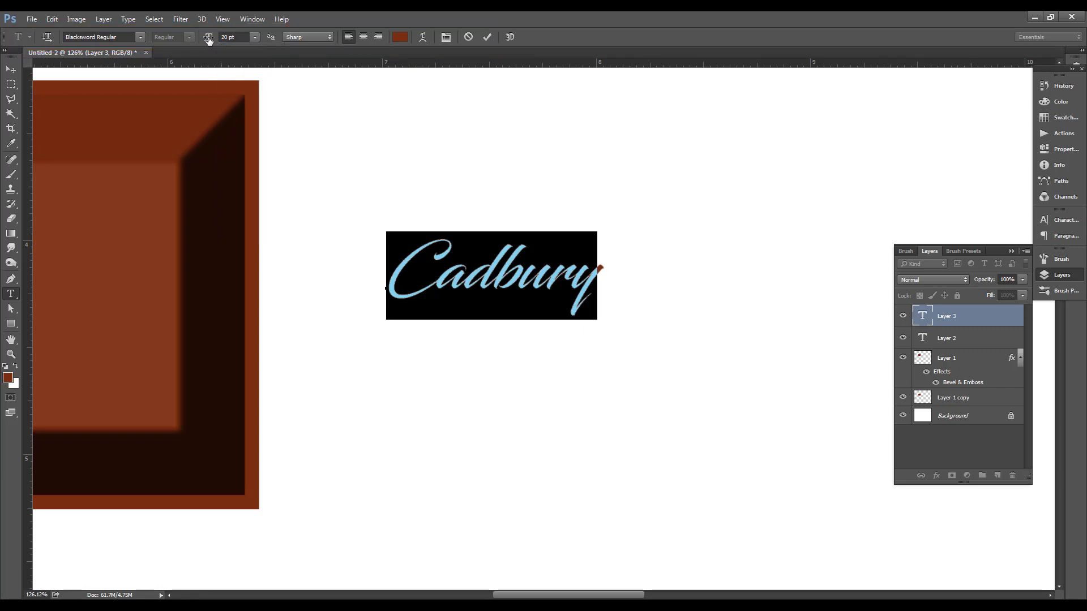
mouse_move(209, 41)
mouse_down()
mouse_move(227, 41)
mouse_move(207, 43)
mouse_move(217, 43)
mouse_up()
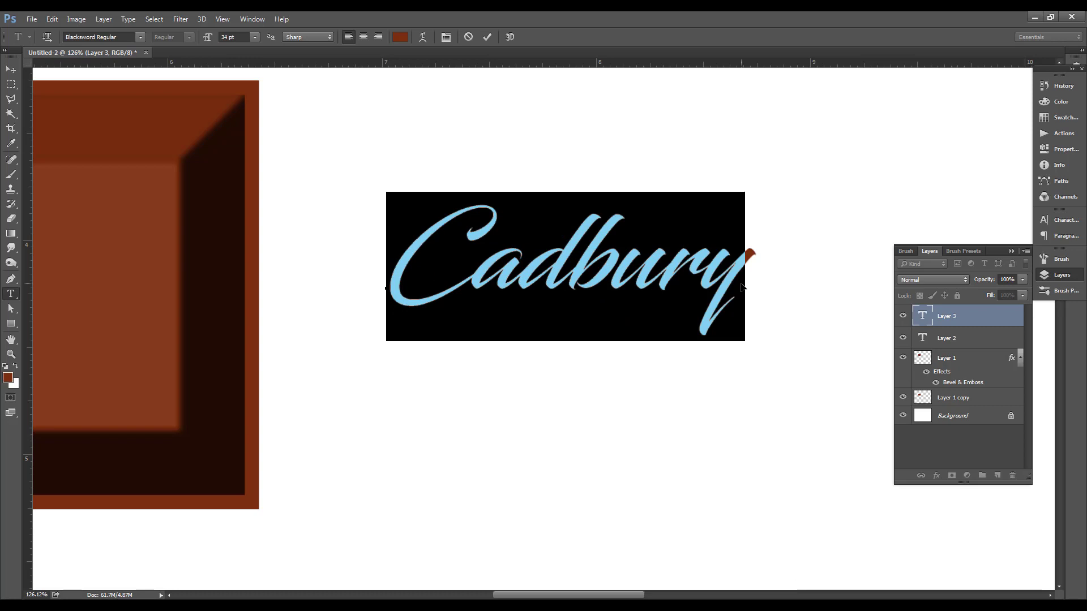
key(ctrl)
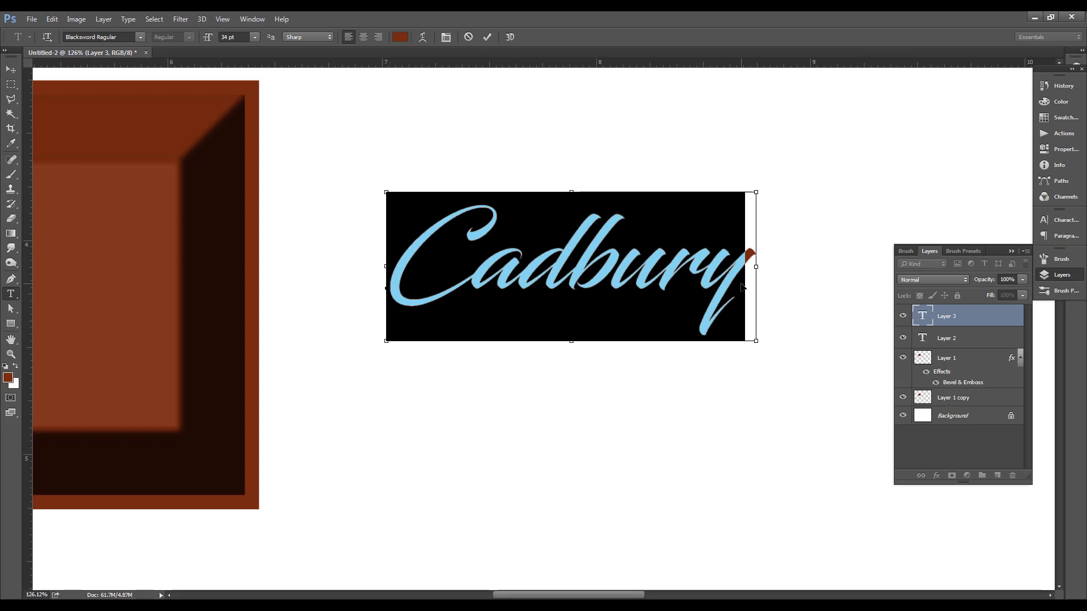
key(ctrl+shift+period)
key(ctrl+shift+period)
key(ctrl+shift+period)
key(ctrl+shift+period)
key(ctrl+shift+period)
key(ctrl+shift+period)
key(ctrl+shift+period)
key(ctrl+shift+period)
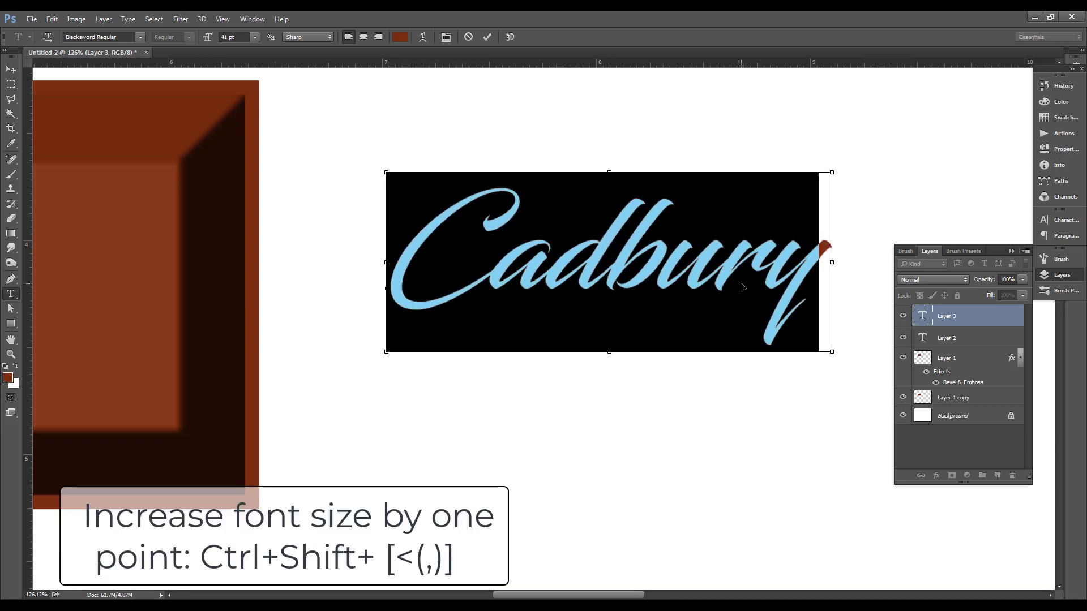
key(ctrl+shift+period)
key(ctrl+shift+period)
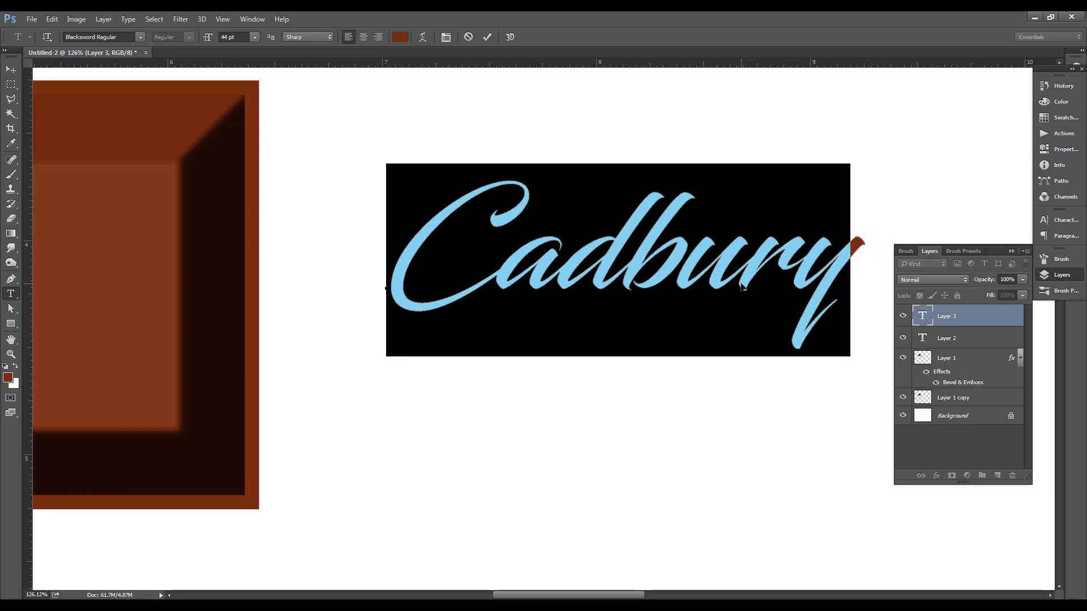
key(ctrl+shift+comma)
key(ctrl+shift+comma)
key(ctrl+shift+comma)
key(ctrl+shift+comma)
key(ctrl+shift+comma)
key(ctrl+shift+comma)
key(ctrl+shift+comma)
key(ctrl+shift+comma)
key(ctrl+shift+comma)
key(ctrl+shift+comma)
key(ctrl+shift+comma)
key(ctrl+shift+comma)
key(ctrl+shift+comma)
key(ctrl+shift+comma)
key(ctrl+shift+comma)
key(ctrl+shift+comma)
key(ctrl+shift+comma)
key(ctrl+shift+comma)
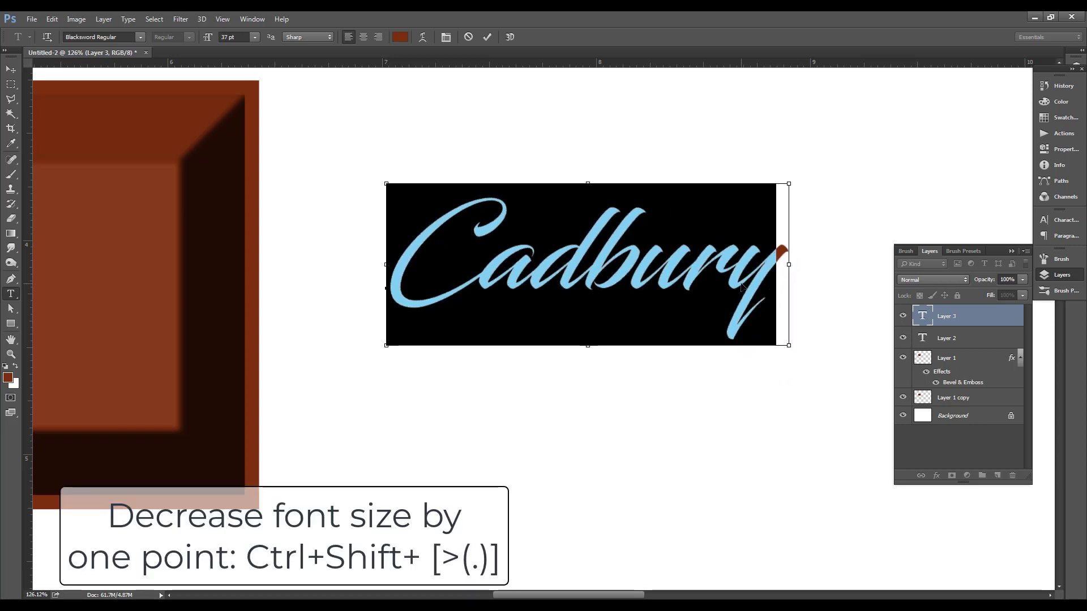
key(ctrl+shift+comma)
key(ctrl+shift+comma)
key(ctrl+shift+comma)
key(ctrl+shift+comma)
key(ctrl+shift+comma)
key(ctrl+shift+comma)
key(ctrl+shift+comma)
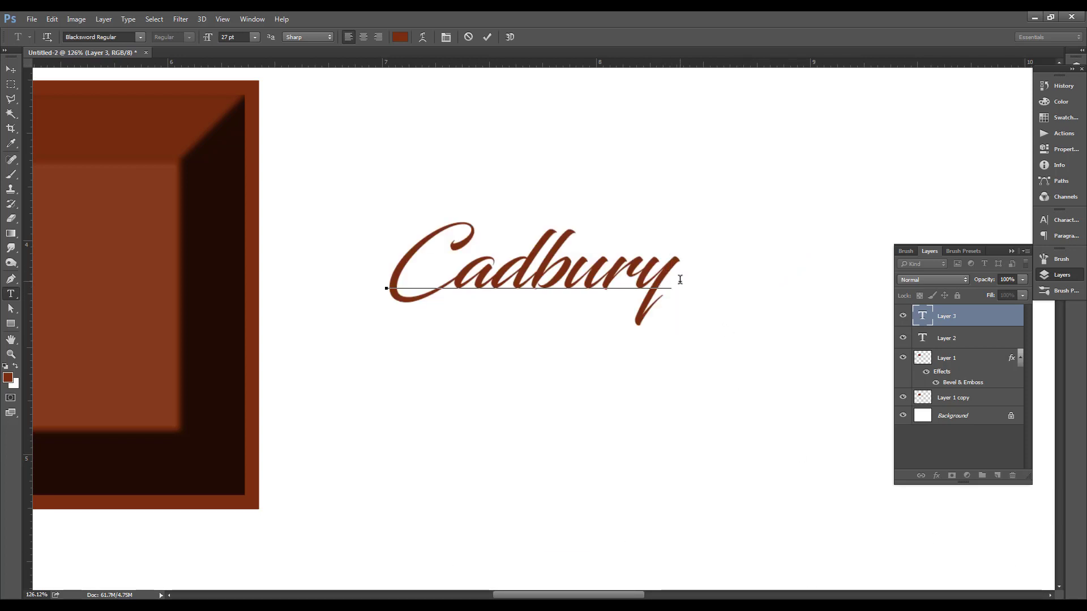
- Commit the 27 pt Cadbury text and reframe the view around the square and text
key(Return)
click(488, 37)
key(v)
scroll(601, 253, down, 4)
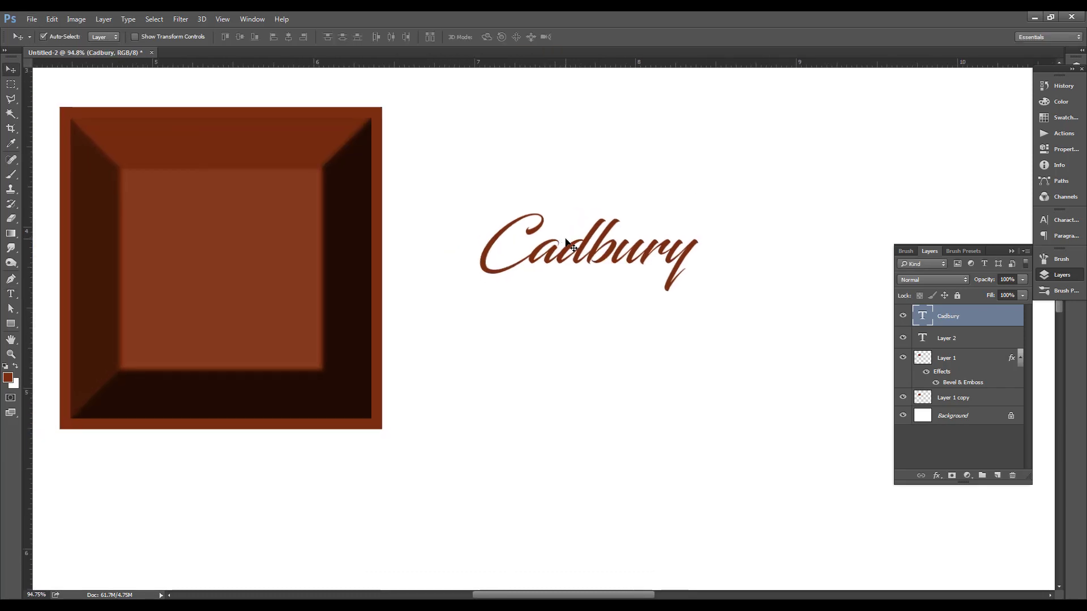
drag(610, 247, 601, 257)
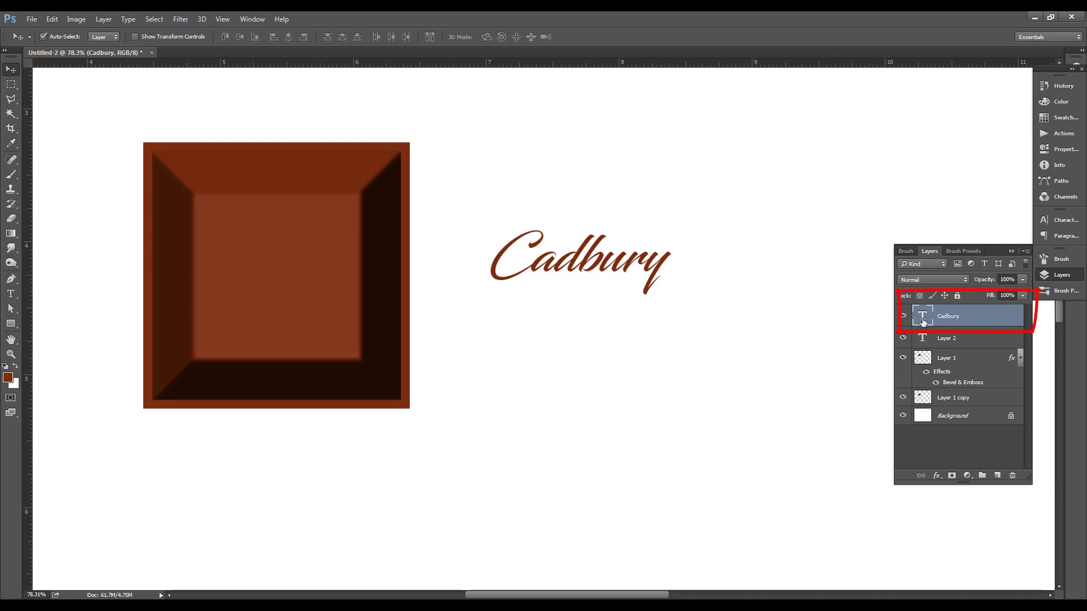
click(11, 294)
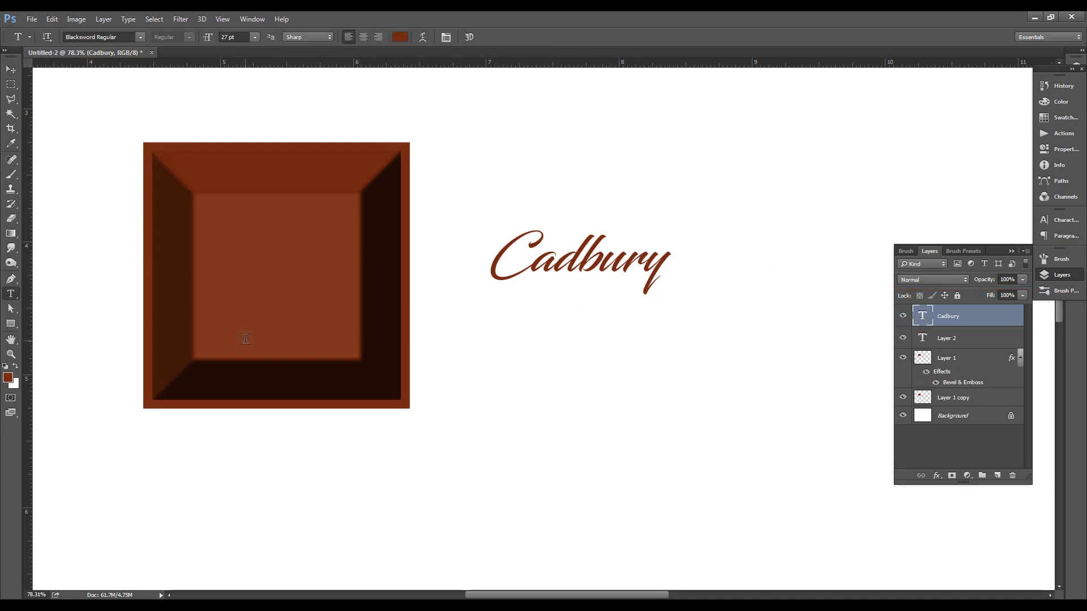
- Enter text editing and select the whole word Cadbury
right_click(599, 262)
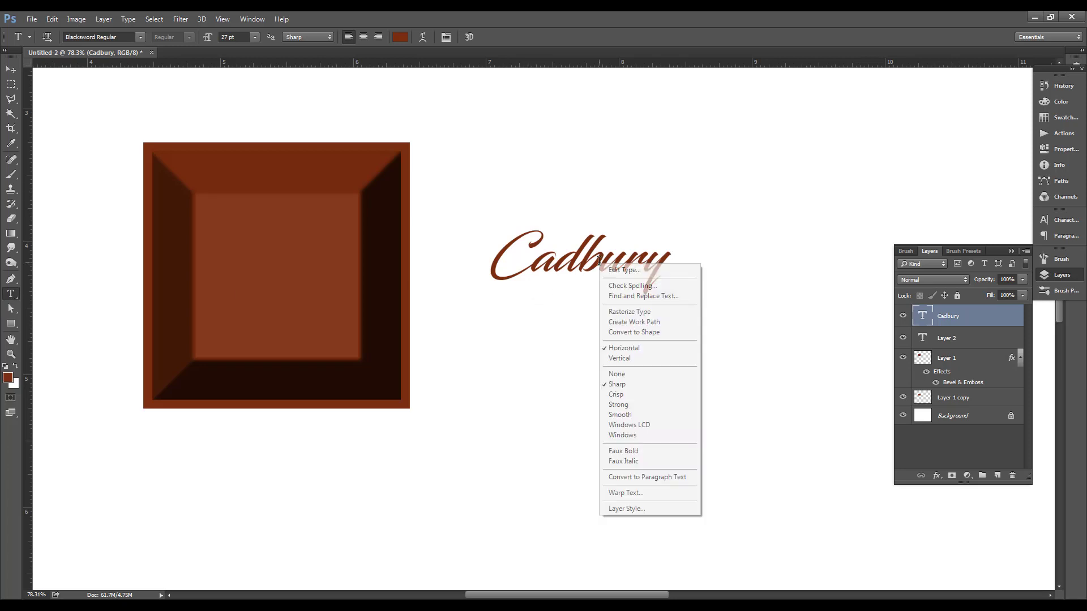
click(628, 270)
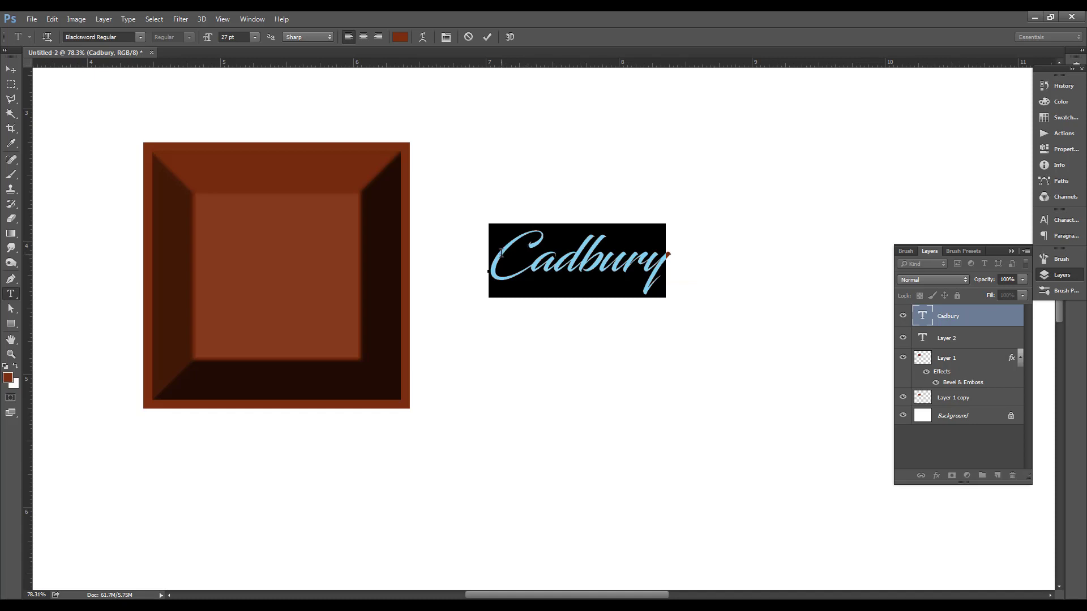
click(640, 262)
drag(556, 262, 600, 261)
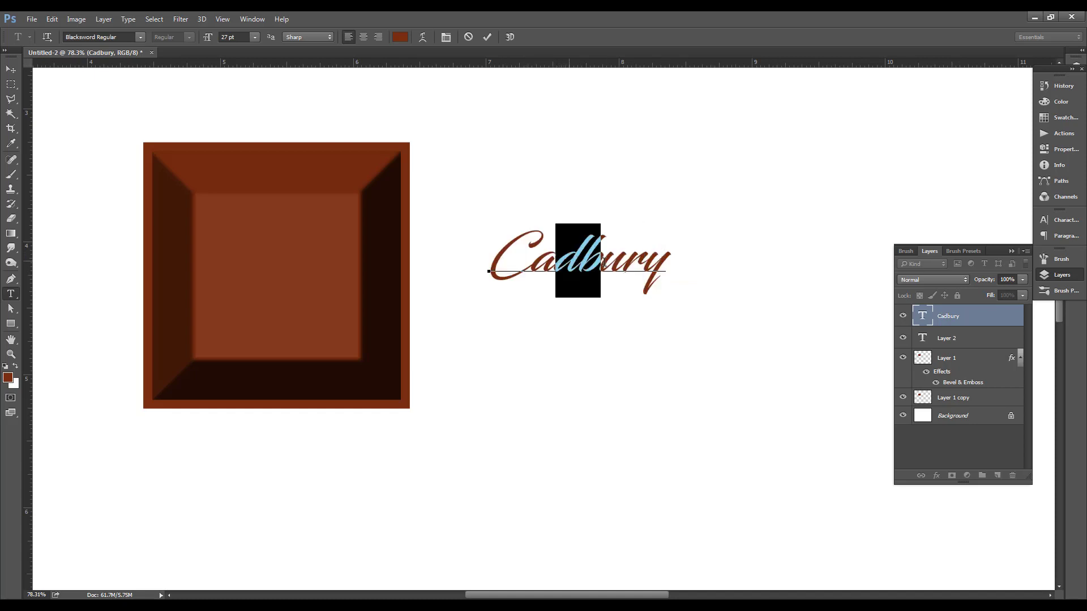
double_click(654, 262)
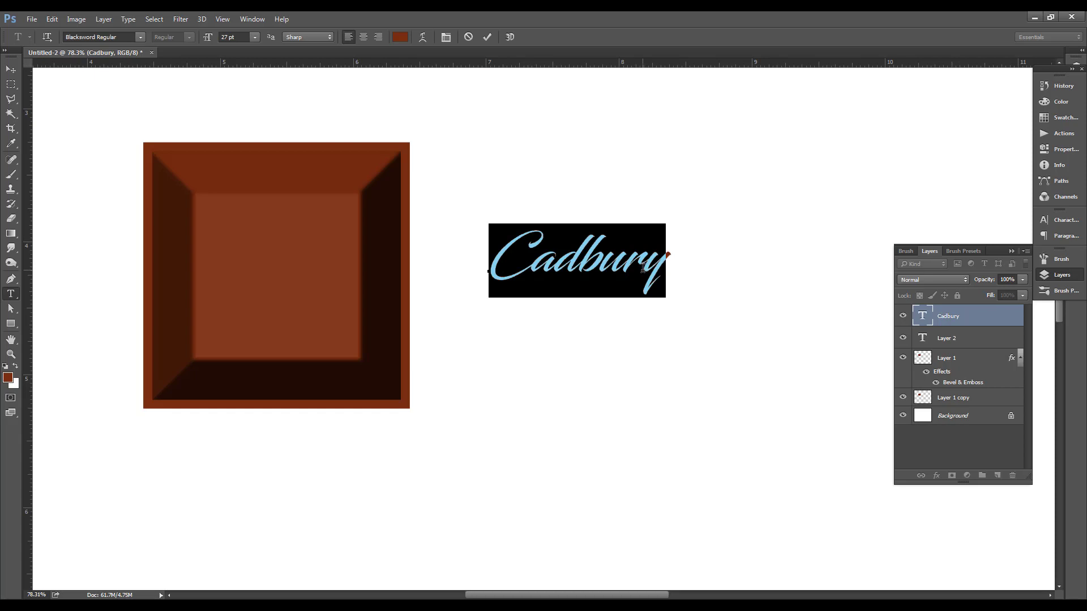
click(672, 258)
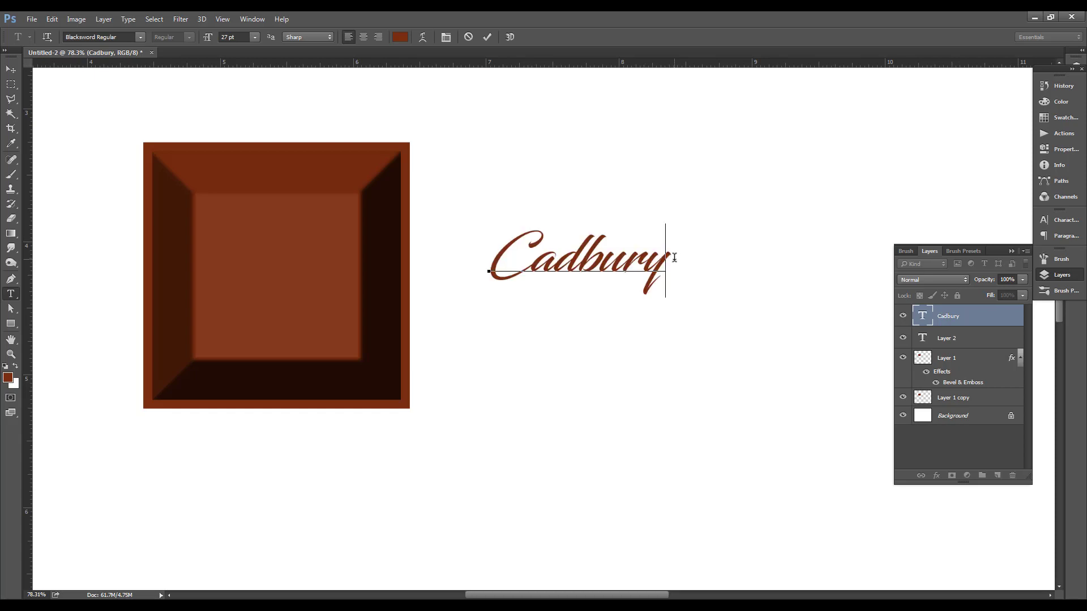
drag(673, 257, 413, 260)
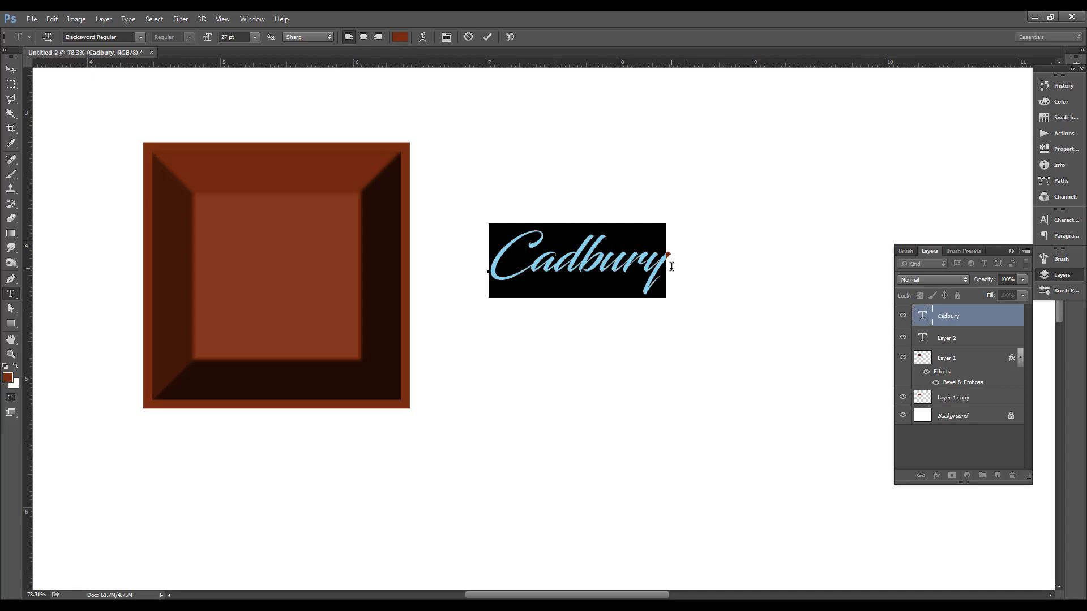
- Keep the text colour brown, commit the edit and move the text up and slightly left
click(399, 36)
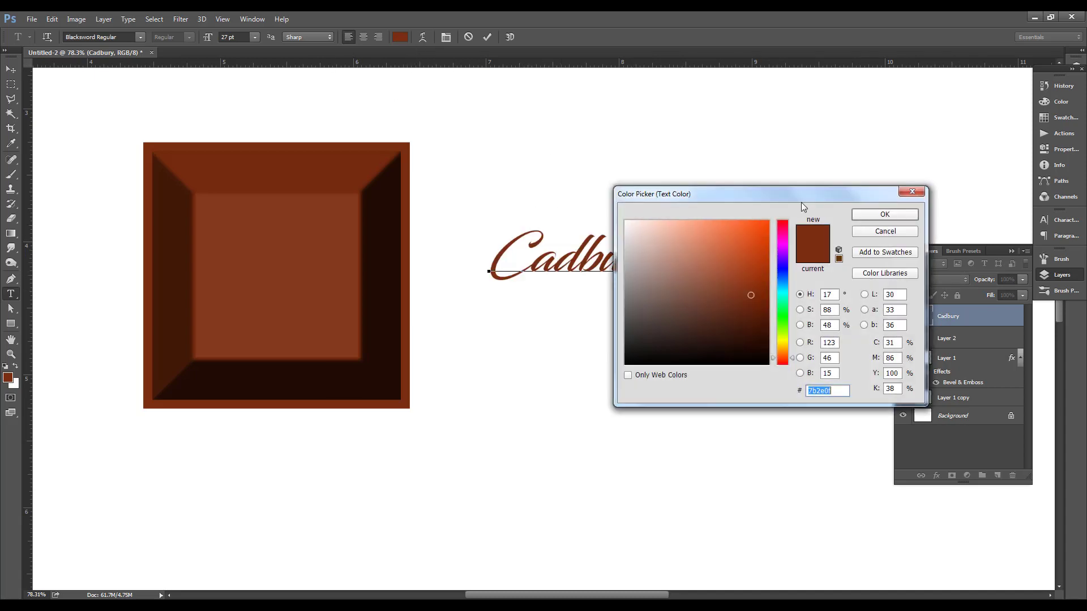
drag(789, 197, 544, 137)
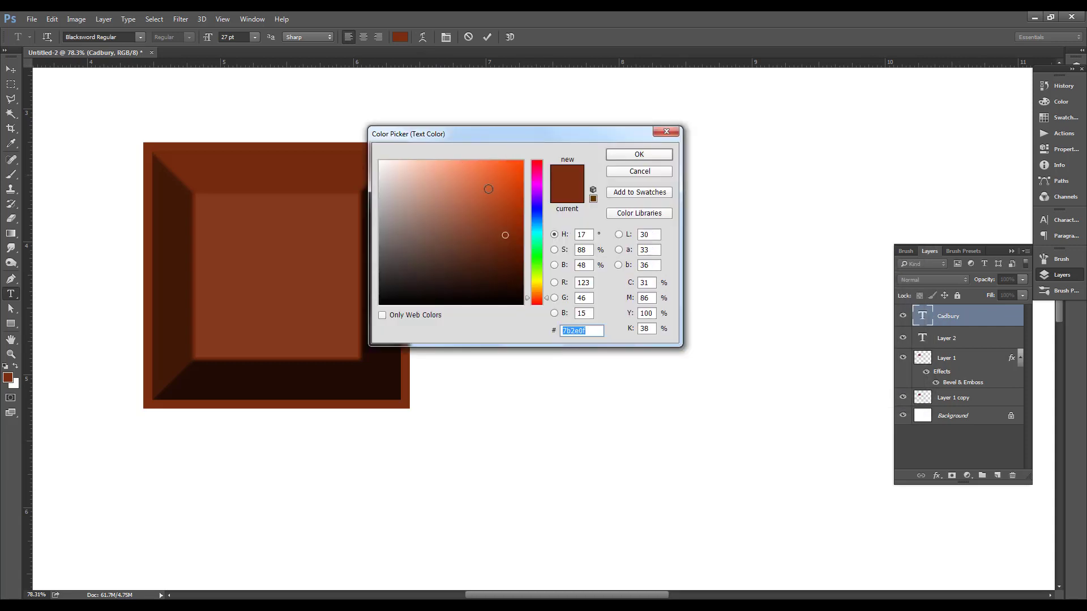
key(Return)
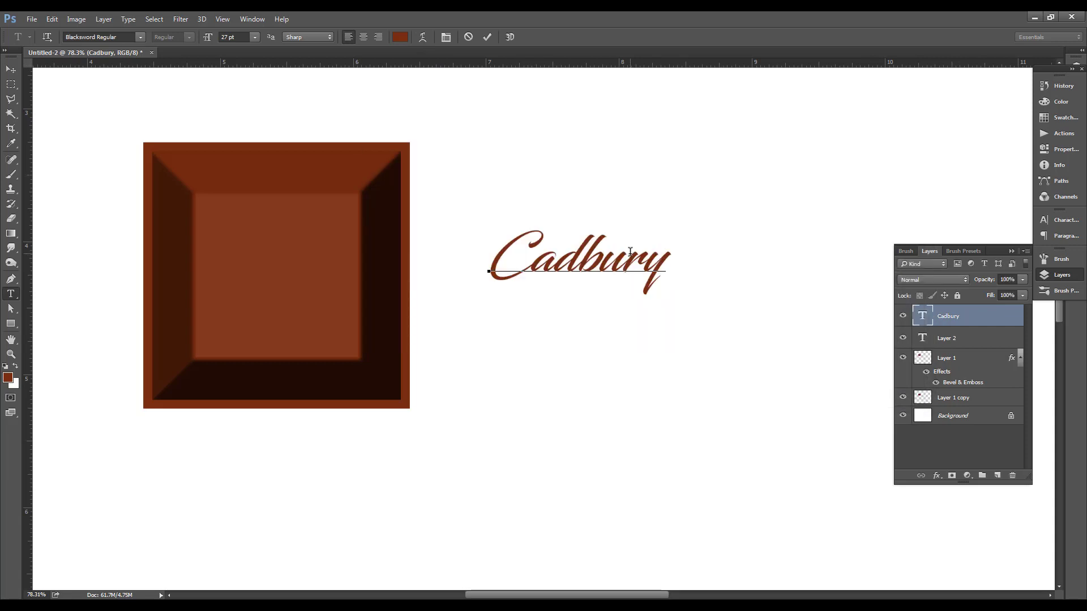
key(ctrl+Return)
key(v)
drag(646, 275, 642, 249)
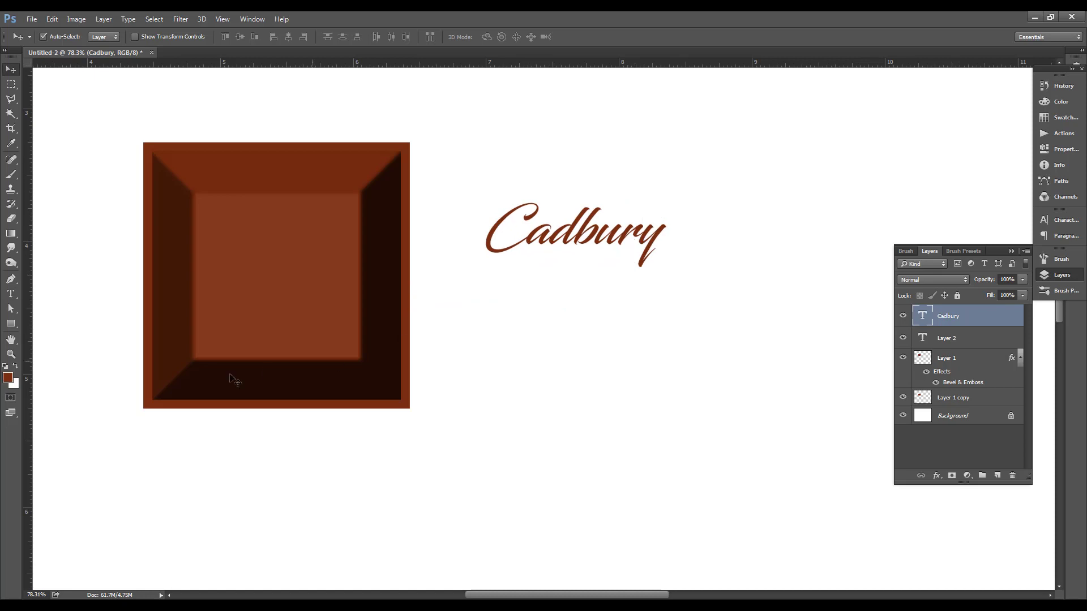
- Pick a bright orange foreground colour and fill the Cadbury text with it using Alt+Delete
click(9, 377)
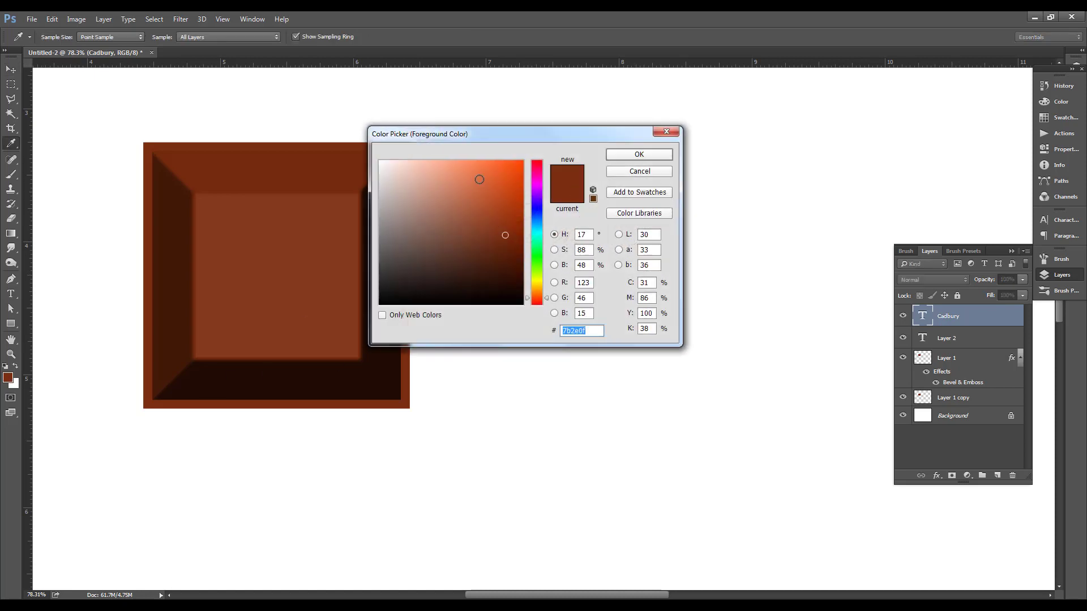
click(475, 184)
key(Return)
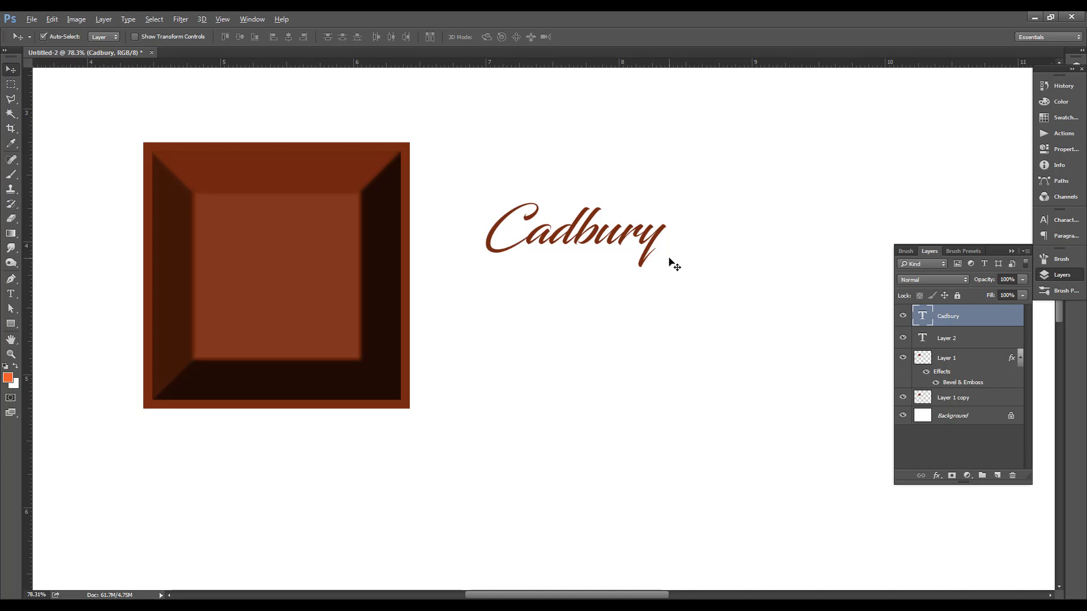
key(alt+BackSpace)
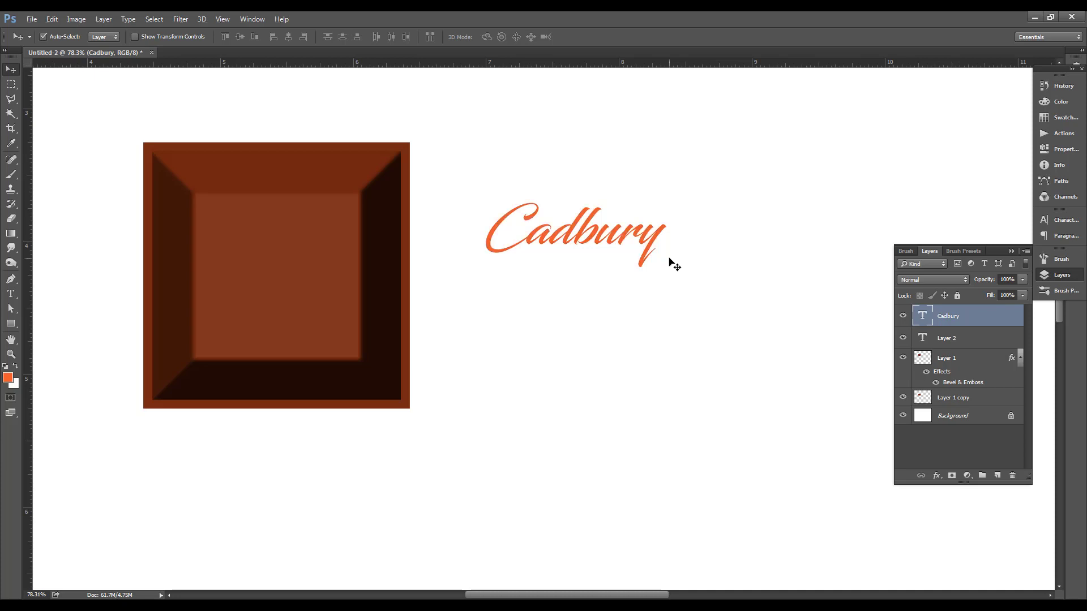
- Select Layer 1 and try an orange fill, undoing it when it covers the whole canvas
right_click(266, 243)
click(298, 250)
drag(304, 244, 302, 246)
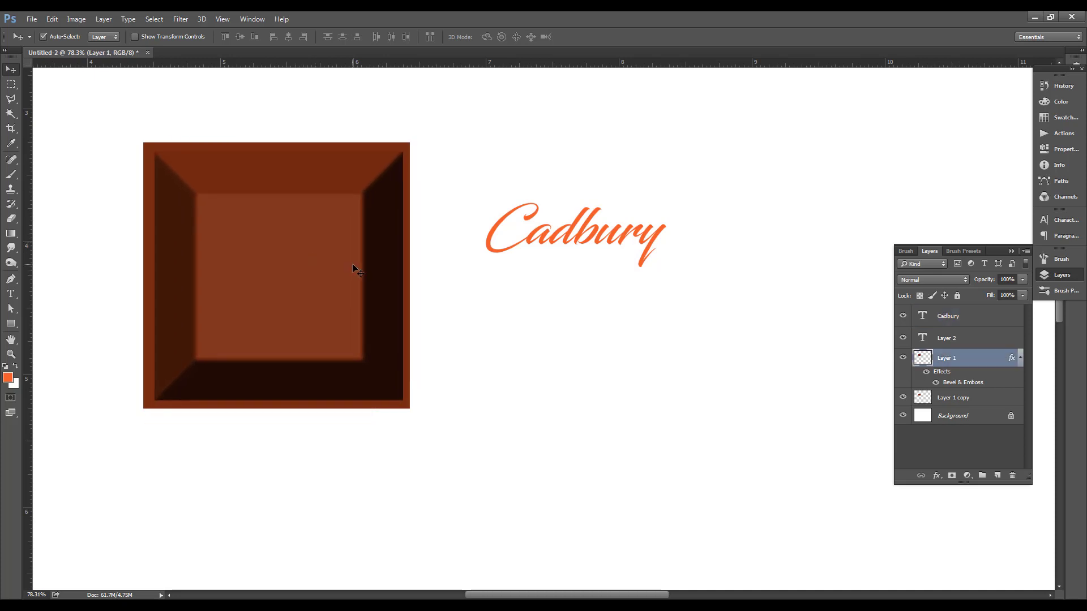
right_click(326, 250)
click(335, 254)
right_click(325, 245)
click(334, 250)
key(alt+BackSpace)
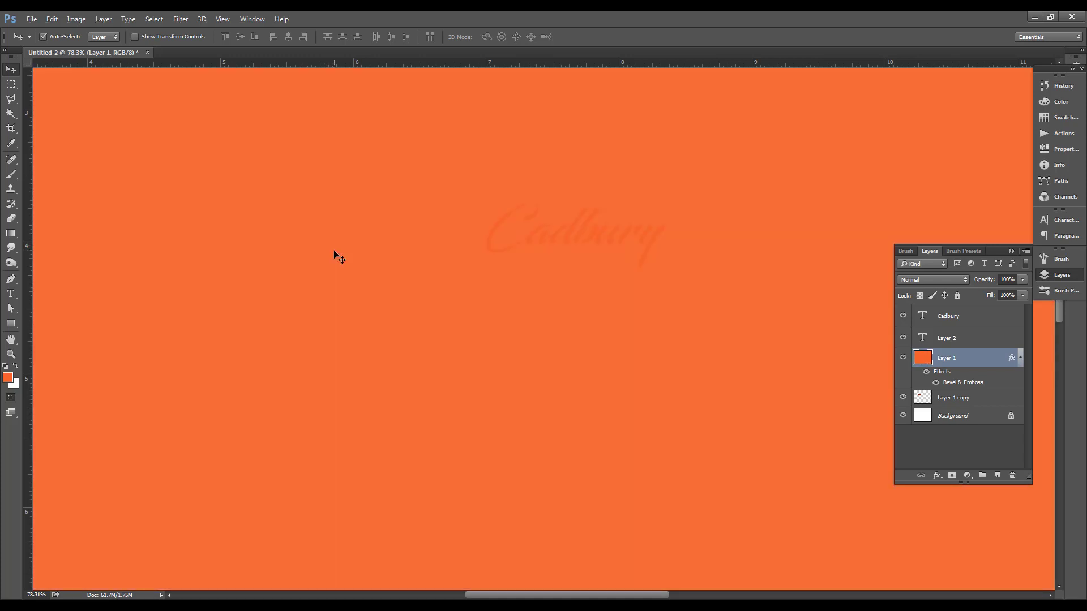
key(ctrl+z)
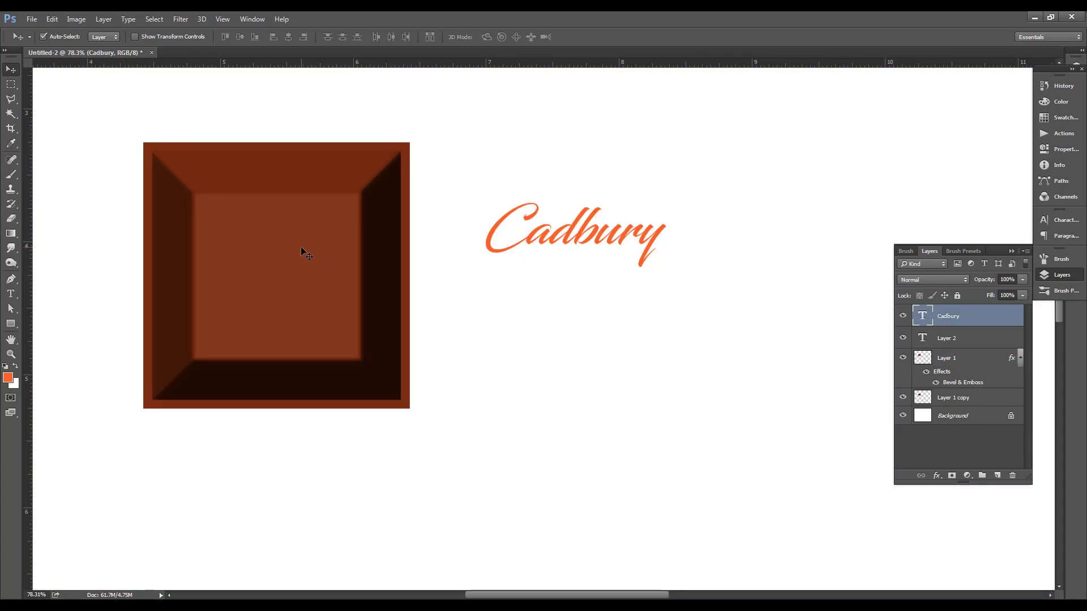
- Reselect Layer 1 and fill only the square's pixels with orange via Alt+Shift+Delete
right_click(267, 261)
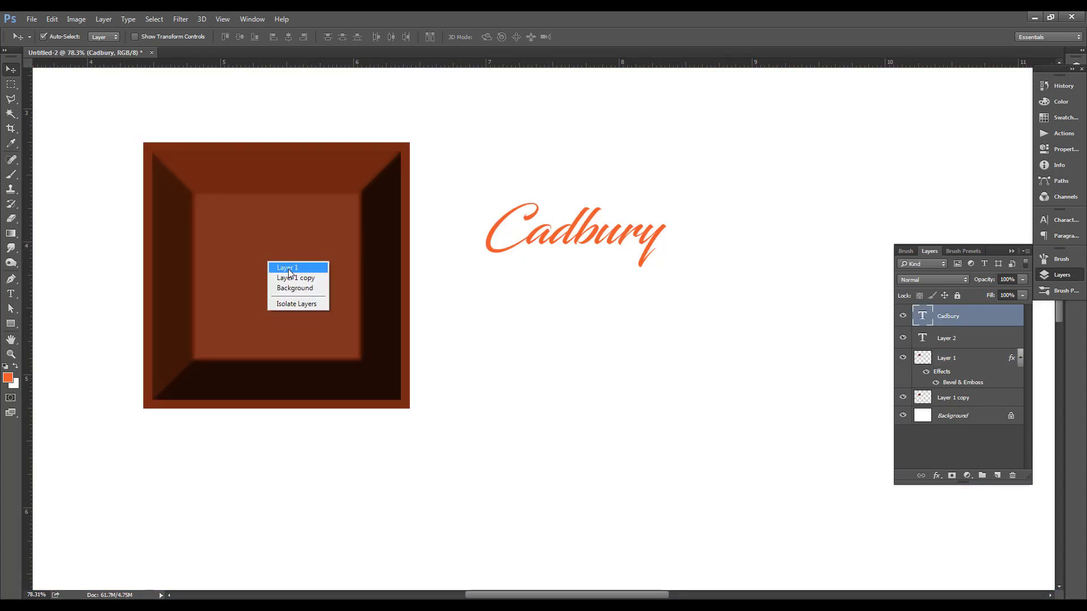
click(289, 268)
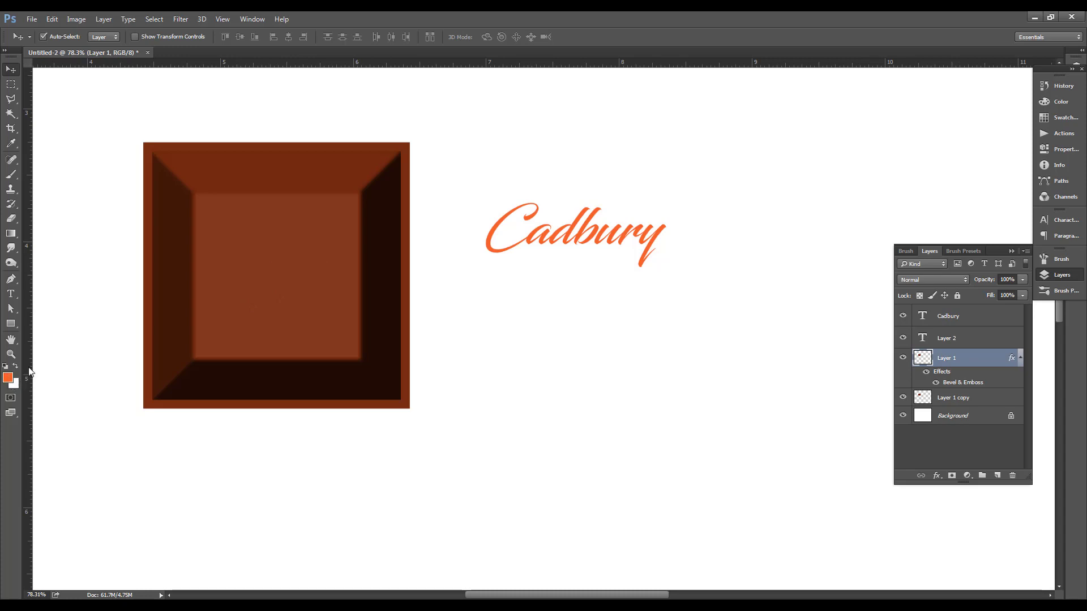
right_click(242, 238)
click(260, 245)
drag(270, 258, 261, 265)
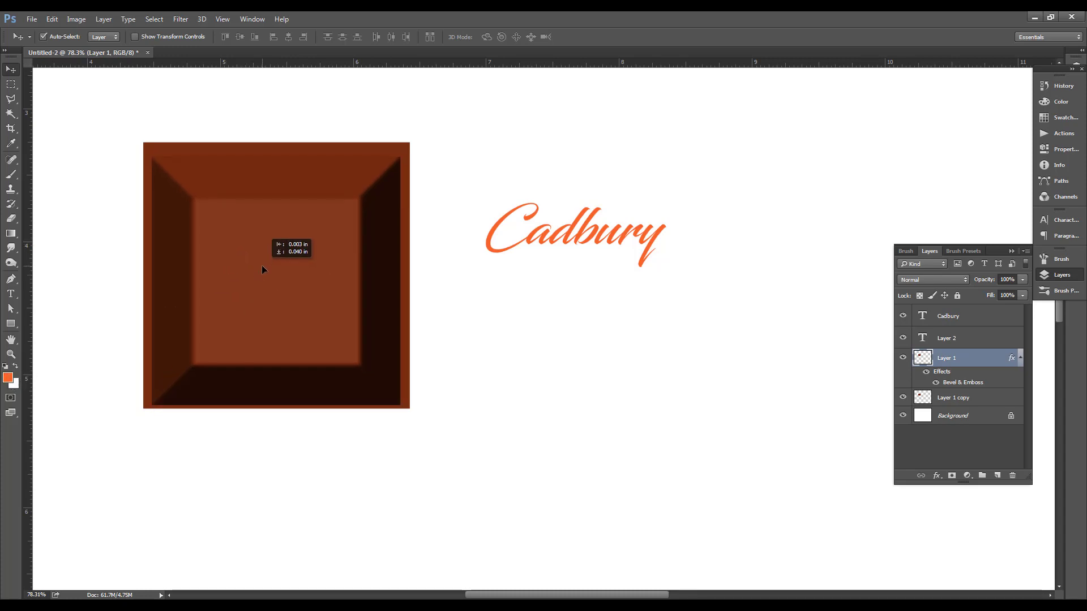
key(ctrl+z)
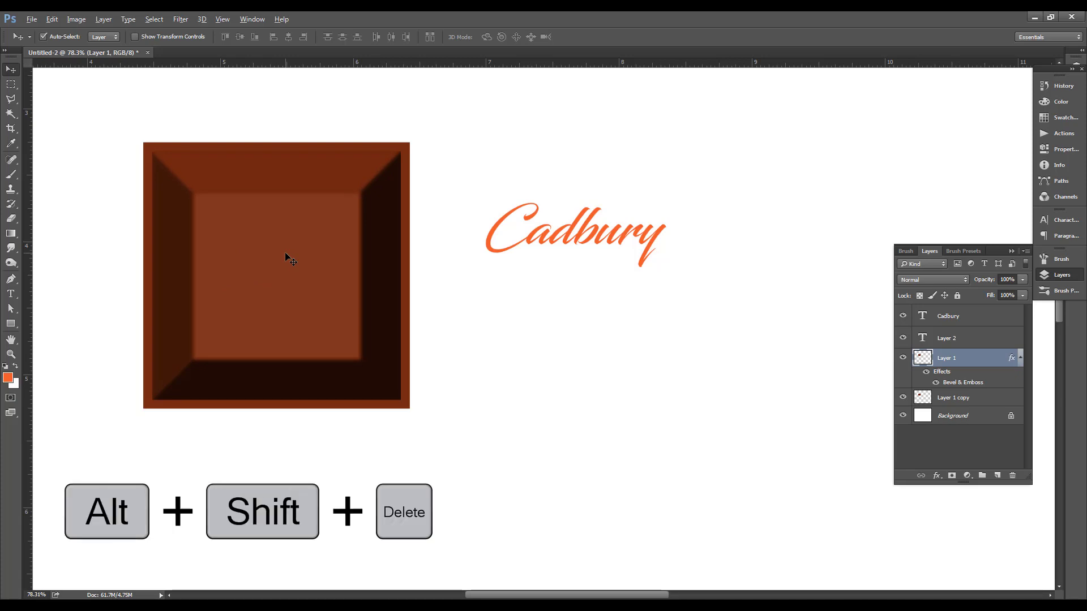
key(alt+shift+Delete)
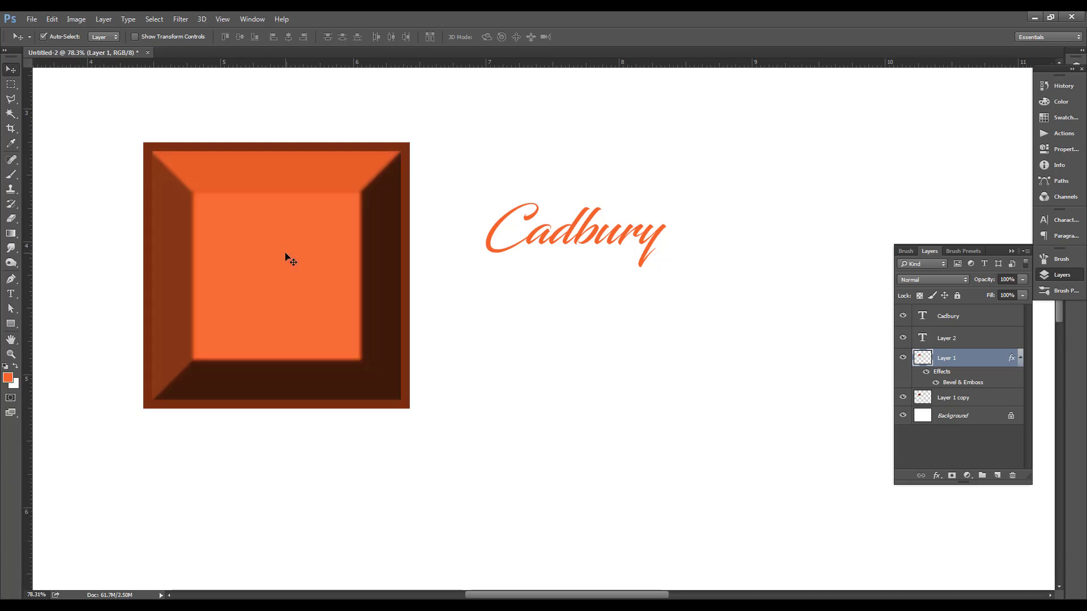
- Move the Cadbury text onto the square, rotate it about -43° and enlarge slightly
right_click(596, 244)
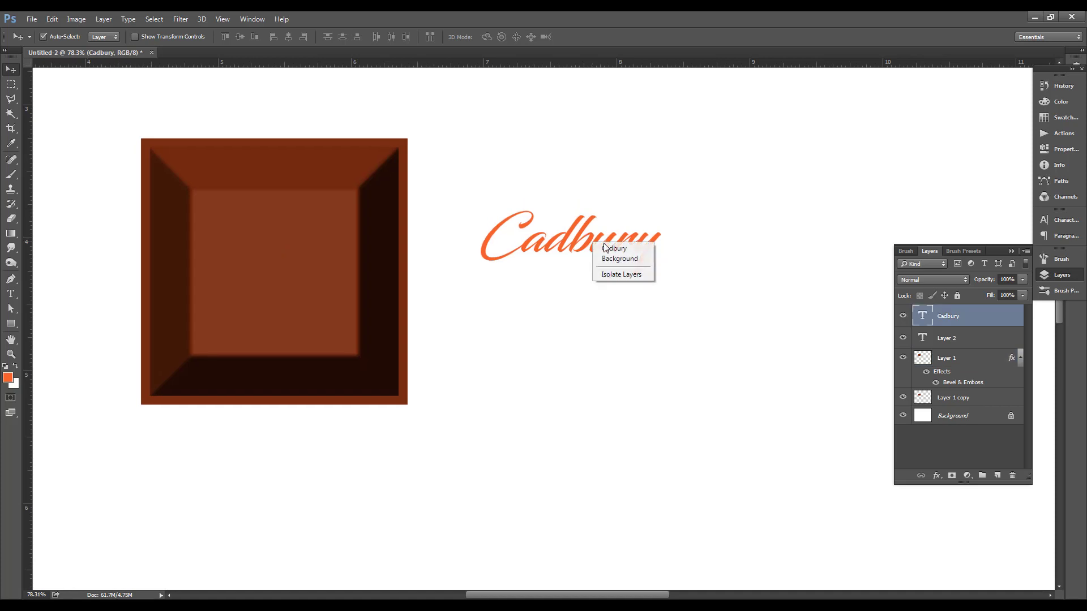
click(610, 247)
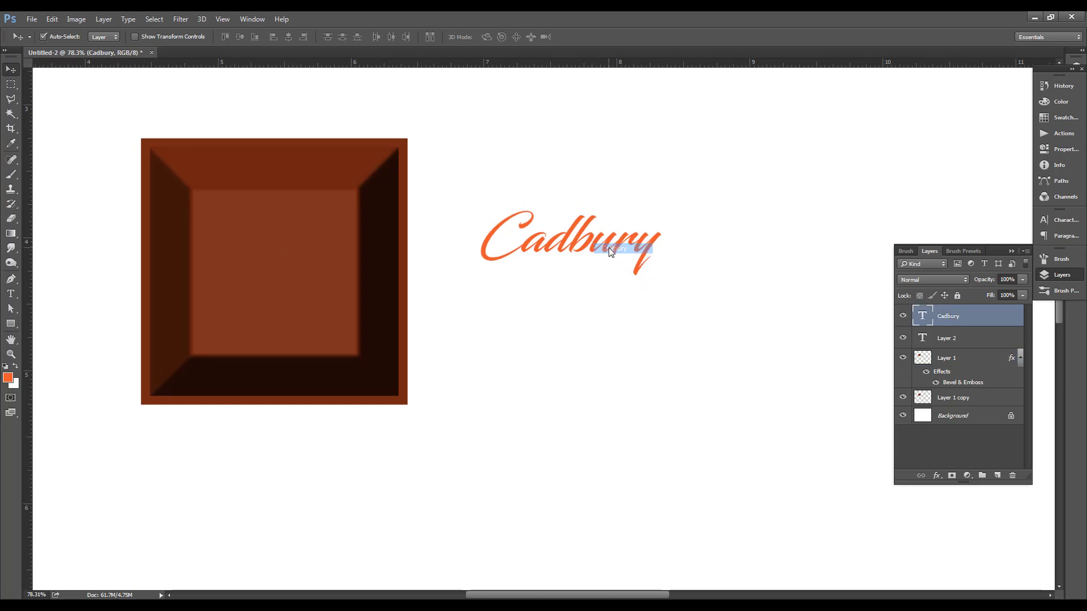
drag(601, 243, 297, 271)
key(ctrl+t)
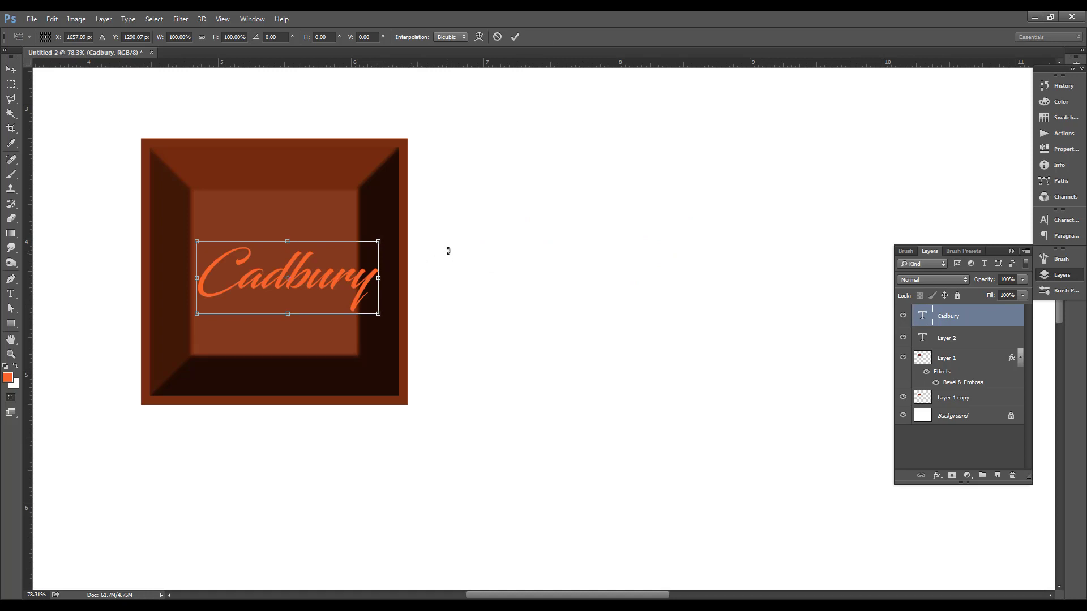
drag(374, 251, 365, 228)
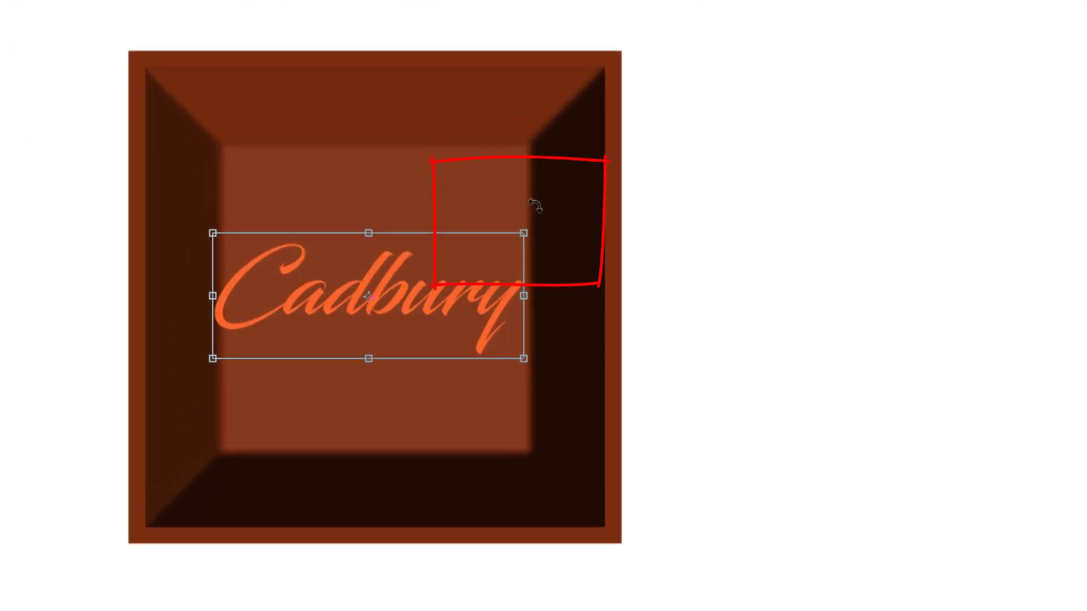
drag(536, 206, 494, 116)
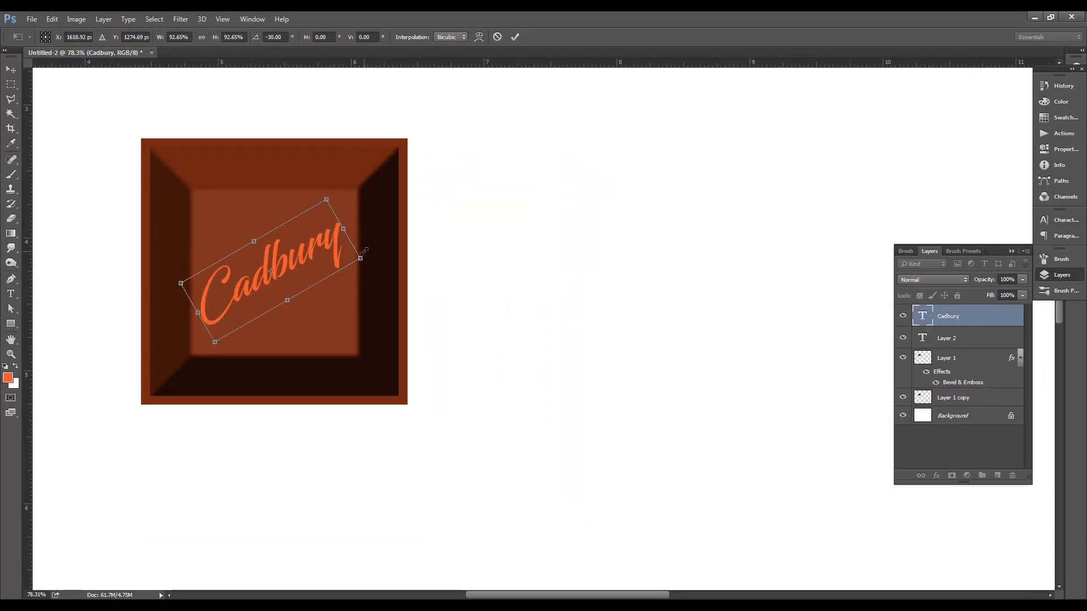
drag(371, 267, 397, 229)
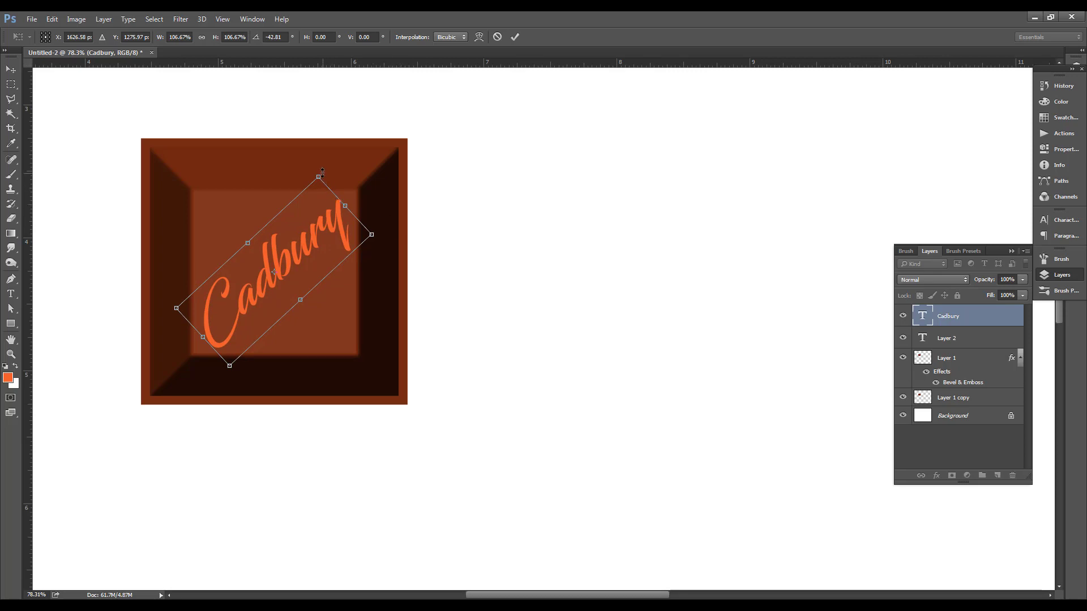
drag(319, 174, 319, 172)
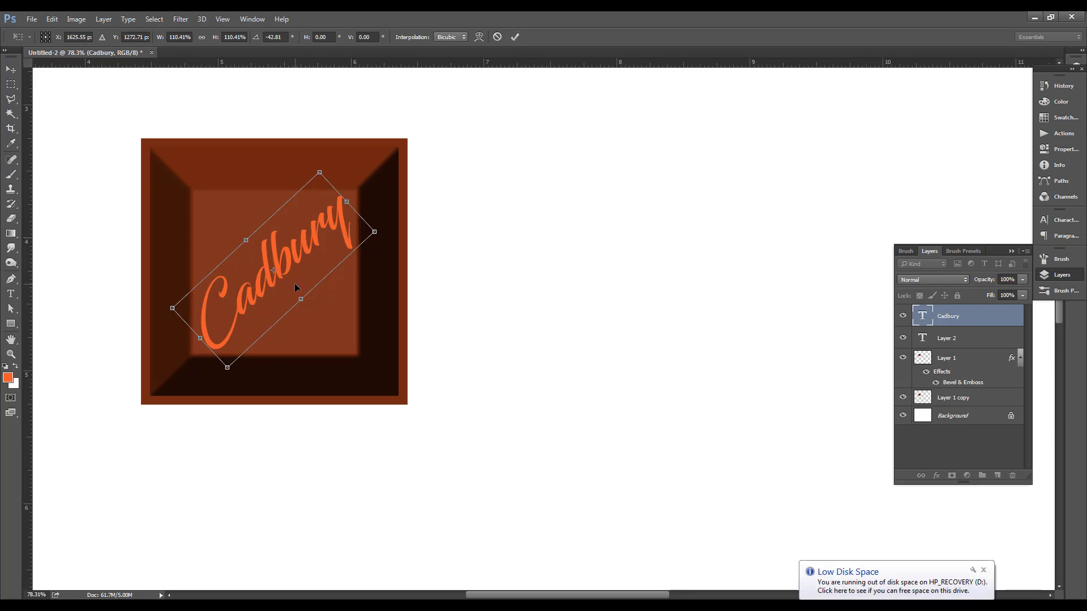
key(Return)
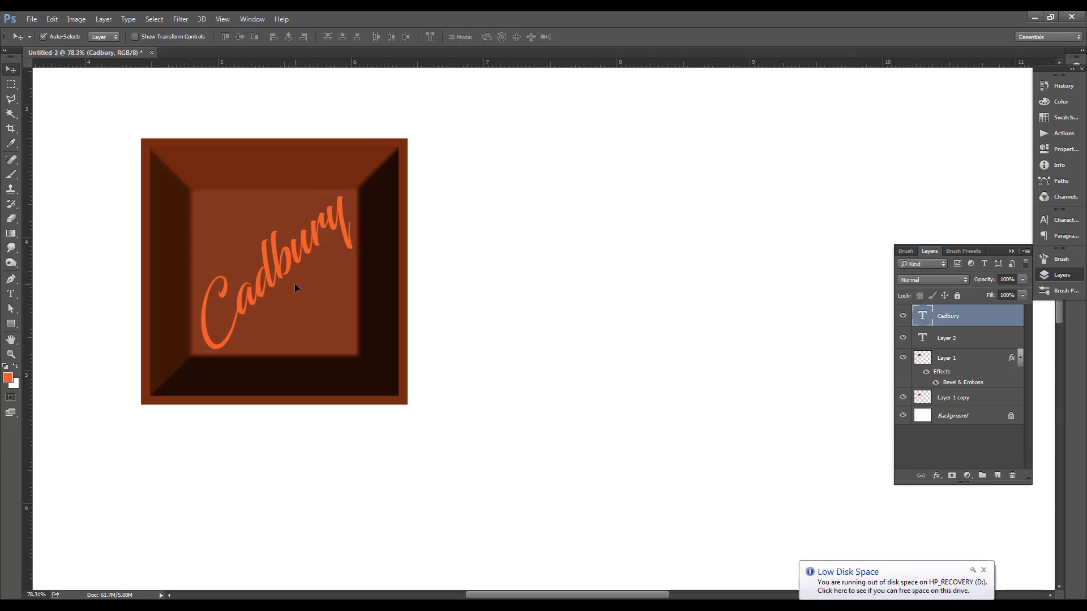
- Reselect the Cadbury layer and nudge the text slightly upward on the square
scroll(285, 243, up, 1)
drag(371, 263, 515, 275)
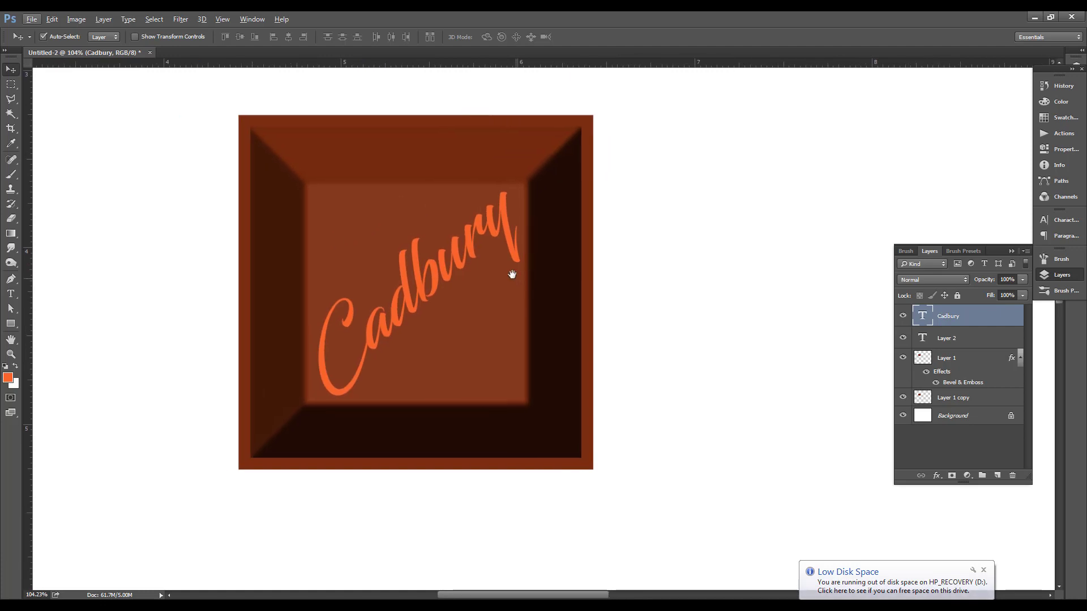
scroll(509, 270, down, 1)
scroll(499, 273, right, 3)
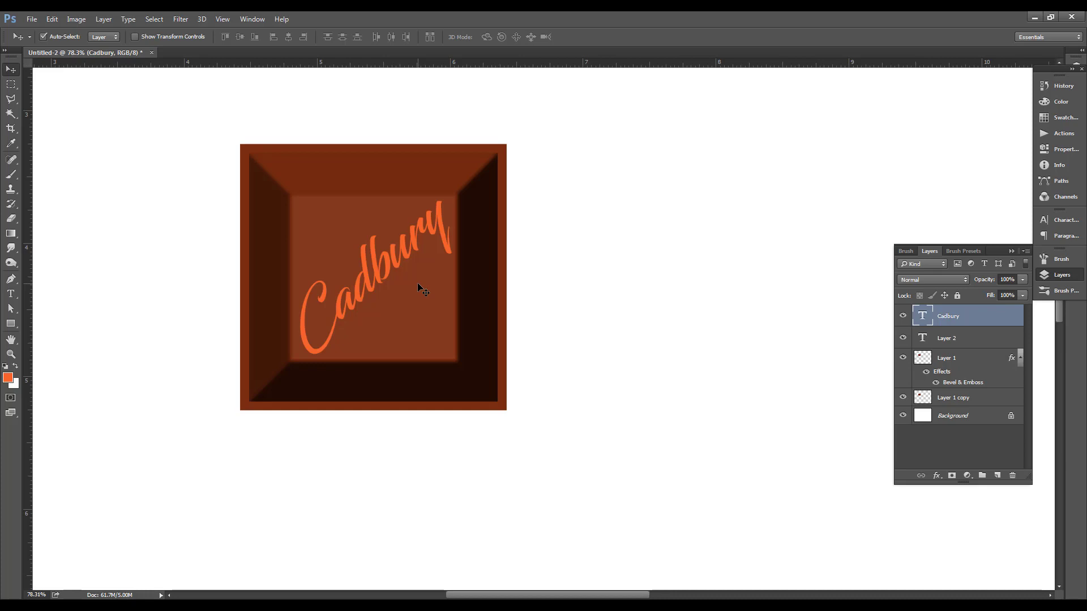
right_click(411, 240)
click(418, 246)
drag(416, 246, 416, 242)
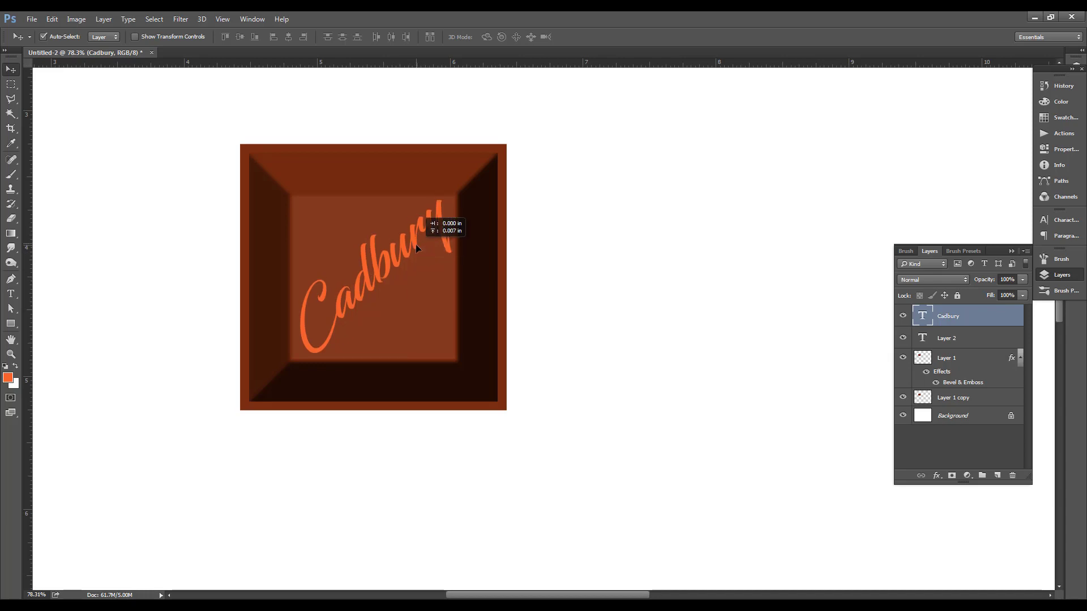
scroll(416, 243, up, 1)
- Add a Down-direction Inner Bevel, Smooth, 3 px Bevel & Emboss to the Cadbury text
click(937, 475)
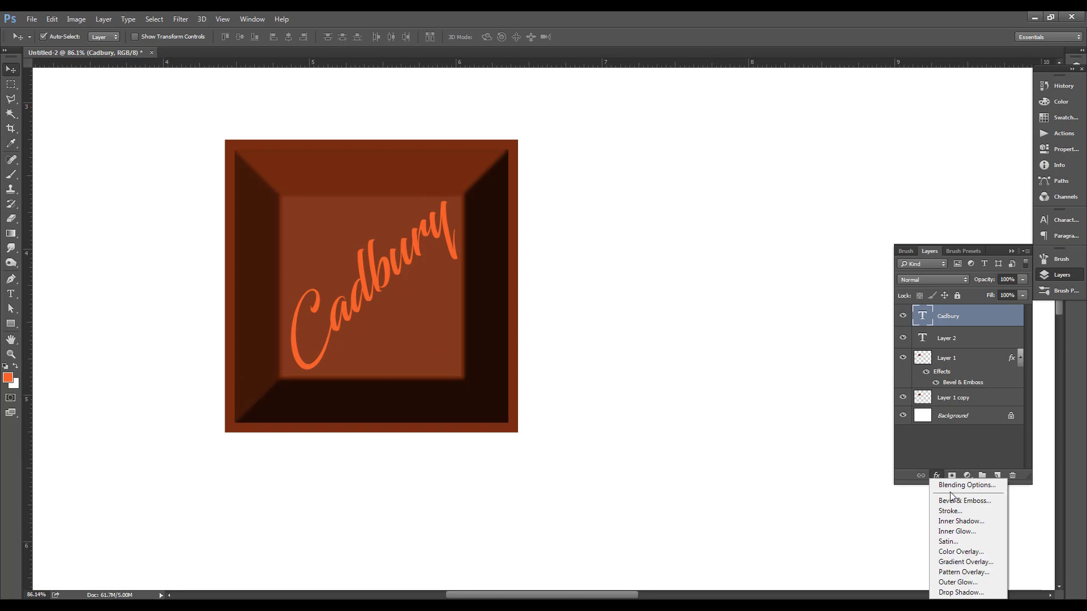
click(979, 506)
drag(659, 122, 716, 93)
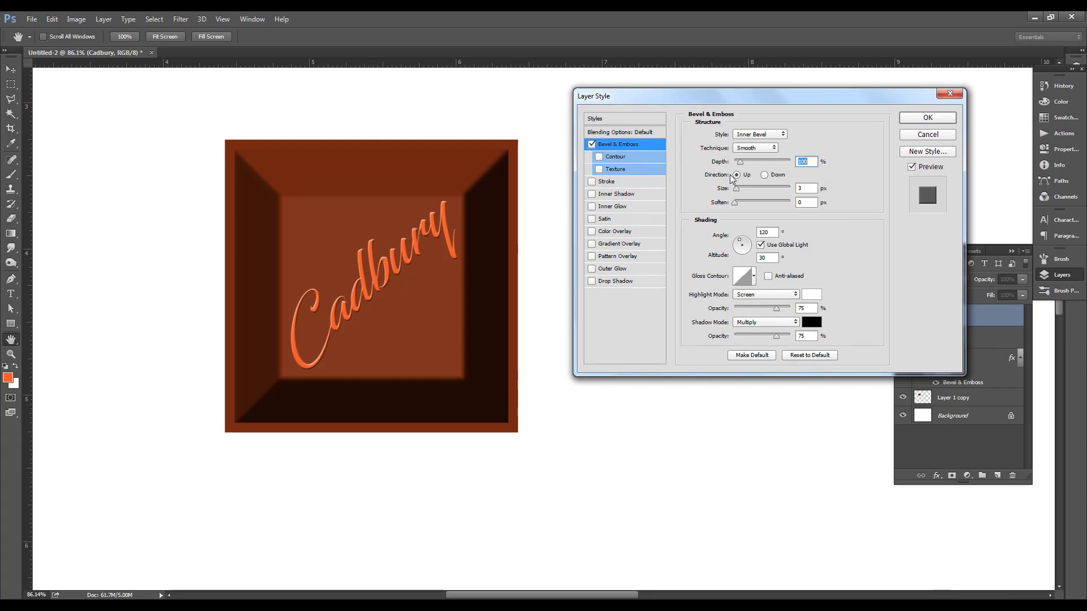
click(765, 175)
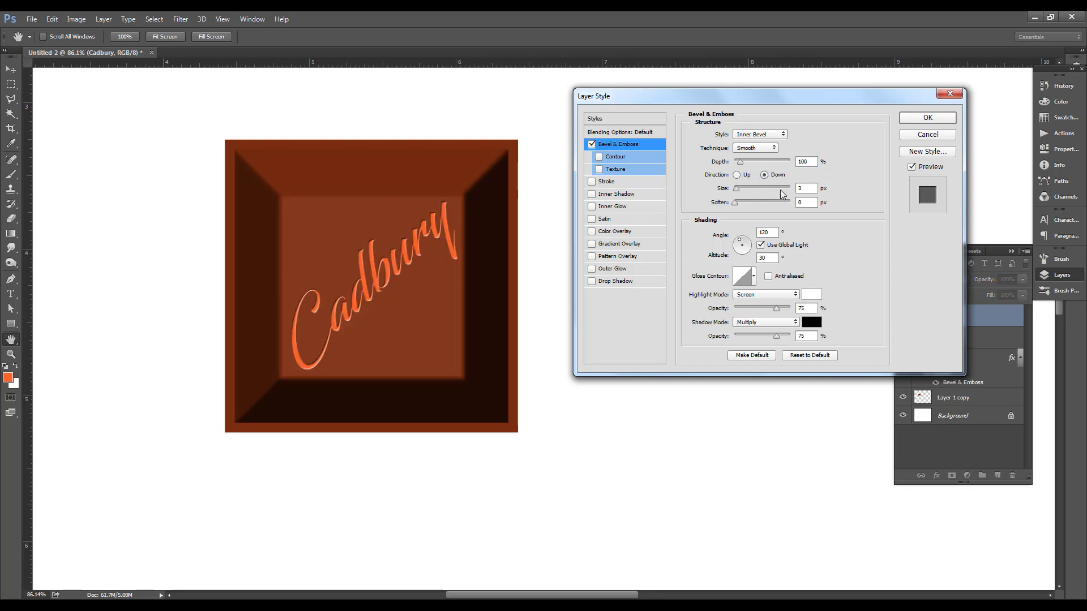
click(753, 277)
click(655, 299)
click(928, 118)
scroll(403, 220, up, 3)
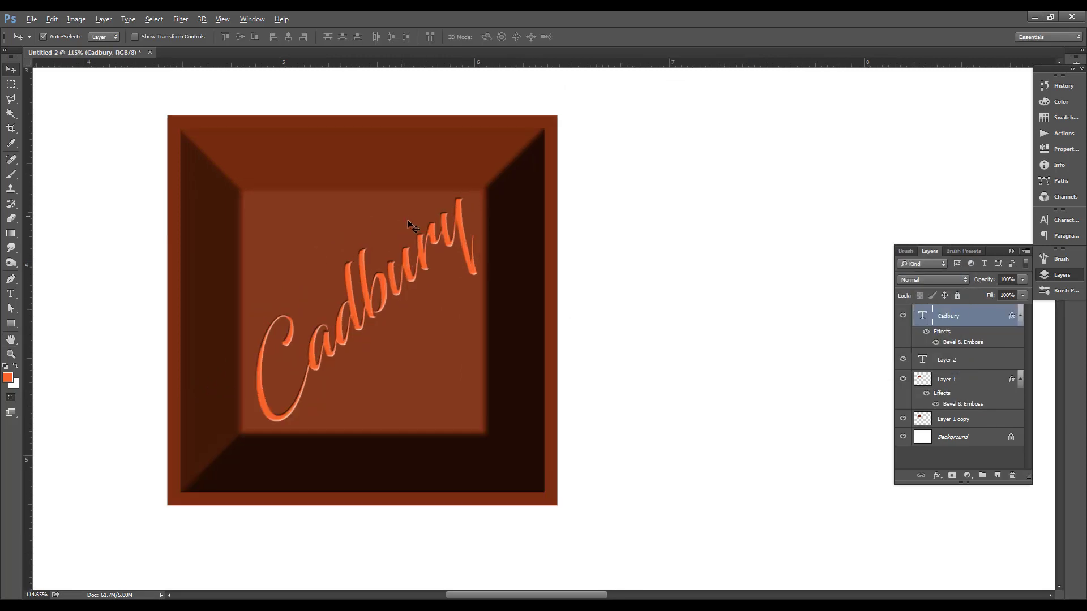
- Sample the dark brown from the chocolate square's shaded edge with the Eyedropper
drag(413, 282, 396, 294)
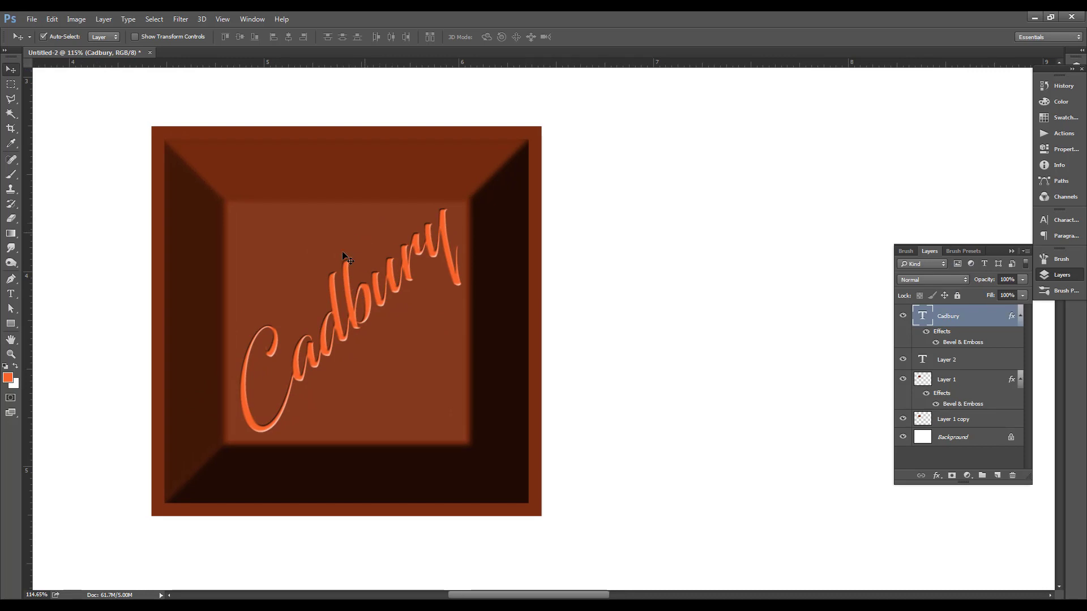
scroll(275, 306, down, 1)
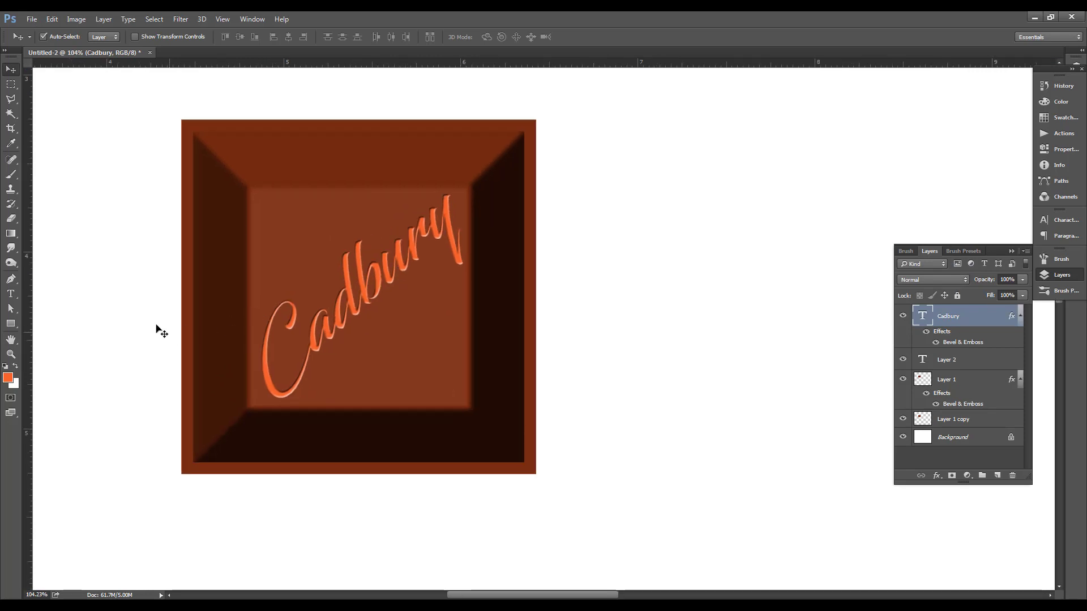
click(13, 144)
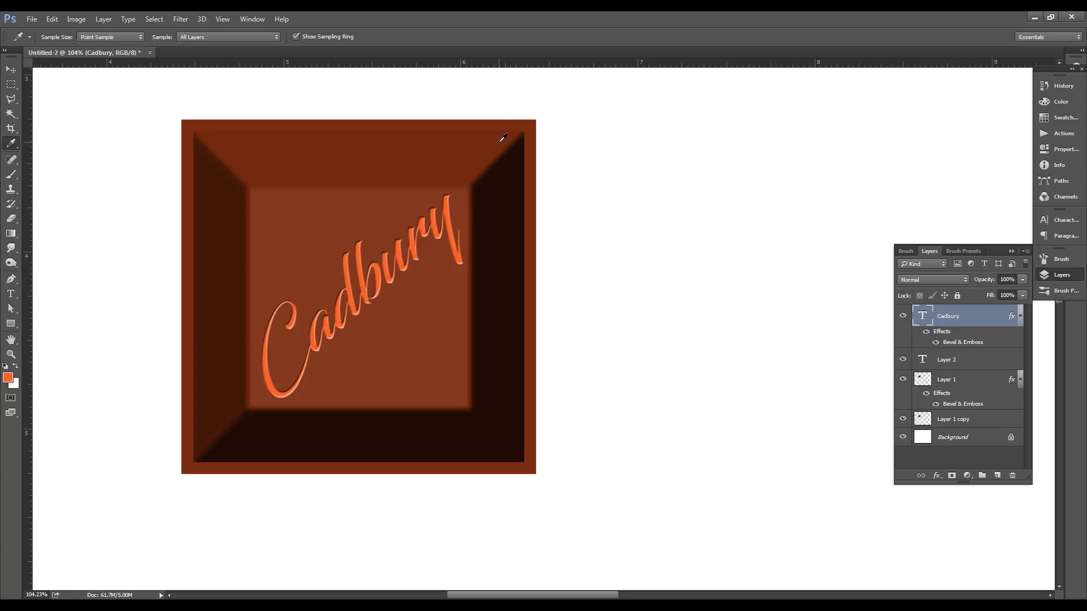
scroll(502, 137, up, 5)
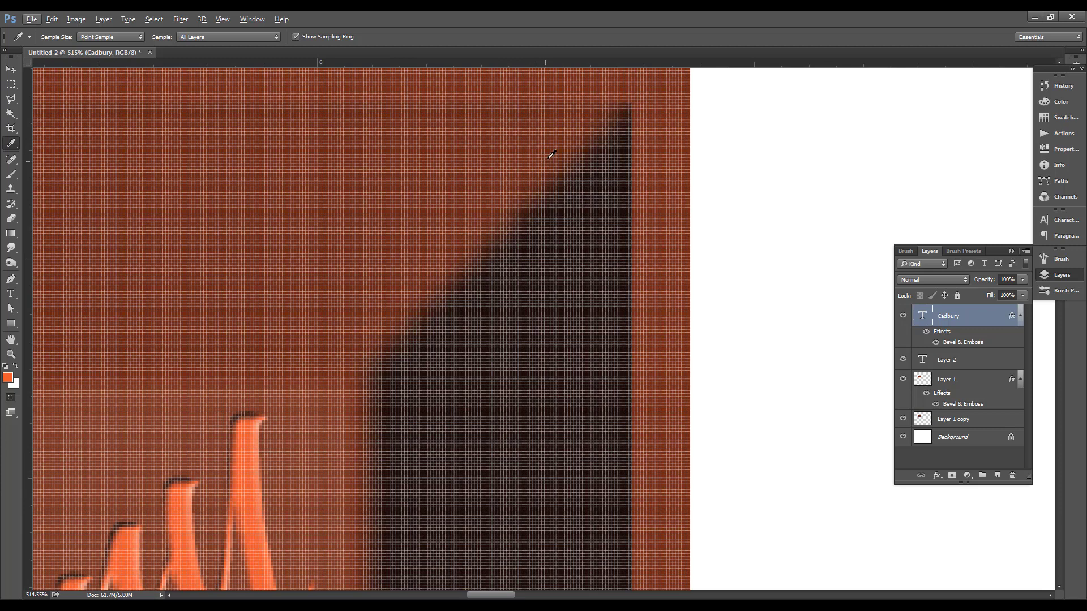
scroll(548, 153, down, 2)
click(546, 153)
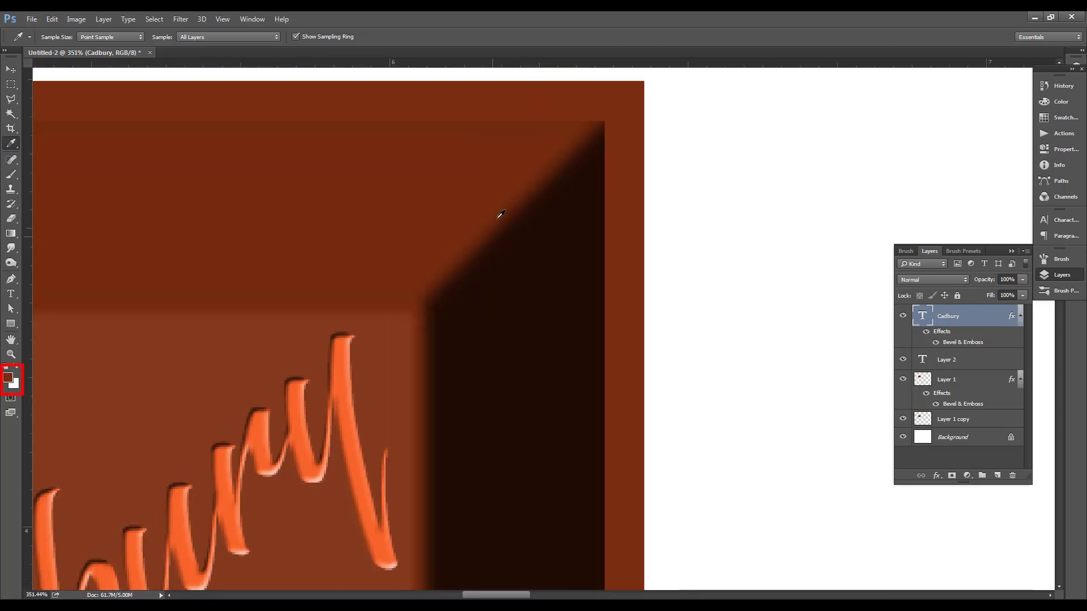
scroll(537, 176, down, 3)
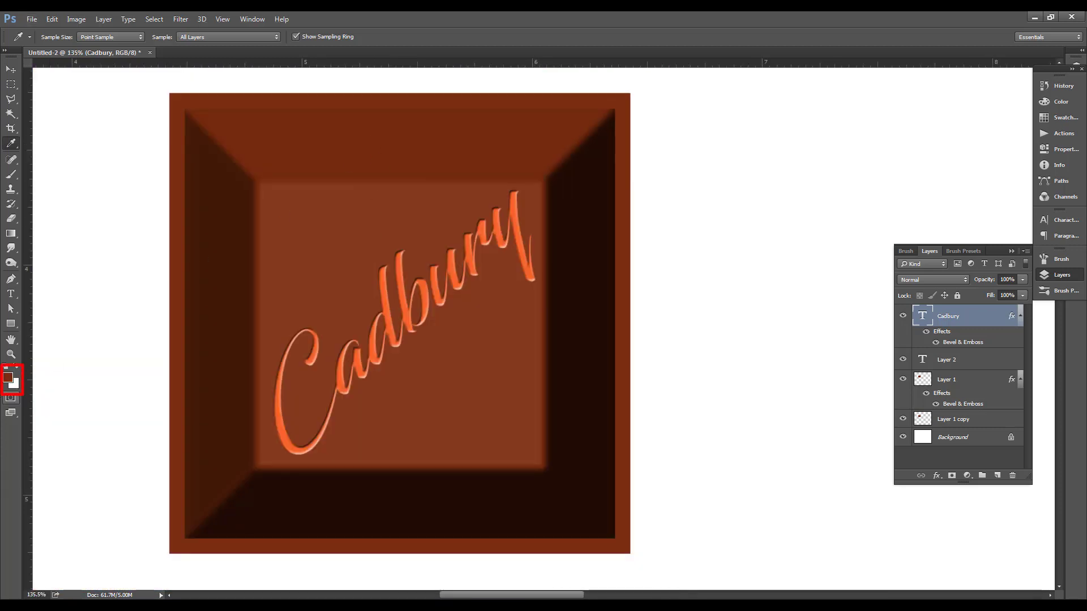
- Swap foreground and background colours, then sample the chocolate brown from the square
key(v)
scroll(364, 257, down, 1)
drag(335, 258, 292, 260)
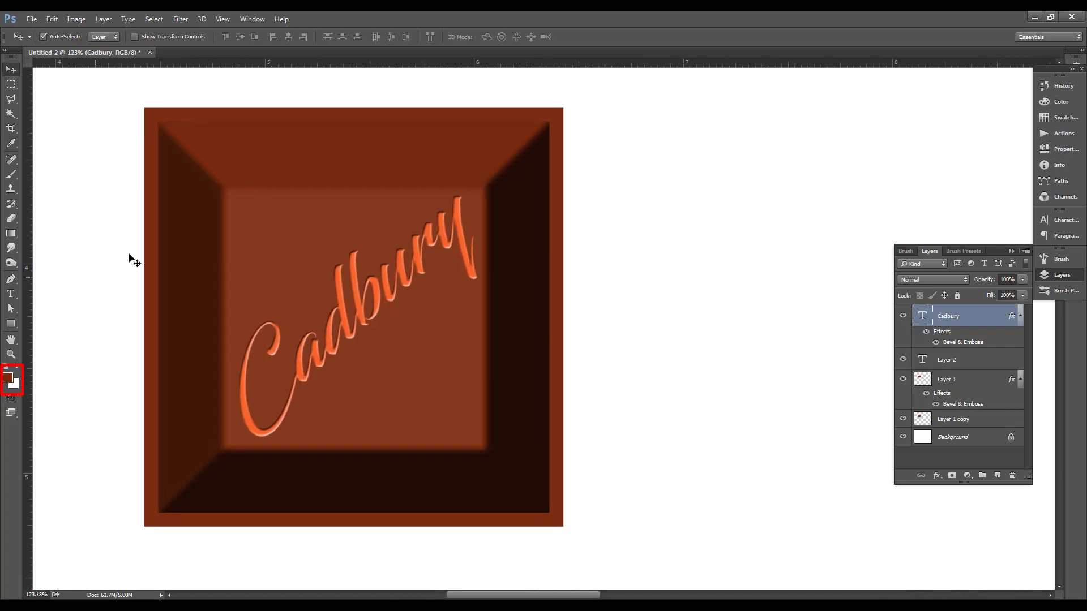
click(16, 366)
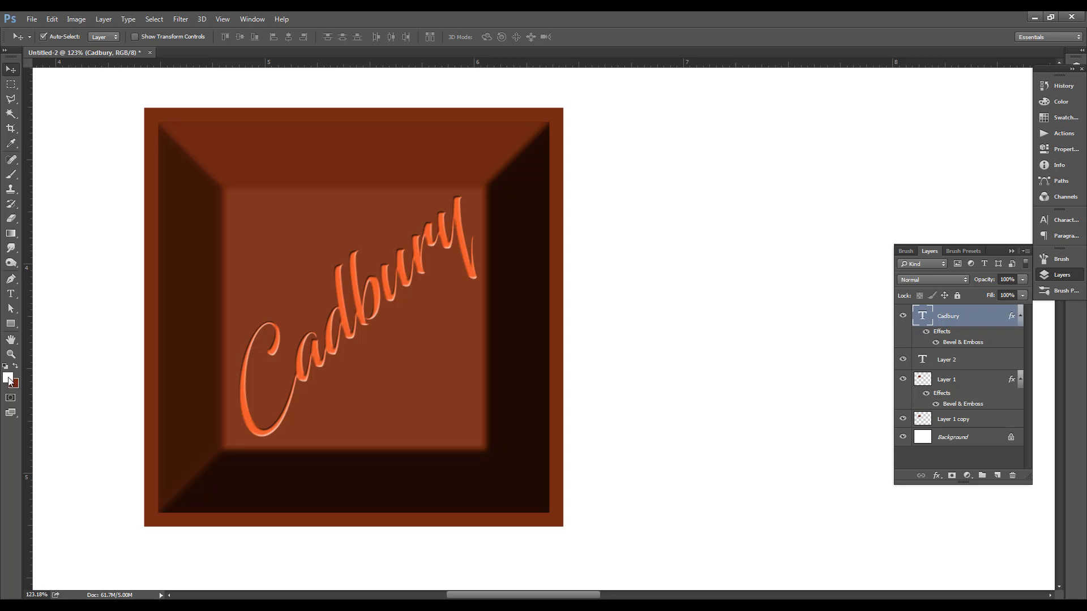
key(i)
click(291, 314)
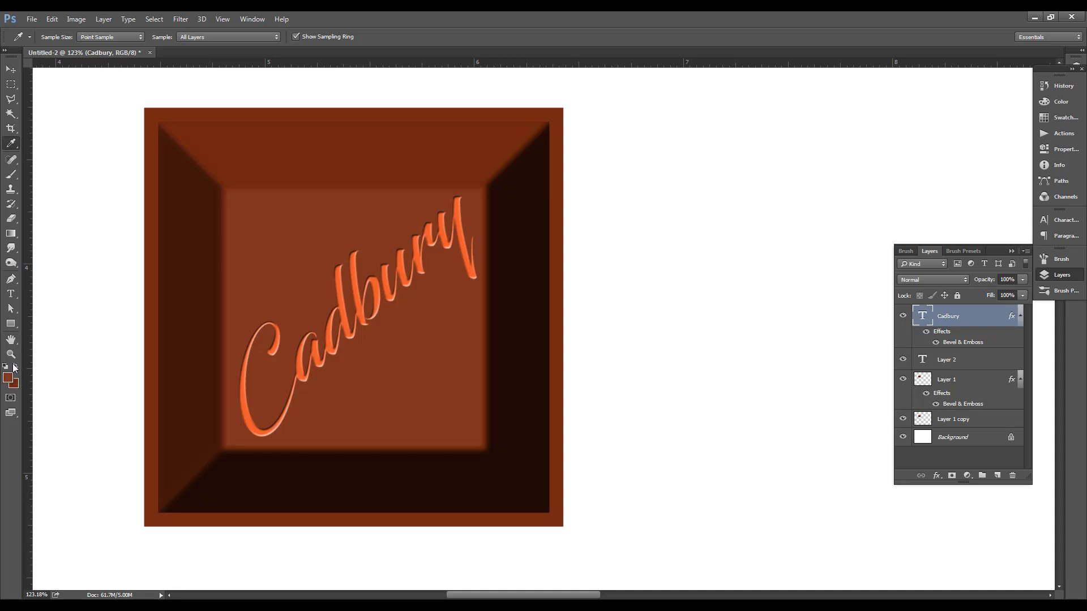
- Select the Cadbury text layer and fill its lettering with the chocolate brown using Alt+Backspace
click(11, 69)
right_click(444, 238)
click(466, 245)
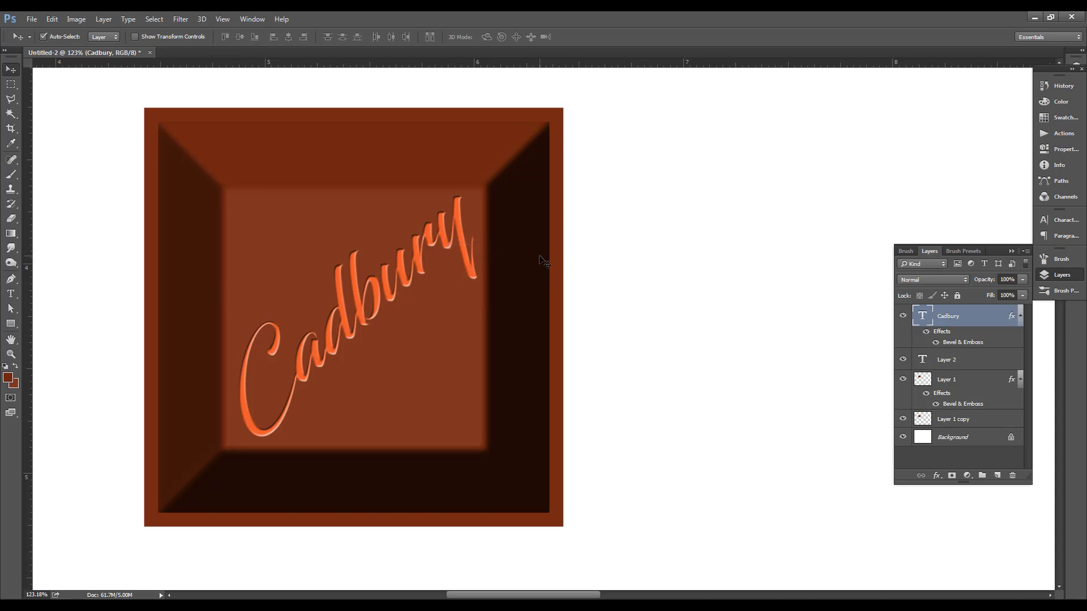
key(alt+BackSpace)
scroll(482, 236, down, 3)
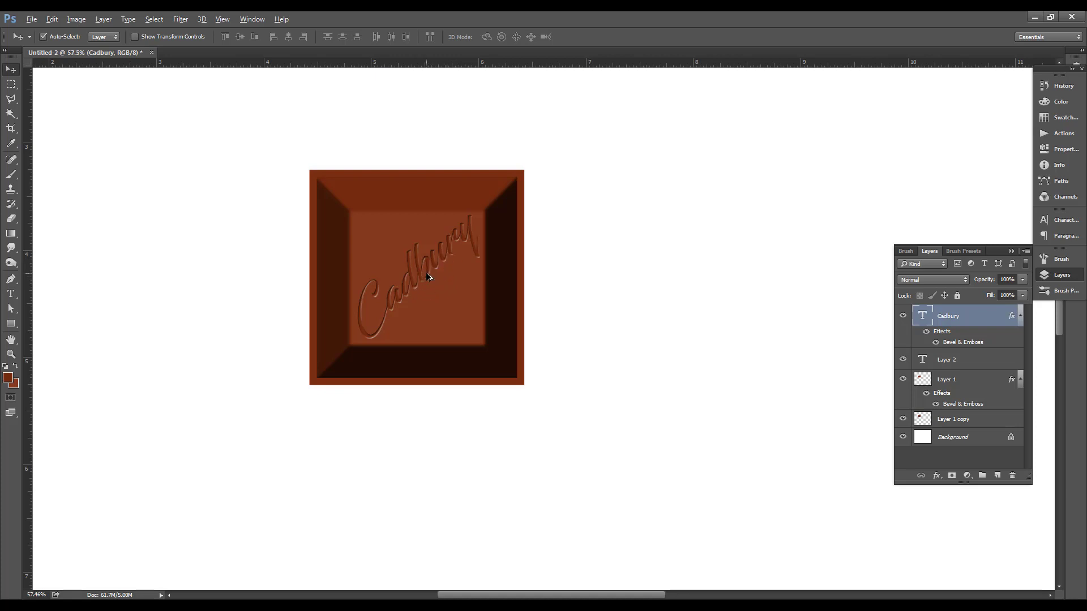
- Make the Cadbury text's Bevel & Emboss shallower by lowering its Depth
scroll(428, 278, down, 1)
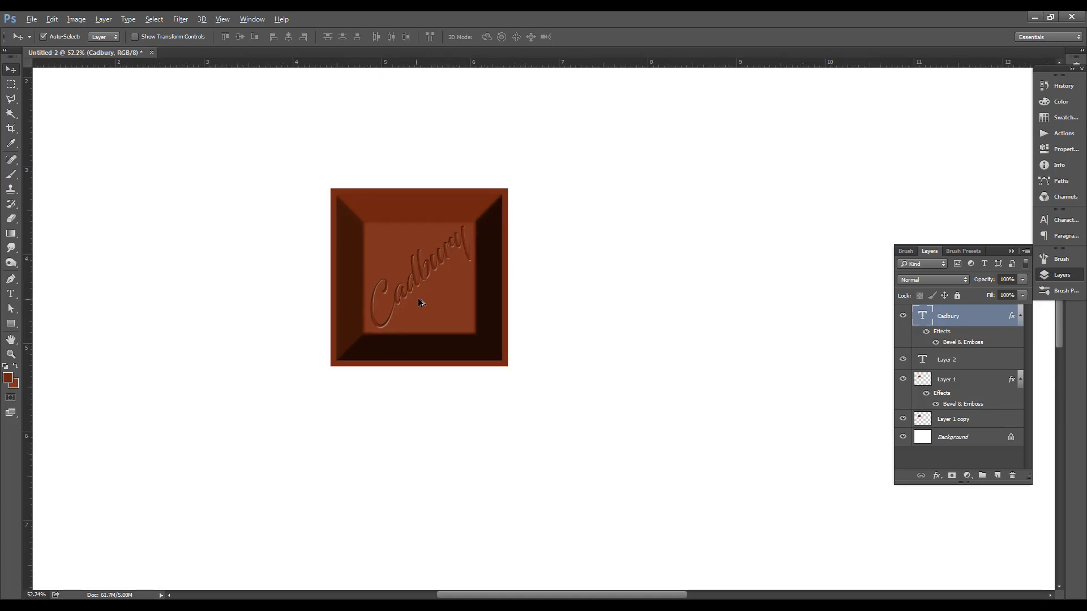
scroll(453, 291, down, 1)
drag(535, 173, 353, 378)
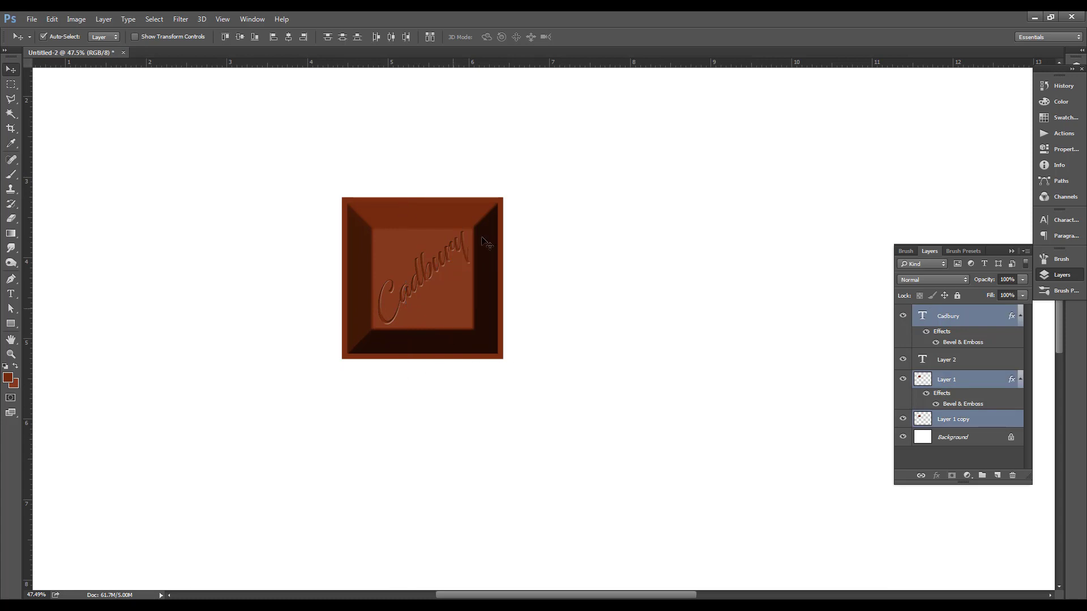
ctrl+click(964, 362)
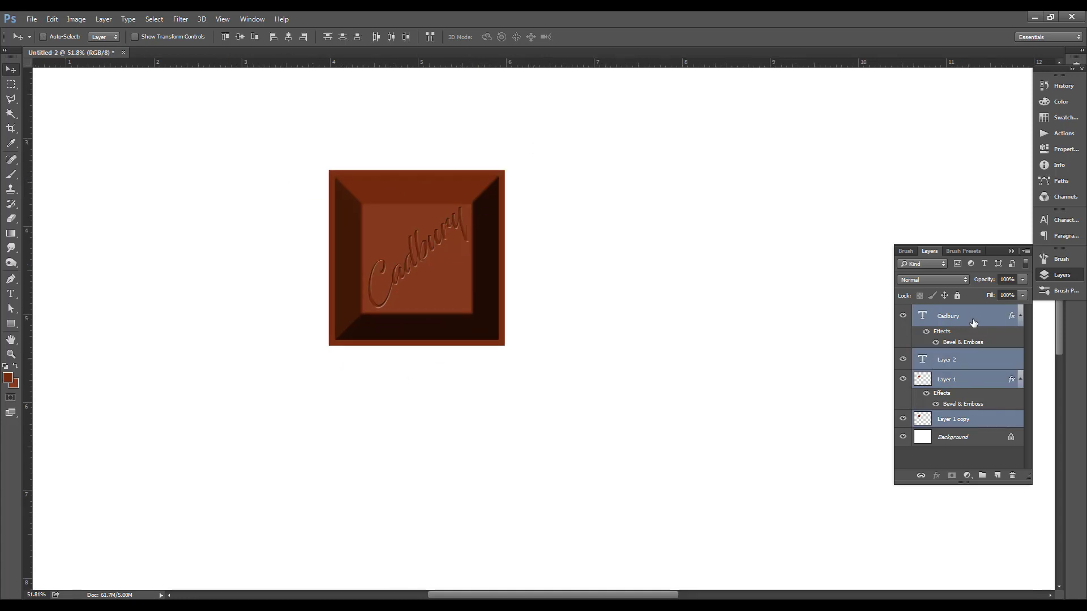
click(957, 342)
double_click(968, 343)
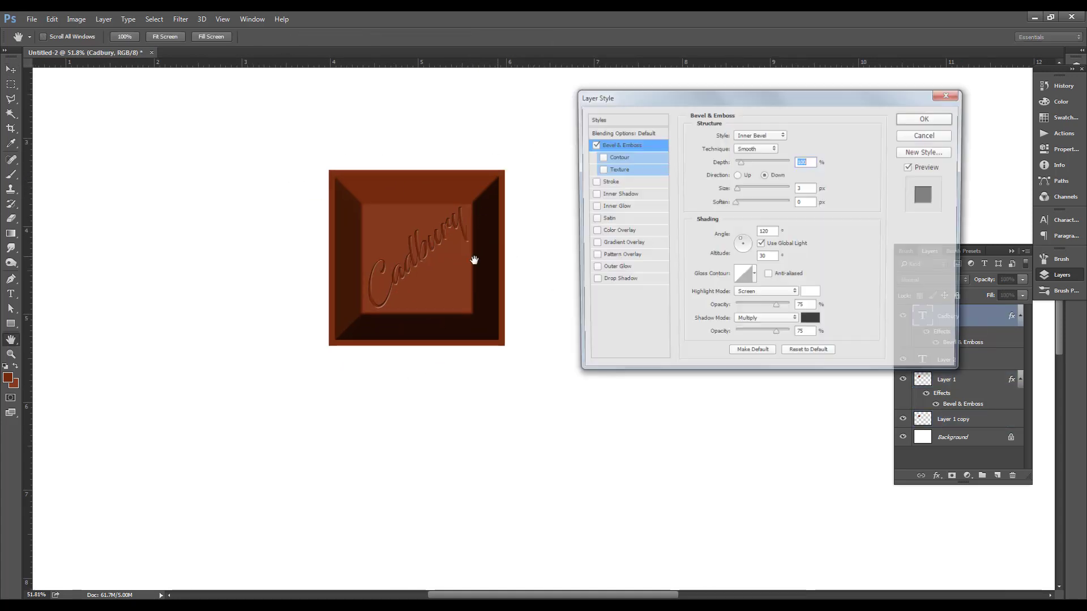
drag(740, 162, 737, 166)
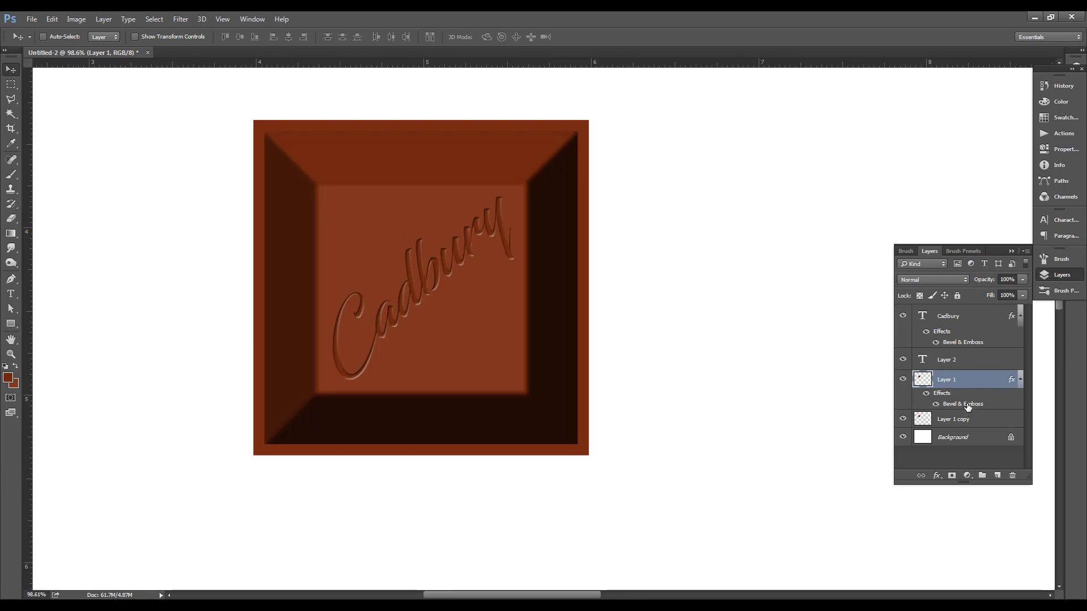
- Lower Layer 1's bevel Depth to 409% and reduce its Size to narrow the square's border
double_click(966, 406)
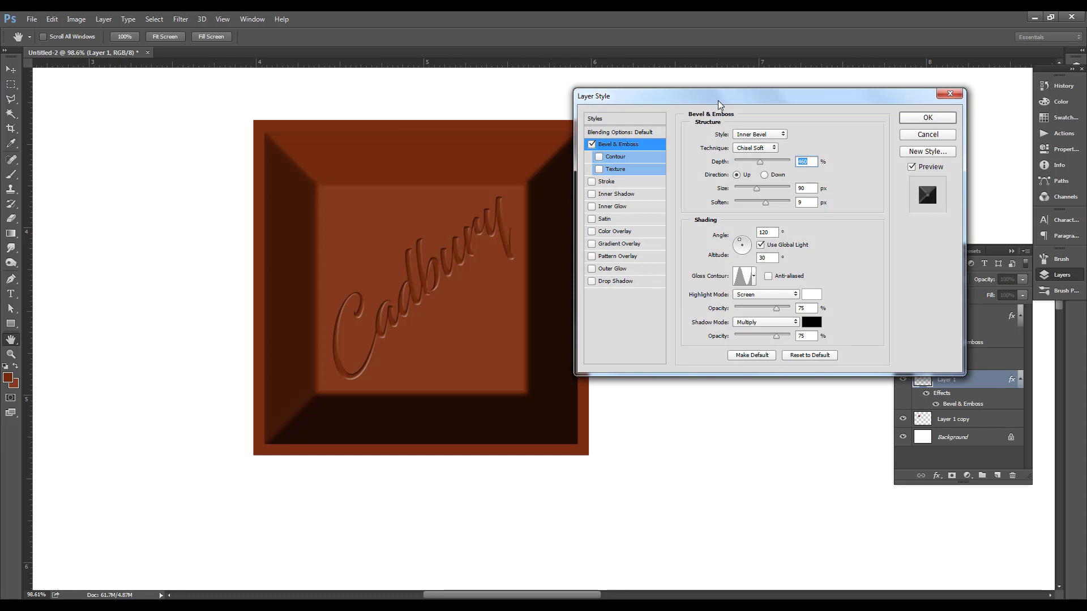
drag(760, 163, 751, 189)
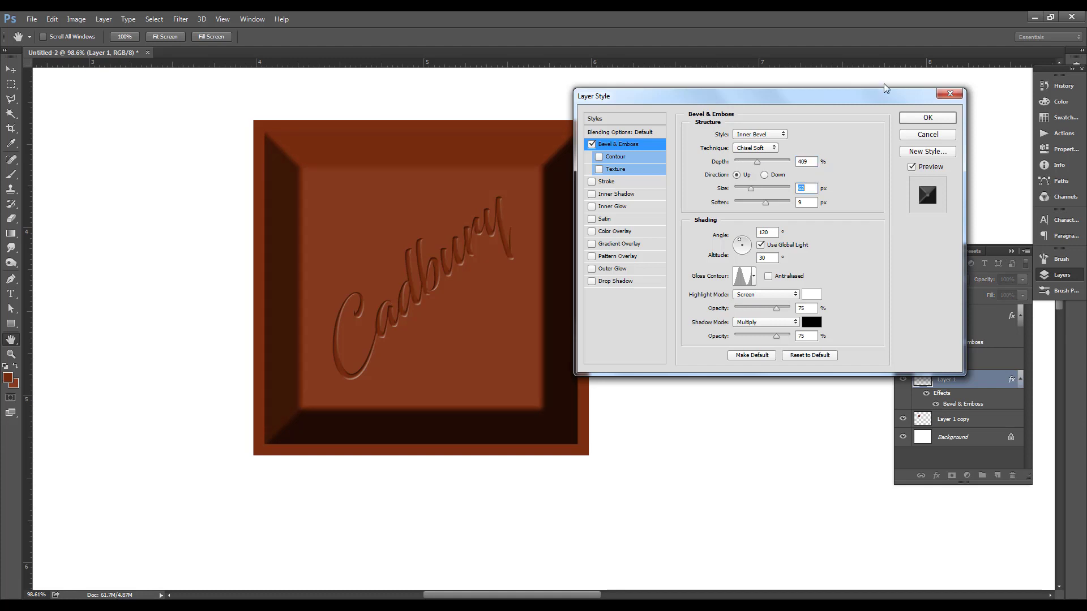
click(928, 118)
key(v)
scroll(706, 235, down, 1)
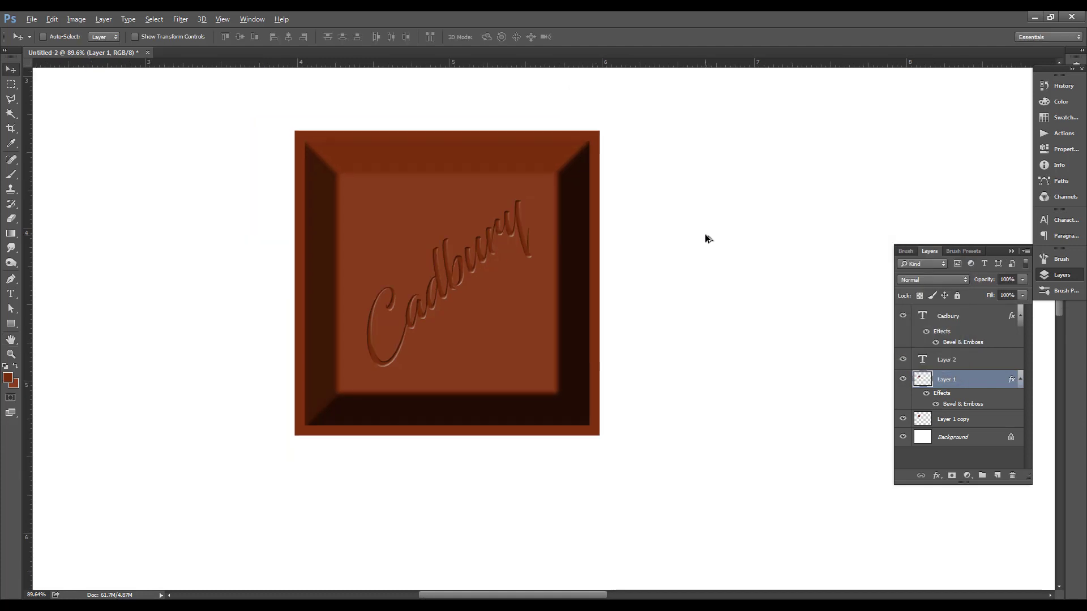
- Select the Cadbury, Layer 2, Layer 1 and Layer 1 copy layers and merge them with Ctrl+E
key(ctrl+alt+a)
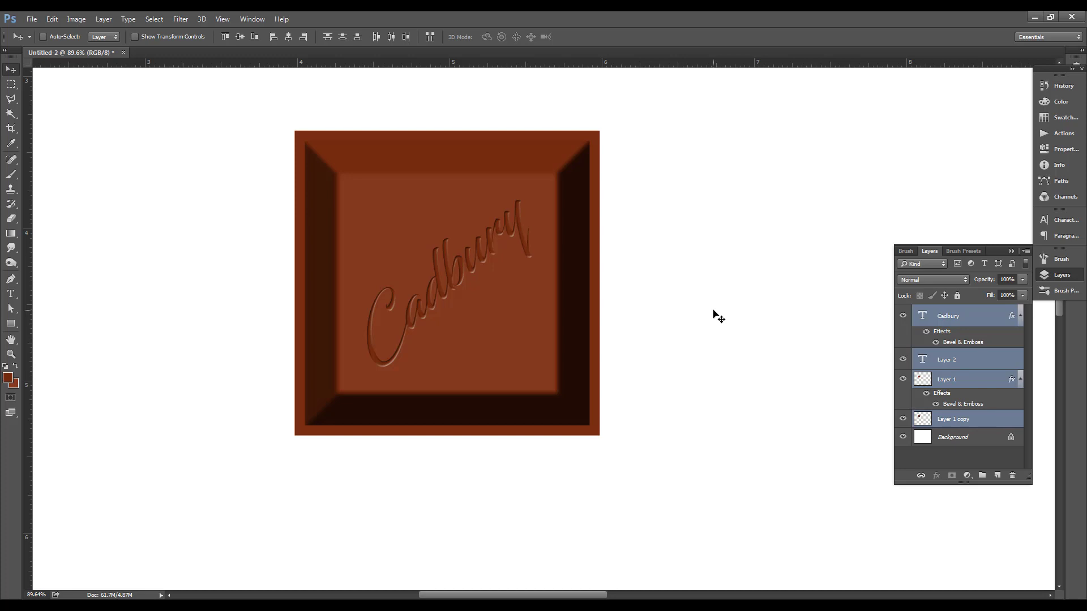
key(ctrl)
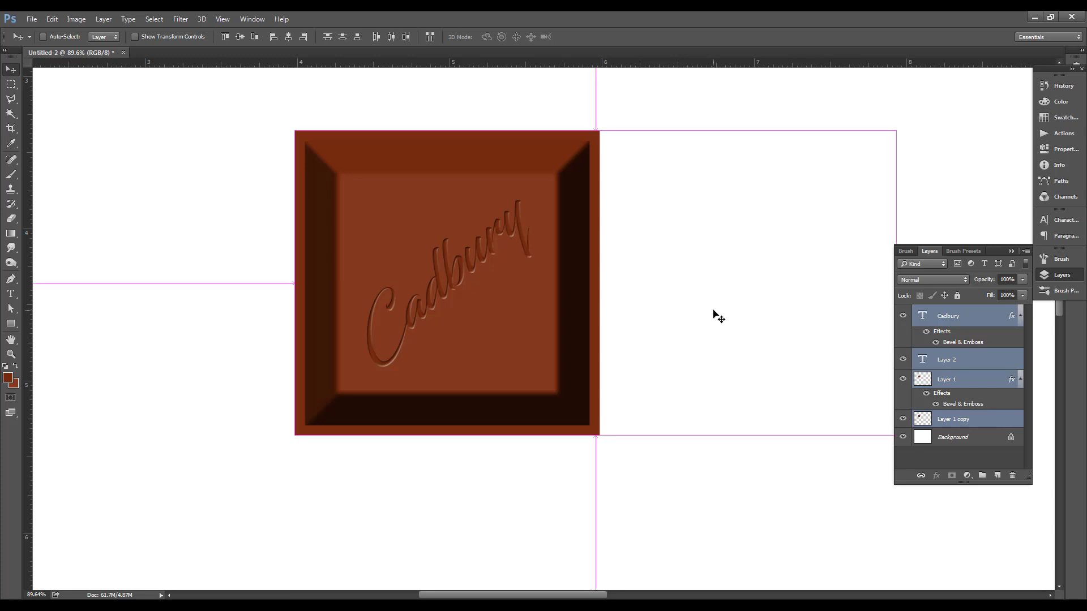
key(ctrl+e)
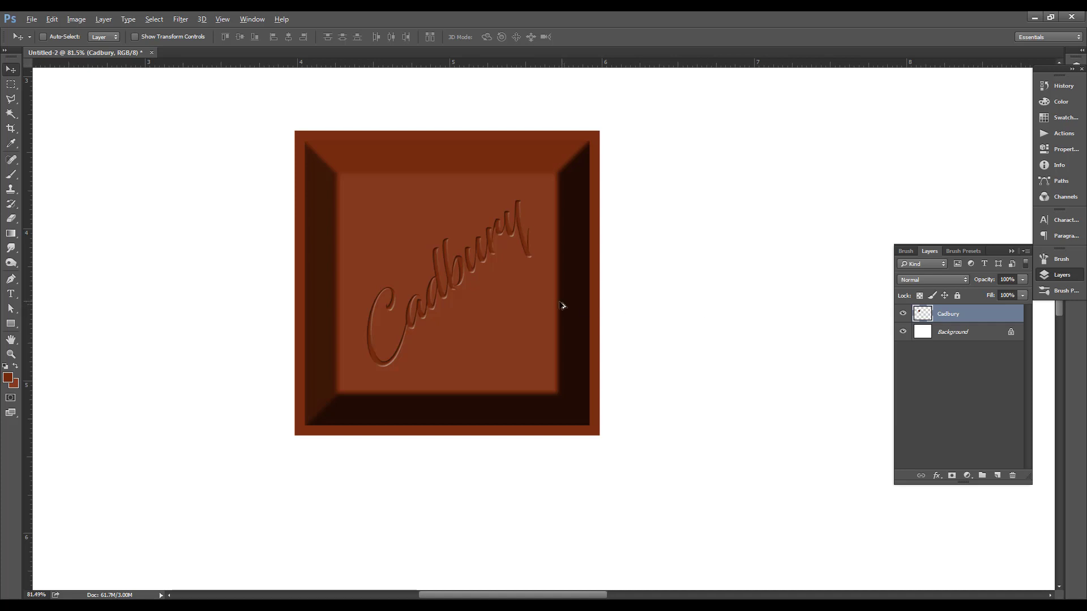
scroll(565, 304, down, 3)
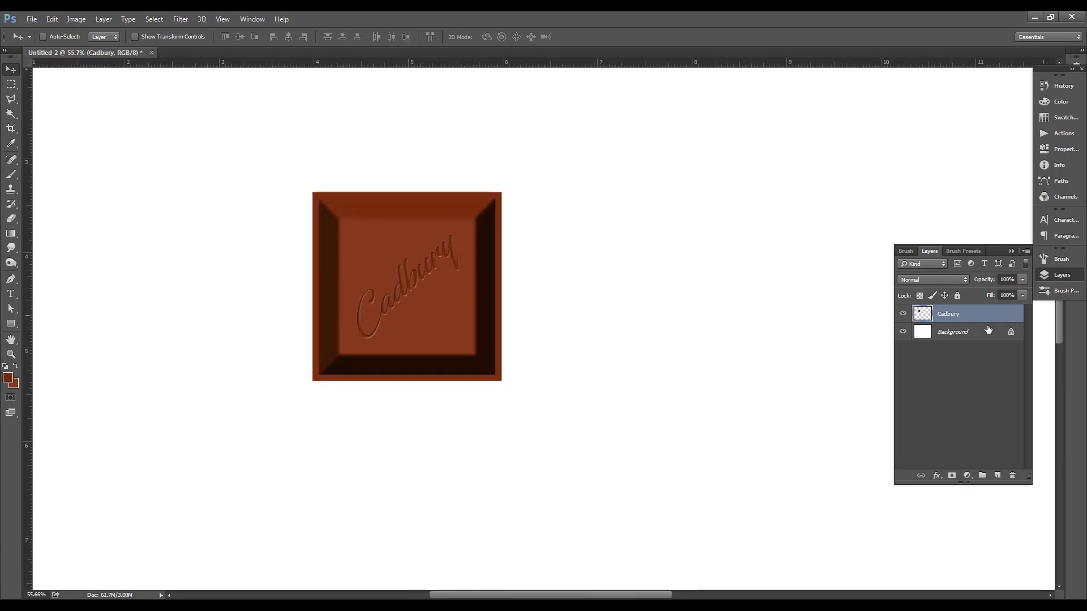
- Alt-drag a copy of the chocolate square to the right and nudge it flush against the first
drag(412, 287, 589, 287)
scroll(548, 230, up, 5)
drag(555, 252, 550, 251)
scroll(549, 252, down, 4)
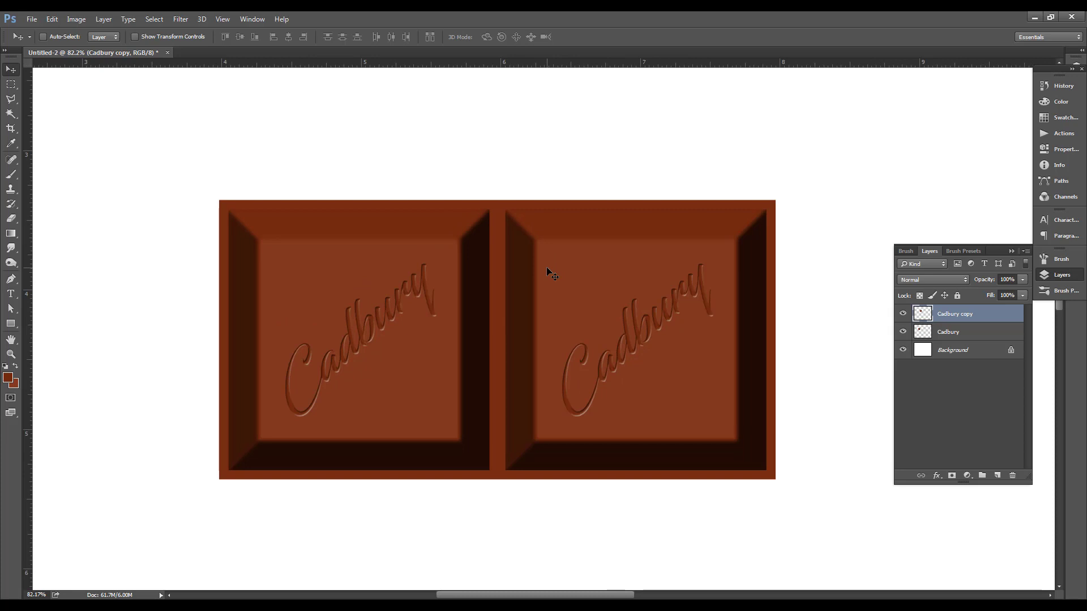
key(Left)
key(Left)
key(Left)
key(Left)
key(Left)
key(Left)
key(Left)
key(Left)
key(Left)
key(Left)
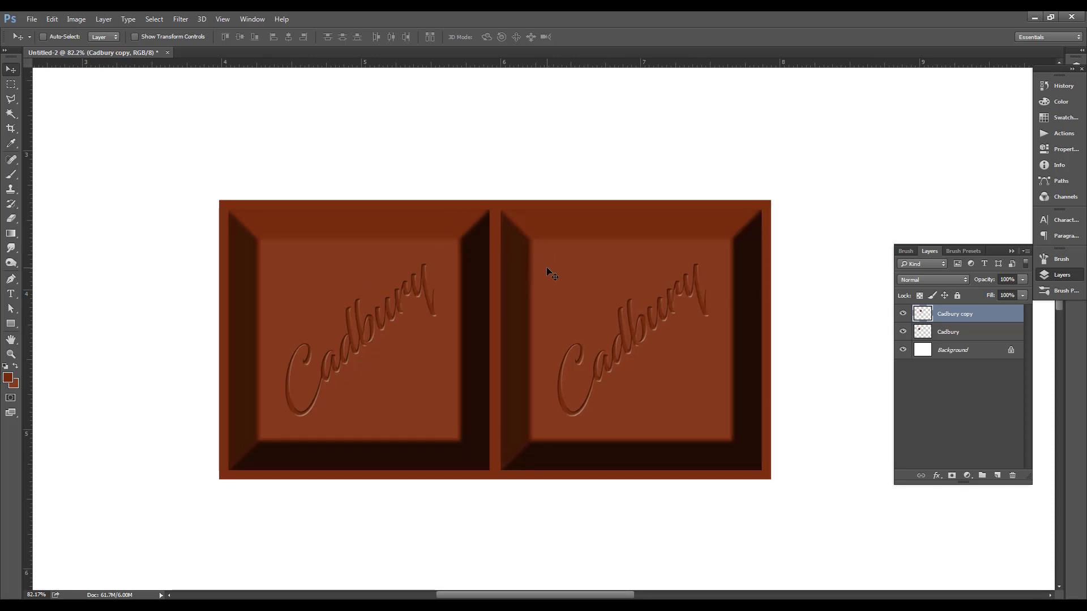
key(Left)
key(Left)
key(Left)
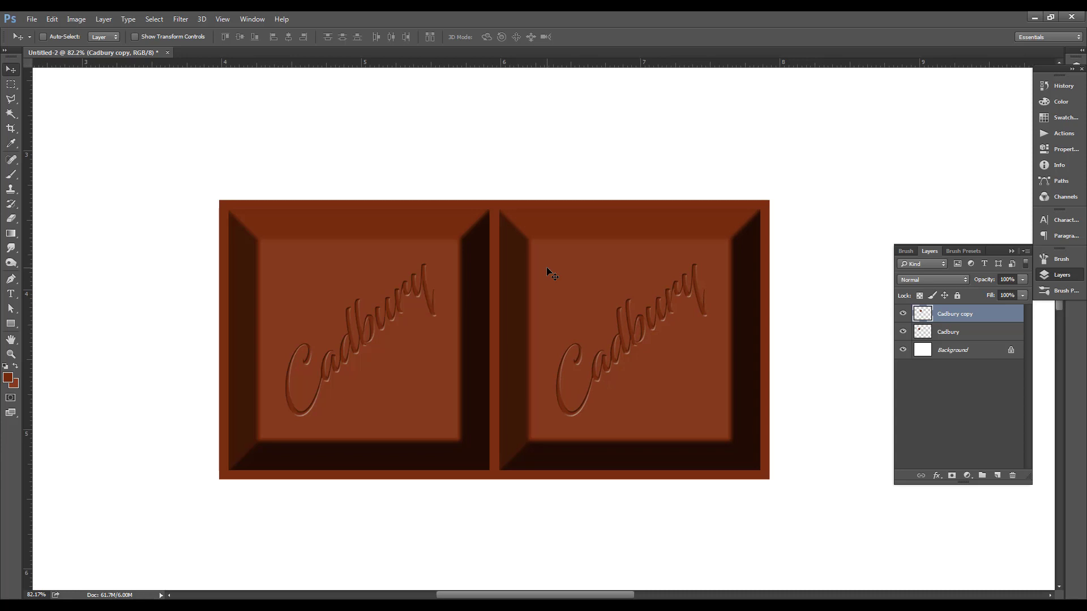
scroll(547, 266, down, 4)
drag(503, 267, 642, 254)
scroll(400, 231, up, 2)
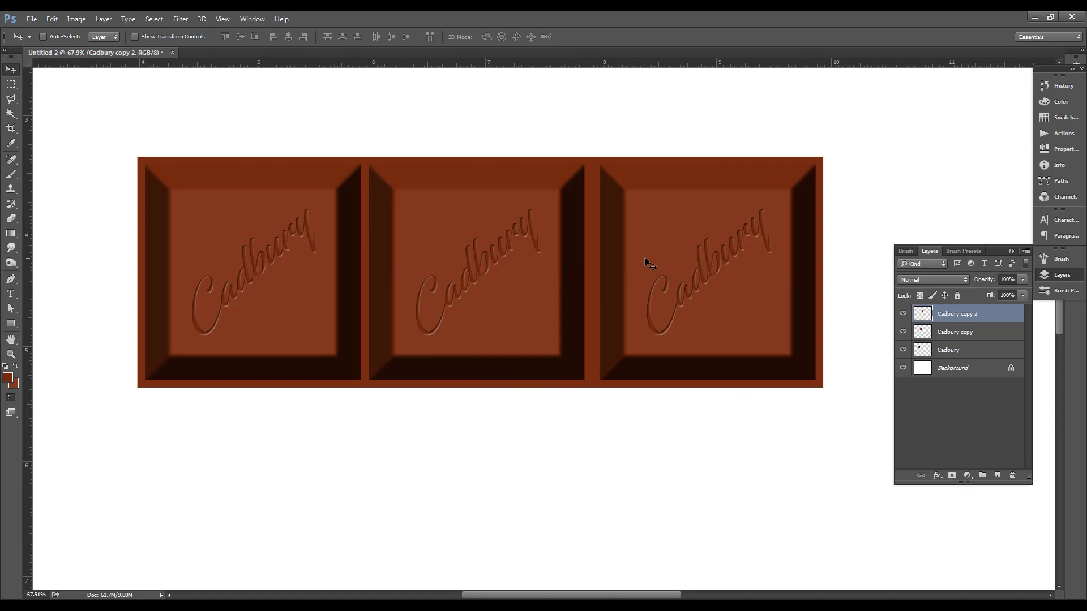
scroll(798, 277, down, 7)
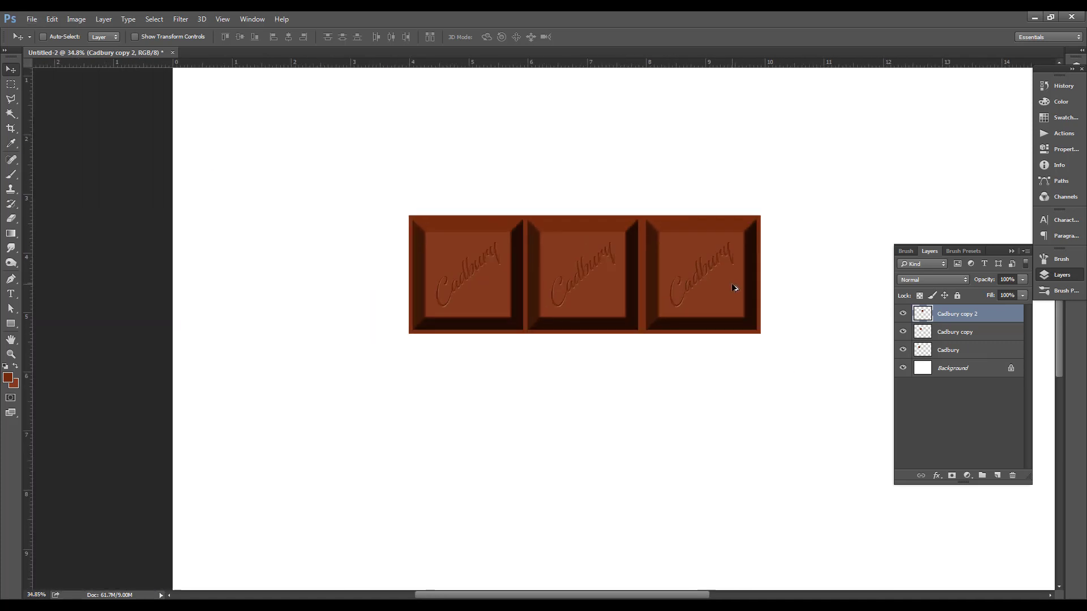
key(ctrl)
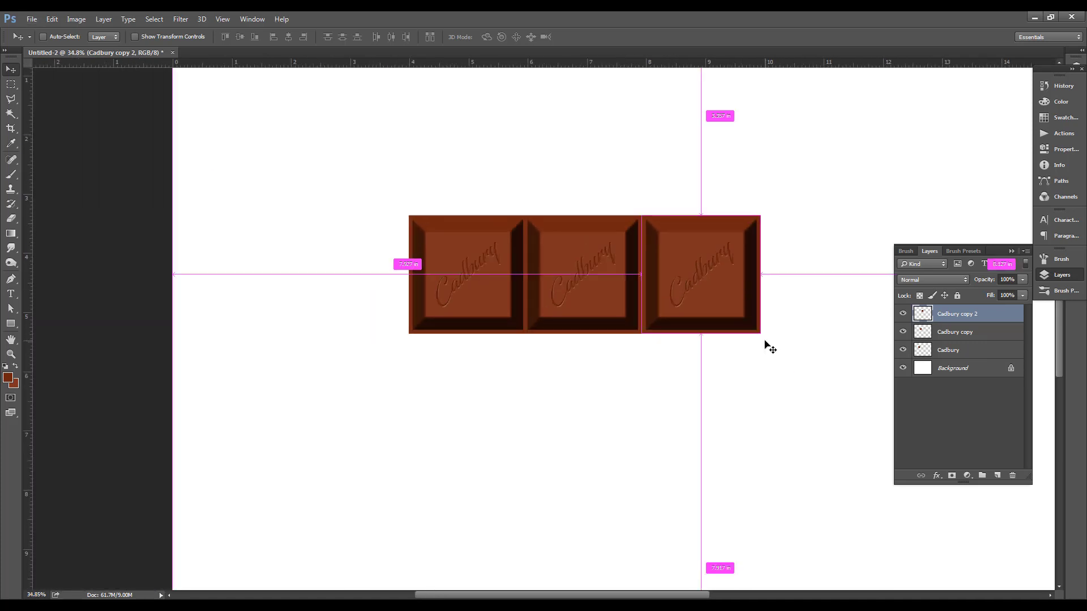
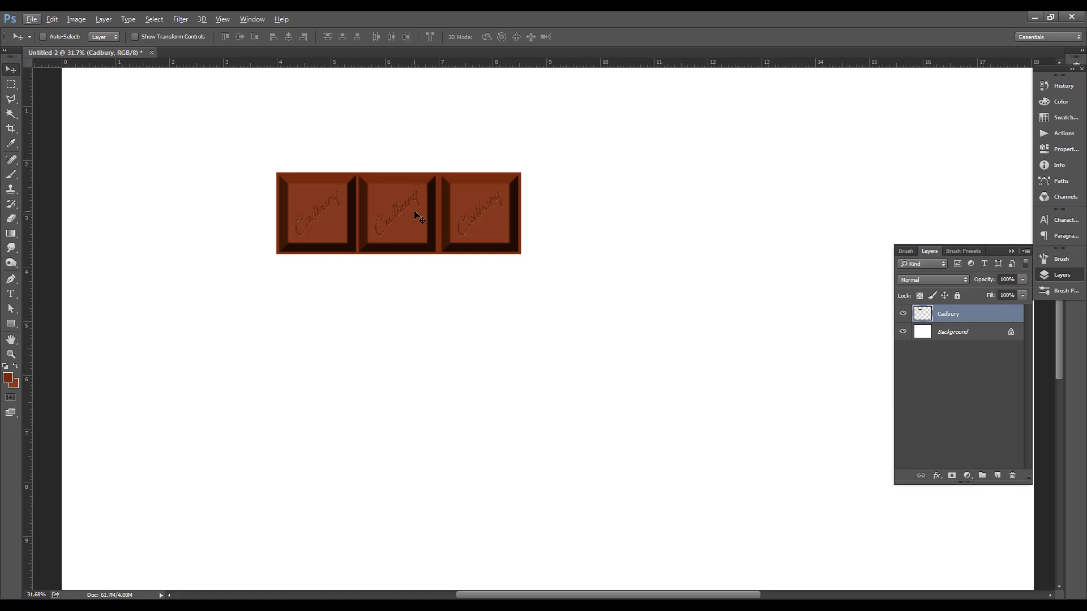
- Duplicate the three-square Cadbury row onto a new 'Cadbury copy' layer with Ctrl+J
key(ctrl+j)
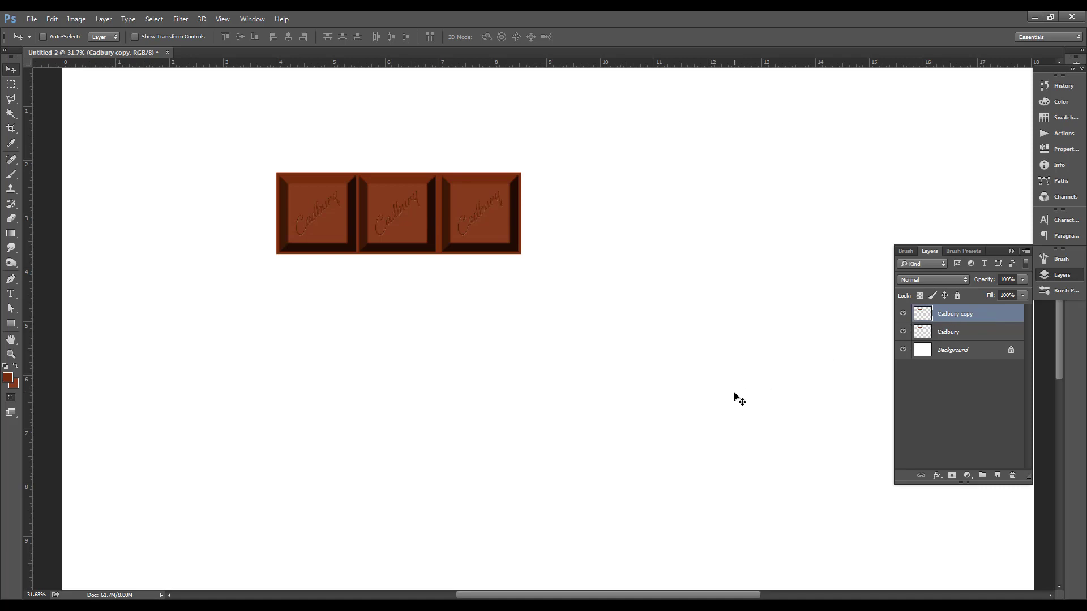
- Free-transform the copied row and nudge it down about one row below the original
key(ctrl+t)
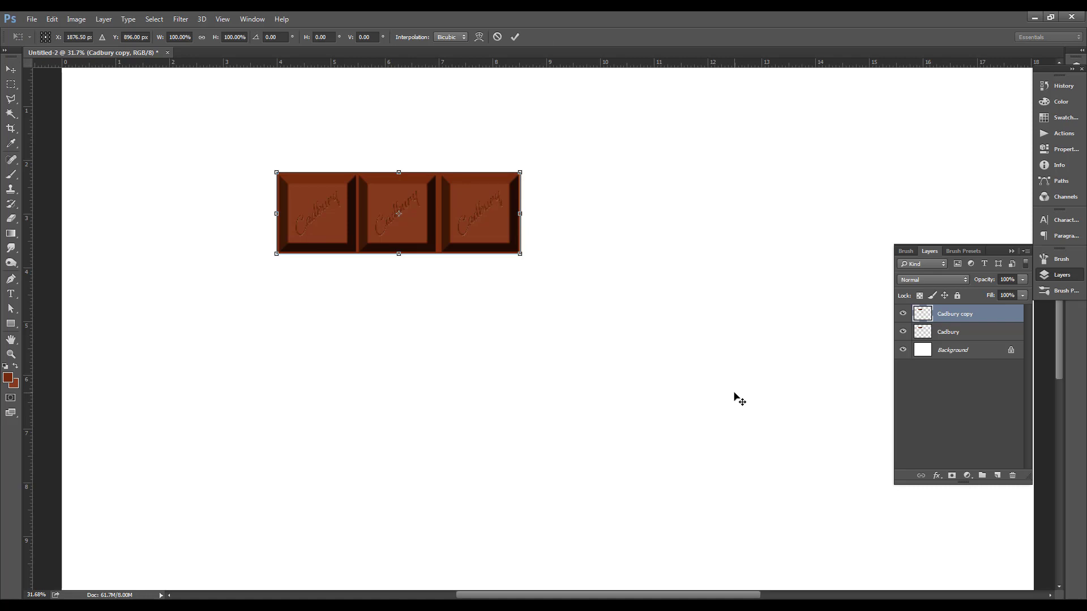
key(shift+Down)
key(shift+Down)
key(shift+Down)
key(shift+Down)
key(shift+Down)
key(shift+Down)
key(shift+Down)
key(shift+Down)
key(shift+Down)
key(shift+Down)
key(shift+Down)
key(shift+Down)
key(shift+Down)
key(shift+Down)
key(shift+Down)
key(shift+Down)
key(shift+Down)
key(shift+Down)
key(shift+Down)
key(shift+Down)
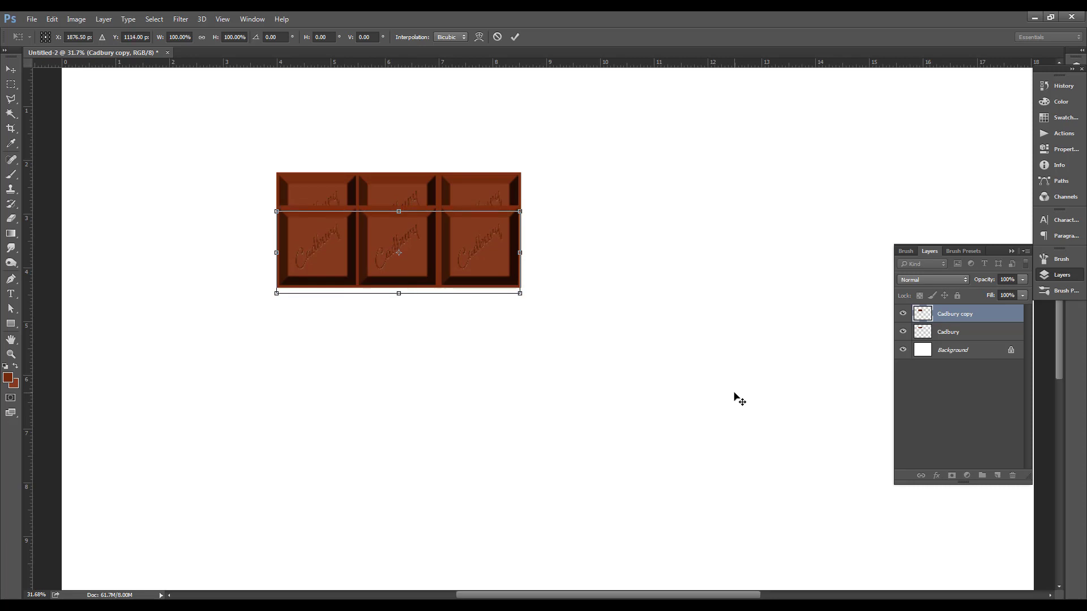
key(shift+Down)
key(shift+Down)
key(shift+Down)
key(shift+Down)
key(shift+Down)
key(shift+Down)
key(shift+Down)
key(shift+Down)
key(shift+Down)
key(shift+Down)
key(shift+Down)
key(shift+Down)
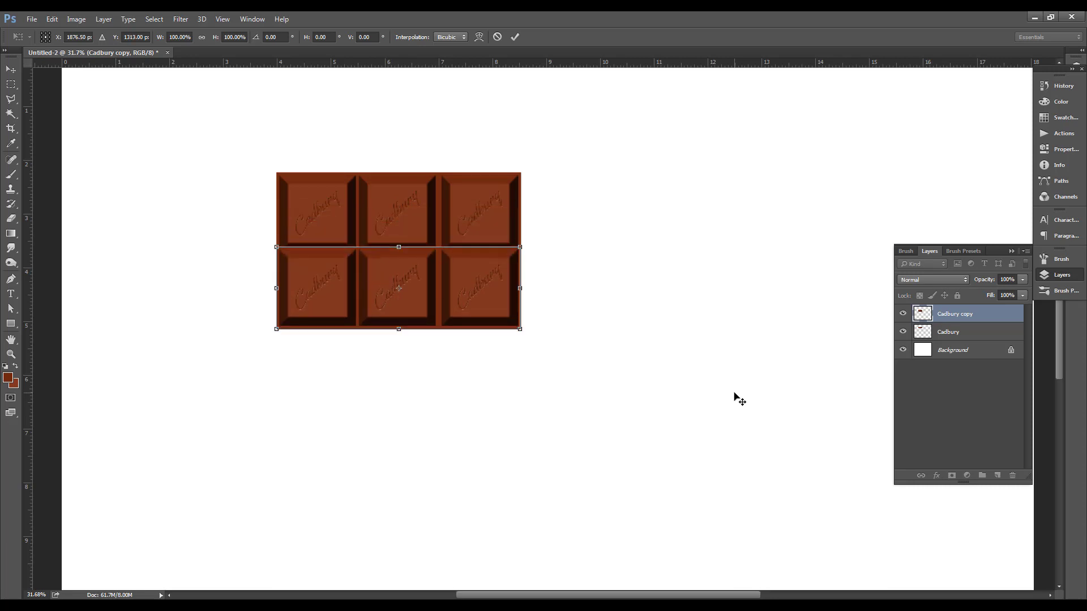
key(shift+Down)
key(shift+Down)
key(Down)
key(Down)
key(Down)
key(Down)
key(Down)
key(Down)
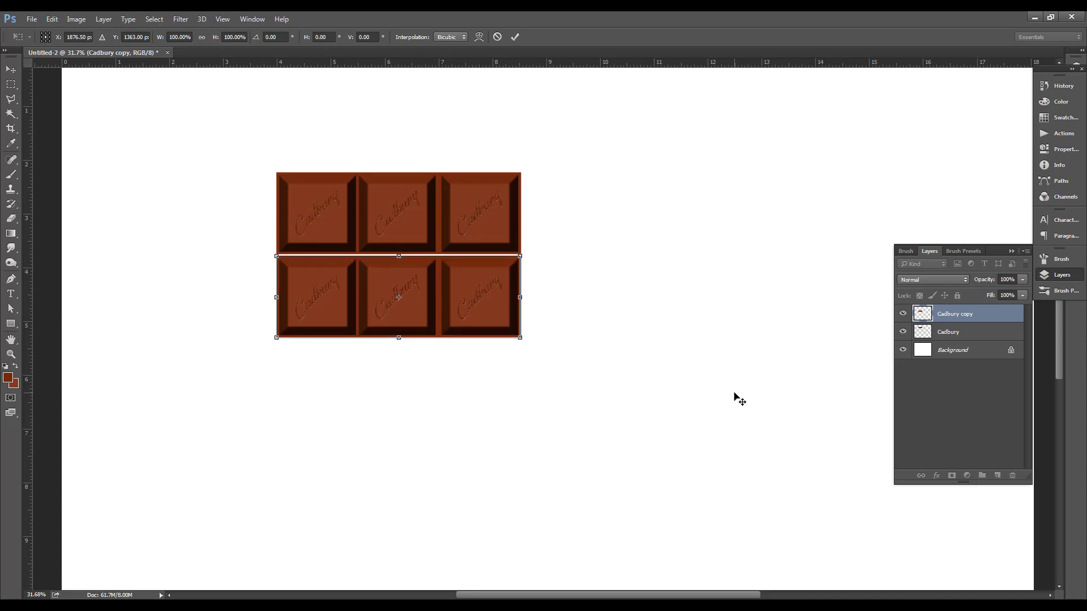
key(Up)
key(Up)
key(Up)
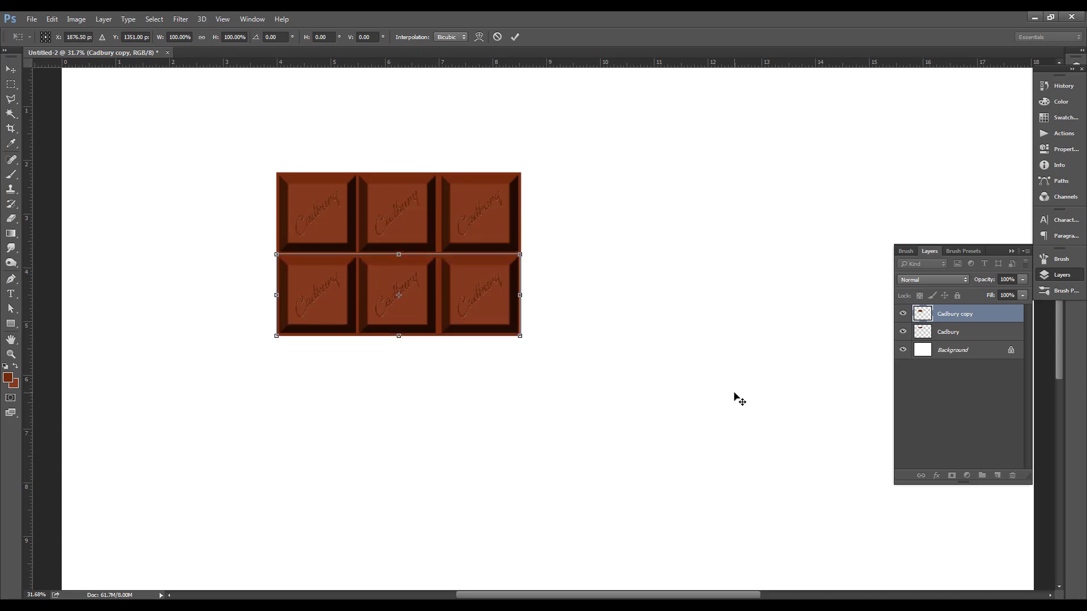
- Fine-tune the copy by a pixel so it butts against the first row, then apply the move
scroll(461, 272, up, 3)
drag(419, 282, 490, 298)
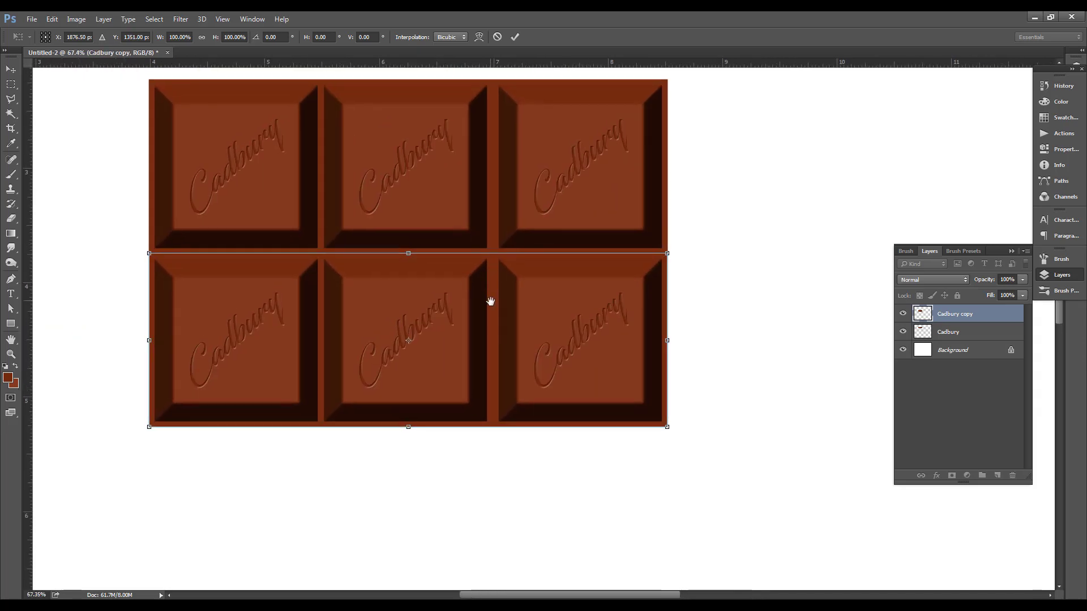
scroll(543, 309, down, 2)
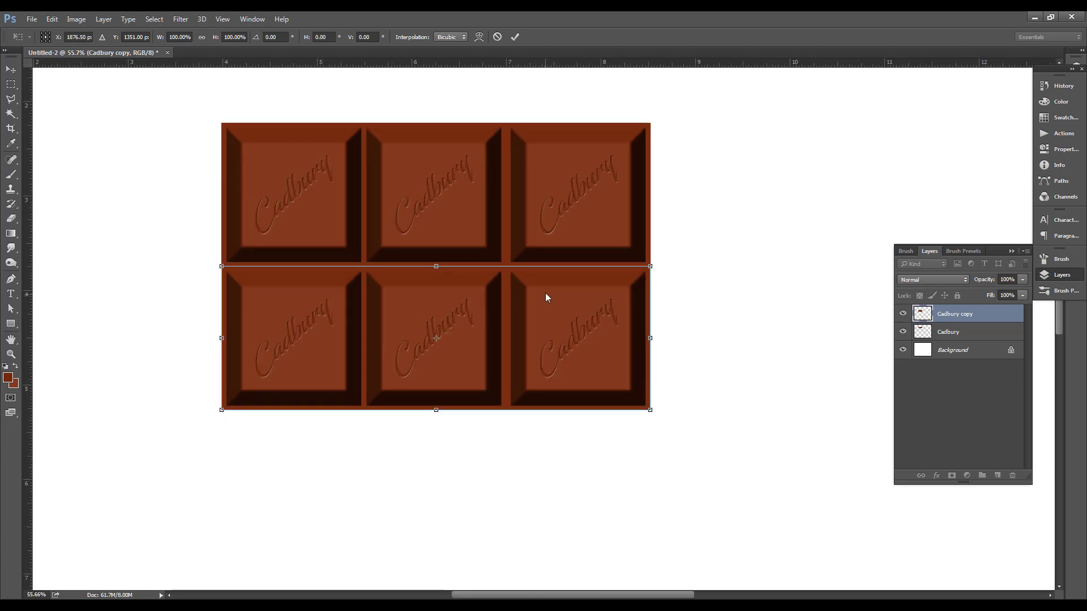
key(alt+space)
key(Down)
key(Escape)
key(Down)
key(Up)
key(Return)
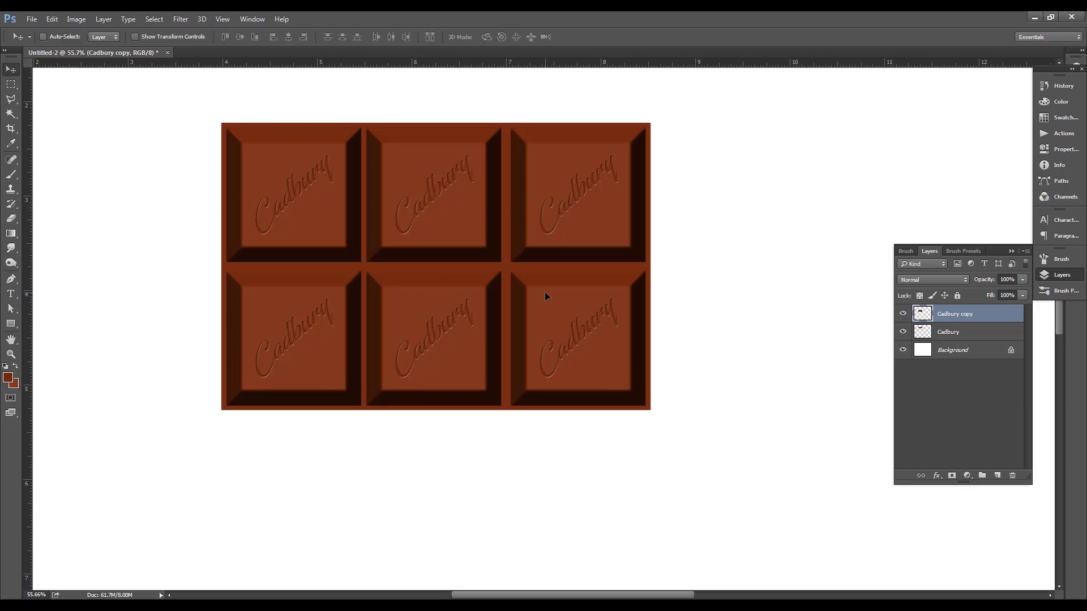
scroll(403, 245, down, 5)
key(alt)
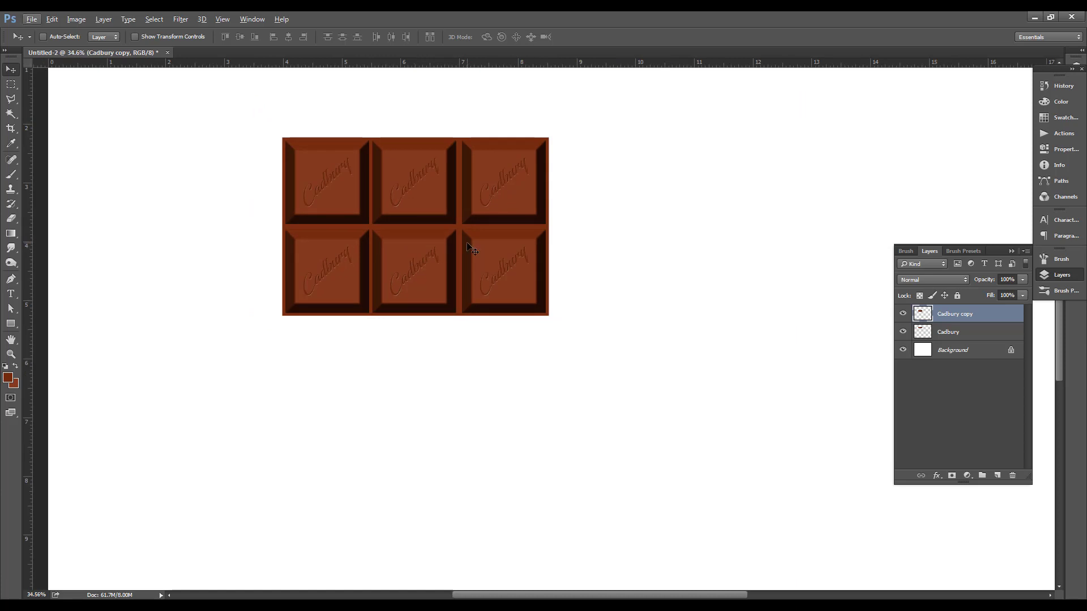
scroll(473, 249, down, 2)
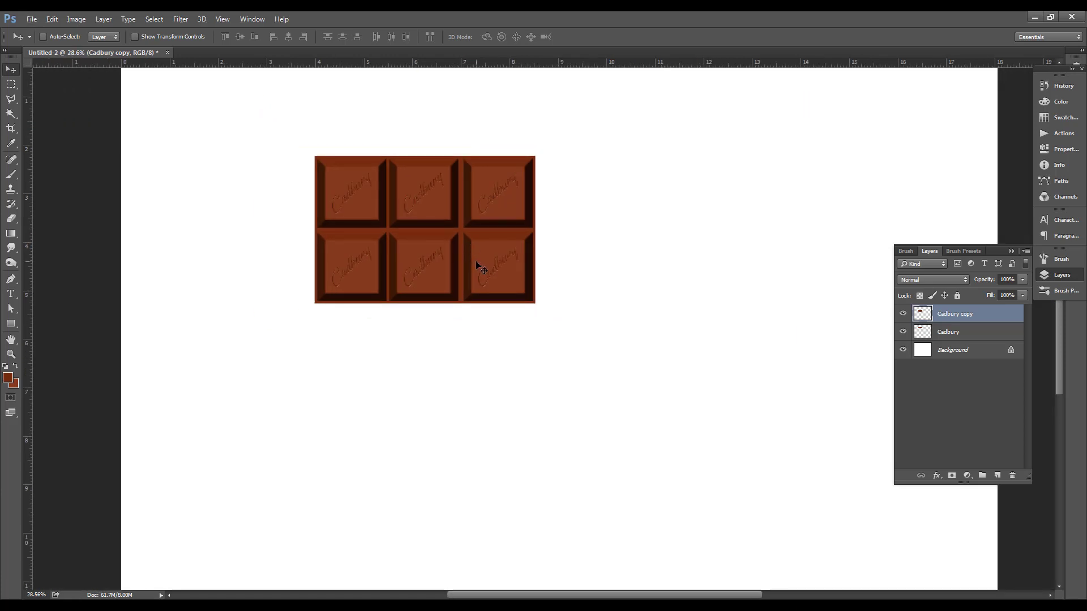
- Add the third and fourth chocolate rows by duplicating and repeating the last move
key(ctrl+j)
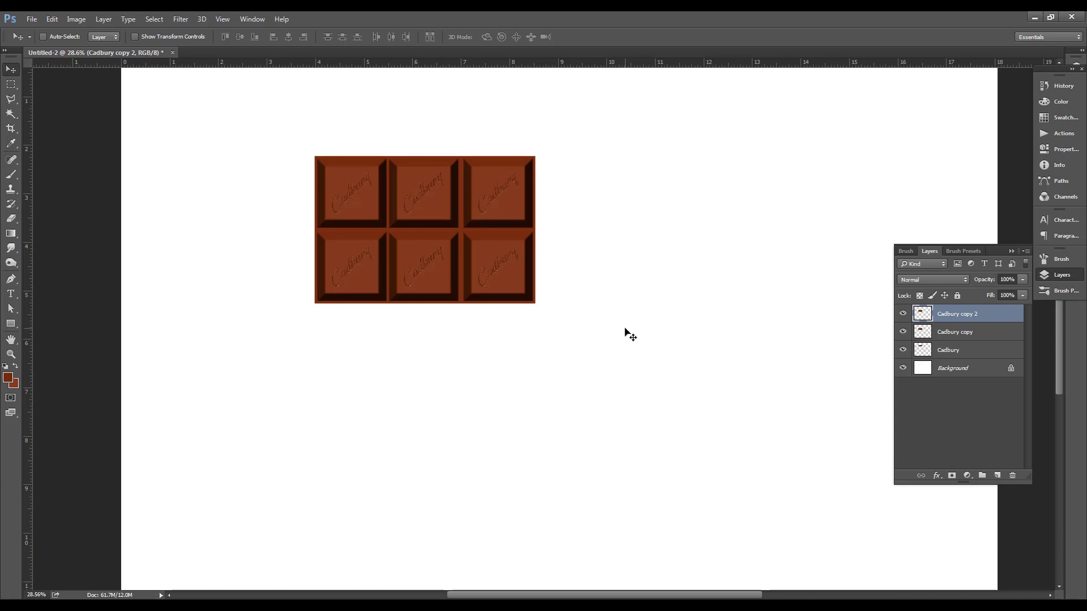
key(ctrl+shift+t)
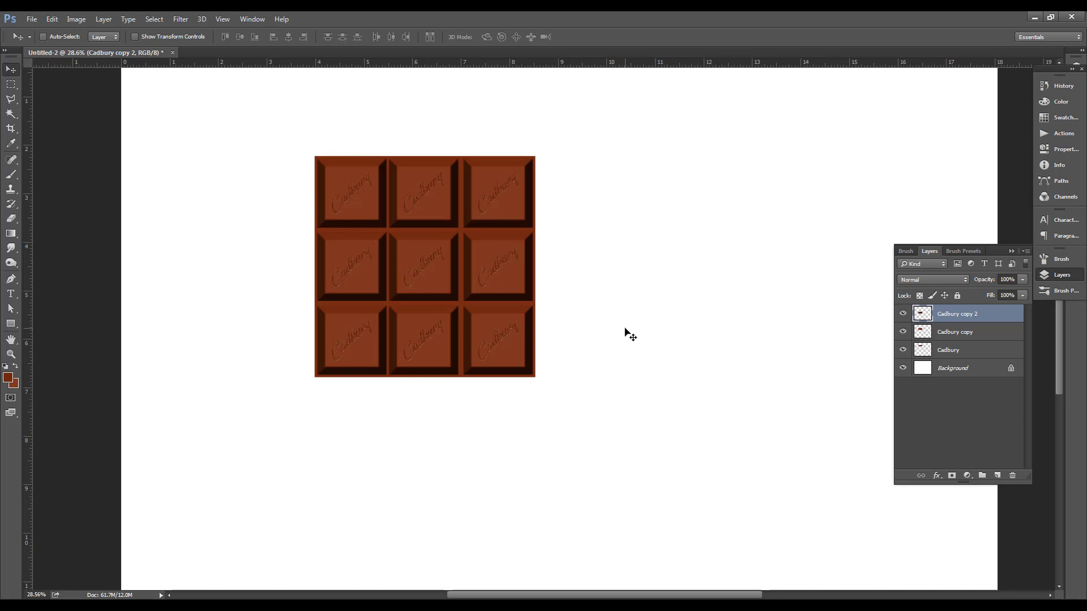
key(ctrl)
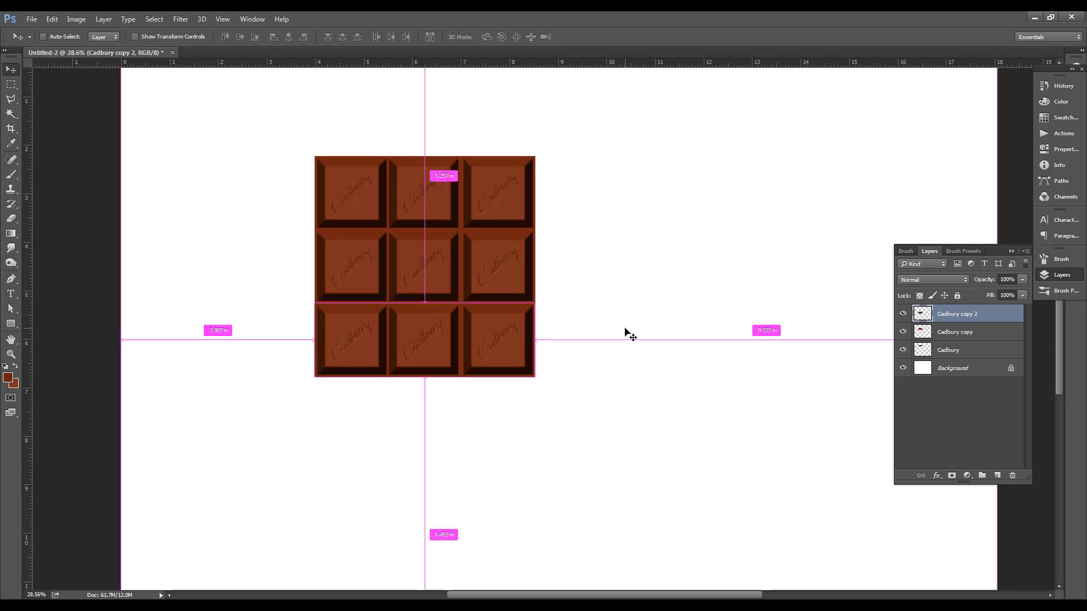
scroll(630, 334, down, 2)
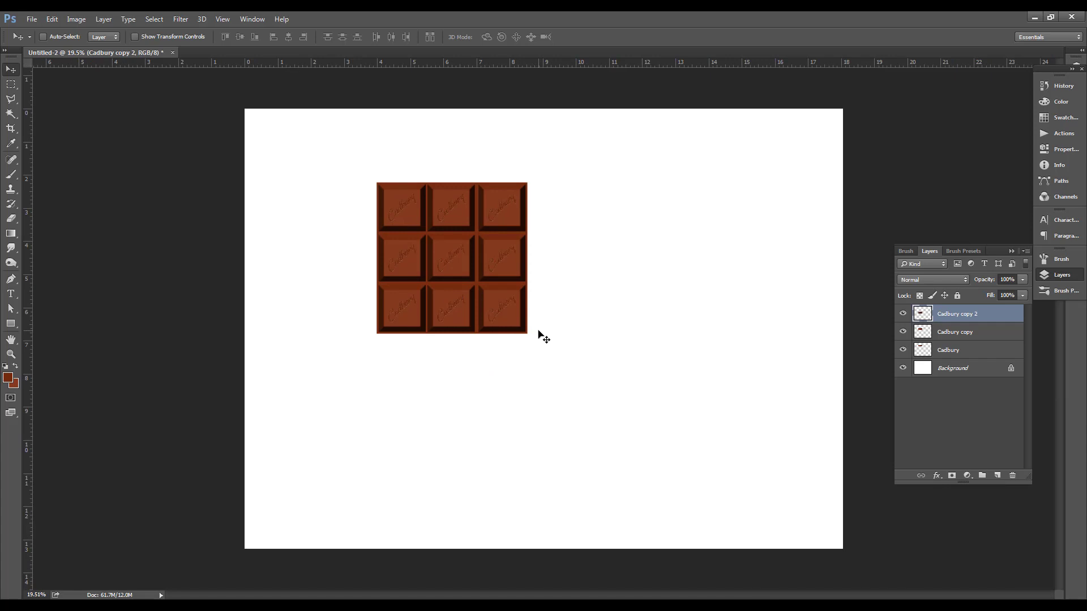
key(ctrl+j)
key(ctrl)
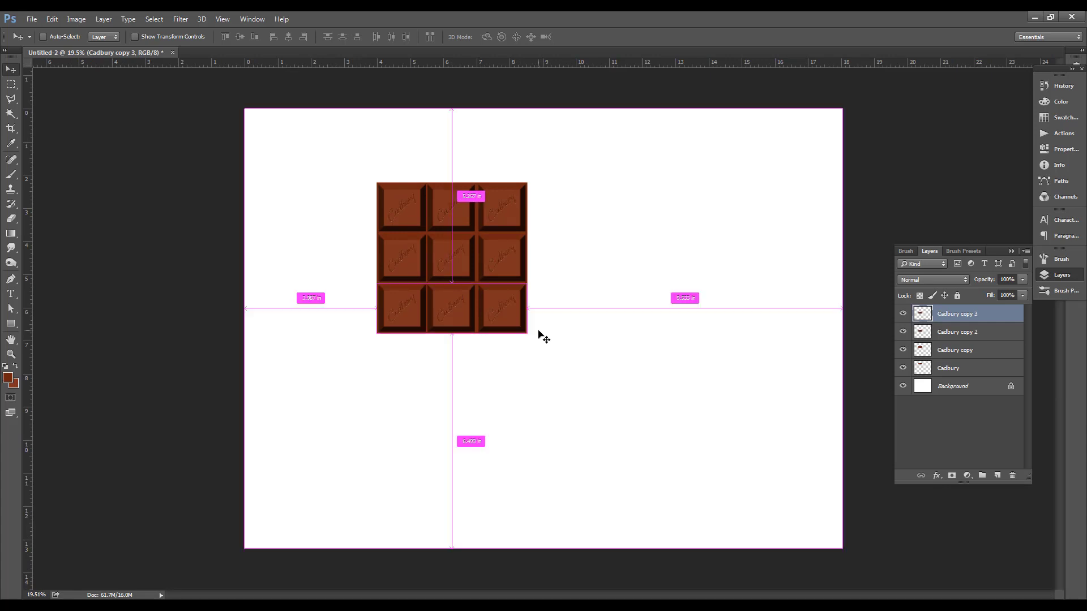
key(ctrl+shift+t)
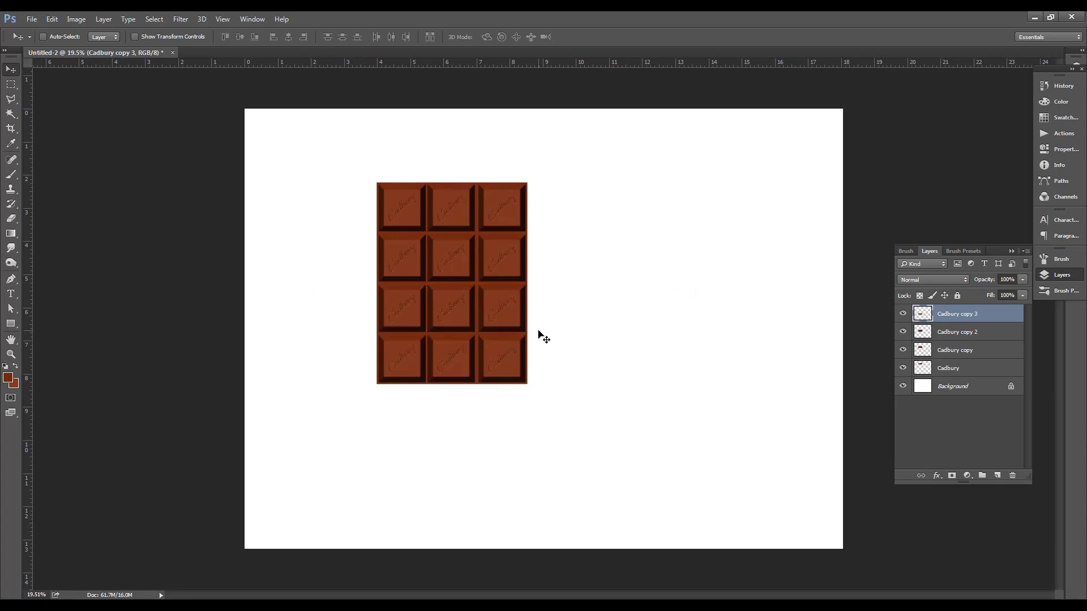
- Add rows five to seven, then select all seven row layers and merge them with Ctrl+E
key(ctrl+j)
key(ctrl+shift+t)
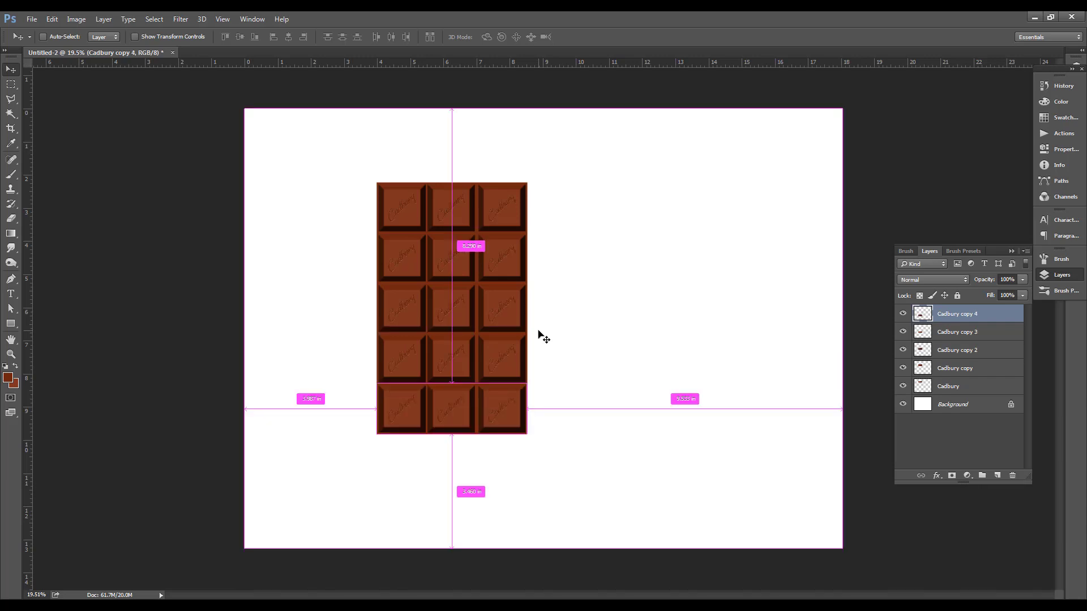
key(ctrl+j)
key(Down)
key(ctrl+j)
key(Down)
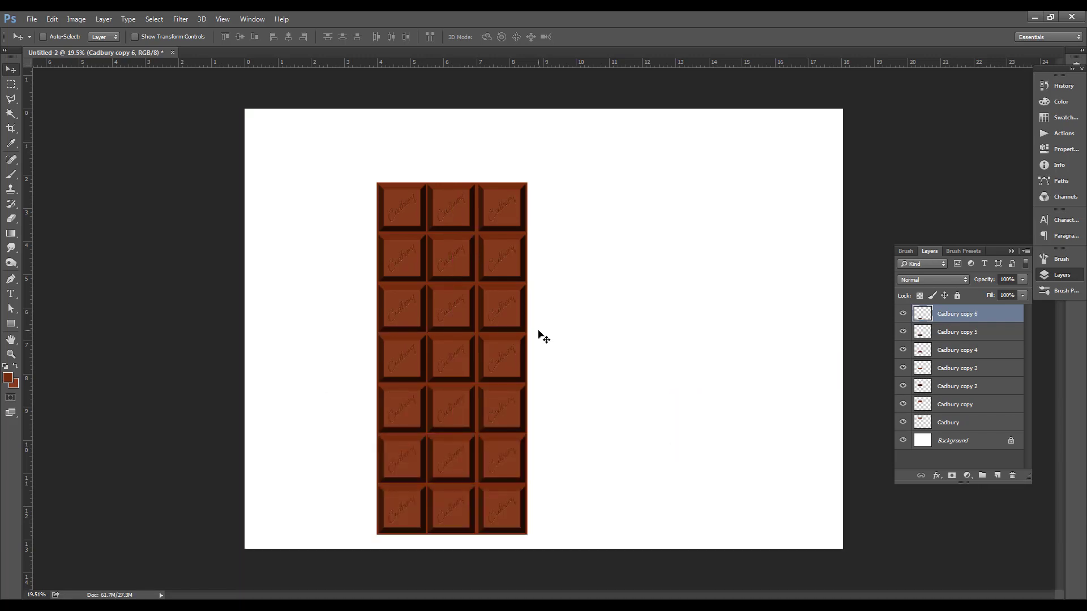
drag(328, 162, 559, 526)
key(ctrl+e)
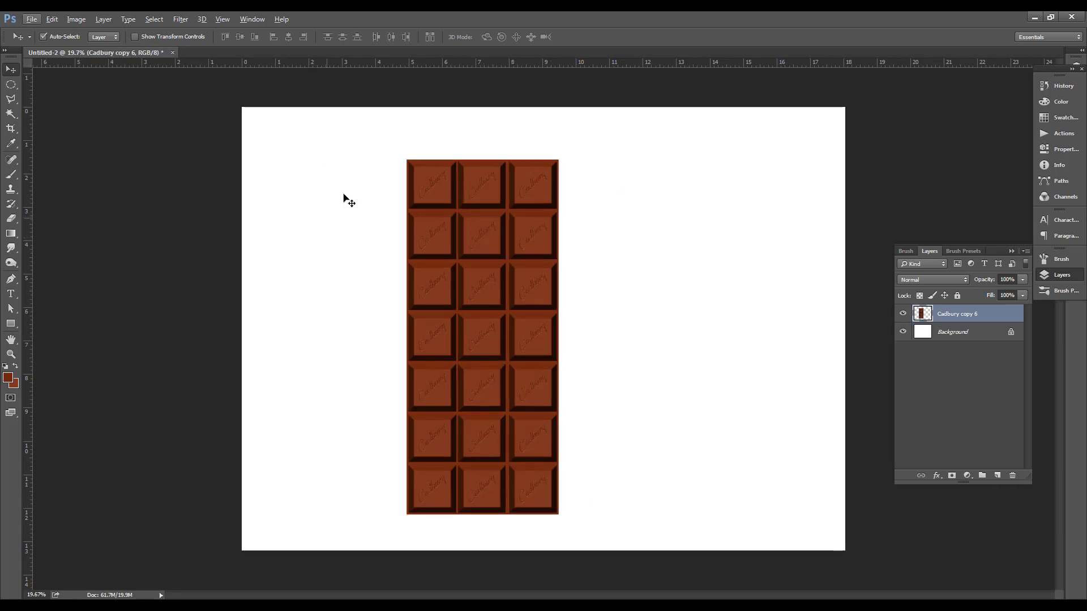
- Move the chocolate bar slightly up and to the left
scroll(526, 224, up, 3)
drag(525, 222, 515, 212)
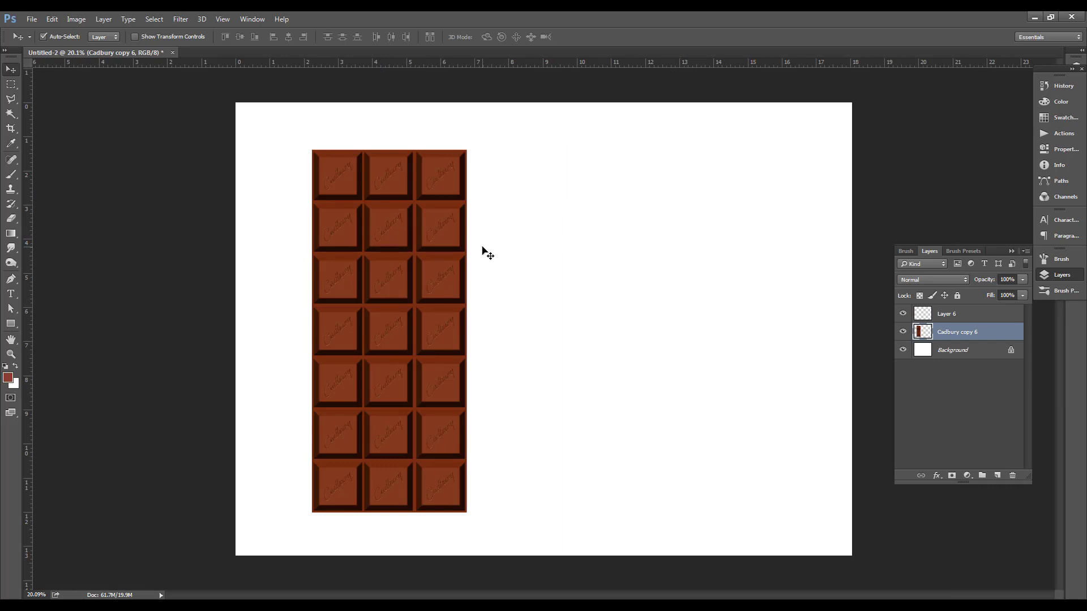
scroll(487, 253, up, 1)
- Outline a tall wrapper shape with crimped corners beside the bar using the Polygonal Lasso, and add an empty layer
key(l)
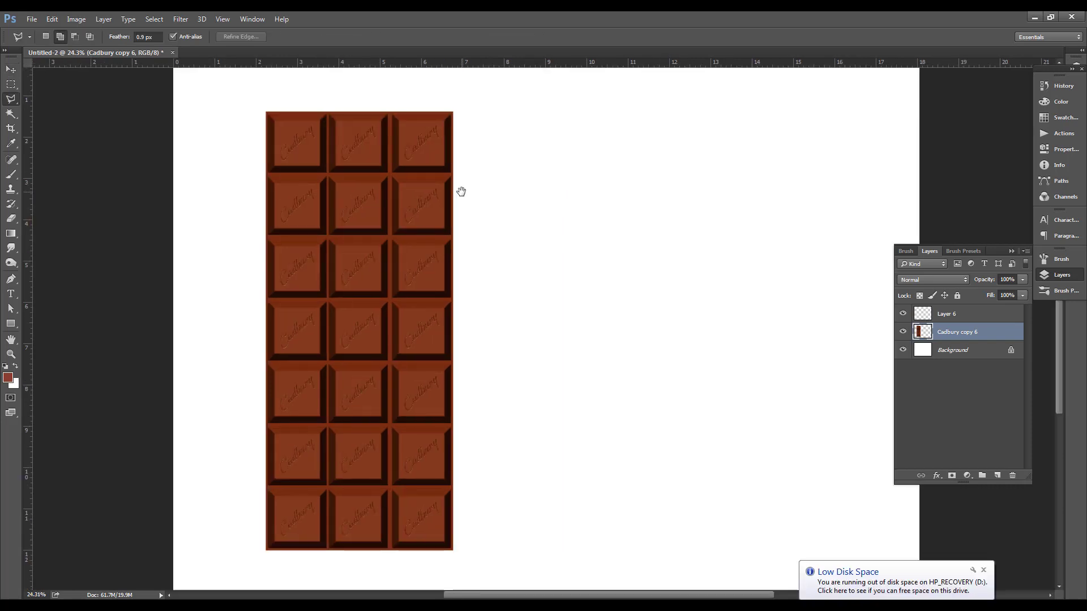
drag(578, 221, 546, 215)
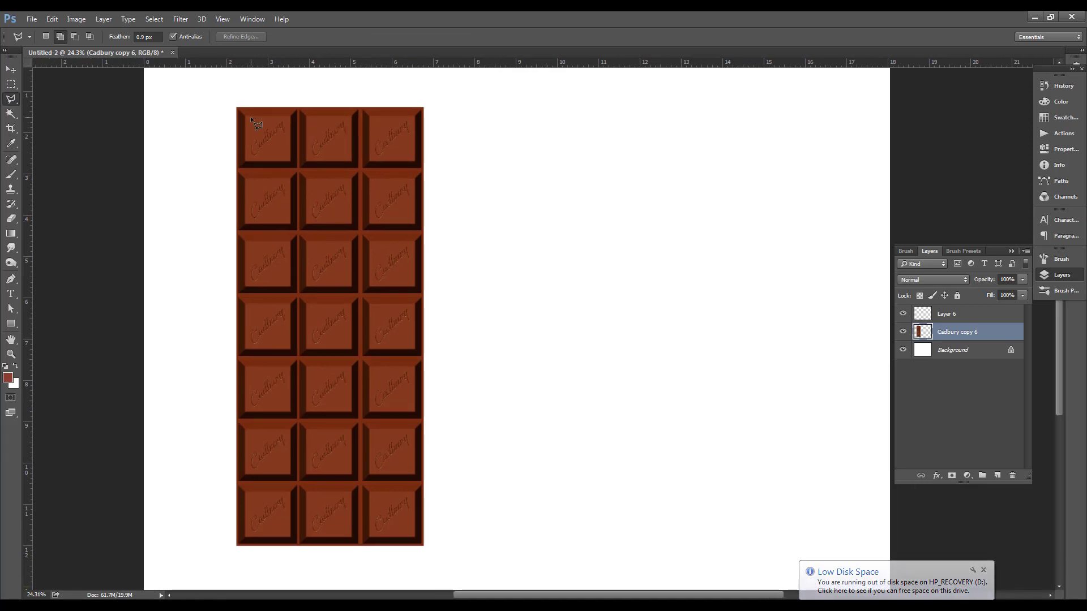
scroll(541, 158, down, 1)
click(555, 153)
click(703, 153)
click(699, 170)
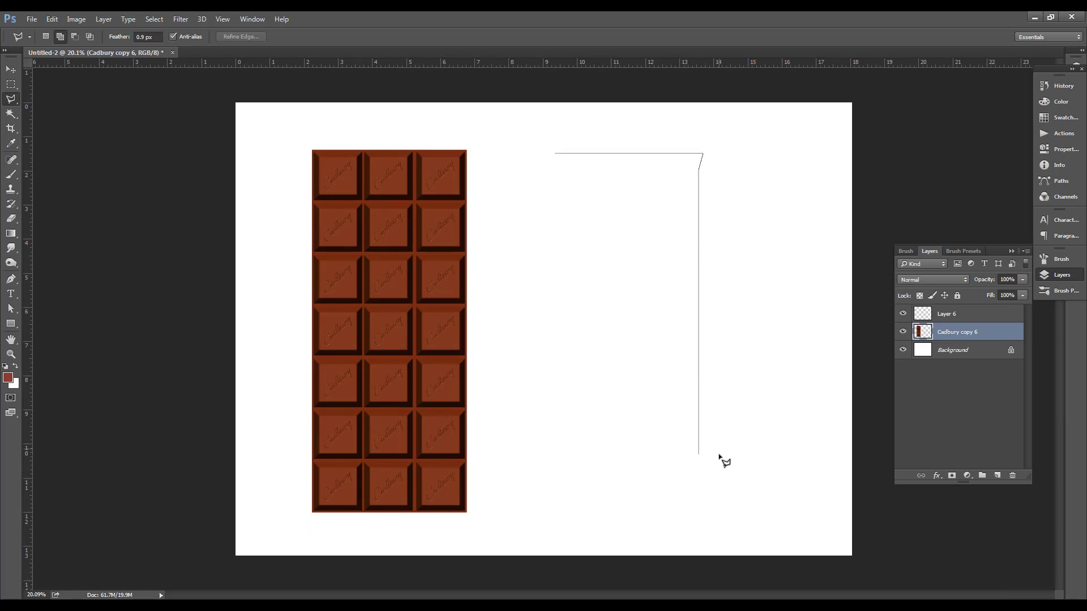
click(698, 481)
click(707, 497)
click(557, 496)
click(562, 483)
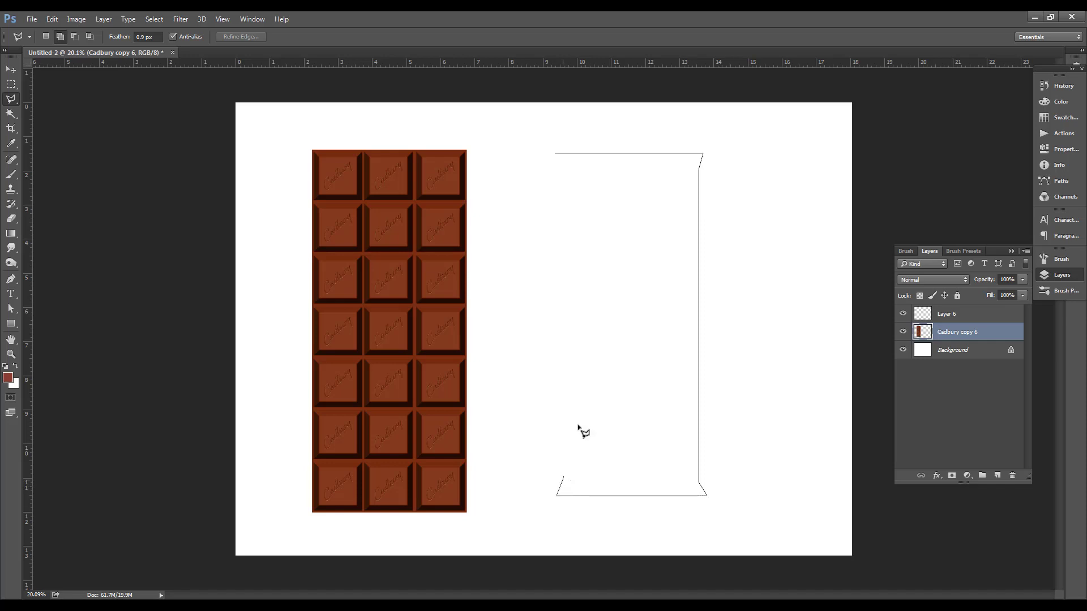
click(558, 160)
alt+scroll(696, 230, down, 1)
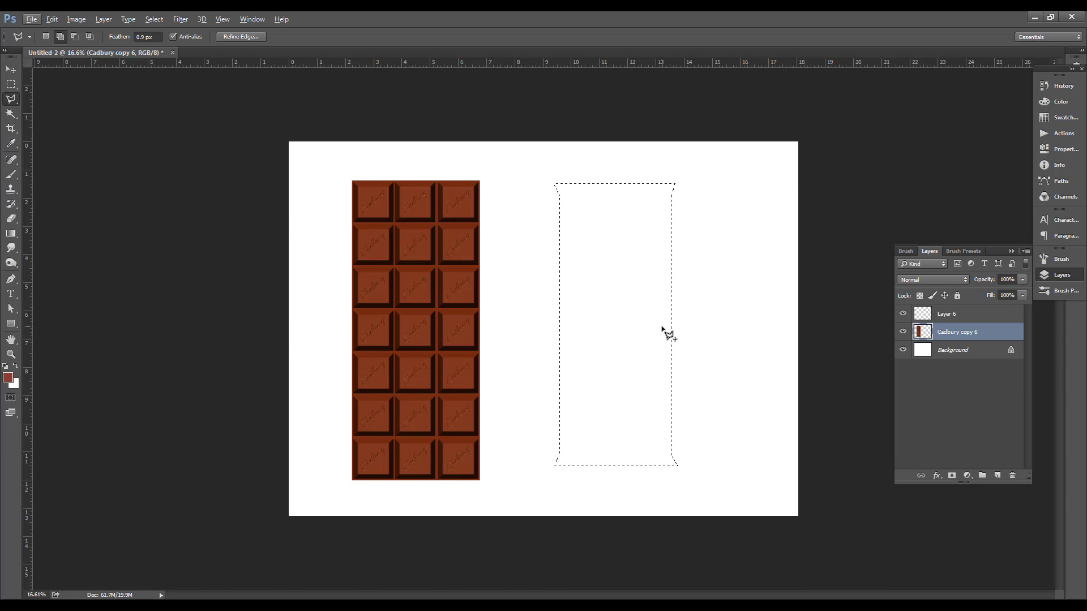
click(998, 476)
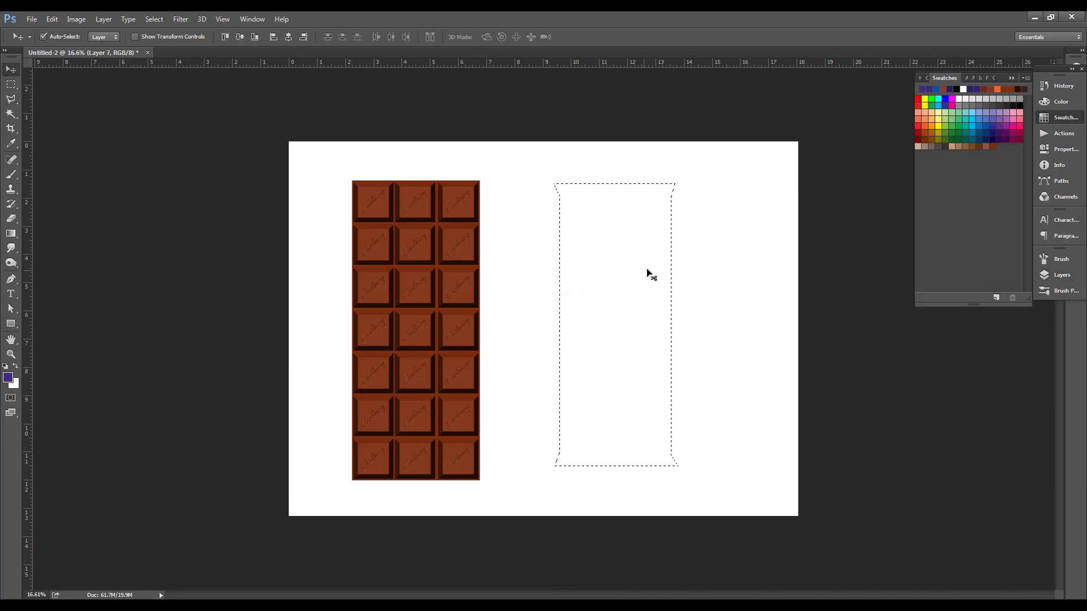
- Fill the wrapper selection on Layer 7 with the purple foreground colour and deselect it
click(670, 283)
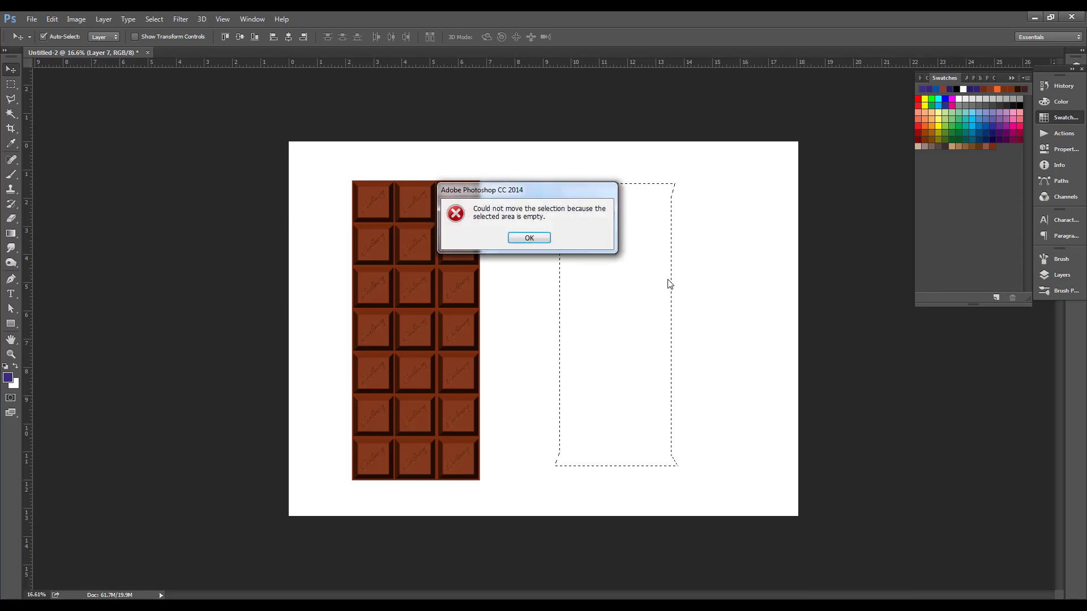
click(529, 237)
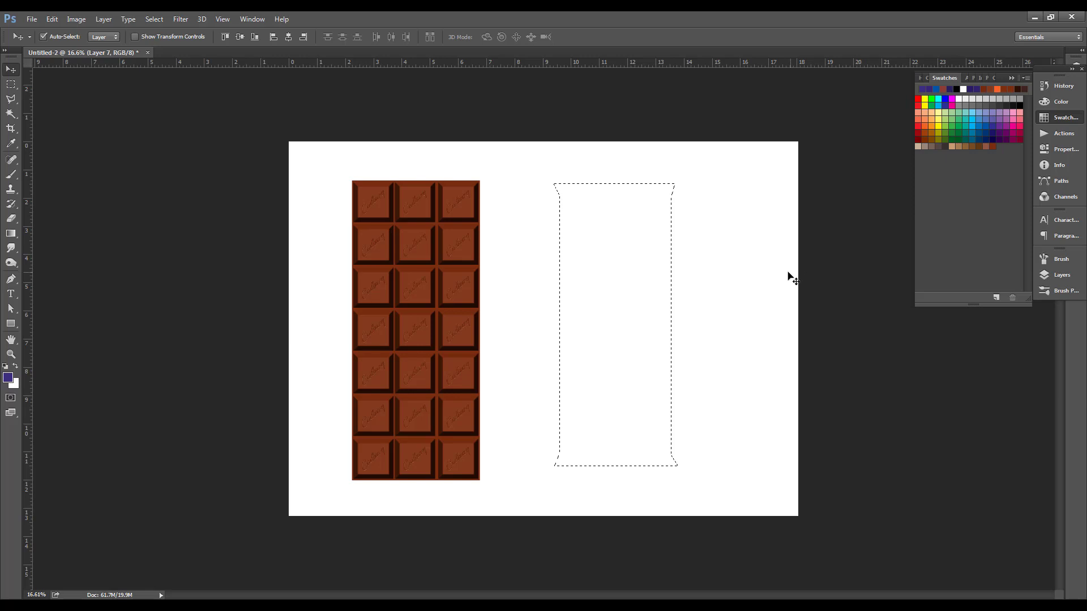
key(F7)
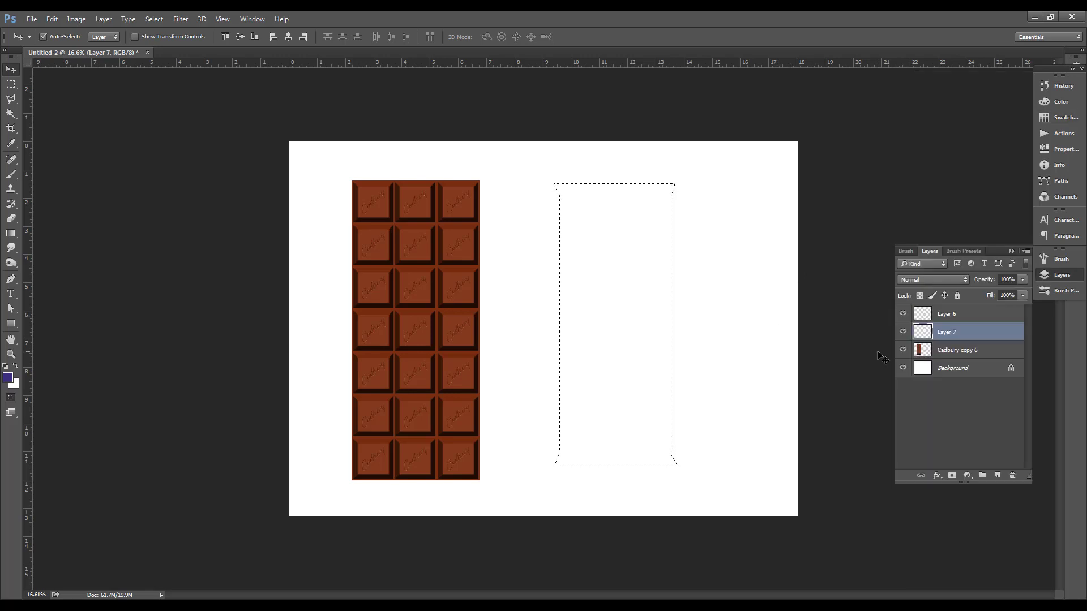
key(alt+BackSpace)
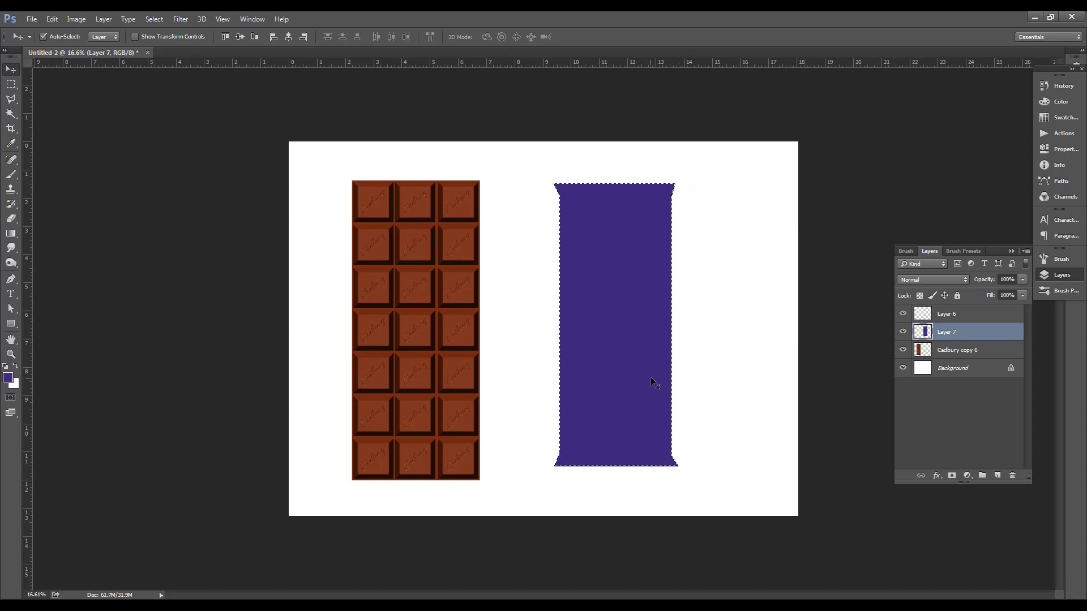
key(ctrl+d)
scroll(660, 366, up, 3)
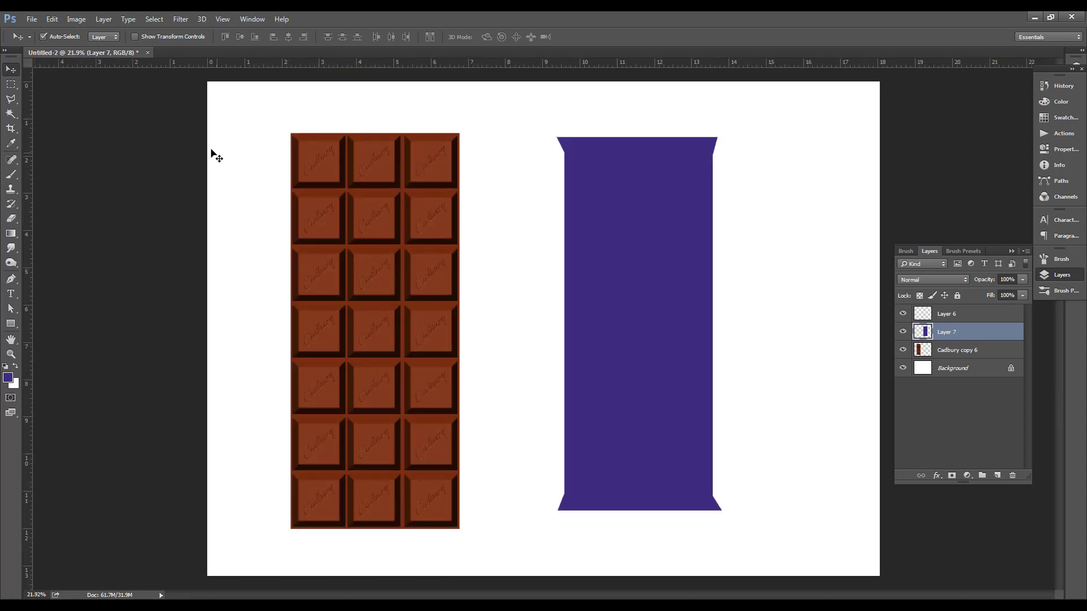
- Show the rulers and drag guides to the wrapper's top, vertical centre and bottom
key(ctrl)
key(ctrl+r)
key(ctrl+r)
drag(499, 65, 539, 153)
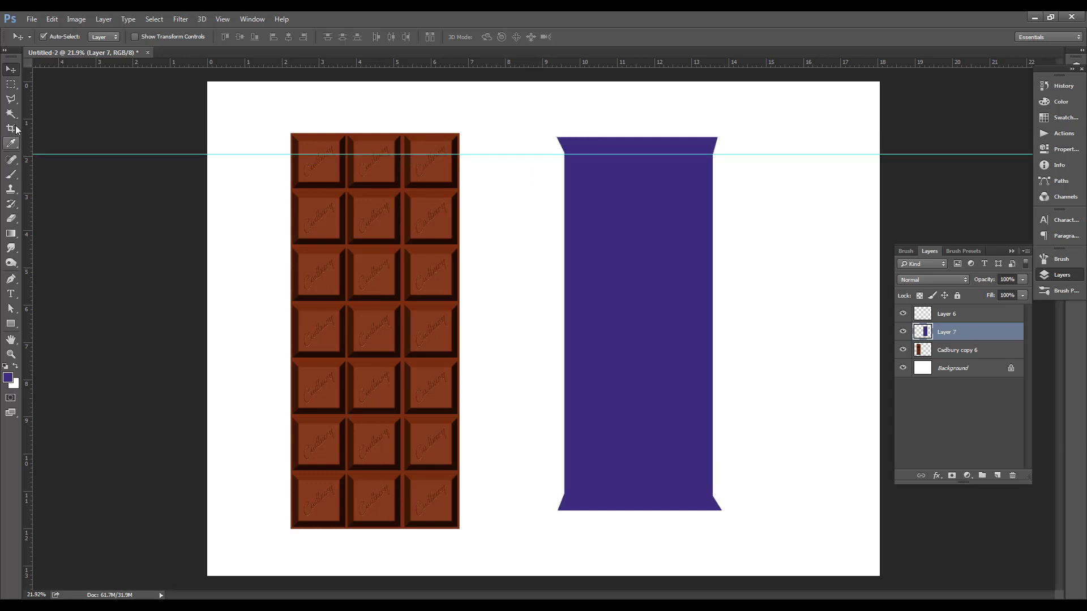
drag(27, 109, 638, 131)
drag(684, 66, 737, 492)
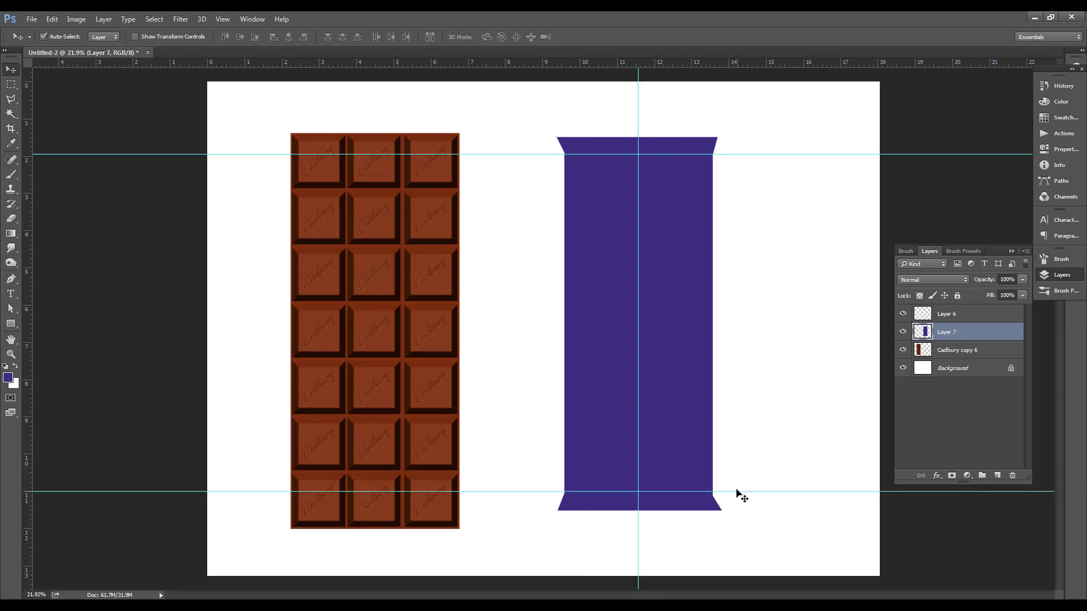
scroll(738, 491, up, 6)
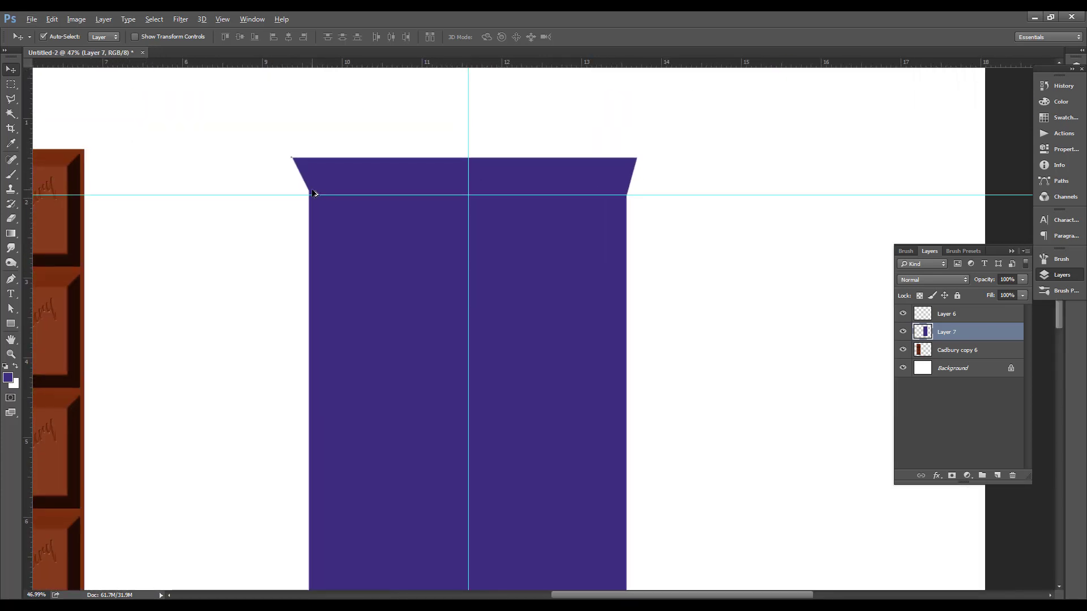
scroll(313, 194, up, 1)
- Draw a triangular Polygonal Lasso selection over the top flare, then deselect it
click(11, 99)
click(287, 152)
click(327, 236)
click(405, 183)
click(289, 152)
key(ctrl+d)
- Select the bottom flare area, fill it with purple and deselect, then reposition a horizontal guide
scroll(468, 274, down, 5)
drag(505, 283, 497, 146)
drag(483, 498, 487, 259)
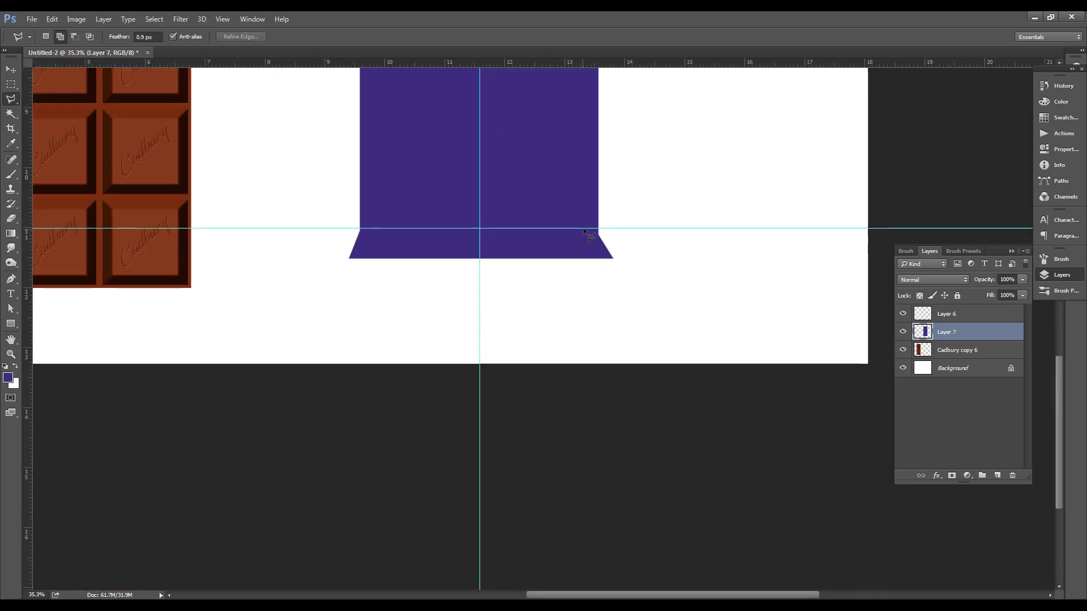
scroll(585, 255, up, 3)
click(608, 229)
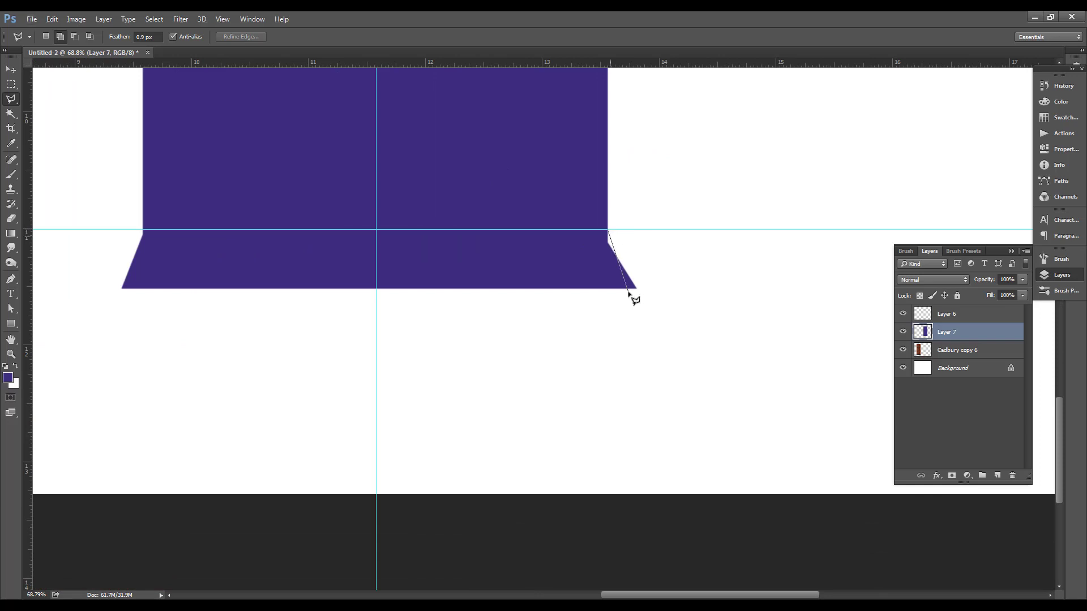
click(637, 288)
click(270, 288)
double_click(409, 190)
key(alt+BackSpace)
key(ctrl+d)
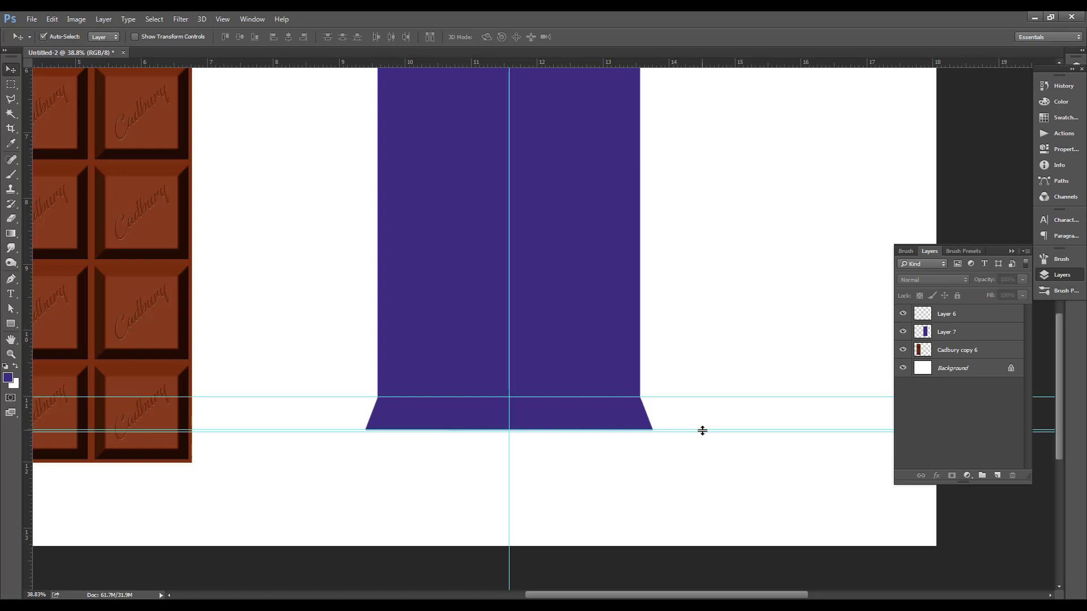
drag(701, 431, 700, 58)
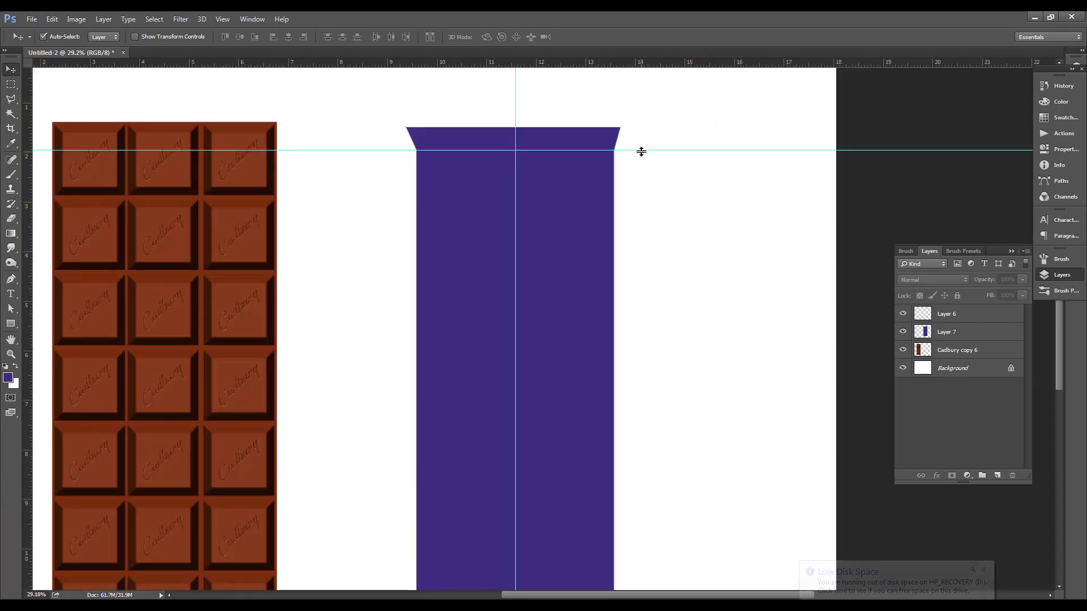
- Drag horizontal guides to where the wrapper's top and bottom crimped ends begin
drag(641, 152, 637, 52)
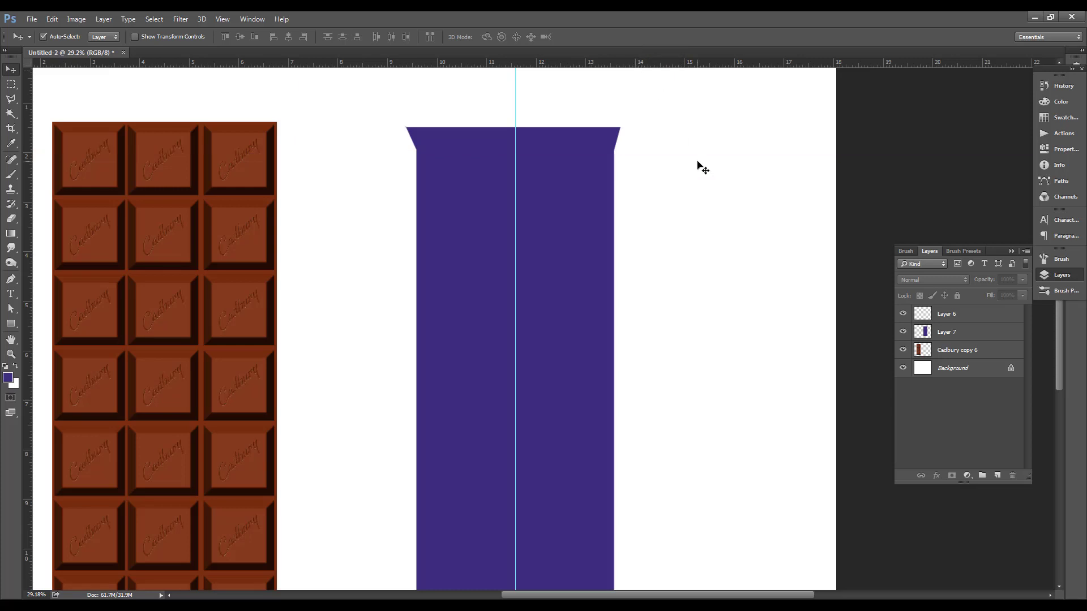
scroll(702, 168, down, 2)
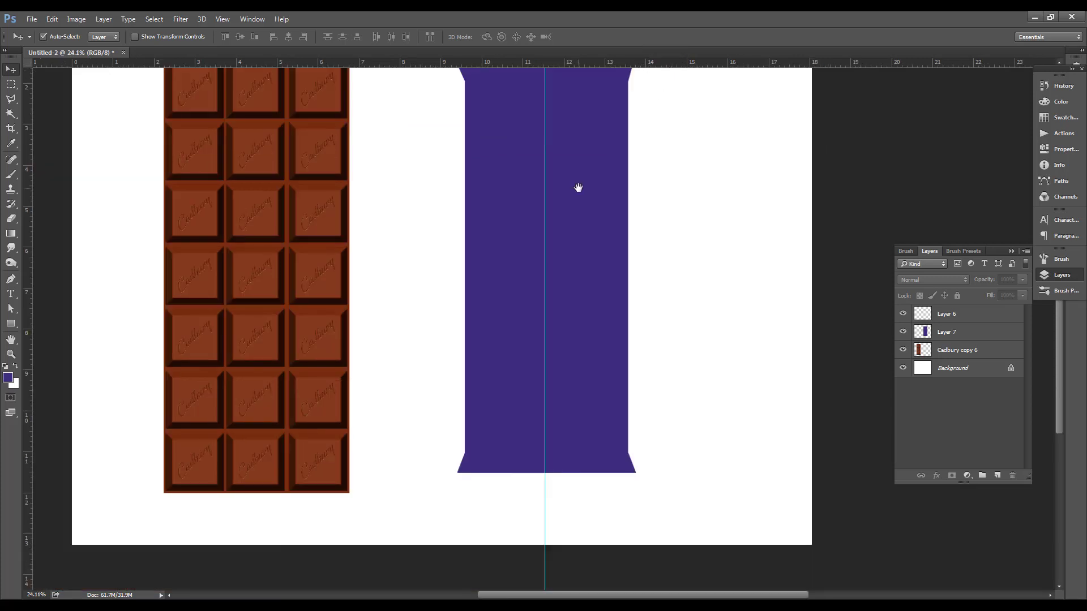
drag(503, 257, 501, 263)
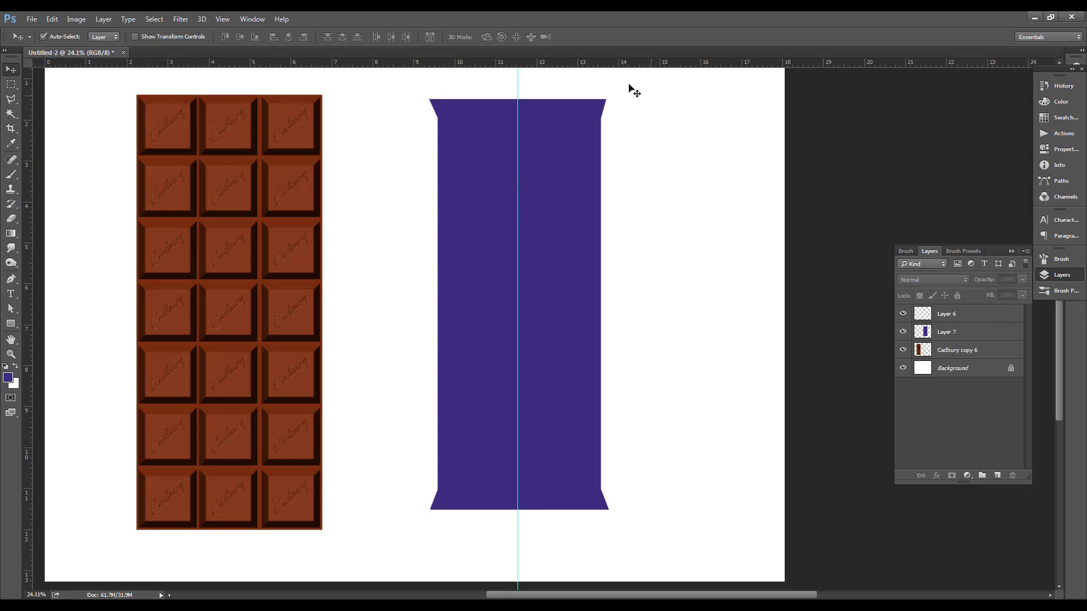
drag(621, 63, 623, 116)
drag(623, 63, 609, 489)
scroll(702, 263, down, 1)
scroll(658, 202, up, 2)
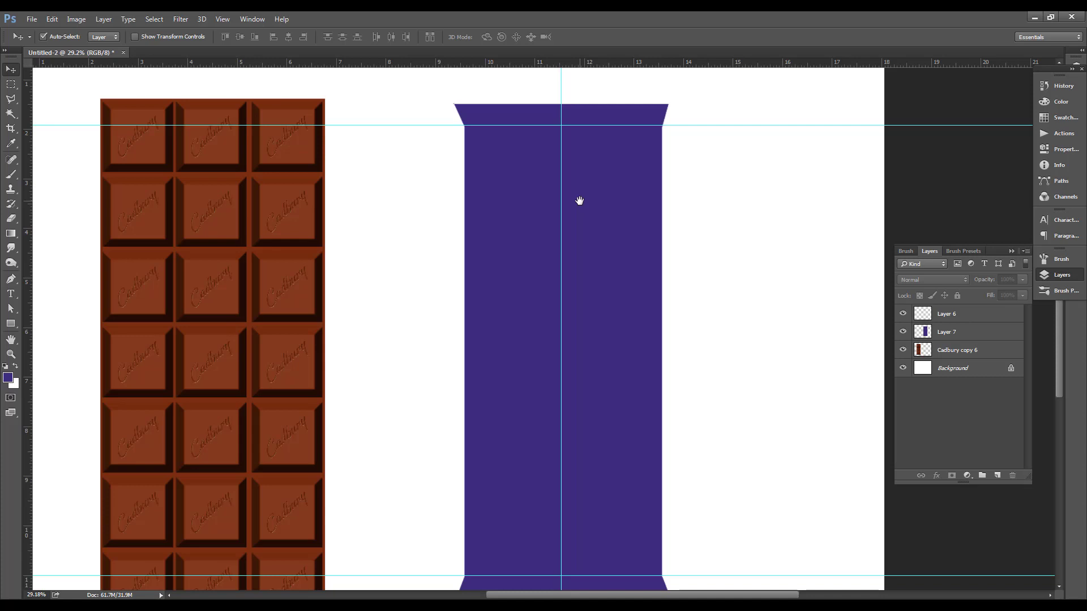
scroll(578, 197, down, 1)
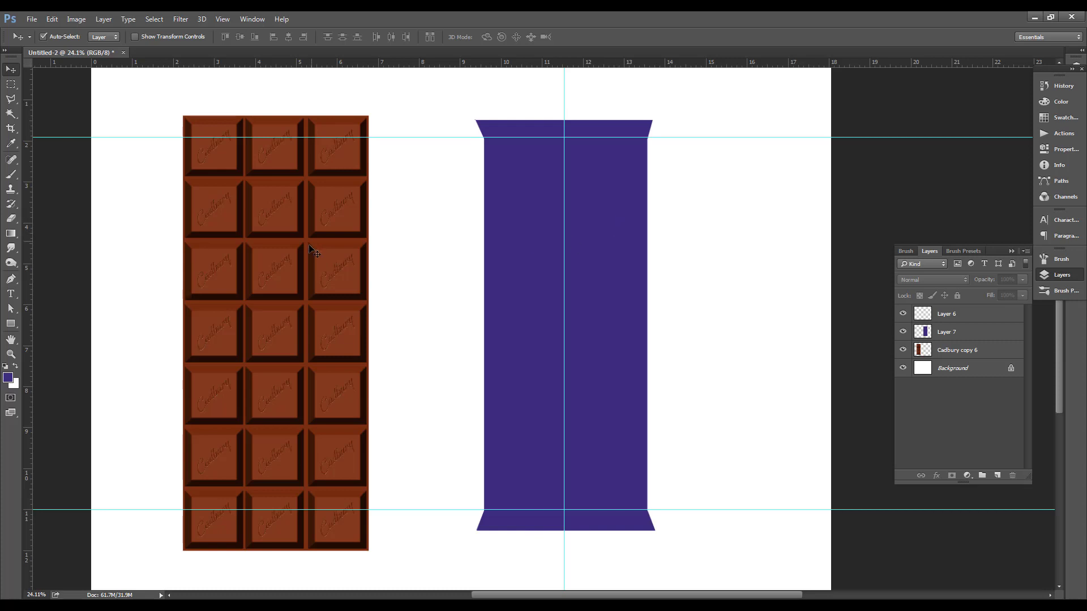
click(11, 263)
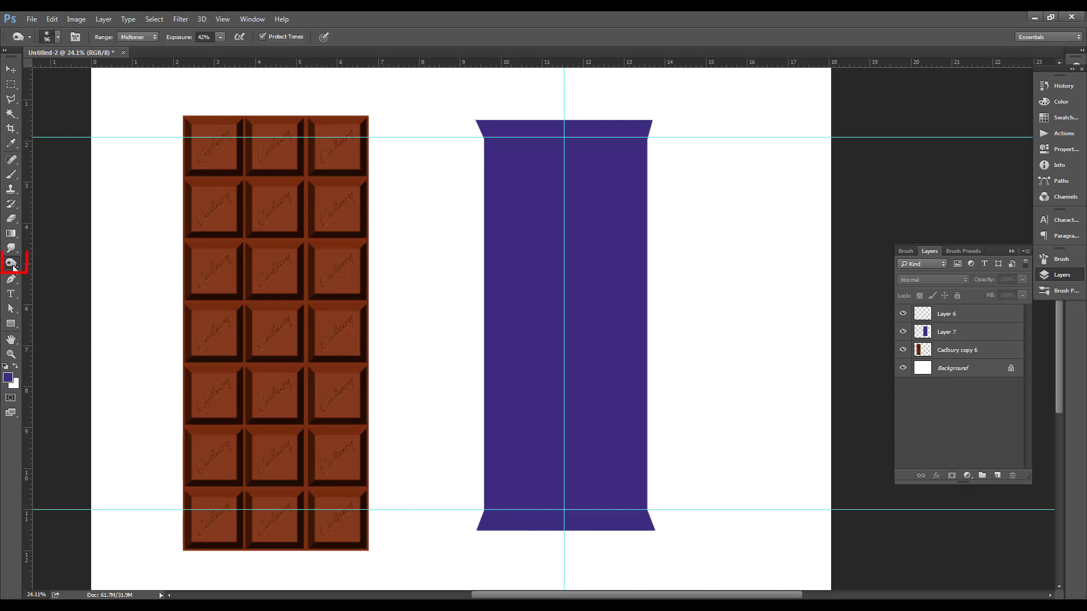
- Switch to the Burn Tool on Layer 7 and set its exposure to 49%
right_click(18, 265)
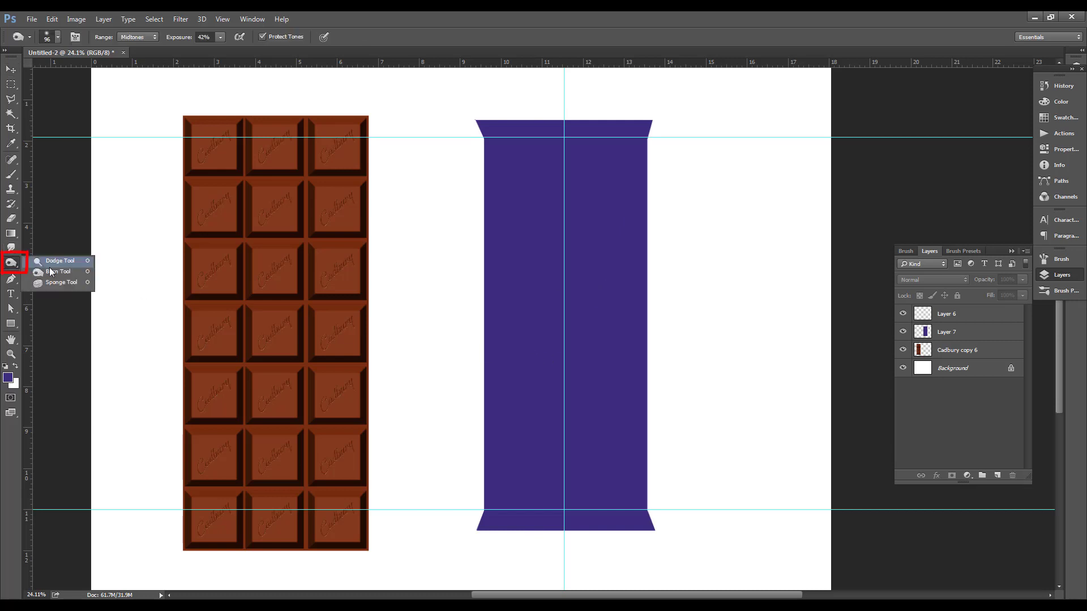
click(33, 273)
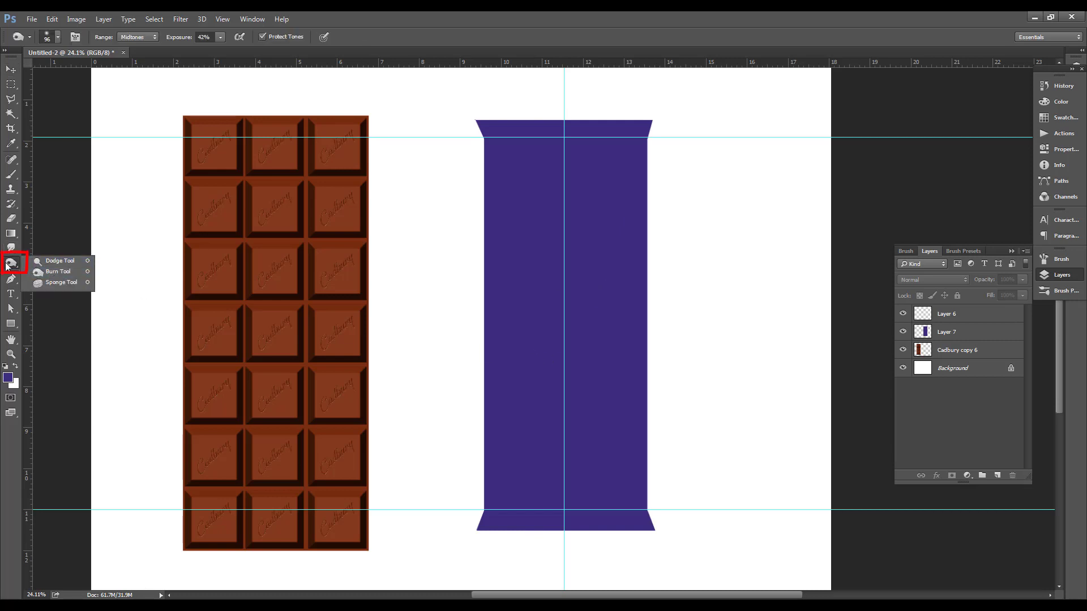
right_click(19, 270)
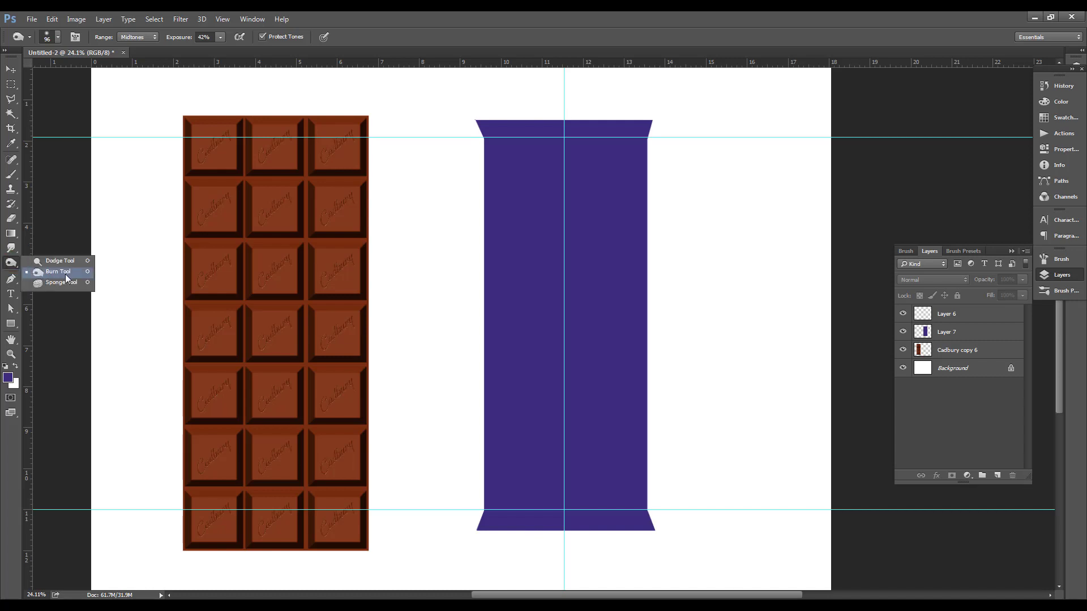
click(66, 277)
key(o)
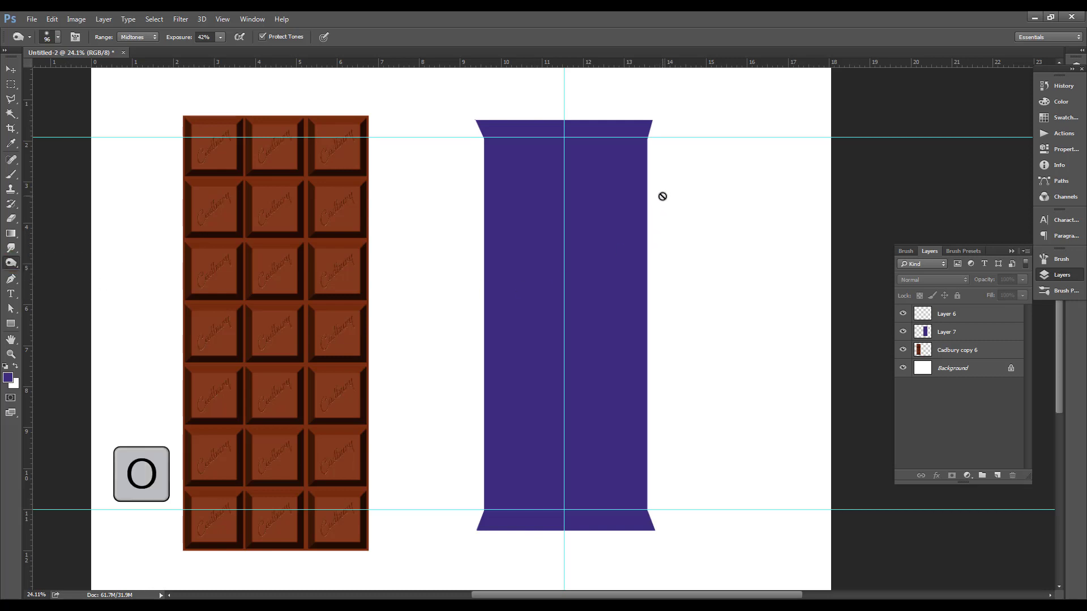
click(962, 332)
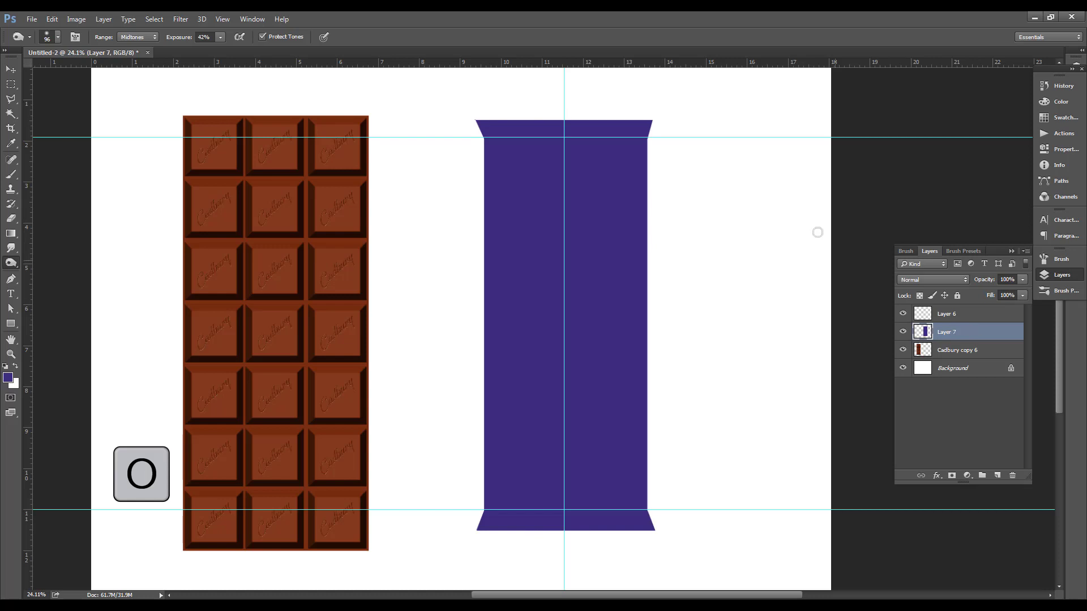
scroll(645, 150, up, 2)
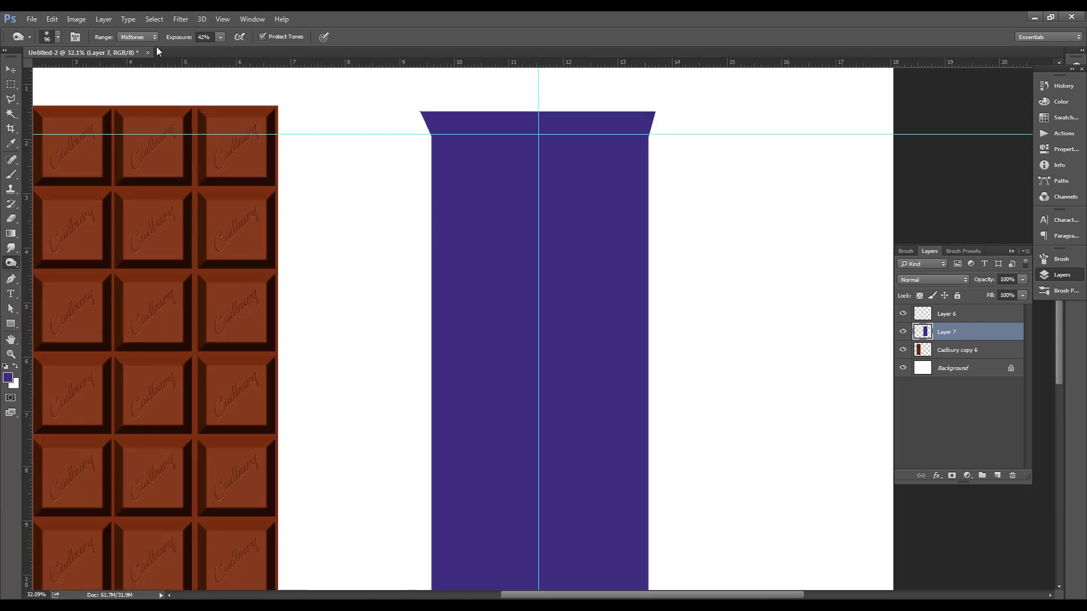
drag(176, 40, 184, 39)
- Try and undo darkening strokes across the wrapper, then raise exposure to 53%
mouse_move(622, 148)
mouse_down()
mouse_move(469, 339)
mouse_move(540, 318)
mouse_up()
key(ctrl+alt+z)
key(ctrl+alt+z)
drag(594, 198, 538, 311)
key(ctrl+alt+z)
drag(187, 41, 188, 41)
- Burn the wrapper's top-right corner and right edge between the guides
drag(642, 130, 640, 131)
scroll(668, 172, down, 2)
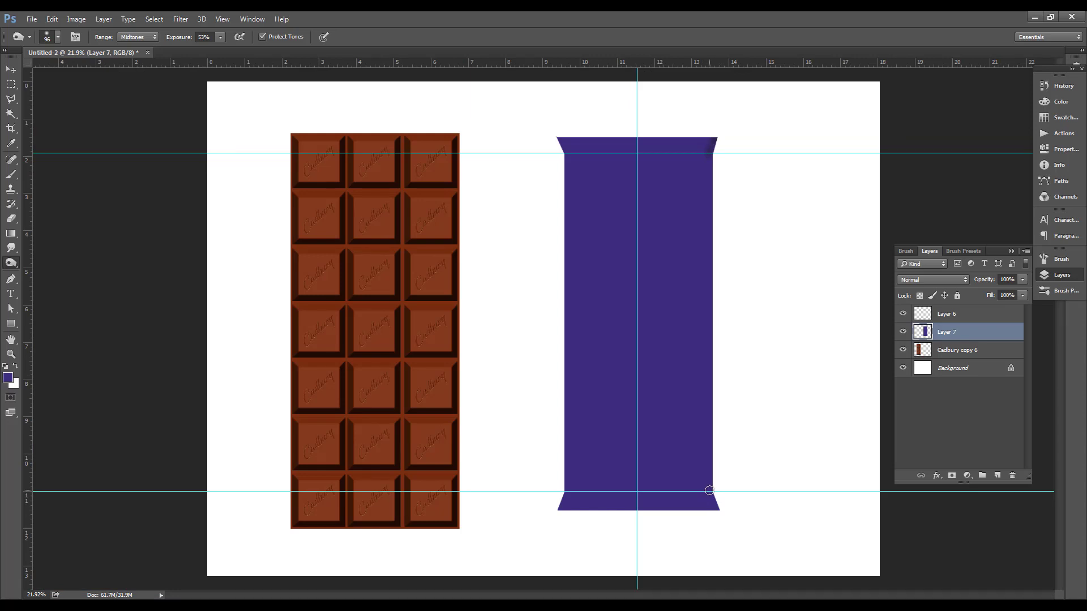
shift+click(710, 490)
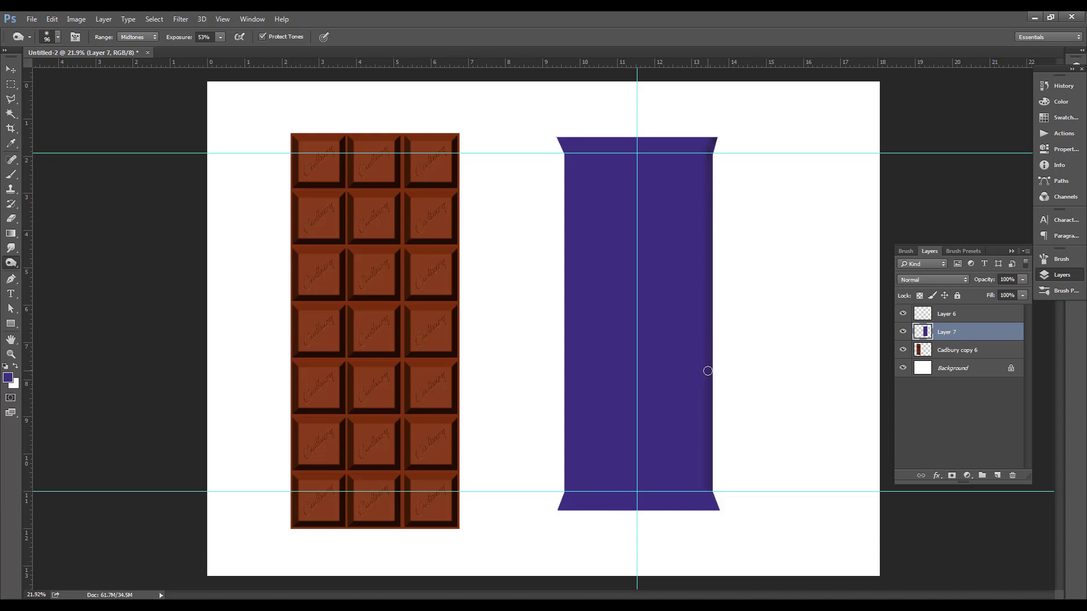
scroll(701, 355, up, 2)
drag(652, 298, 558, 290)
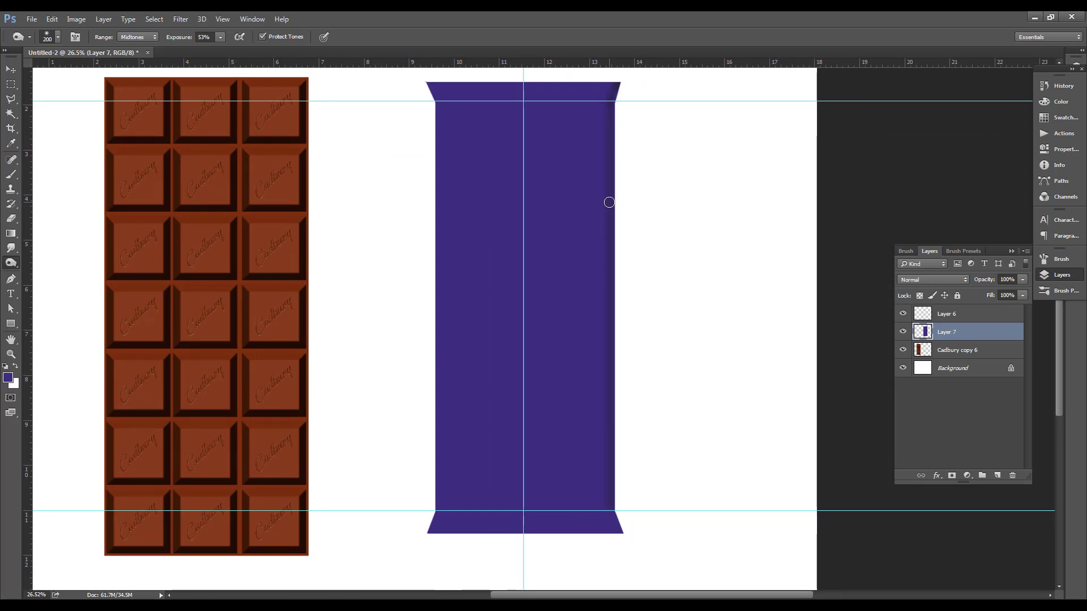
- Adjust the brush size and move the wrapper layer below the chocolate layer with Ctrl+[
key(bracketright)
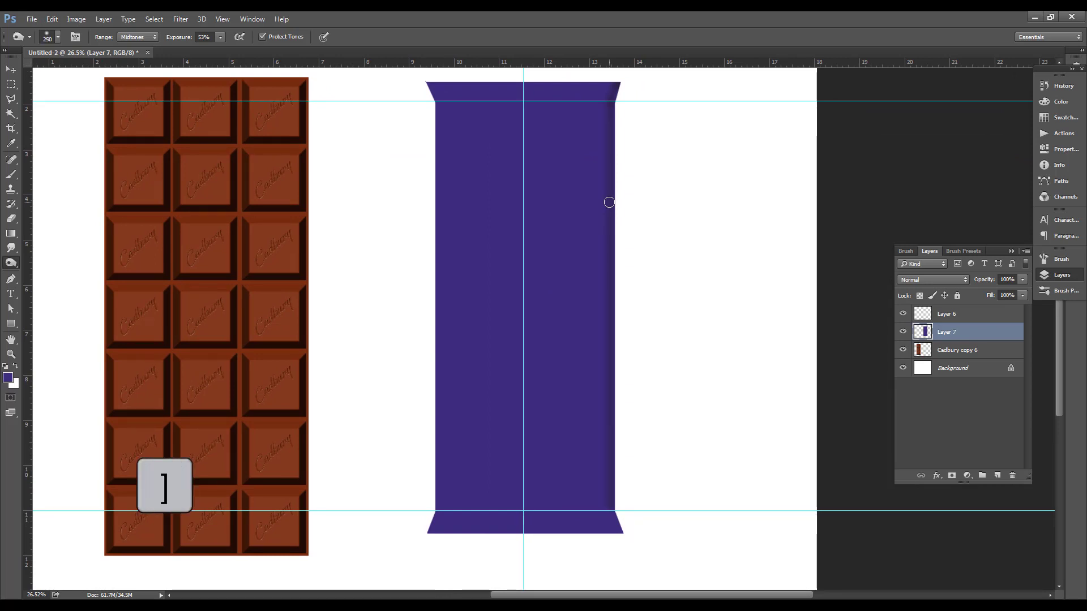
key(bracketleft)
key(bracketleft)
key(bracketleft)
key(bracketleft)
key(bracketleft)
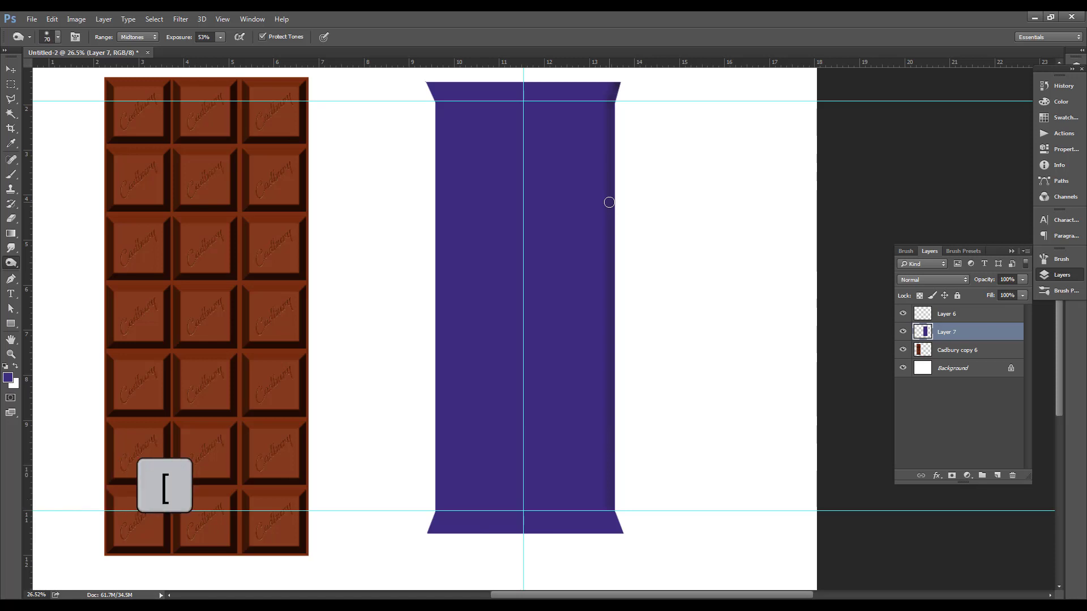
key(bracketright)
key(bracketright)
key(bracketright)
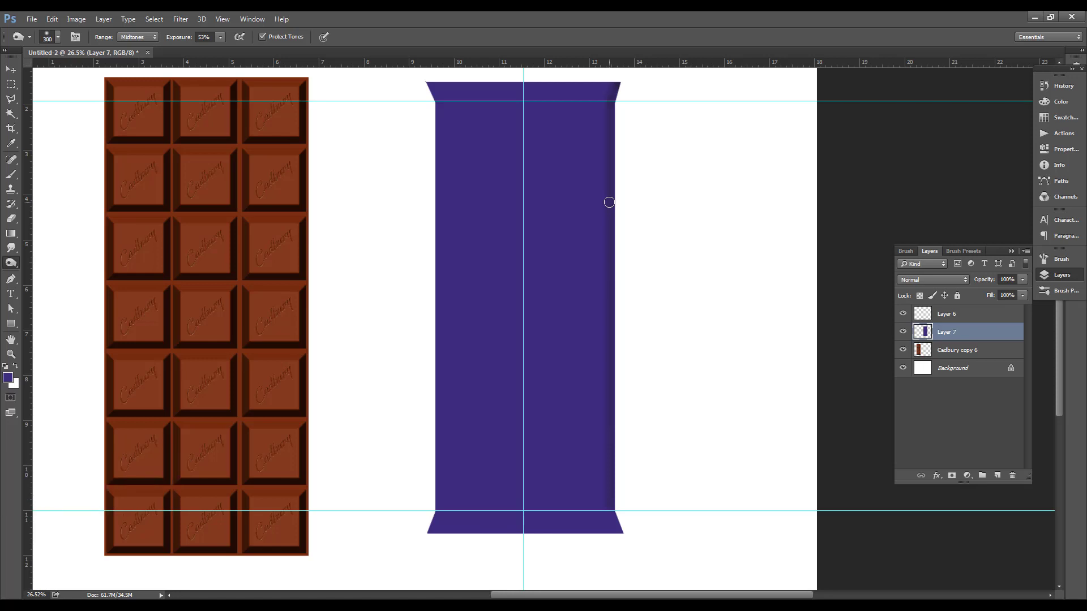
key(ctrl+bracketleft)
key(bracketleft)
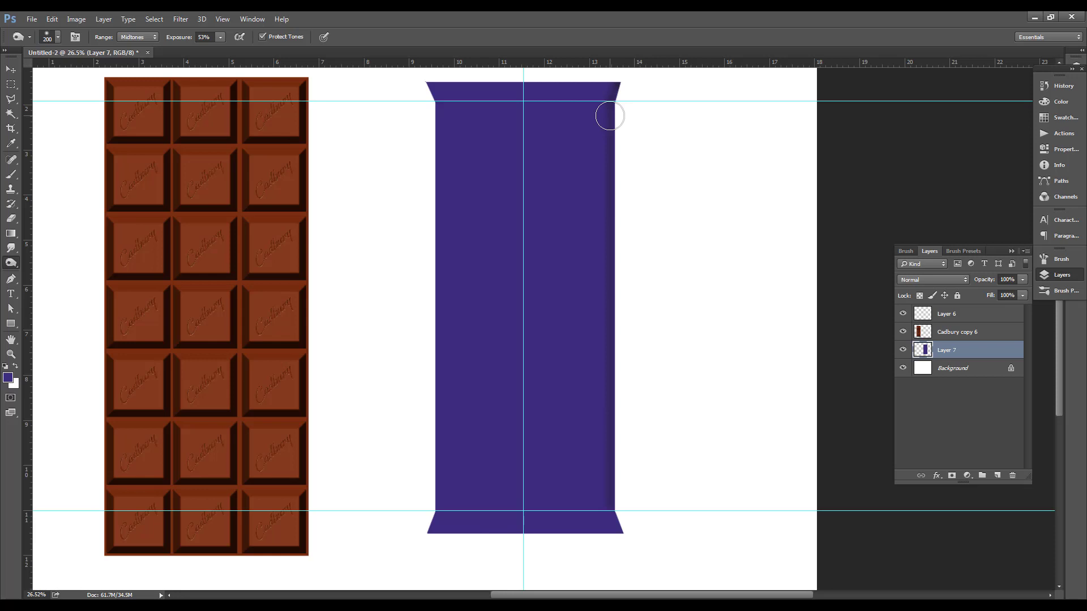
- Burn the wrapper's top-right and right edges and the bottom flap's lower edge
drag(610, 116, 609, 107)
shift+click(610, 506)
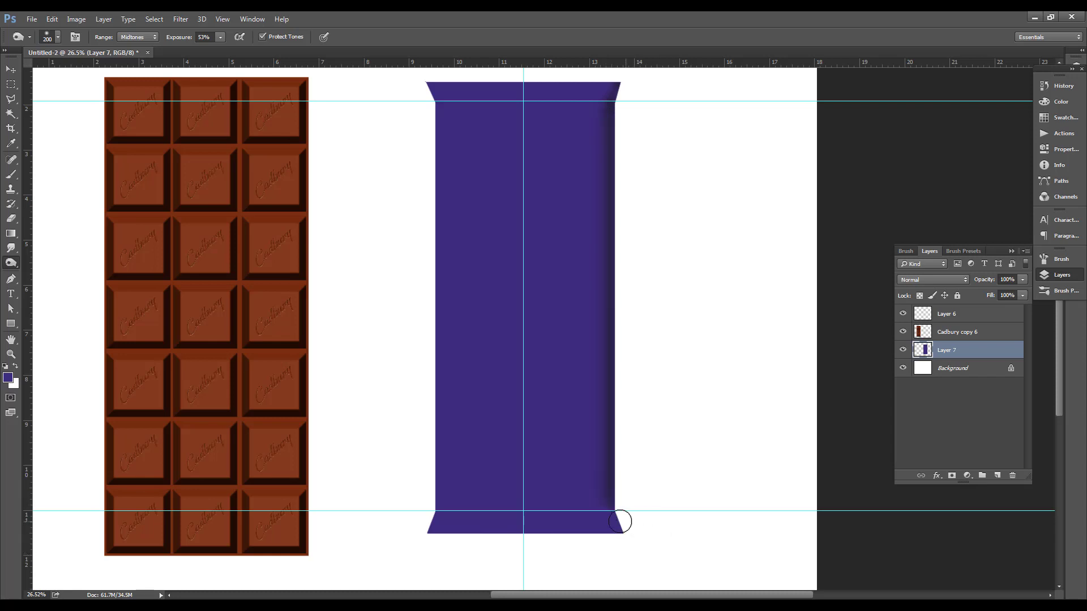
drag(634, 452, 639, 383)
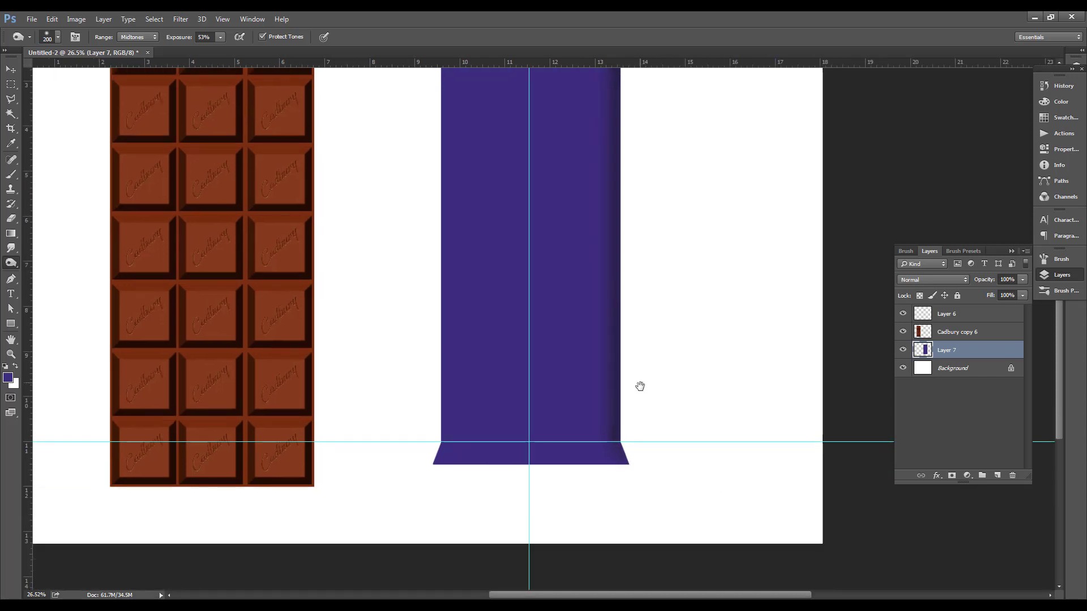
shift+click(432, 464)
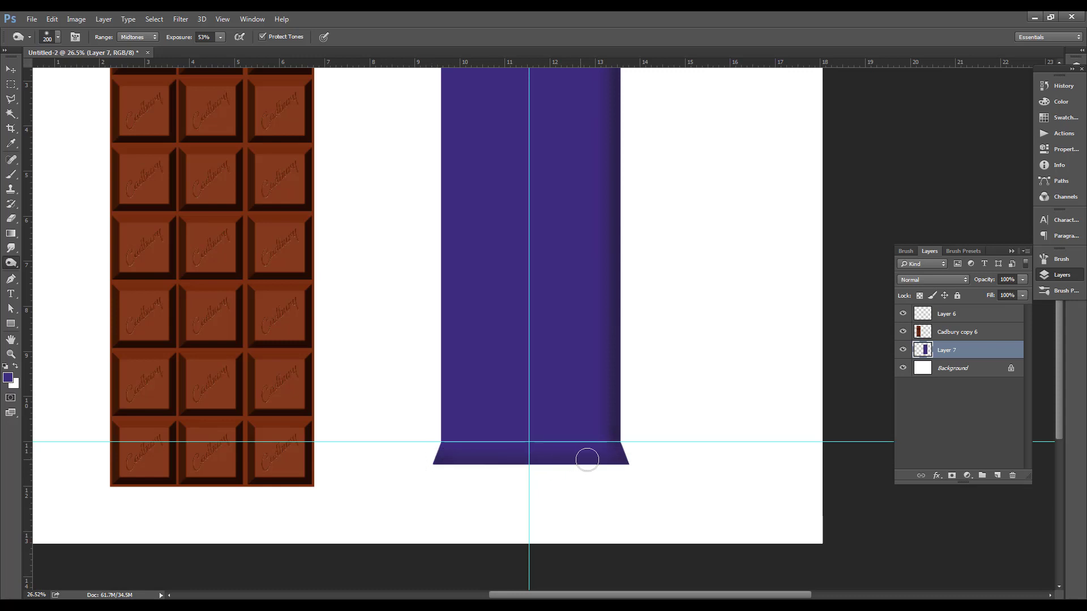
shift+click(619, 459)
drag(659, 474, 646, 568)
- Deepen the bottom flap shading and darken the wrapper's left edge down to the flap
click(429, 131)
drag(436, 306, 448, 238)
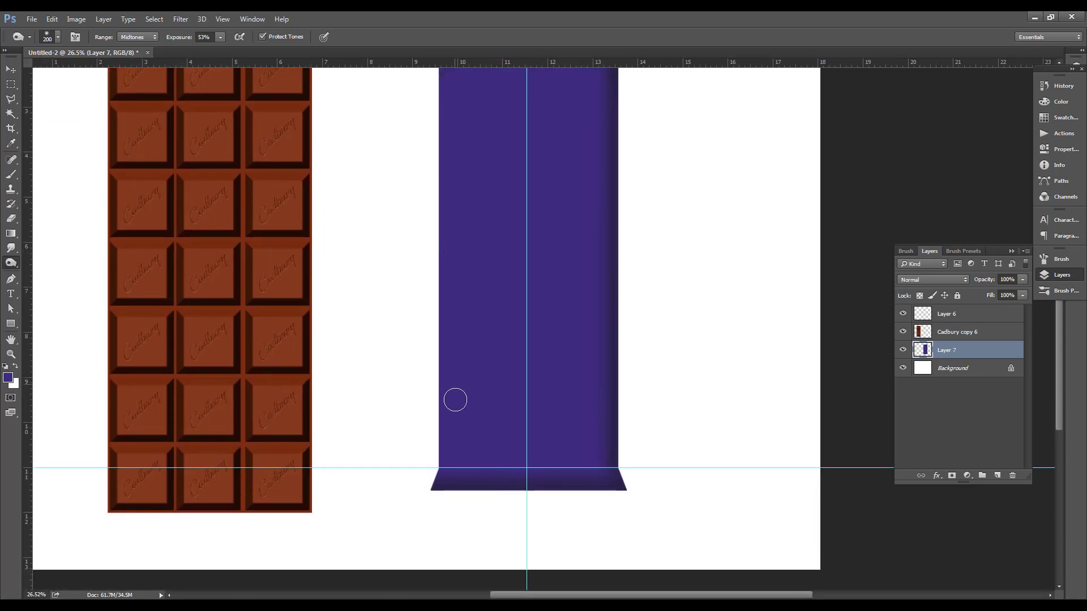
shift+click(444, 460)
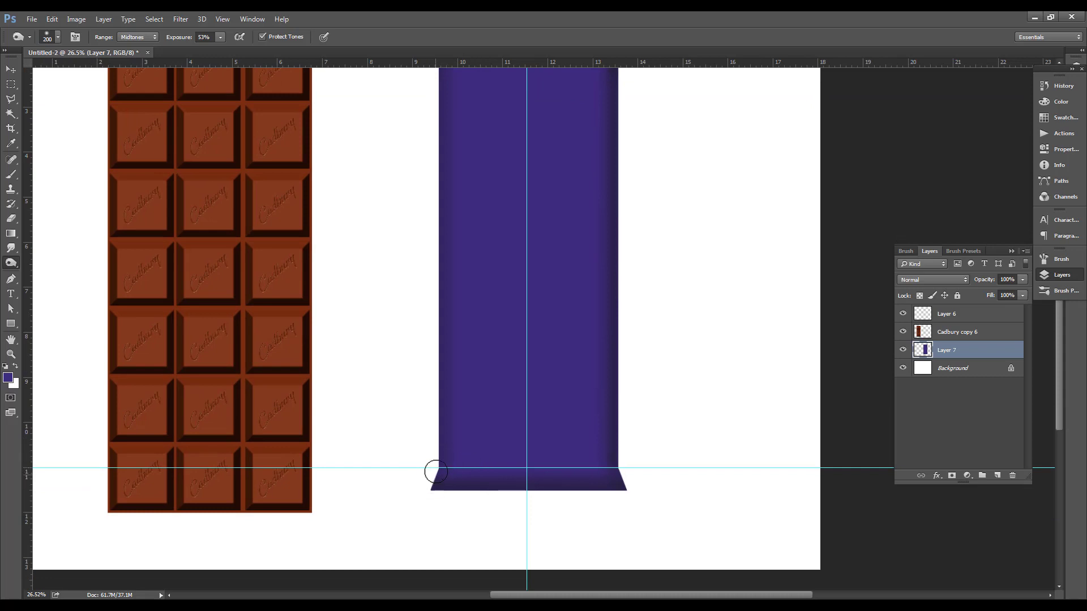
scroll(442, 461, down, 1)
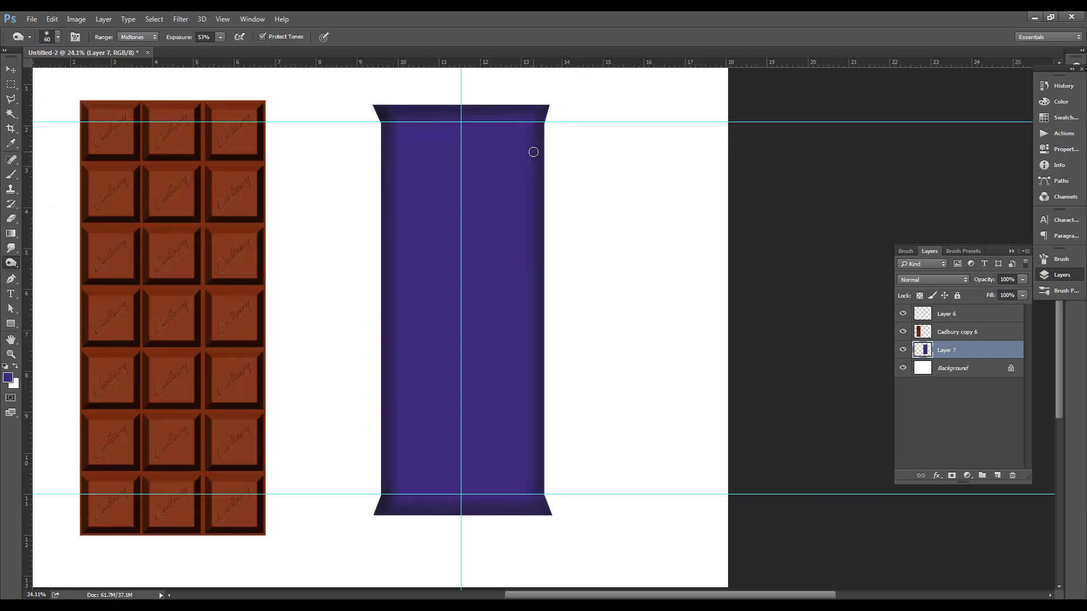
scroll(534, 151, up, 4)
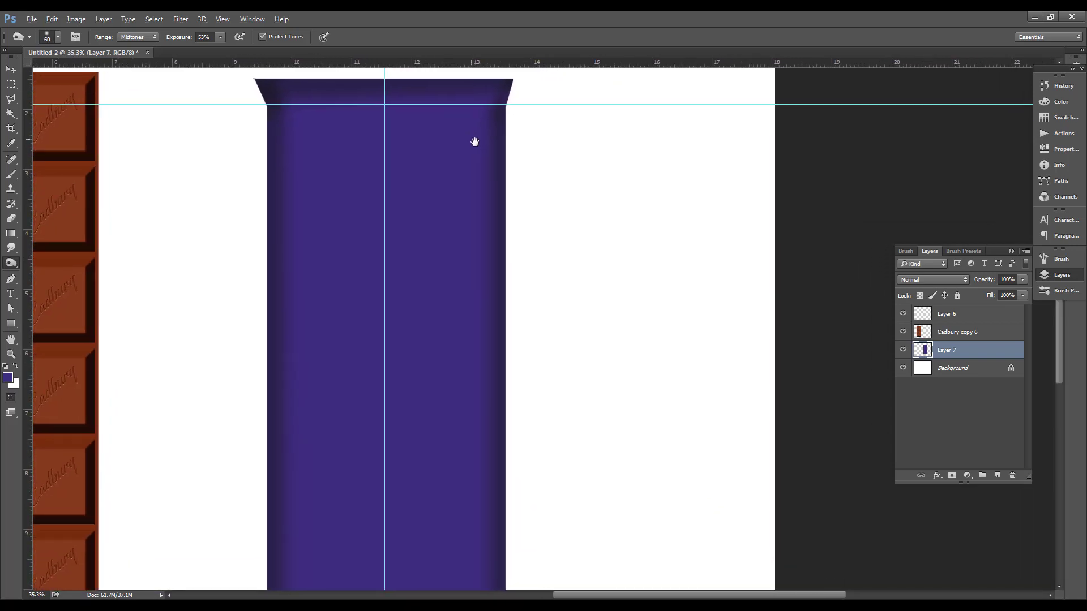
- Raise the burn exposure to 76% and shrink the brush to 45 px
drag(177, 39, 184, 37)
key(bracketleft)
key(bracketleft)
drag(474, 488, 510, 421)
scroll(493, 442, down, 2)
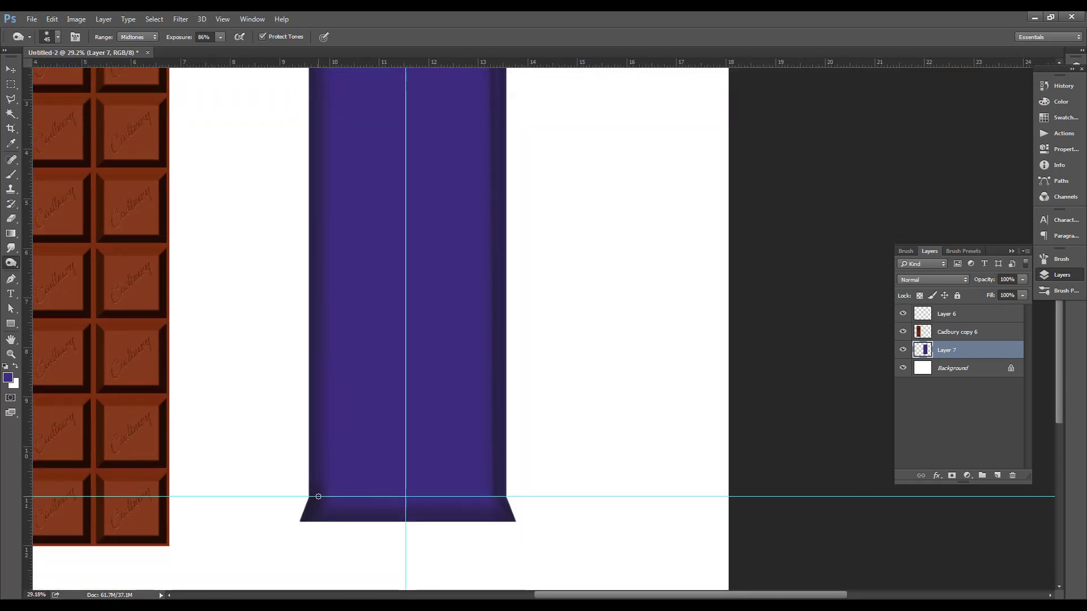
drag(465, 325, 570, 334)
drag(492, 265, 475, 332)
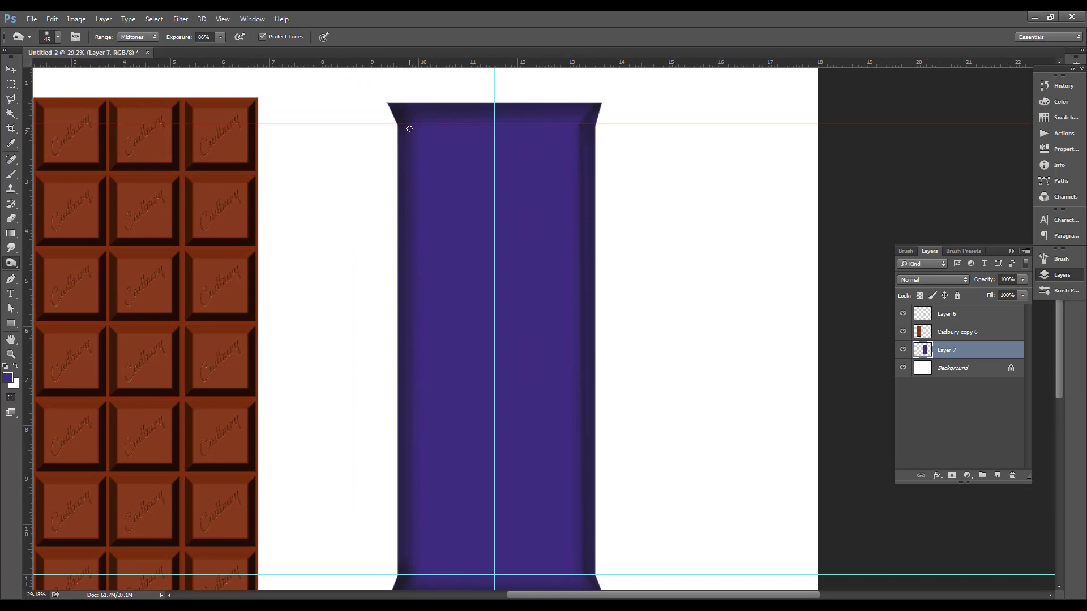
scroll(728, 276, down, 2)
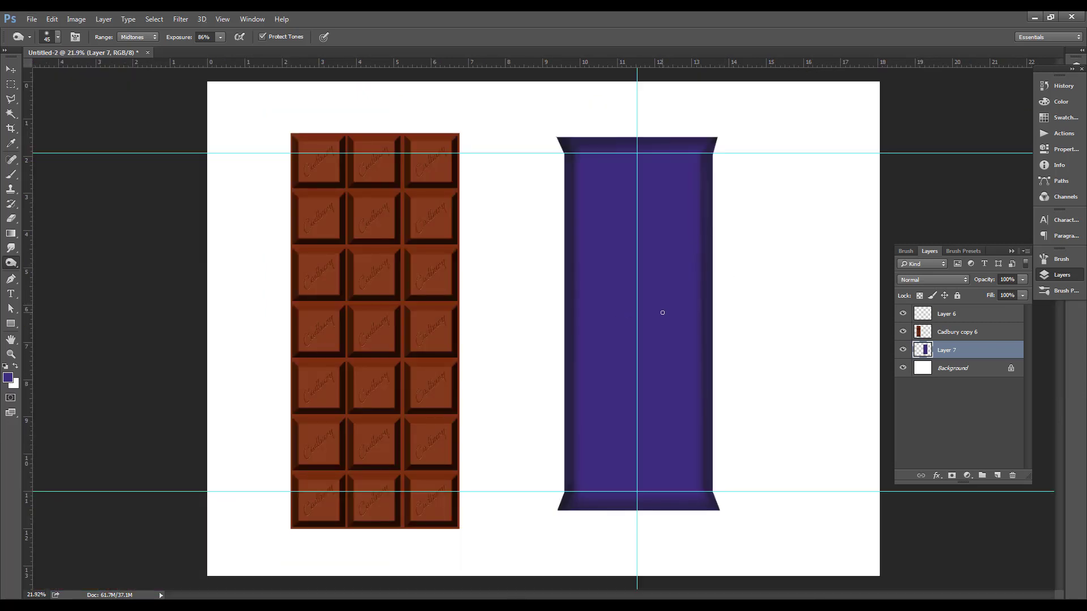
scroll(662, 312, up, 2)
- Set the Burn brush to 79 px with lower exposure and shade the wrapper's top-left flap corner
right_click(563, 261)
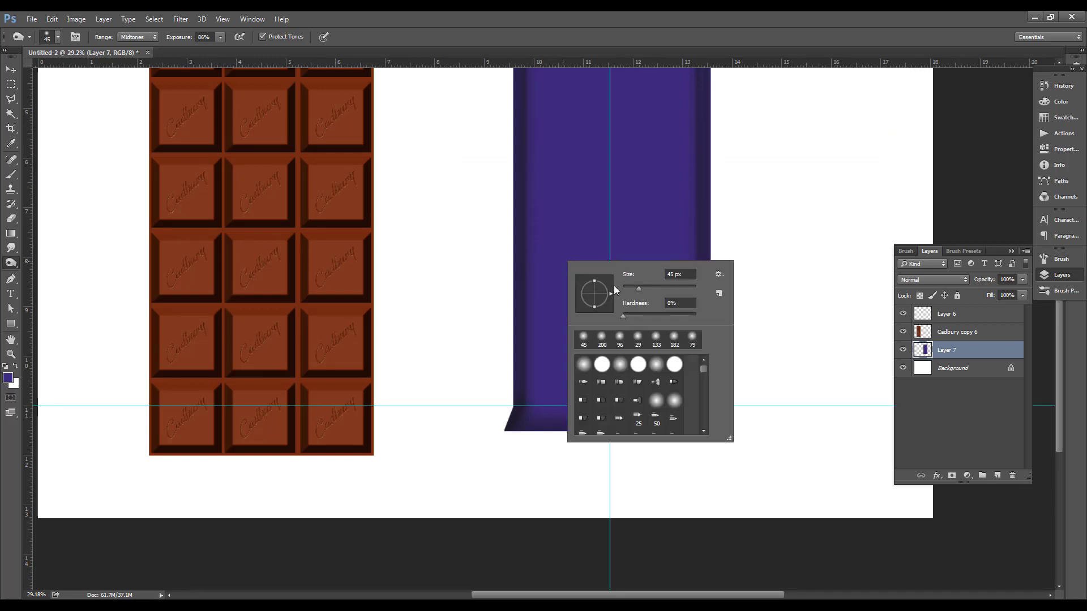
drag(647, 286, 651, 287)
drag(187, 37, 175, 40)
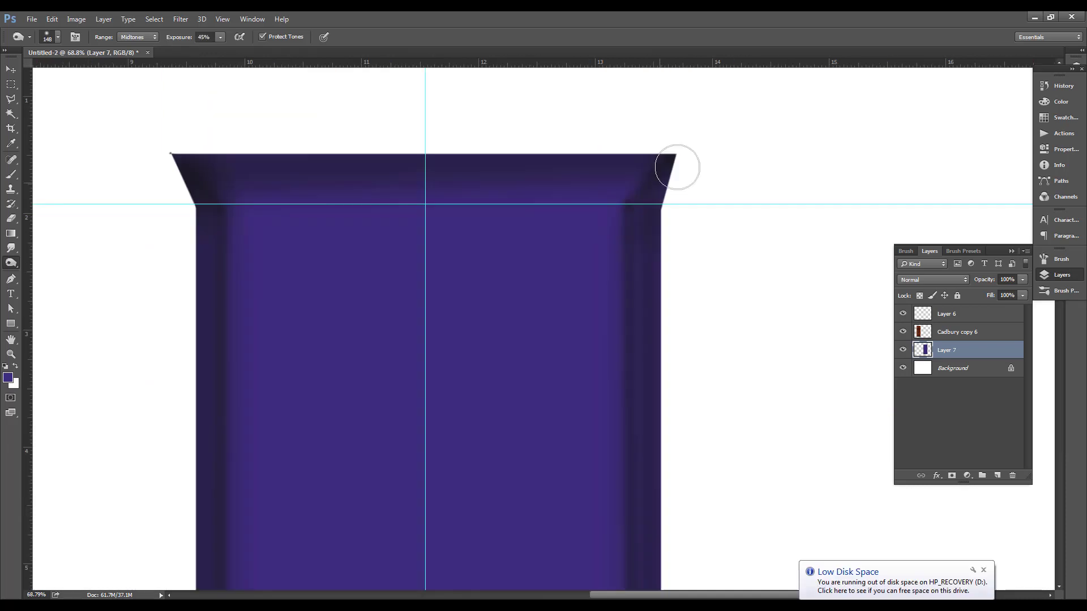
mouse_move(677, 165)
mouse_down()
mouse_move(686, 172)
mouse_move(677, 199)
mouse_up()
mouse_move(151, 173)
mouse_down()
mouse_move(187, 175)
mouse_move(194, 162)
mouse_up()
- Draw a rectangular marquee selection over the strip just above the wrapper's top edge
key(ctrl+0)
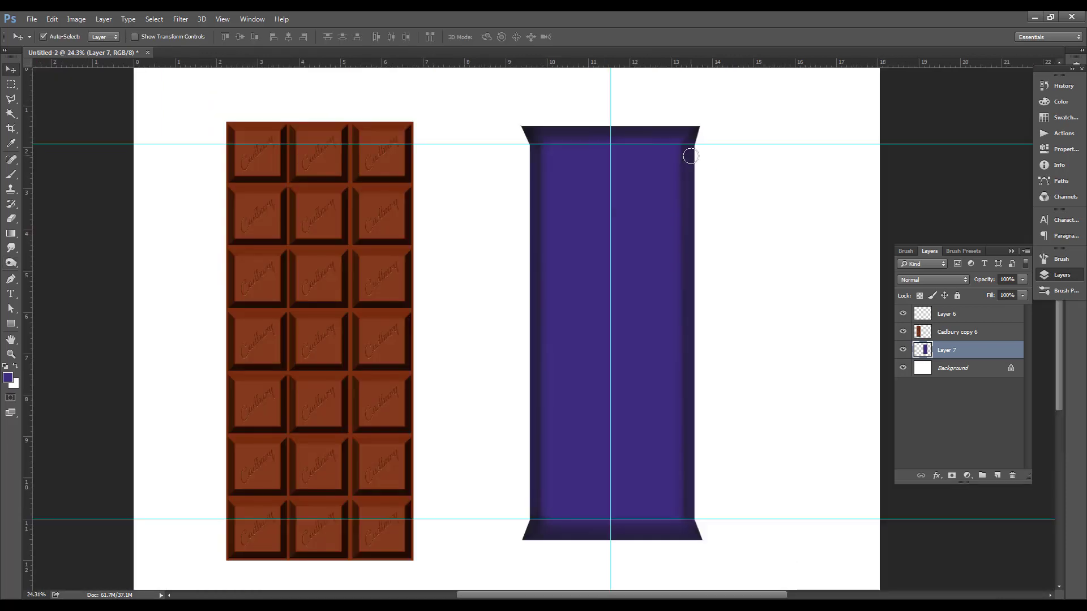
scroll(537, 129, up, 2)
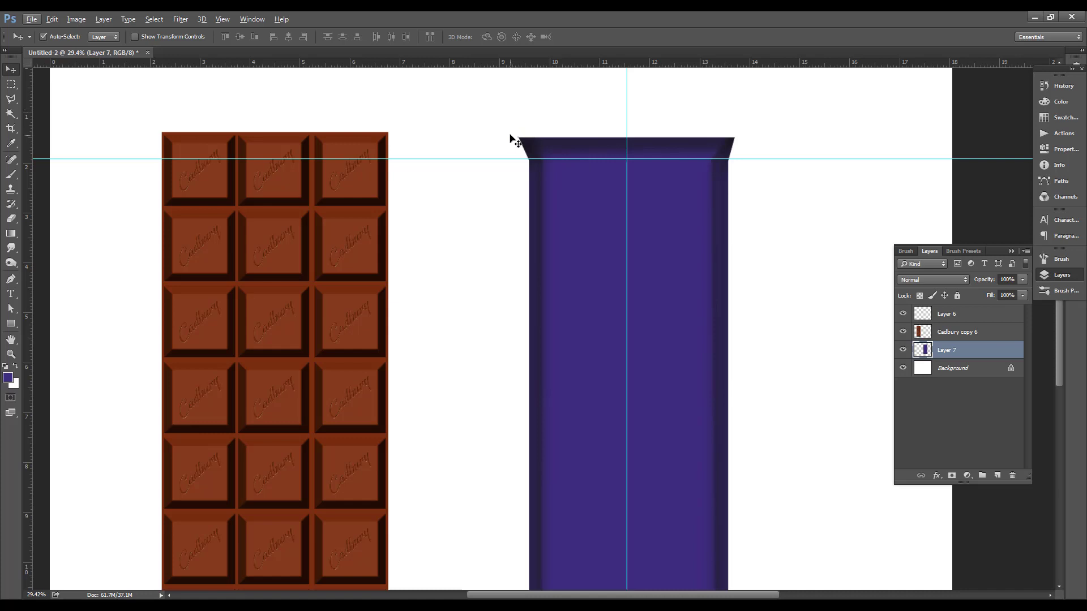
scroll(511, 139, up, 2)
scroll(398, 114, up, 1)
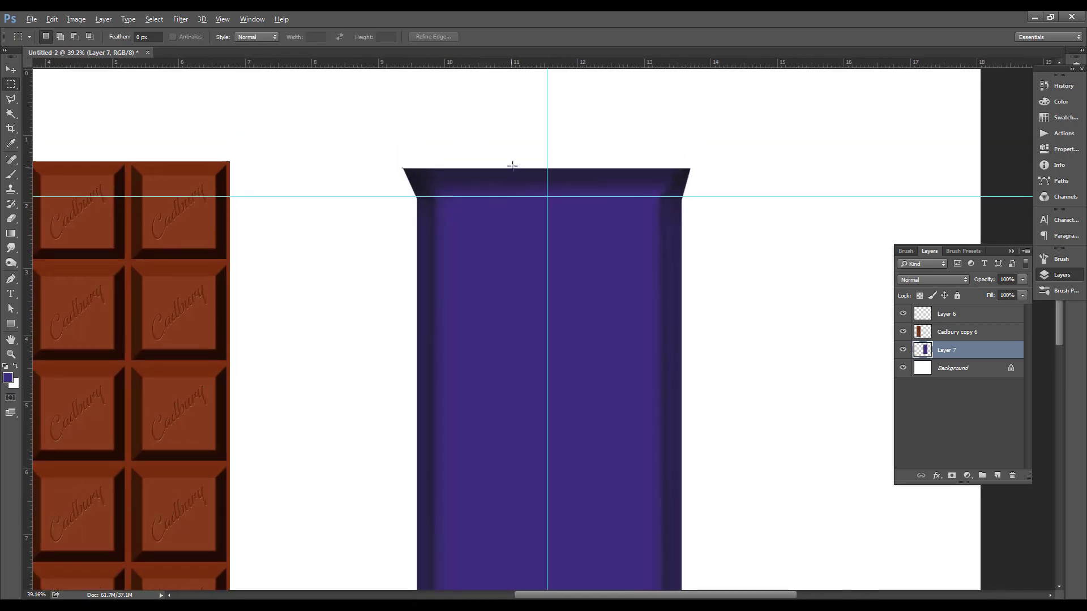
scroll(511, 165, up, 1)
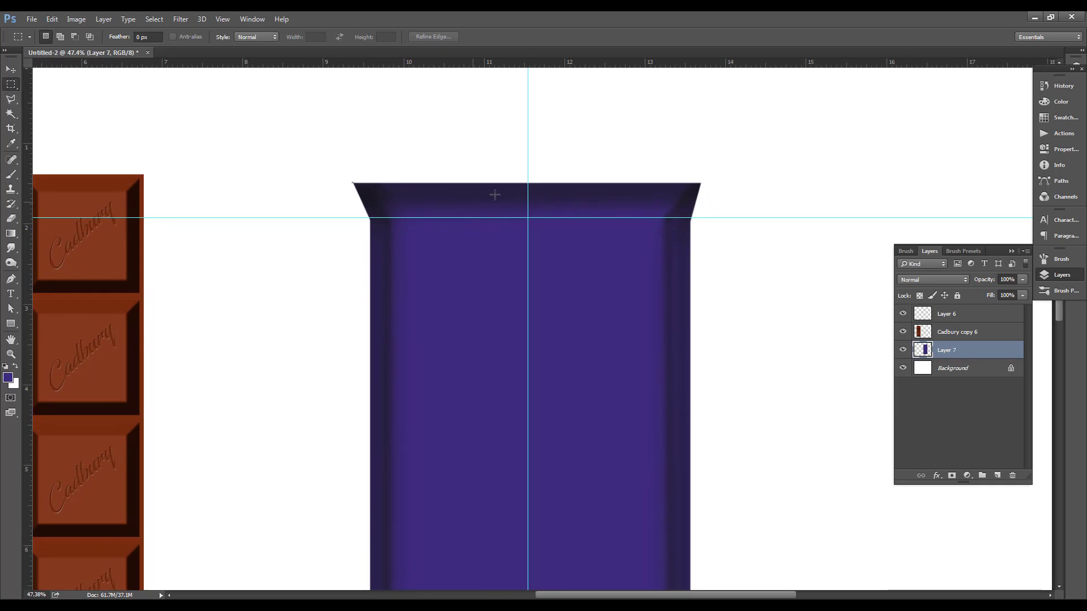
scroll(480, 200, up, 1)
drag(326, 185, 788, 138)
scroll(730, 177, down, 1)
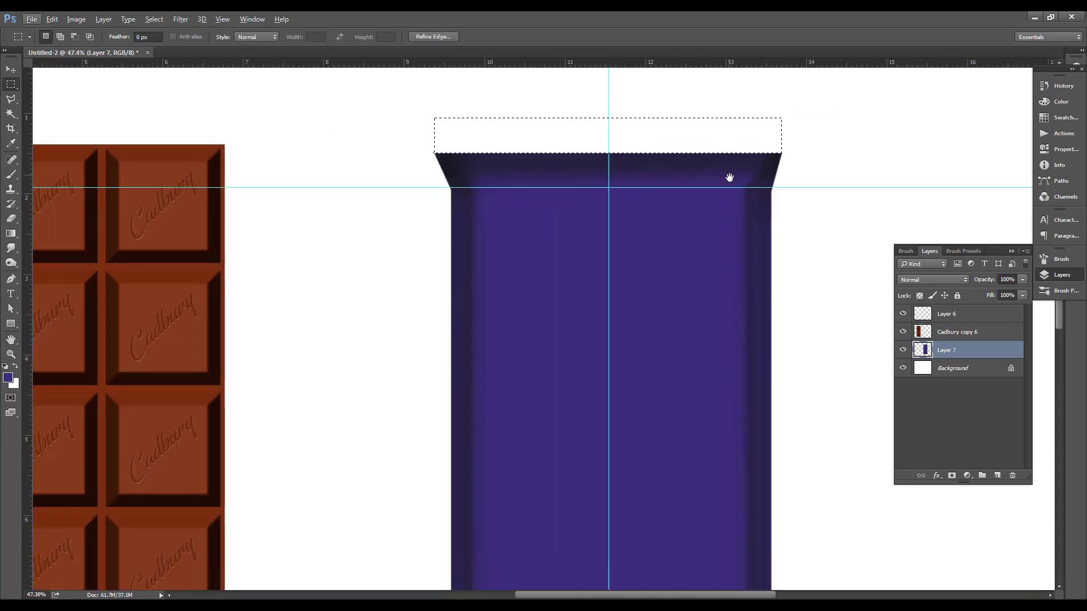
- Fill the selected strip with purple on a new layer and deselect
click(997, 476)
key(alt+BackSpace)
key(ctrl+d)
- Copy the purple strip down to the wrapper's bottom and align it against the flap
key(ctrl+0)
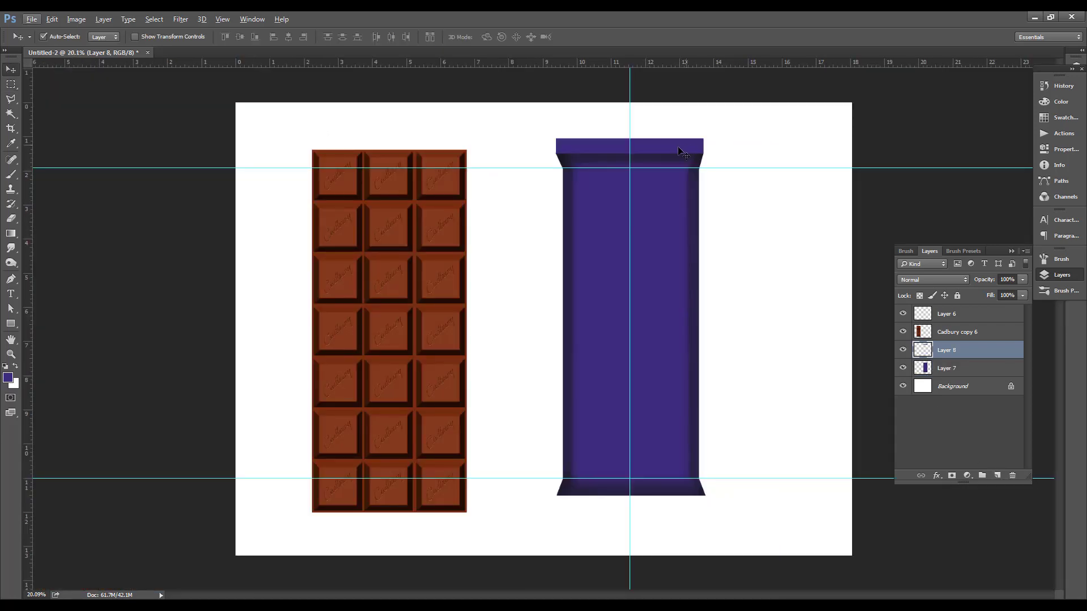
drag(690, 153, 689, 511)
scroll(708, 514, up, 7)
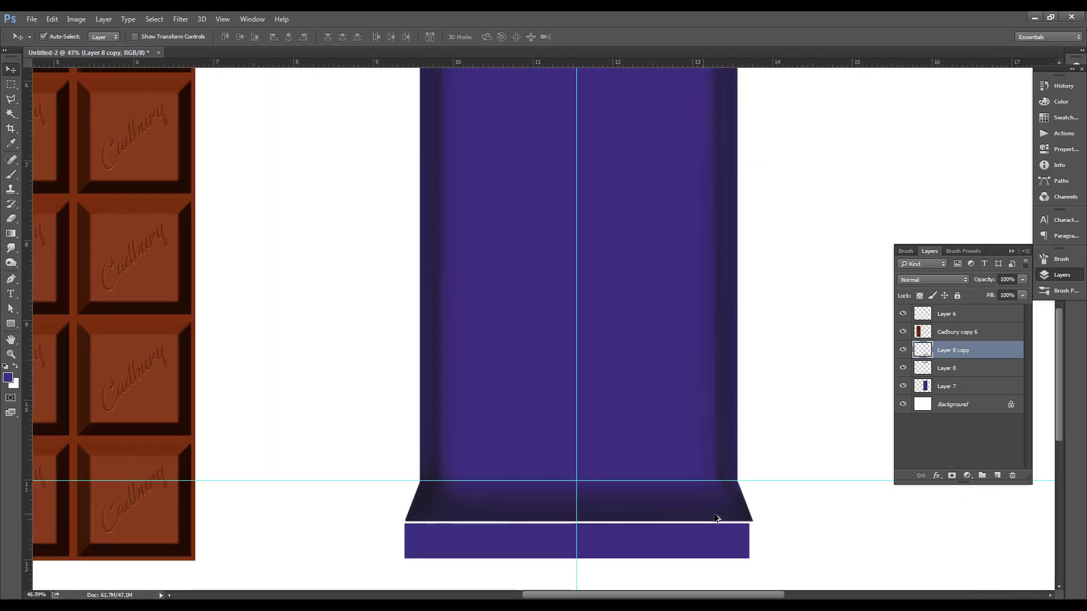
drag(584, 440, 497, 263)
scroll(642, 366, up, 3)
drag(653, 367, 713, 303)
scroll(673, 346, down, 2)
scroll(720, 340, up, 5)
drag(741, 332, 742, 330)
scroll(743, 320, down, 3)
scroll(743, 321, down, 3)
drag(362, 340, 866, 297)
drag(396, 338, 973, 364)
- Widen the bottom strip with Free Transform to match the flap's width
key(ctrl+t)
drag(371, 368, 357, 366)
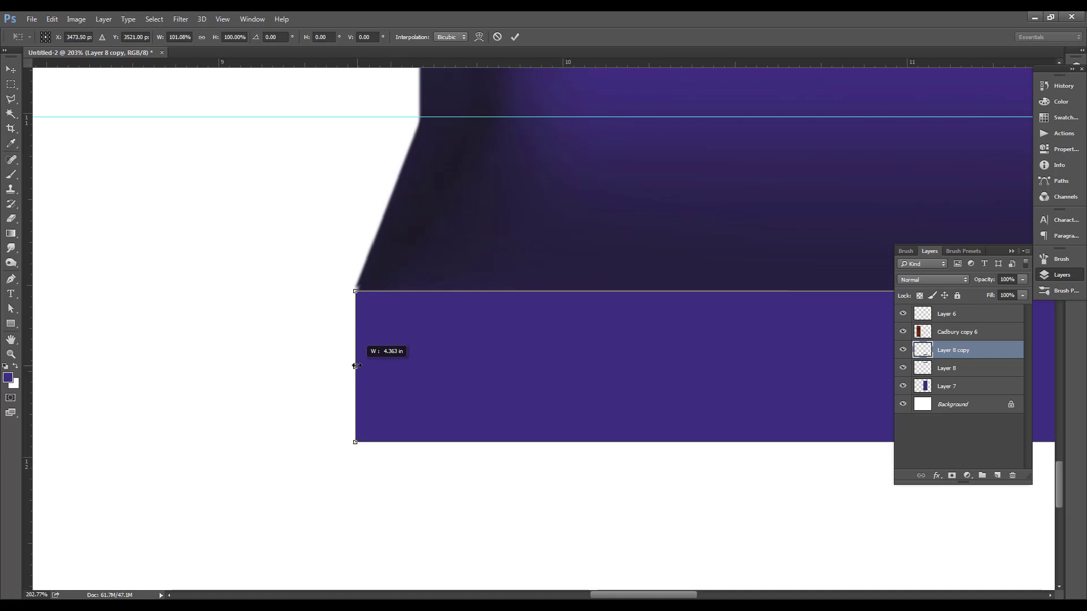
click(514, 38)
scroll(479, 298, down, 5)
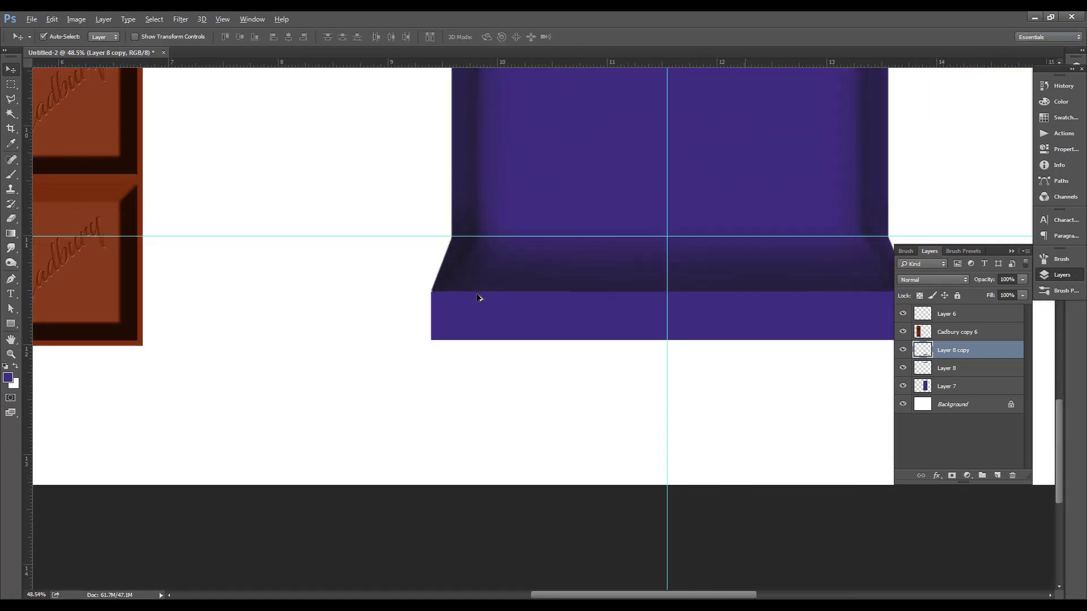
scroll(479, 298, down, 2)
scroll(648, 291, up, 8)
- Check which layers lie under the bottom strip and reposition the view over the wrapper
right_click(530, 297)
click(538, 300)
scroll(536, 274, down, 8)
scroll(629, 206, up, 3)
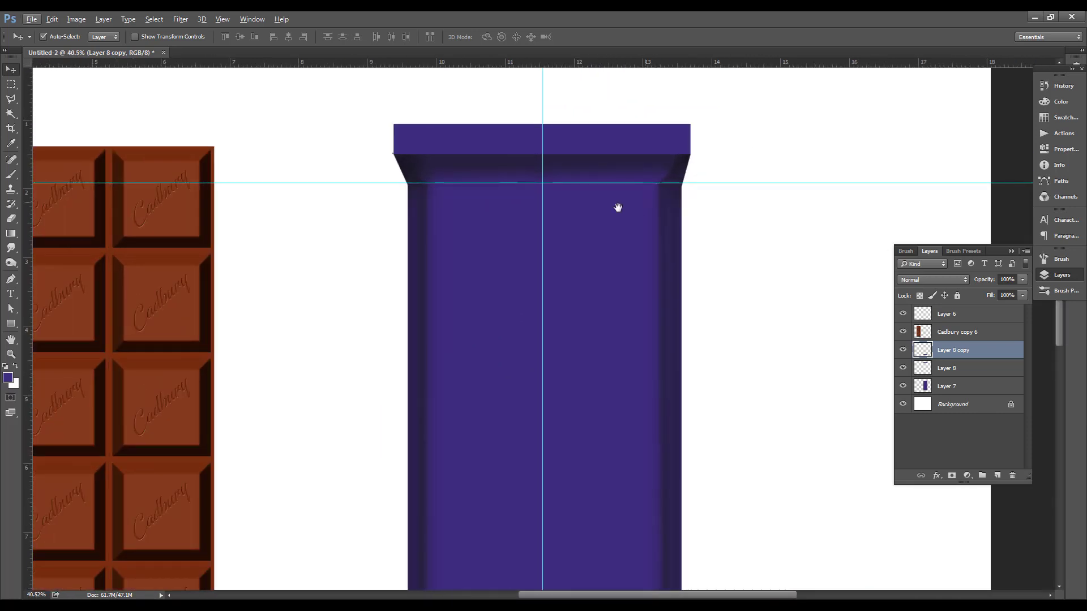
drag(608, 205, 553, 141)
scroll(593, 179, down, 4)
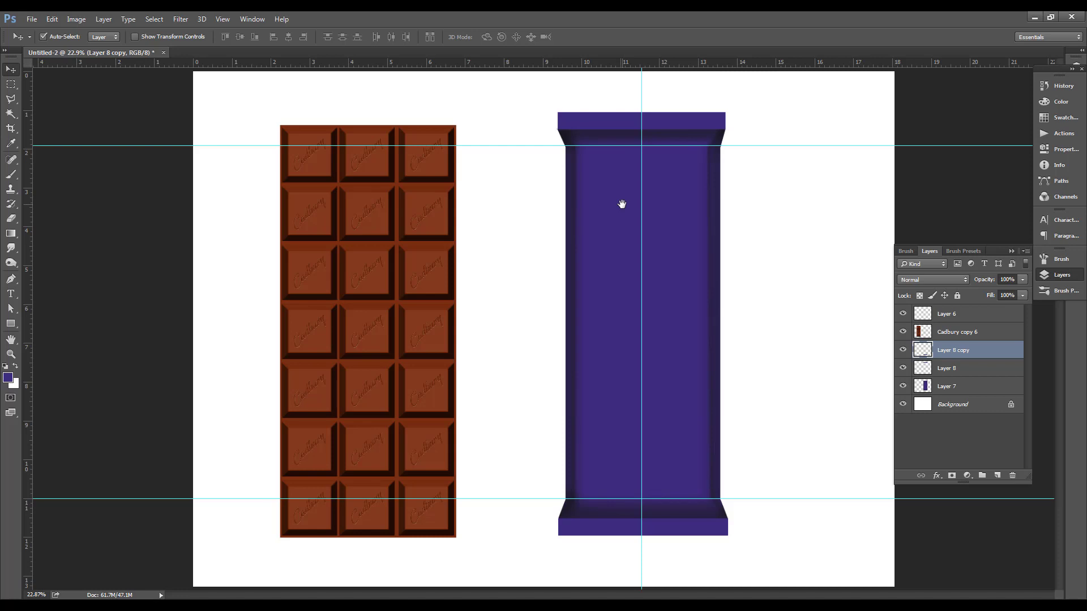
scroll(608, 122, up, 4)
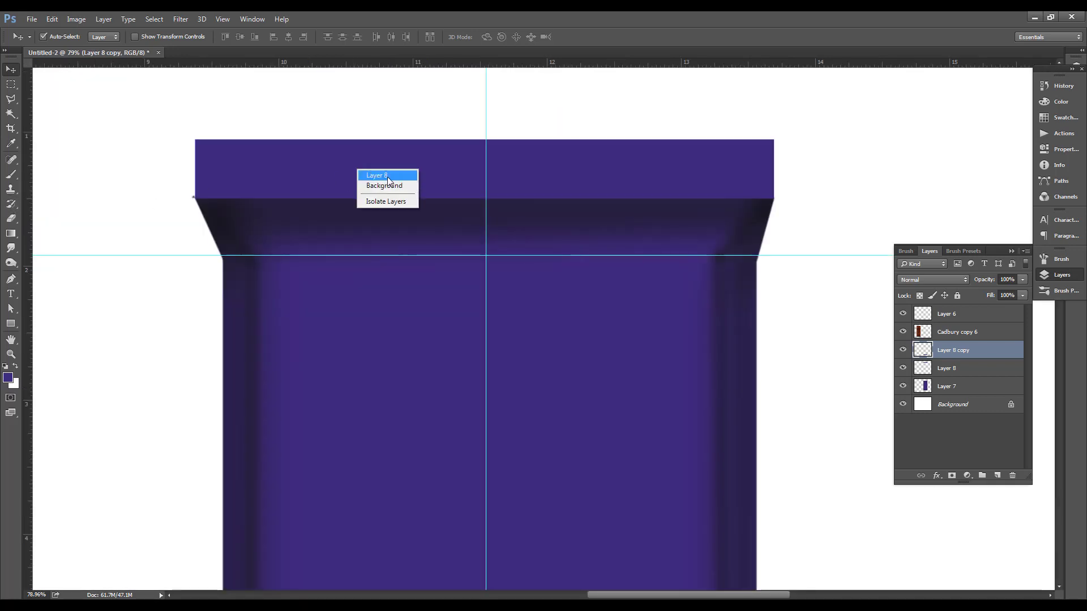
- Select Layer 8 and shrink the Burn brush to 13 px
click(380, 176)
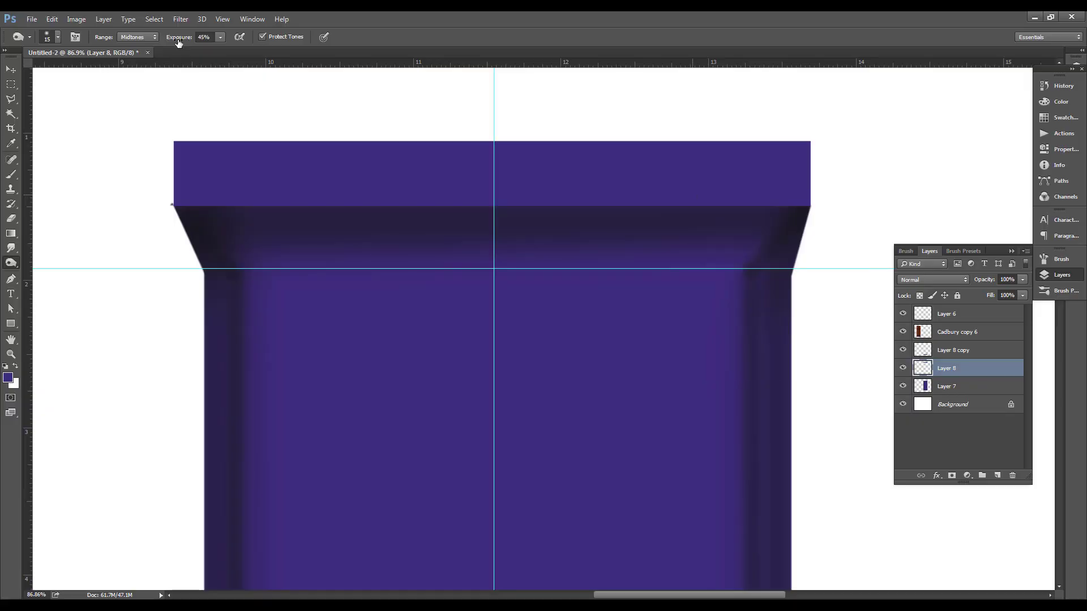
right_click(826, 232)
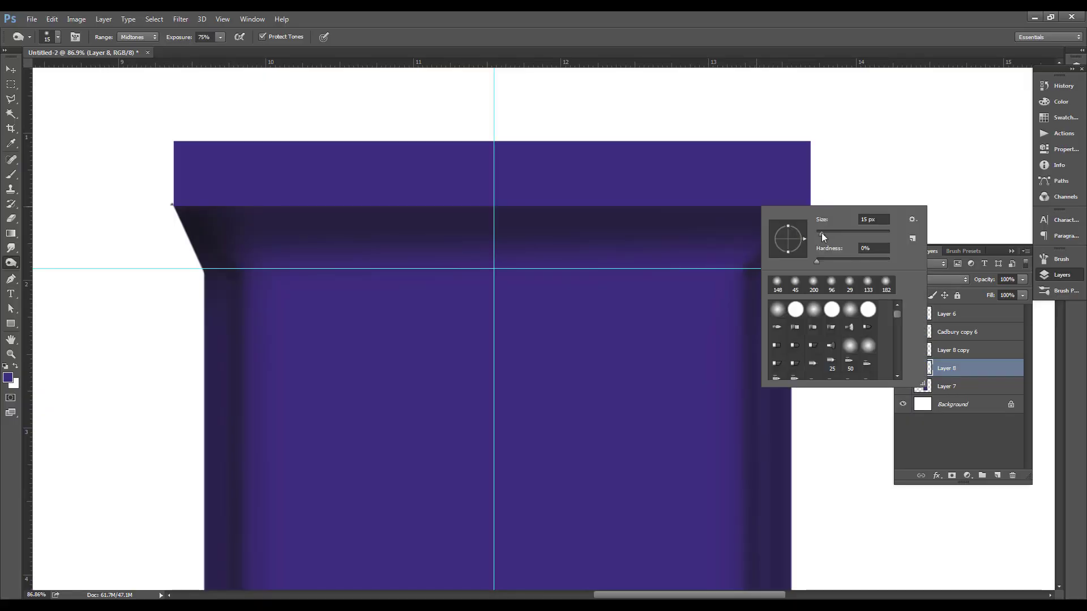
right_click(722, 161)
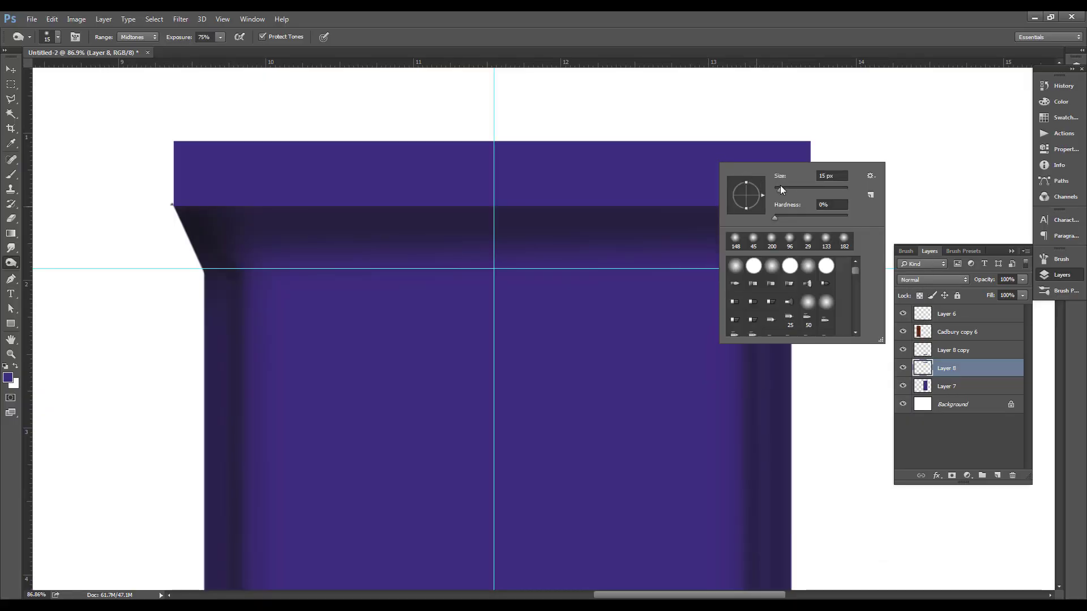
drag(781, 189, 175, 175)
key(Return)
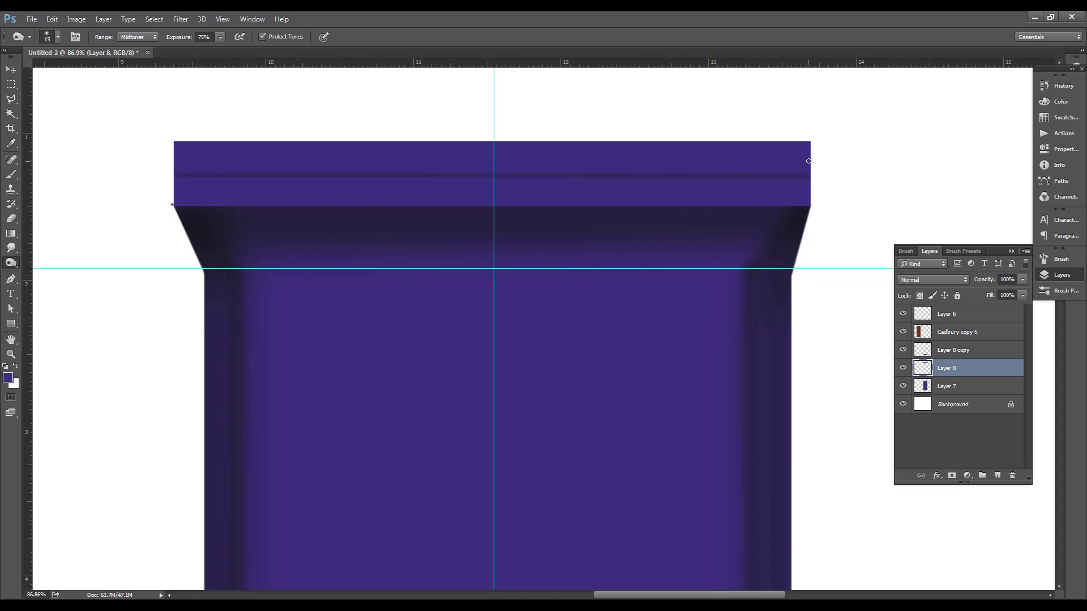
- Burn several dark crease stripes across the top purple band
shift+click(177, 155)
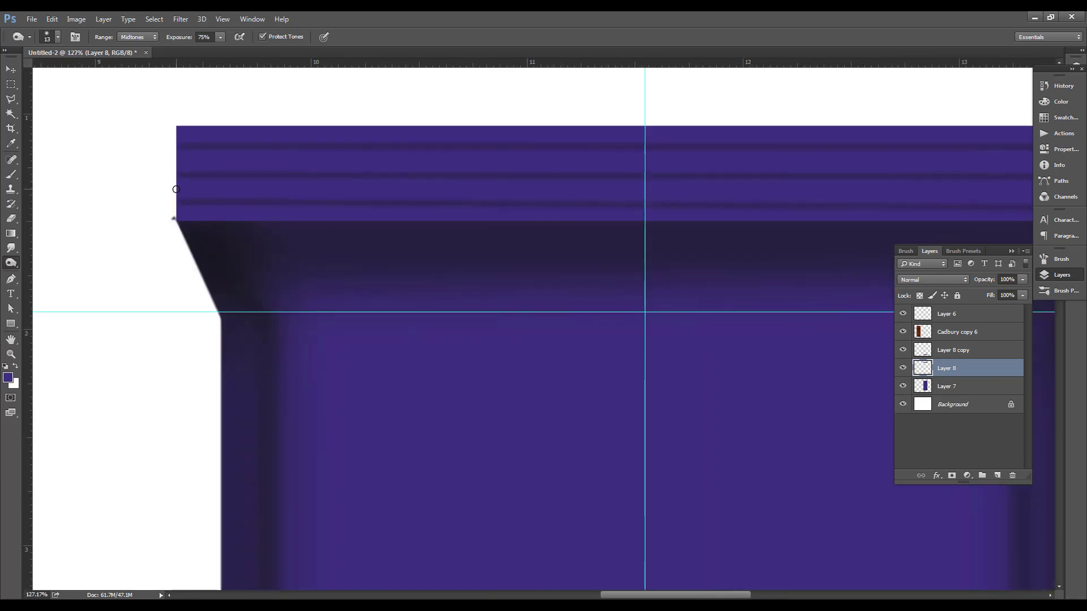
shift+click(175, 189)
drag(796, 196, 399, 245)
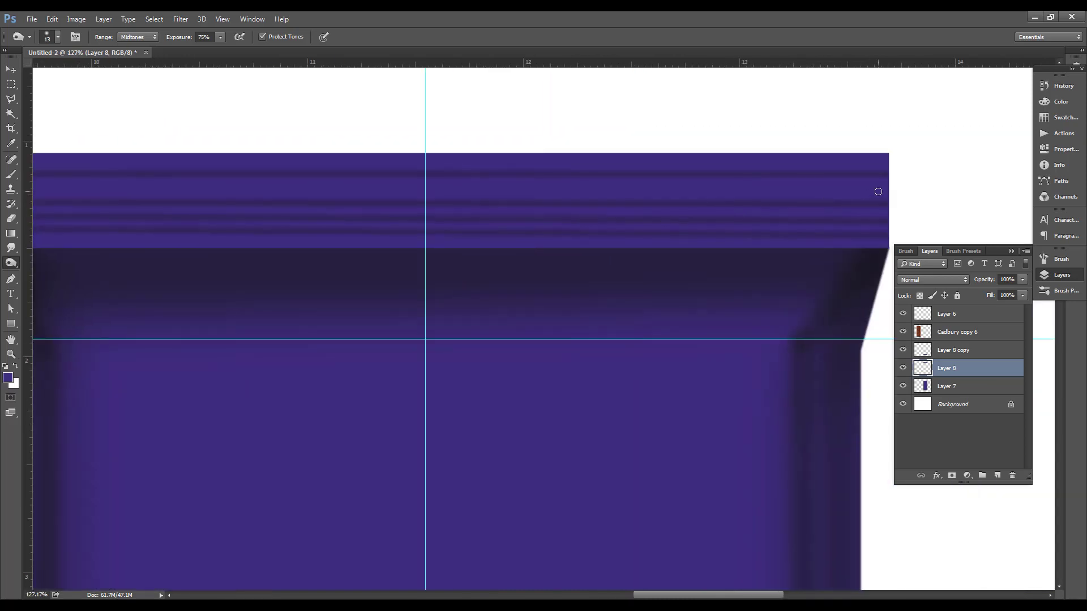
drag(567, 191, 695, 183)
key(alt)
key(alt)
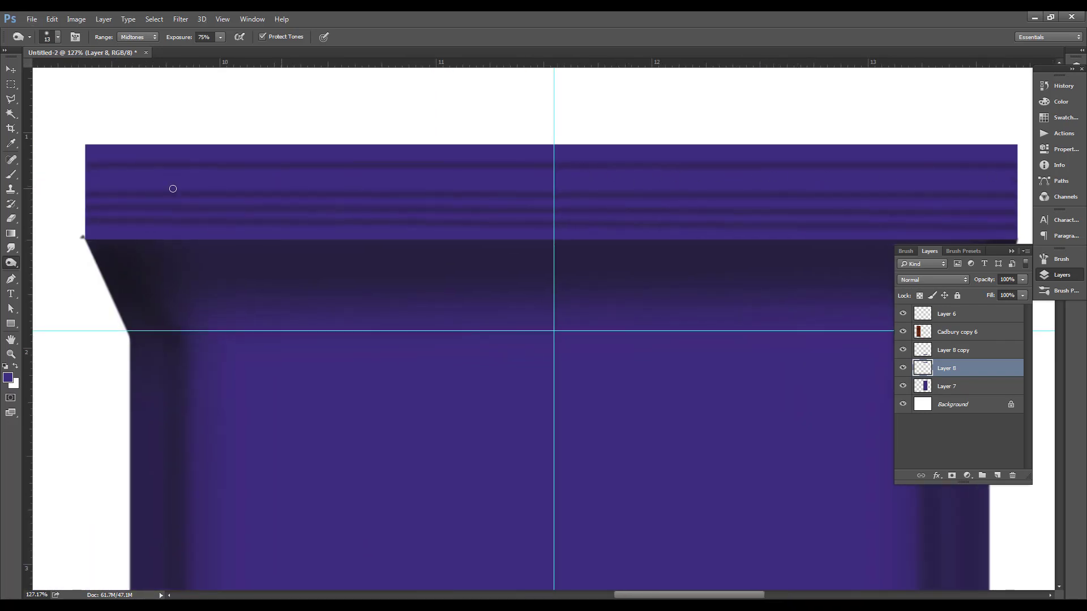
shift+click(89, 179)
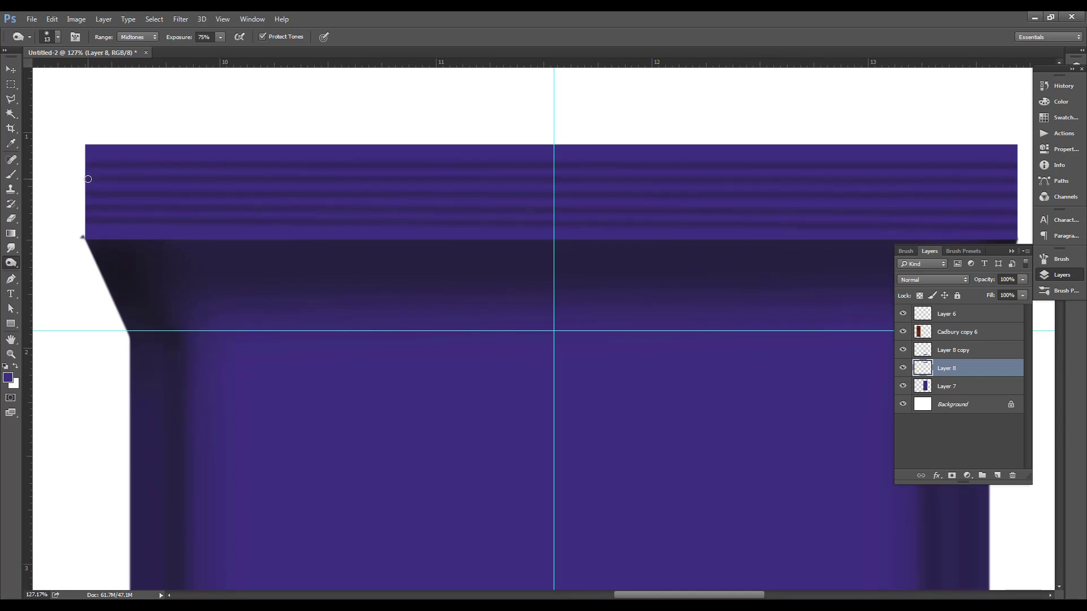
scroll(544, 192, down, 4)
scroll(685, 201, down, 3)
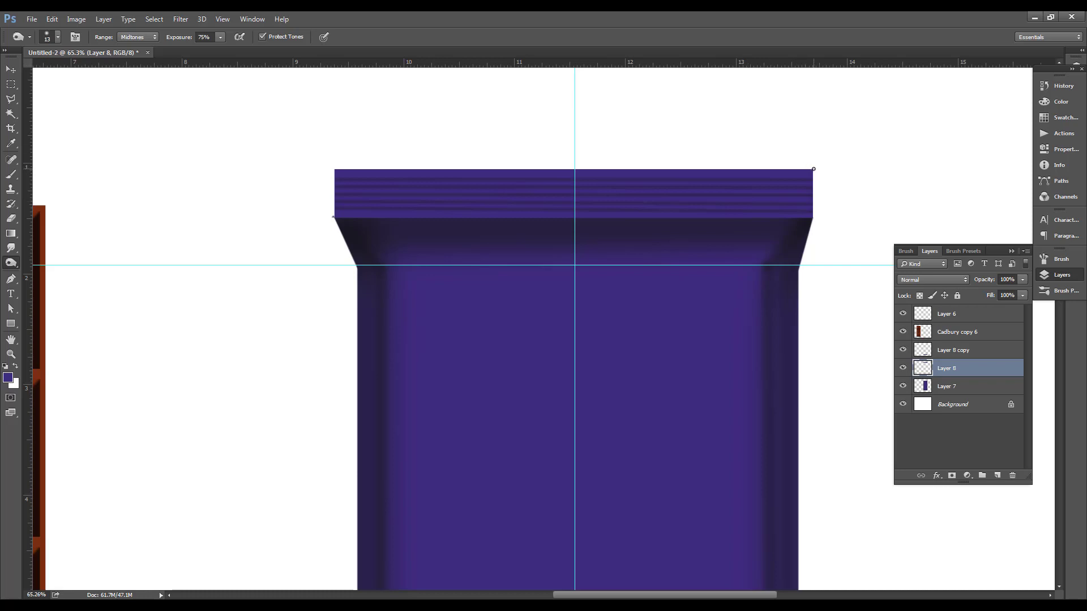
- Enlarge the Burn brush to 23 px and darken the band's top-right corner
right_click(765, 205)
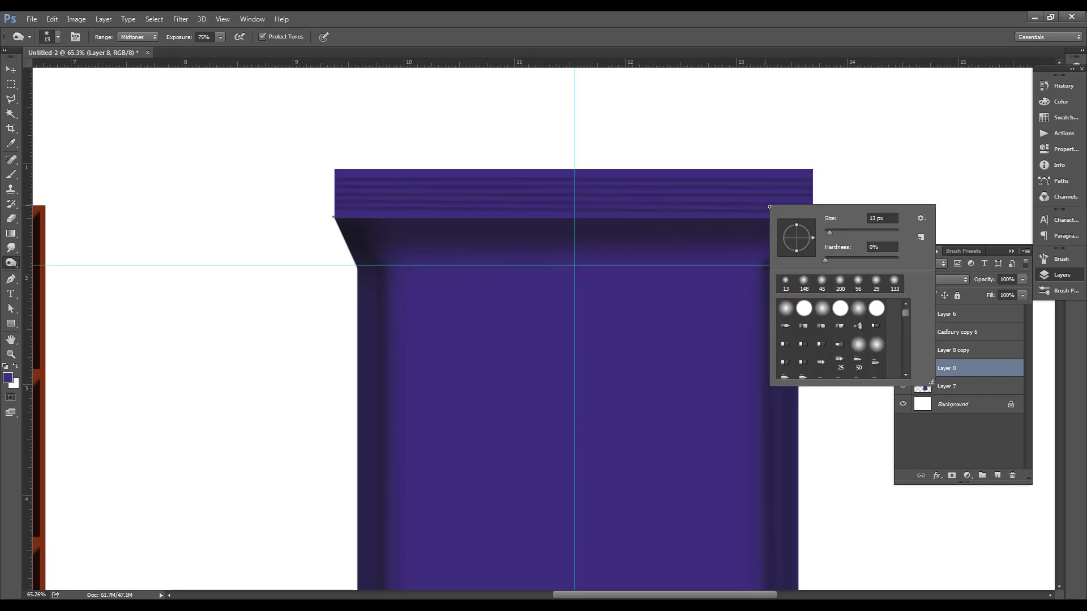
drag(838, 229, 833, 230)
click(808, 188)
scroll(814, 173, up, 4)
click(810, 173)
drag(694, 208, 778, 204)
scroll(778, 204, down, 1)
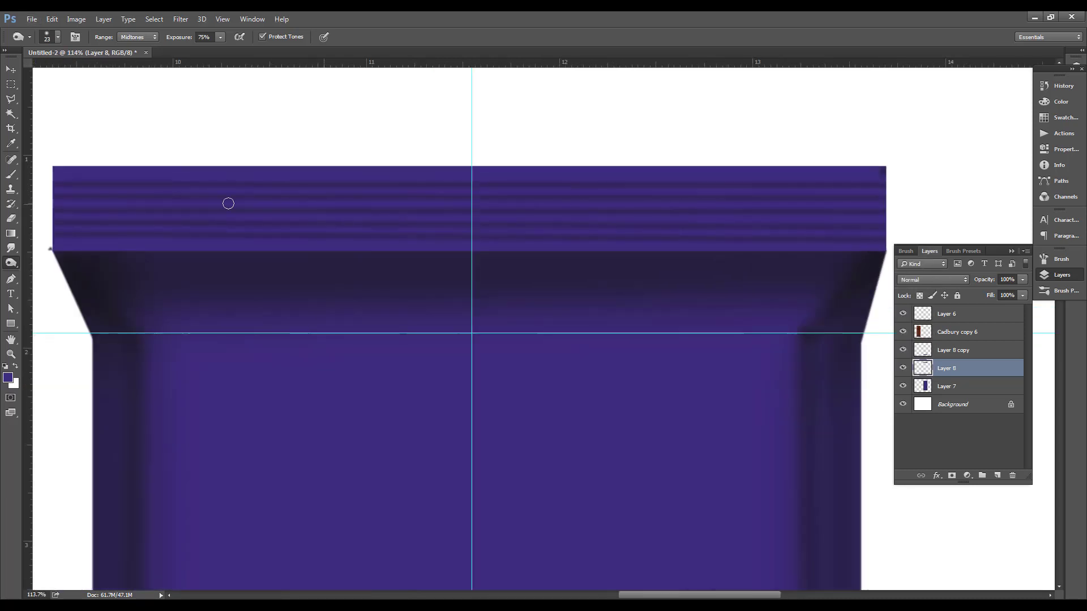
- Burn straight dark lines along the band's top edge and darken its lower edge
shift+click(56, 170)
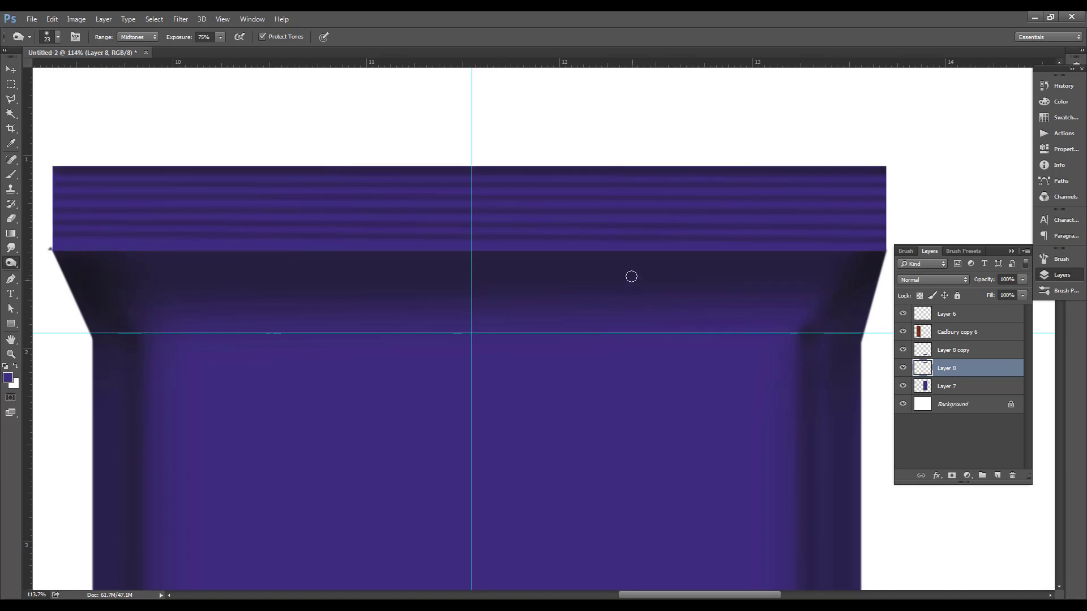
scroll(772, 202, down, 5)
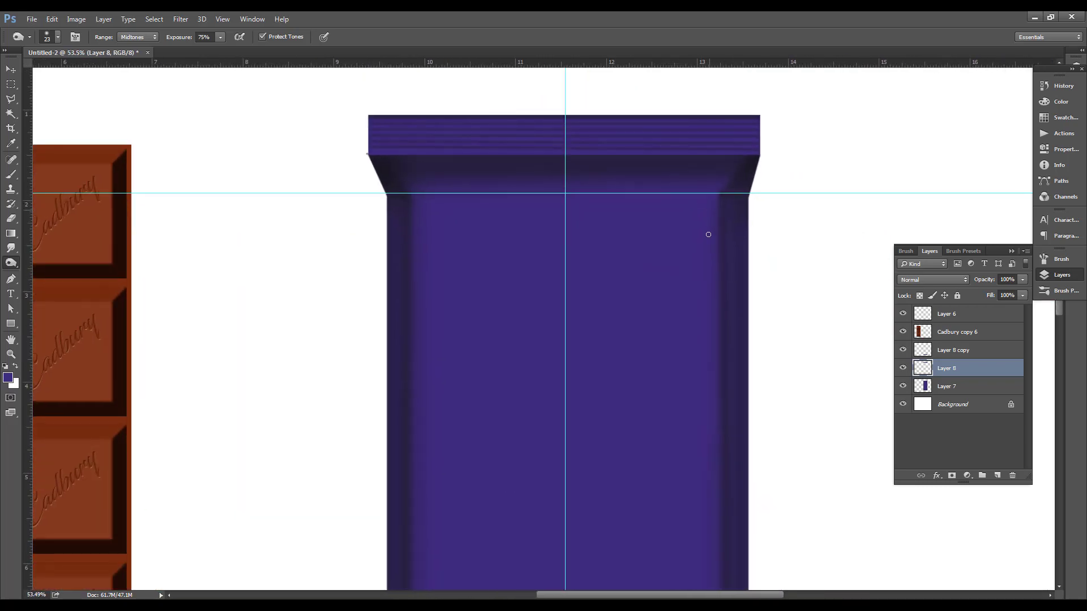
scroll(672, 212, up, 1)
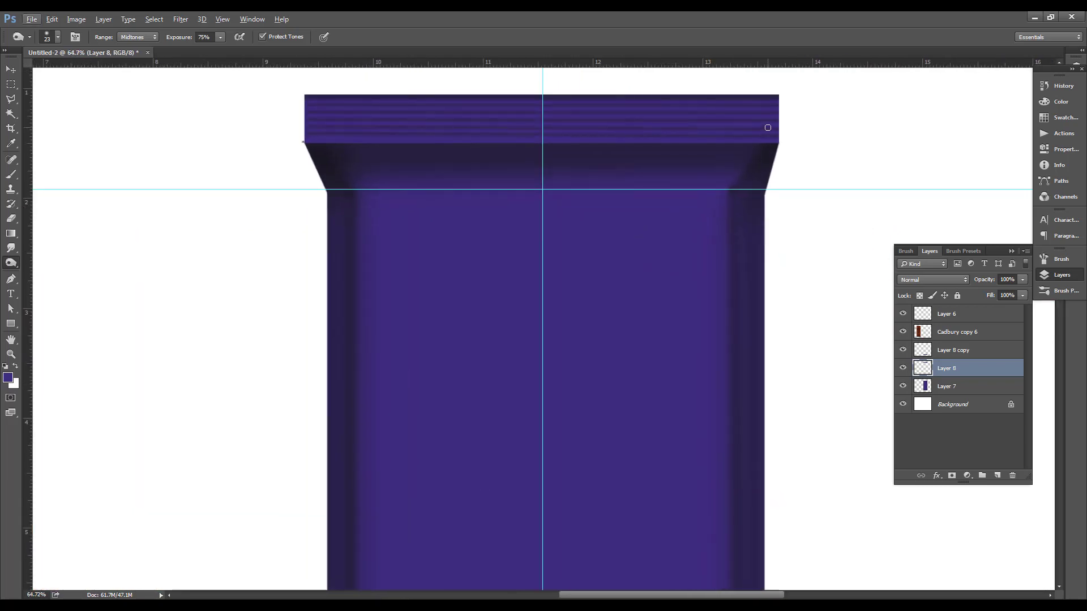
scroll(770, 126, up, 1)
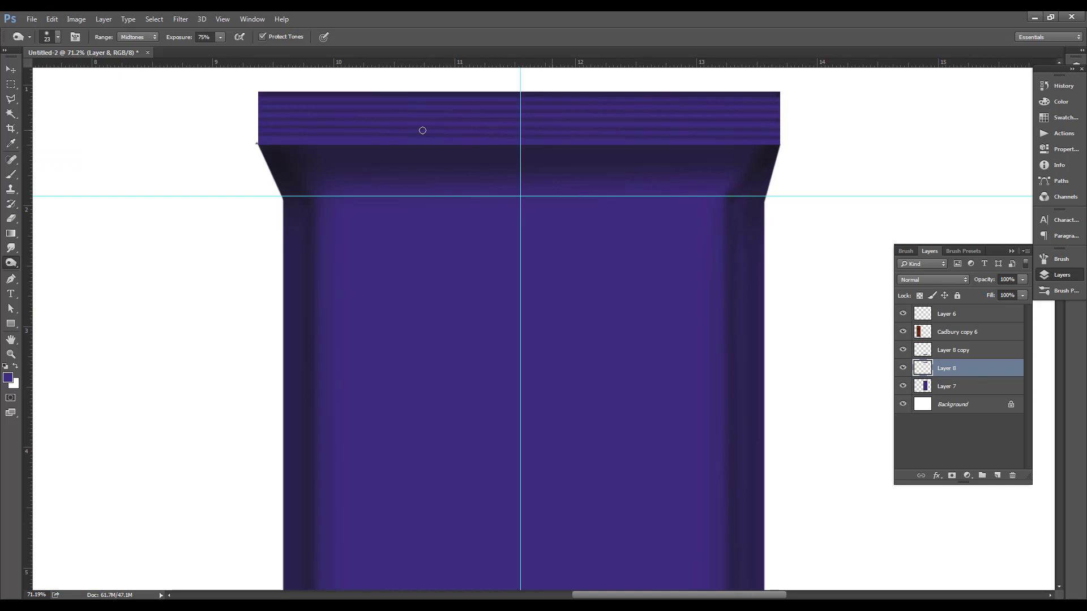
drag(262, 120, 779, 120)
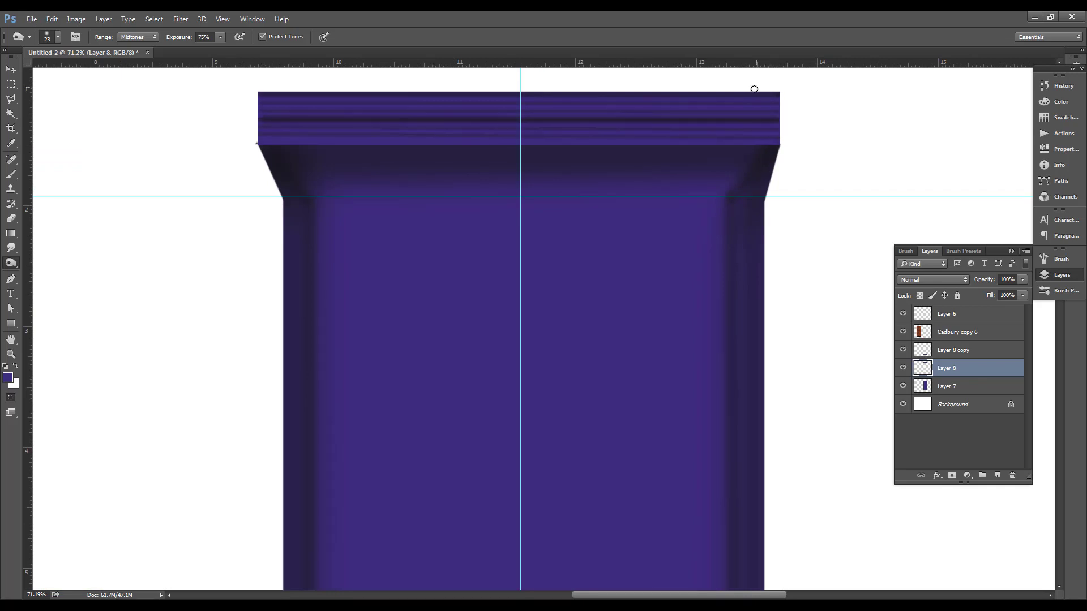
scroll(755, 90, up, 3)
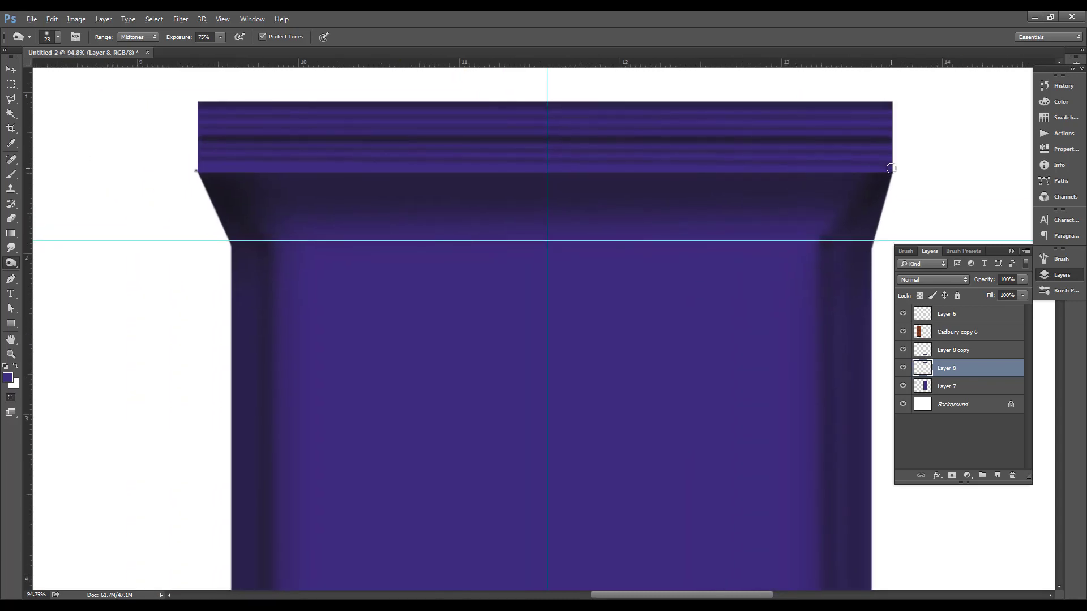
mouse_move(891, 171)
mouse_down()
mouse_move(241, 167)
mouse_move(809, 166)
mouse_up()
key(alt)
scroll(803, 154, down, 6)
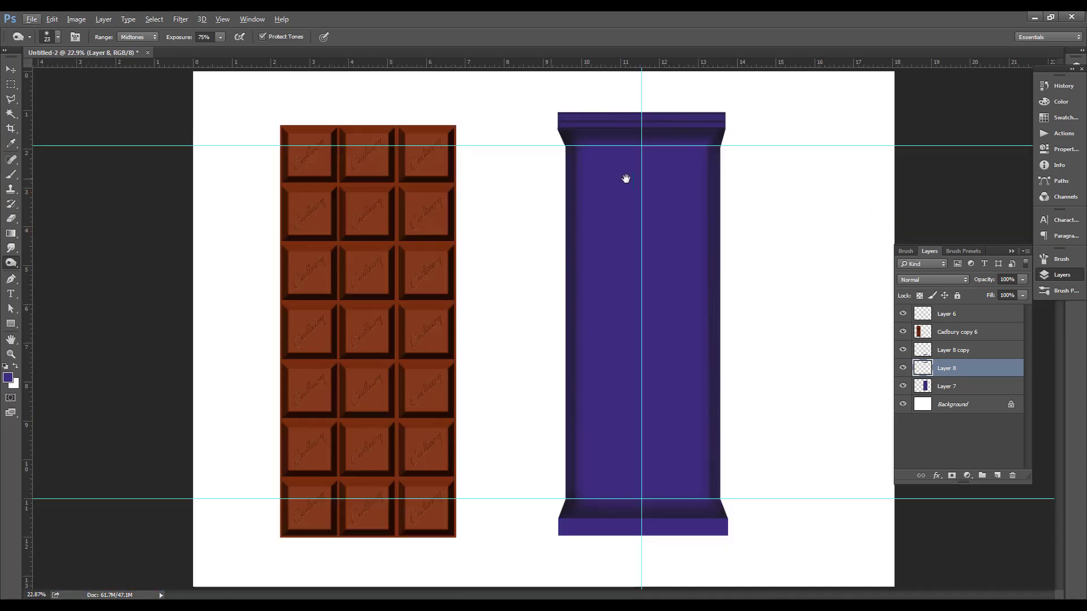
key(v)
scroll(713, 128, up, 5)
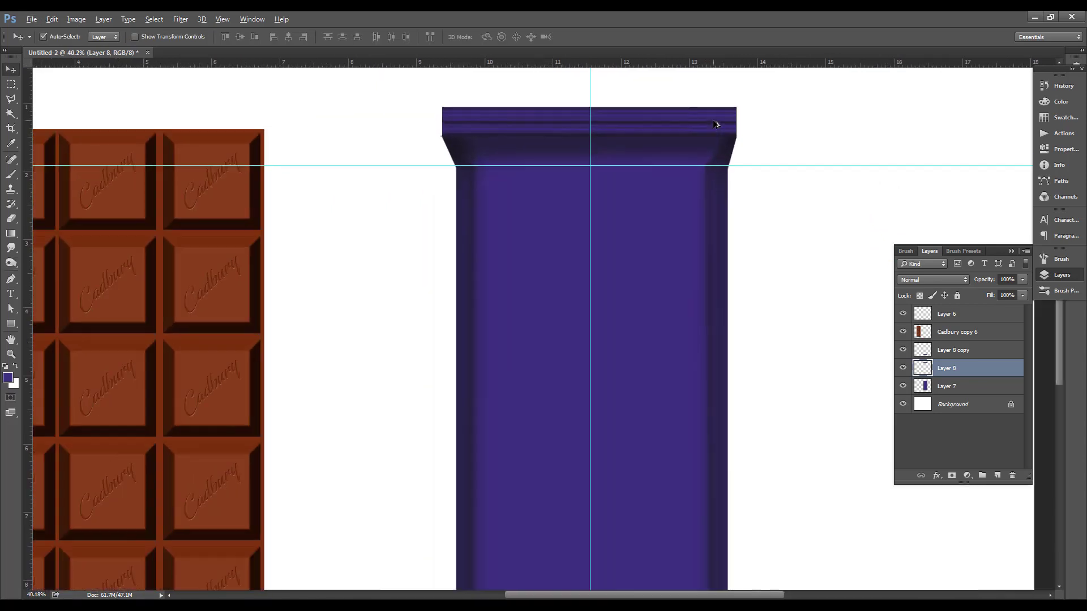
- Switch to the Brush with white as the painting colour at 27 px
click(11, 174)
click(16, 367)
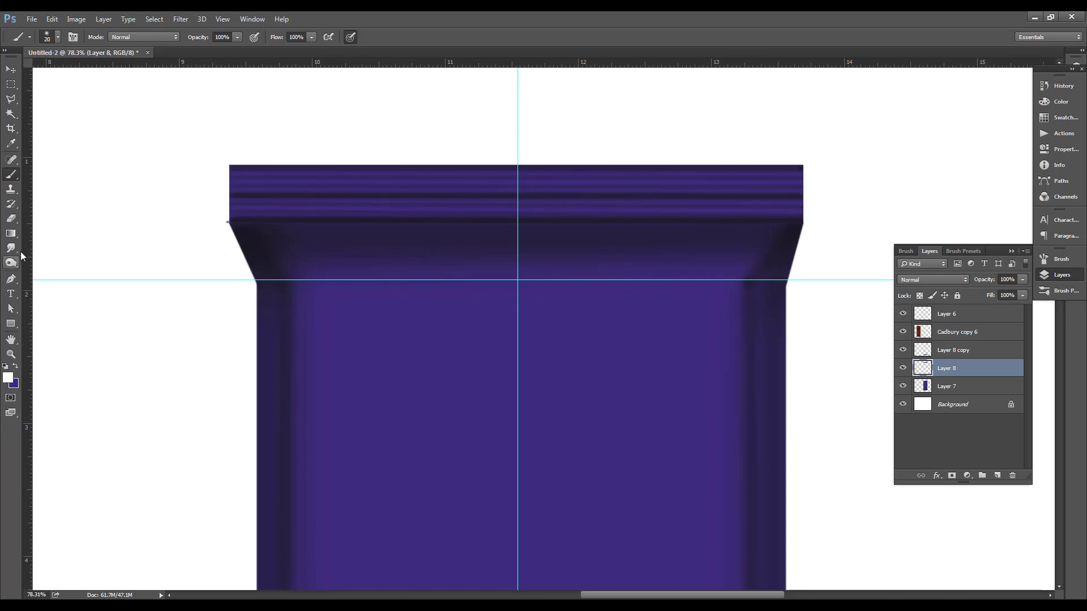
right_click(333, 305)
click(405, 328)
drag(403, 331, 397, 332)
click(601, 116)
click(539, 240)
key(Return)
- Create a new layer and set the brush to a 10 px hard round tip
key(ctrl+shift+alt+n)
mouse_move(385, 324)
mouse_down()
mouse_move(429, 343)
mouse_move(416, 399)
mouse_move(444, 456)
mouse_up()
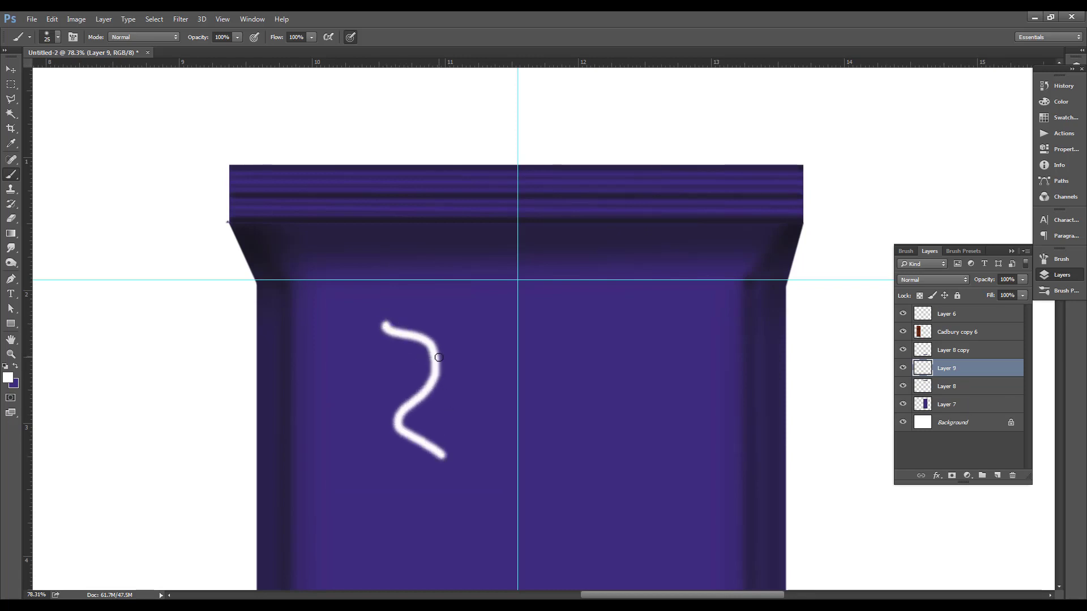
key(ctrl+z)
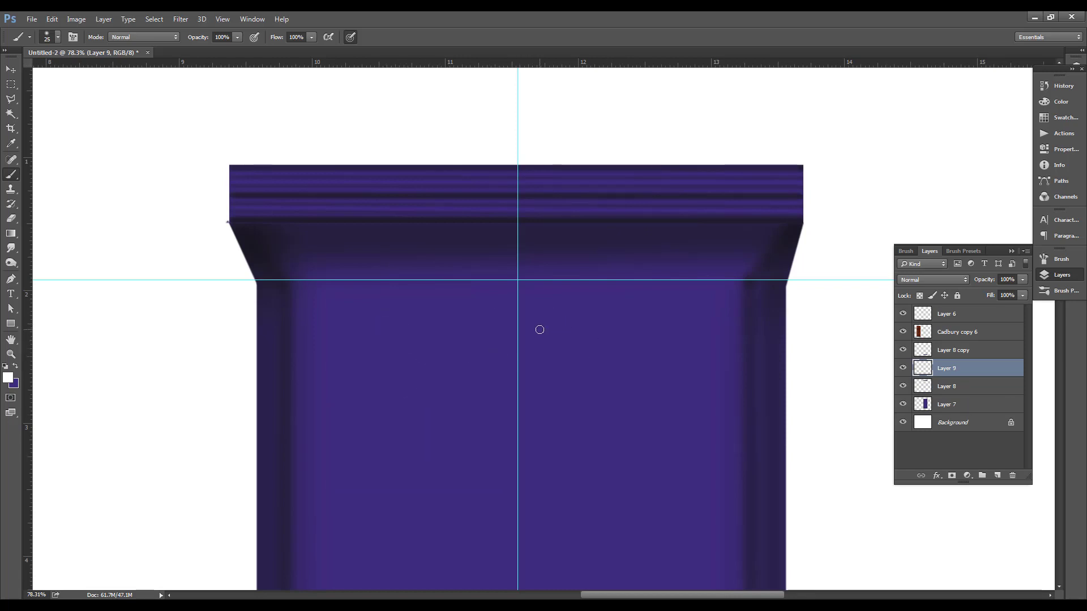
key(F5)
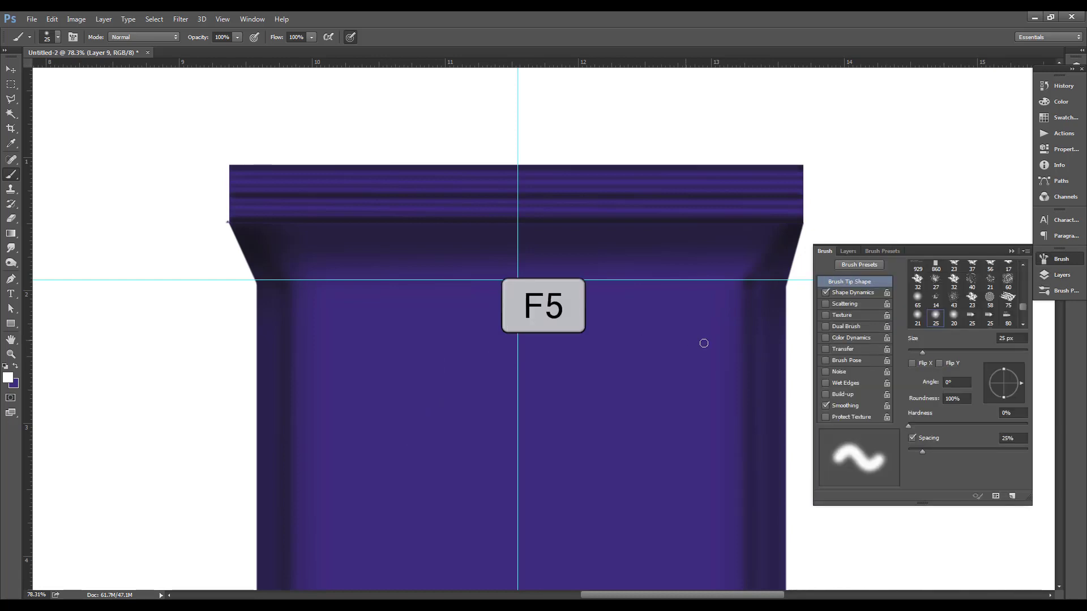
drag(1025, 309, 1022, 267)
click(936, 265)
drag(926, 352, 911, 351)
key(F7)
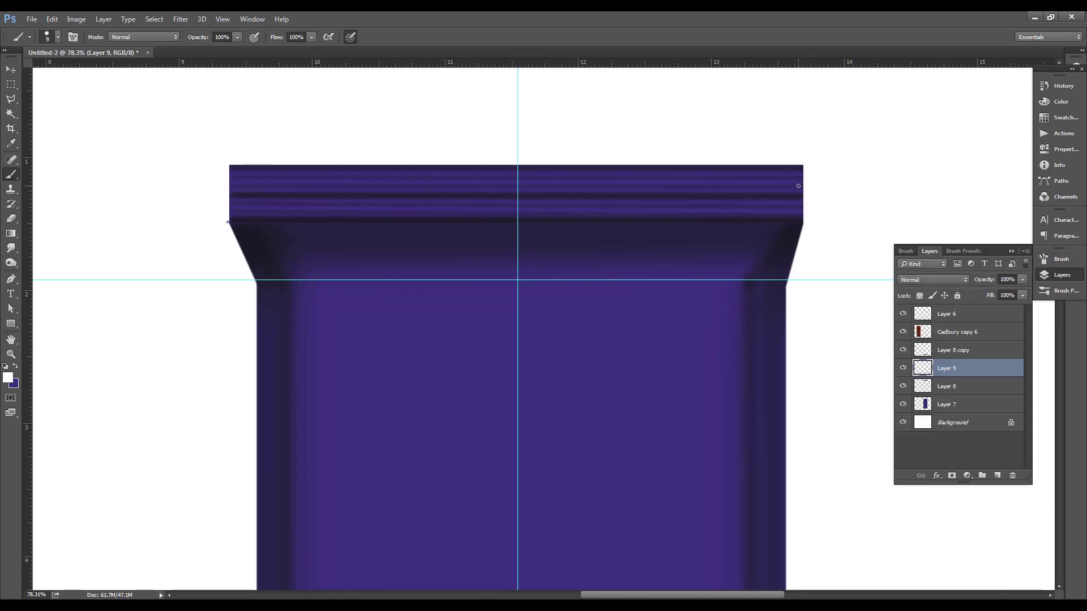
- Draw a straight white line across the top band and make its layer nearly transparent
scroll(803, 181, up, 5)
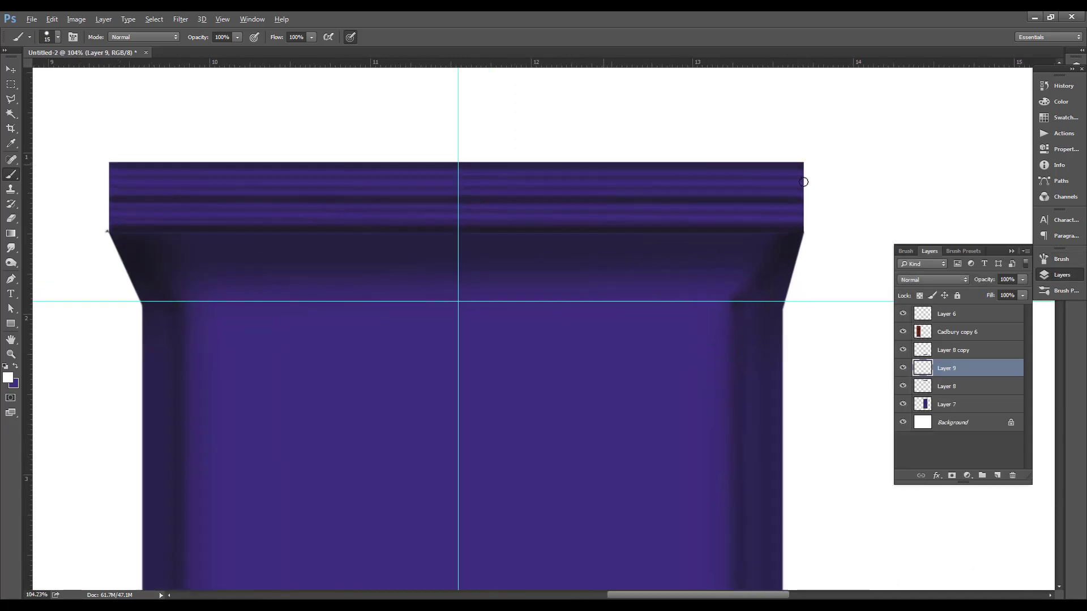
drag(804, 181, 1023, 168)
click(1019, 182)
shift+click(103, 180)
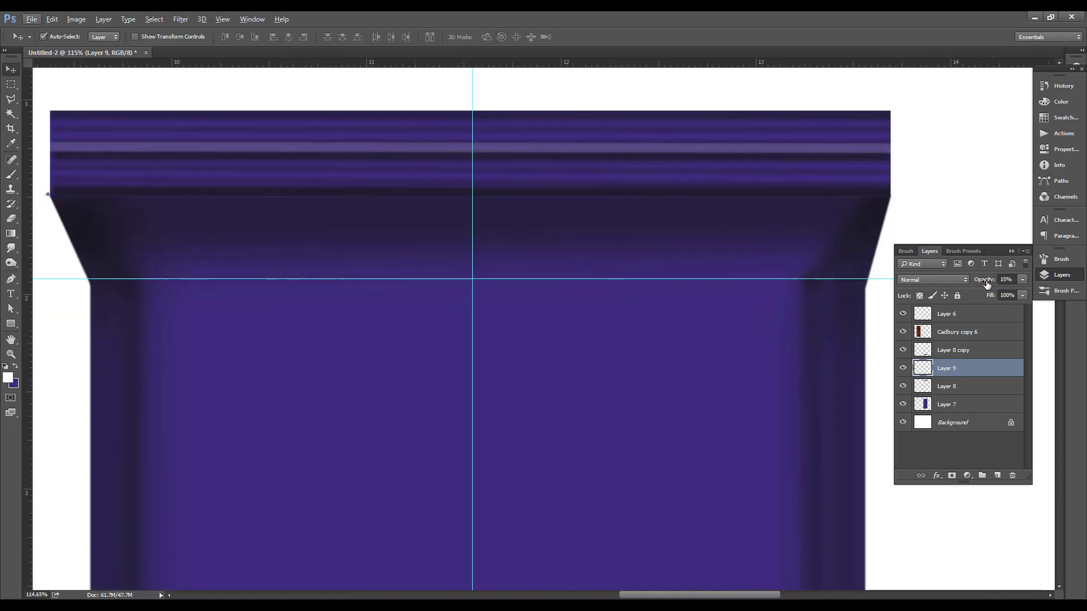
drag(987, 284, 989, 284)
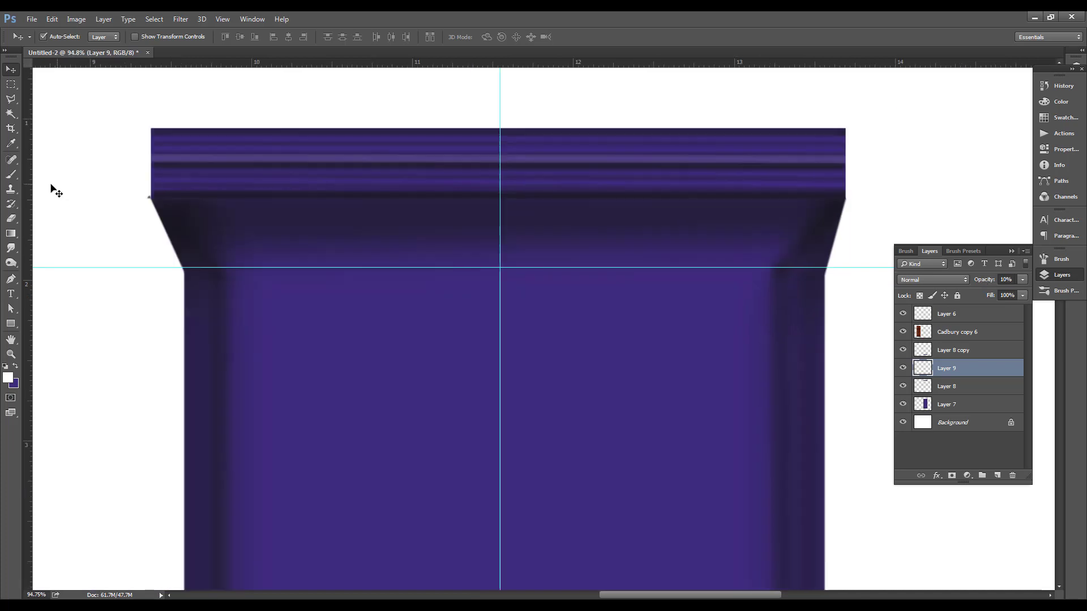
- Erase parts of the white highlight line with the Eraser to break it up
click(11, 218)
right_click(581, 213)
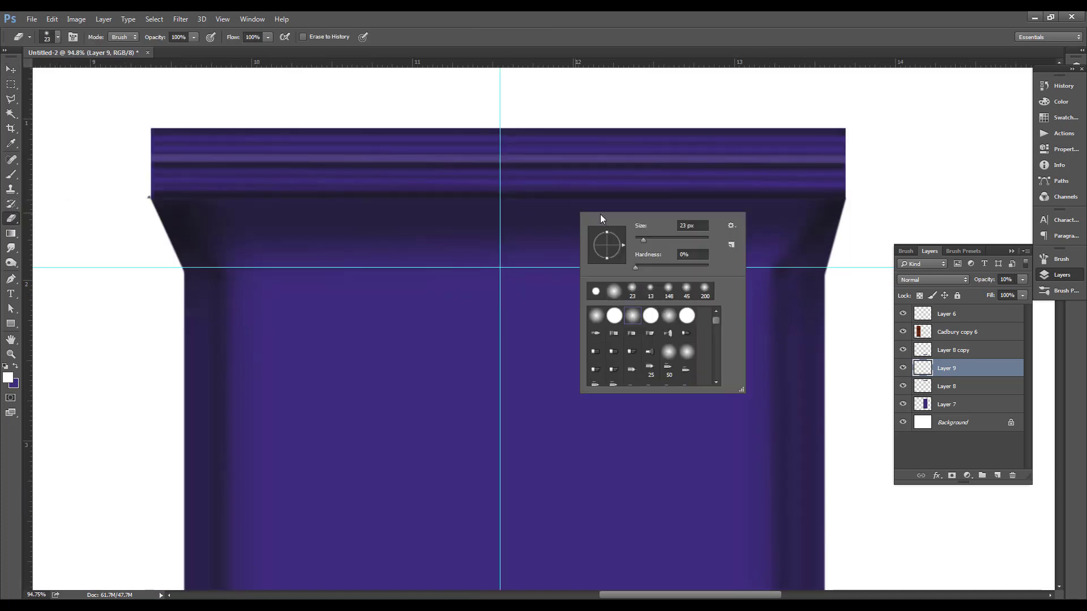
key(Return)
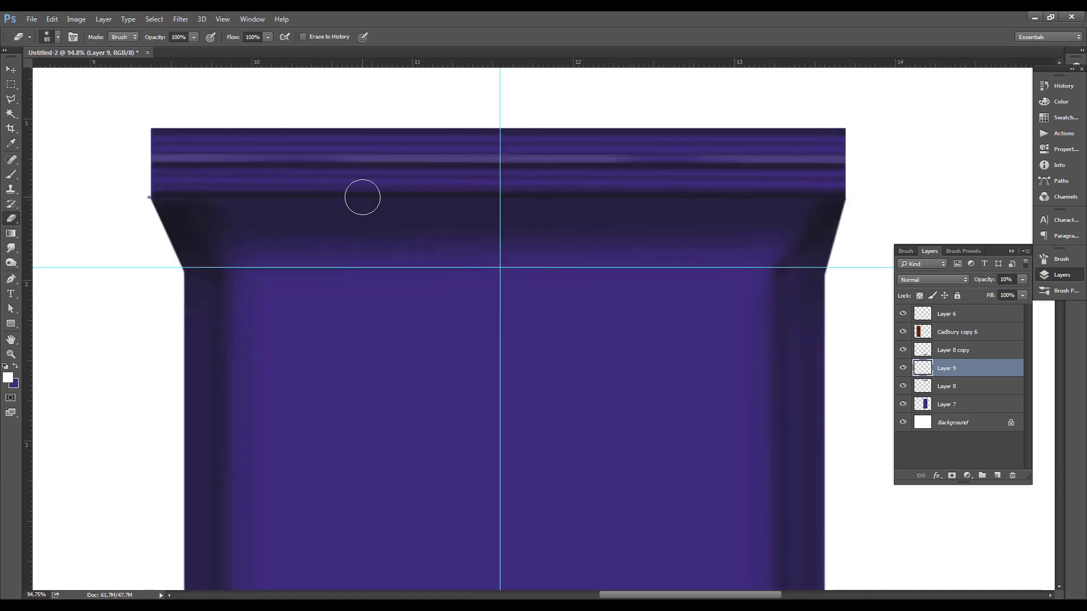
drag(228, 156, 214, 145)
drag(431, 144, 487, 146)
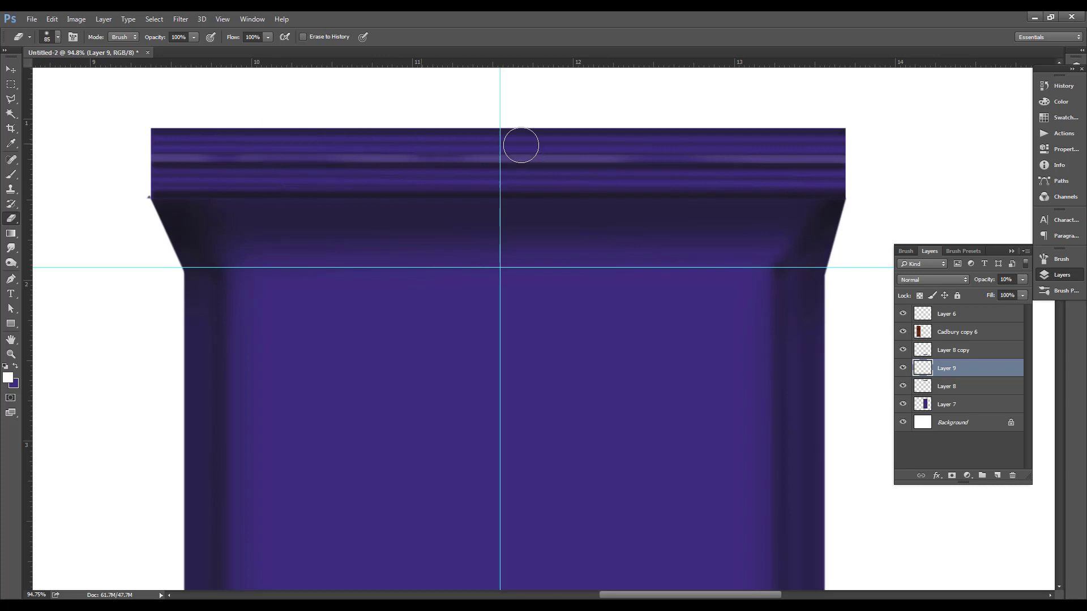
scroll(448, 152, down, 10)
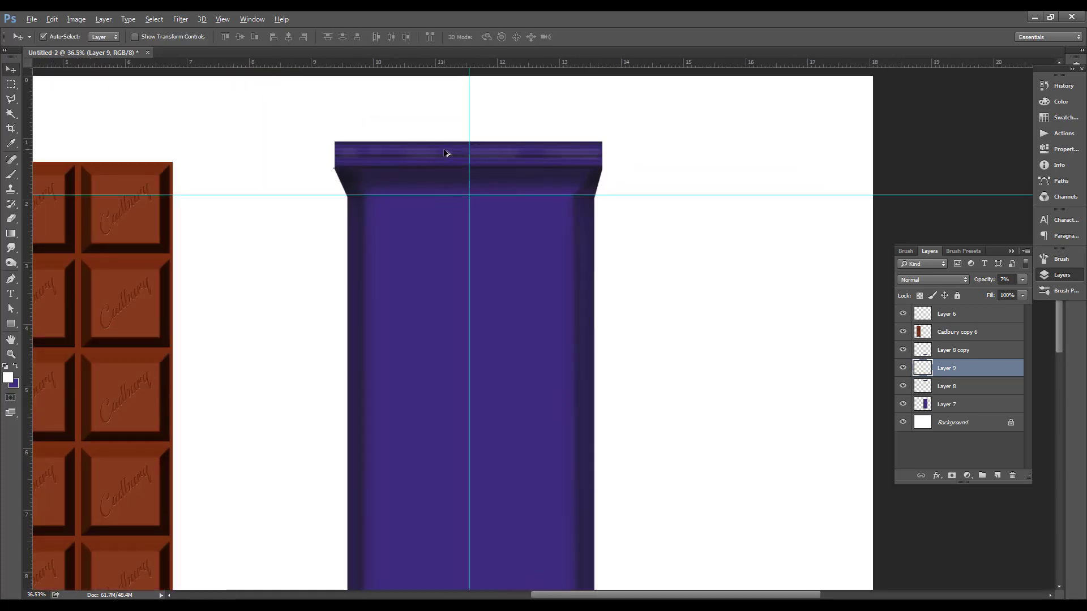
scroll(448, 152, up, 1)
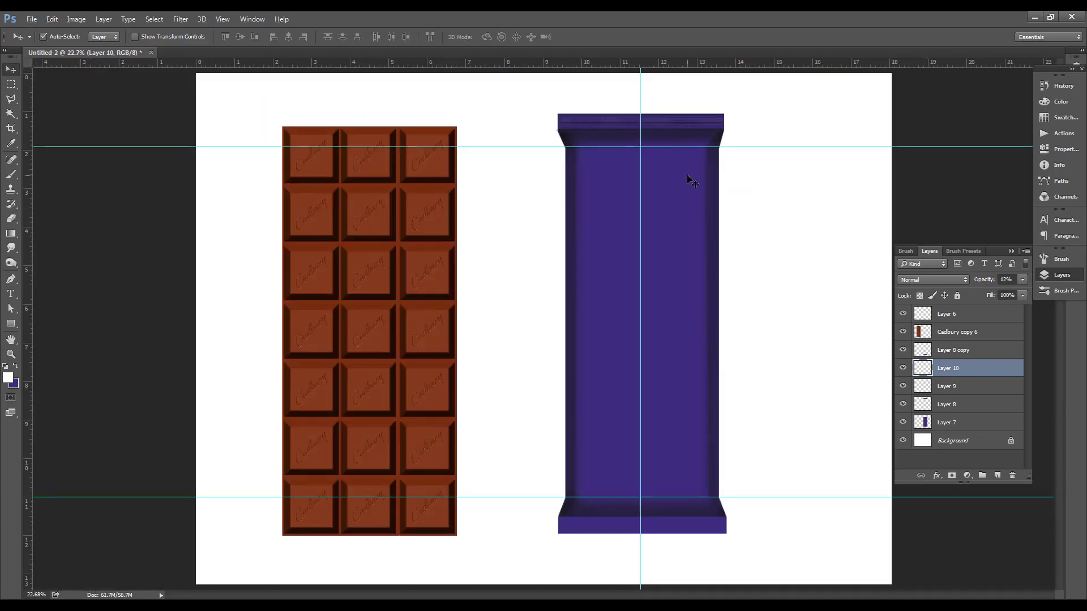
- Add a new layer and set up a 70 px soft-edged brush
key(b)
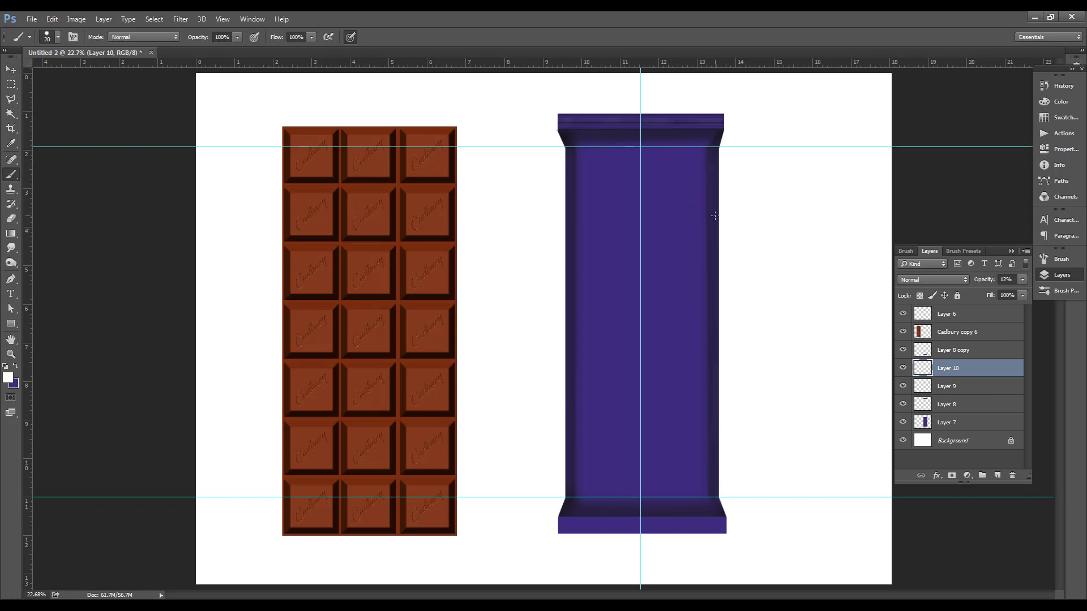
key(bracketright)
click(997, 476)
scroll(677, 158, up, 2)
key(bracketleft)
key(bracketleft)
key(bracketleft)
key(bracketleft)
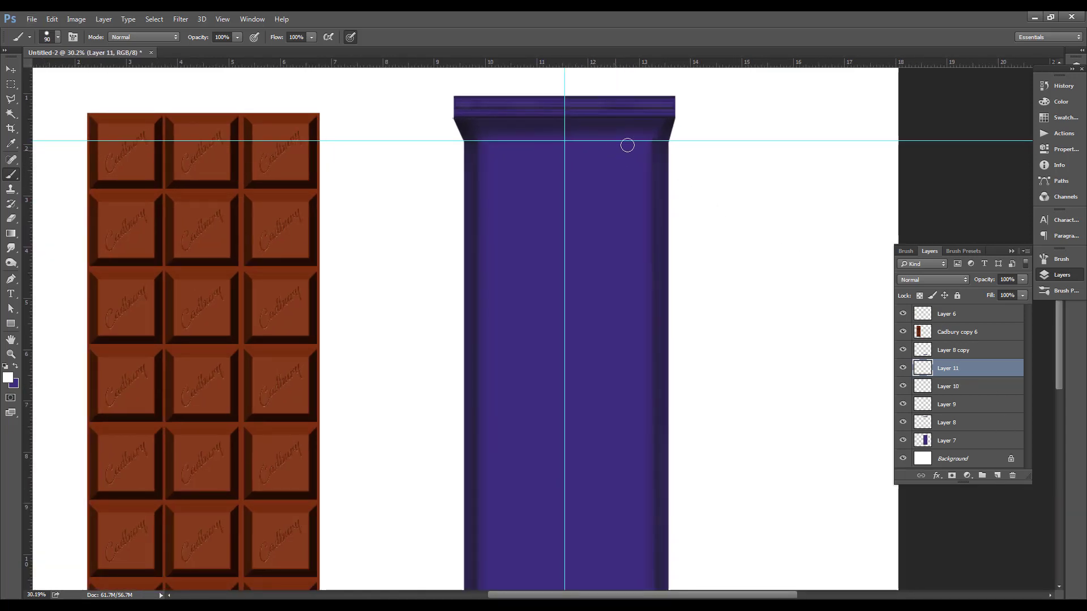
right_click(674, 218)
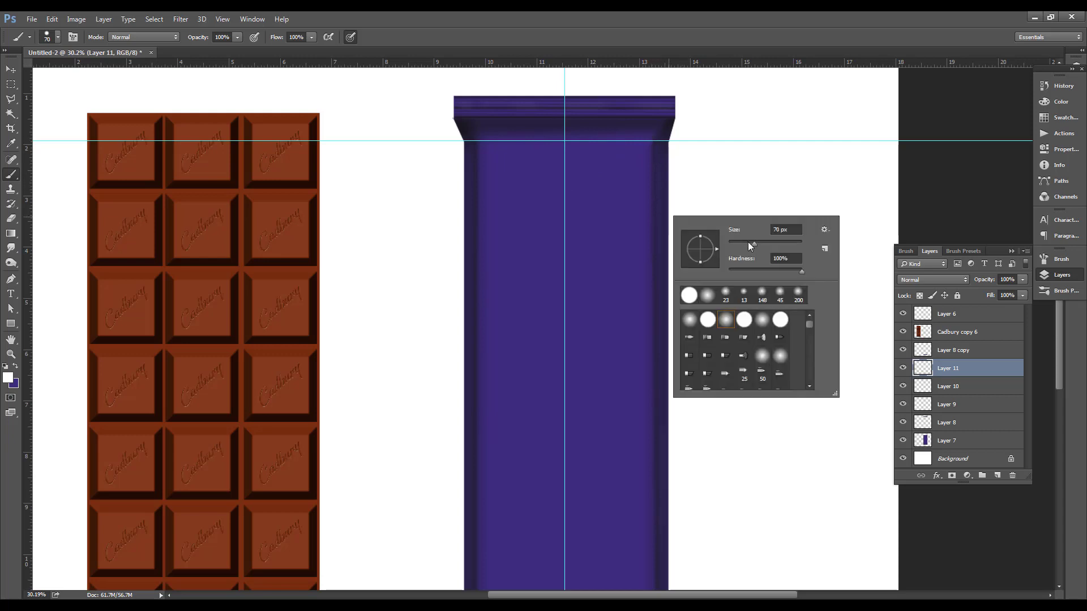
click(708, 298)
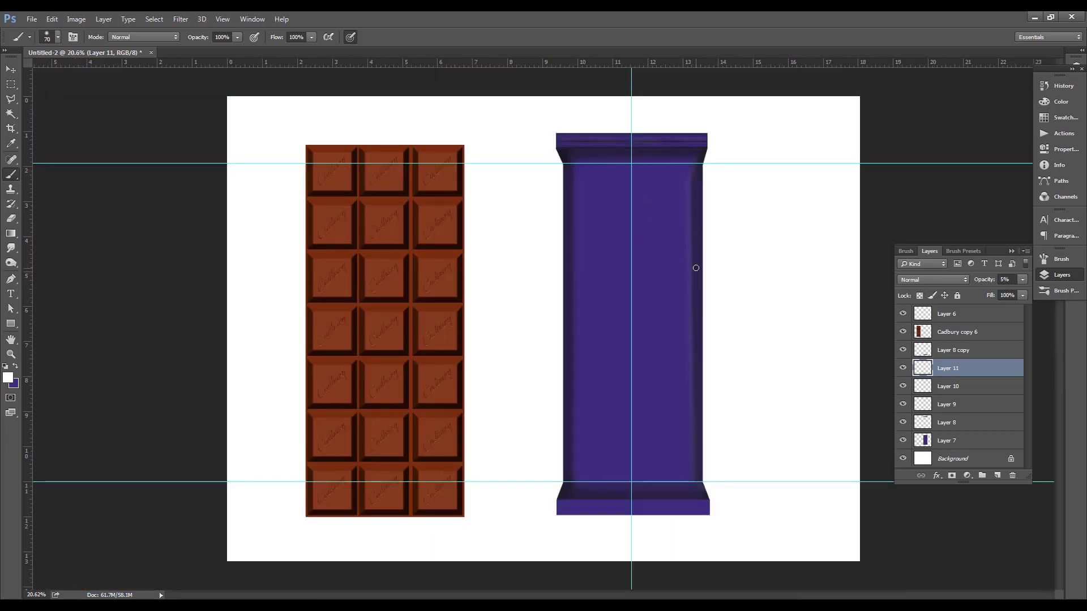
- Copy the highlight stripe to the left, flip the copy horizontally and commit
key(v)
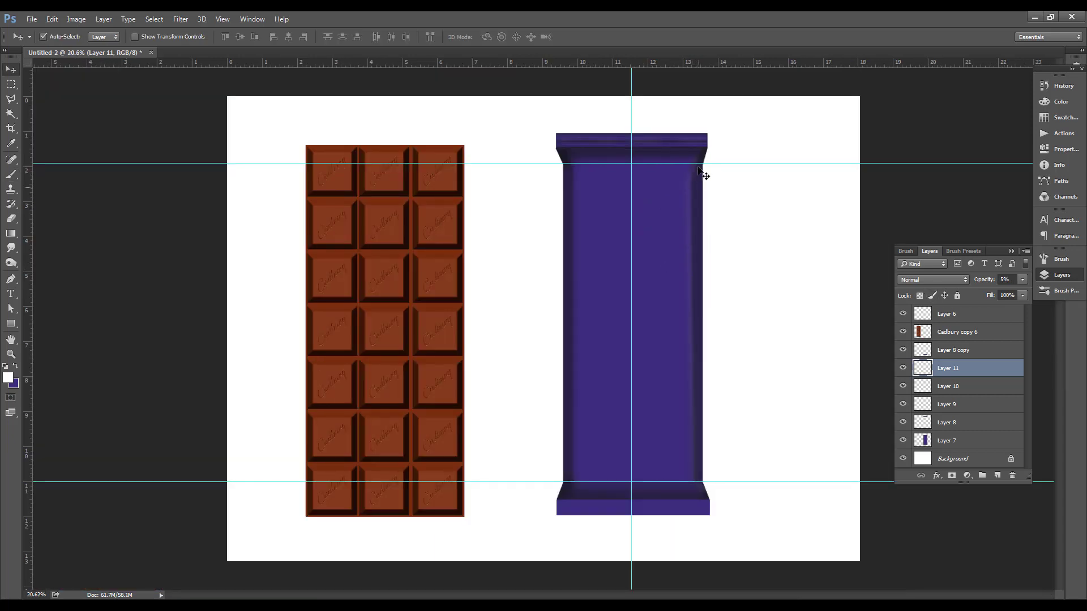
scroll(698, 164, up, 1)
drag(708, 192, 588, 193)
key(ctrl+j)
key(ctrl+t)
right_click(605, 249)
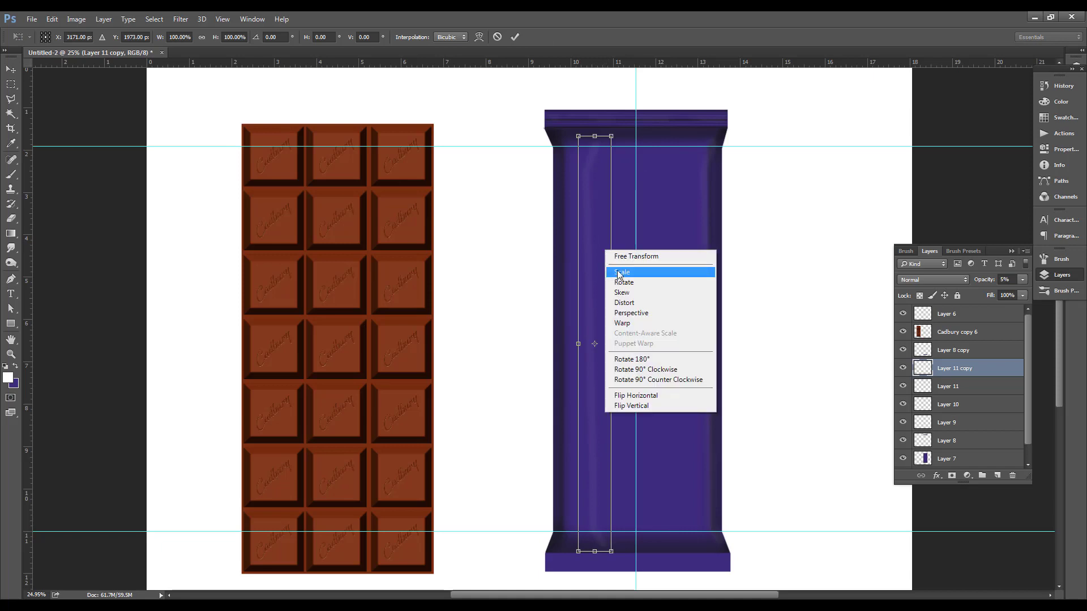
right_click(599, 222)
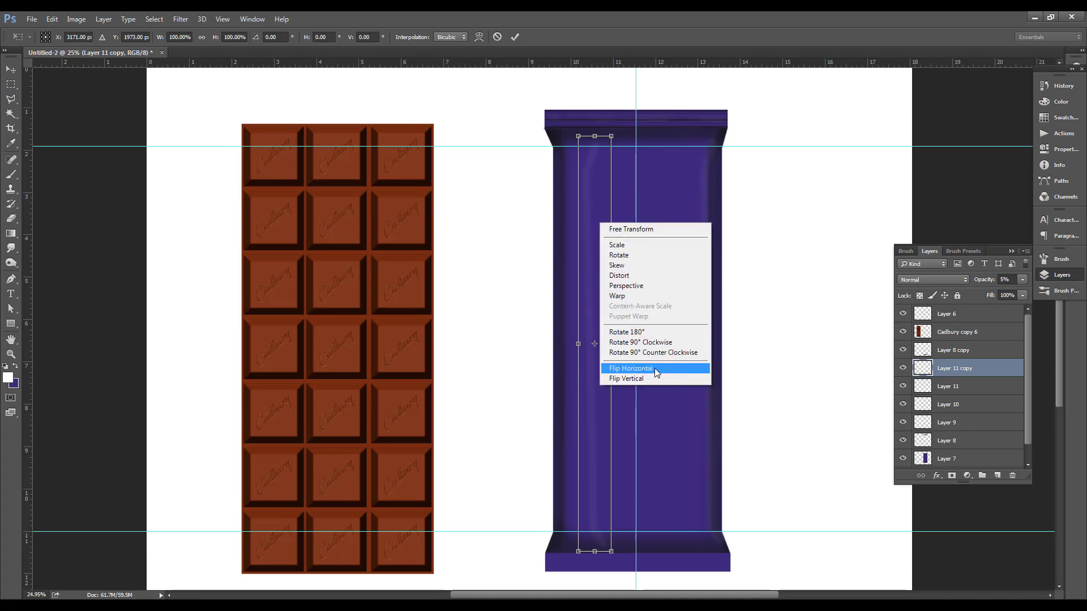
click(655, 368)
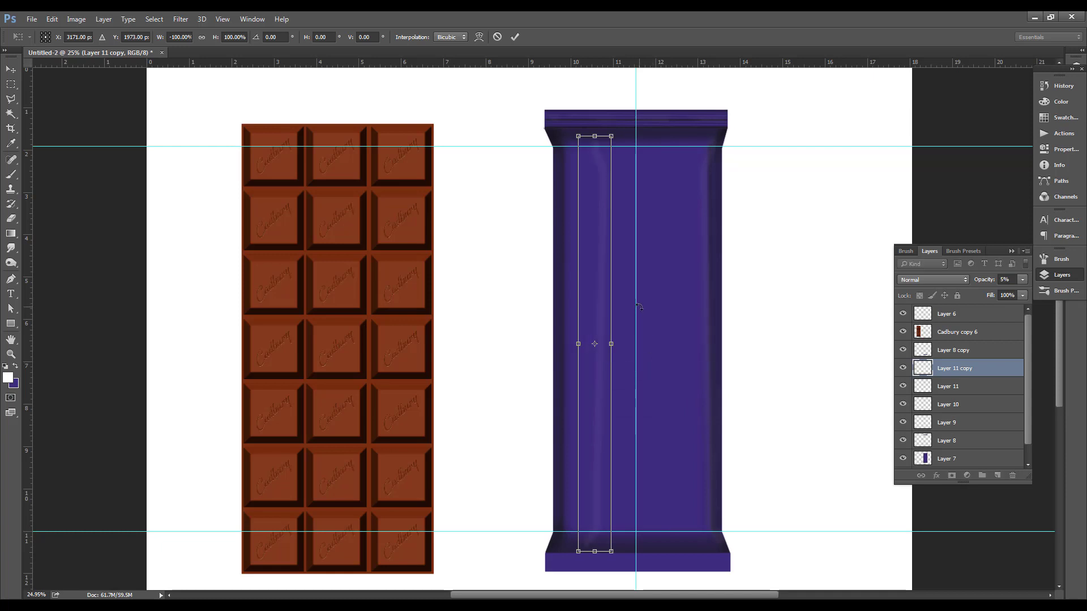
key(Return)
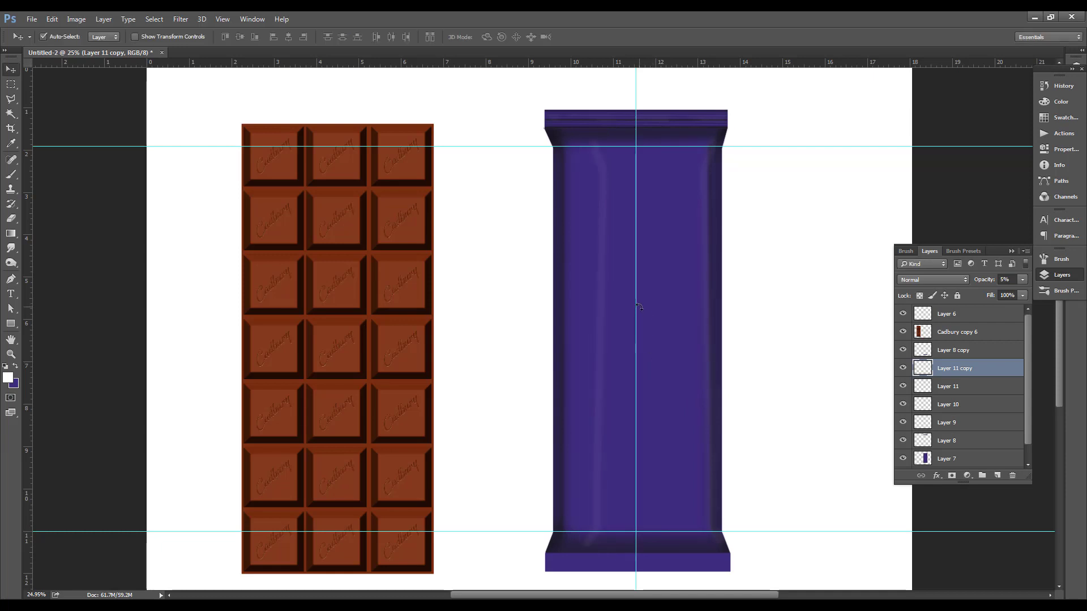
- Move Layer 11 copy to the wrapper's left edge and toggle the guides off with Ctrl+H
drag(605, 255, 573, 246)
drag(990, 281, 986, 282)
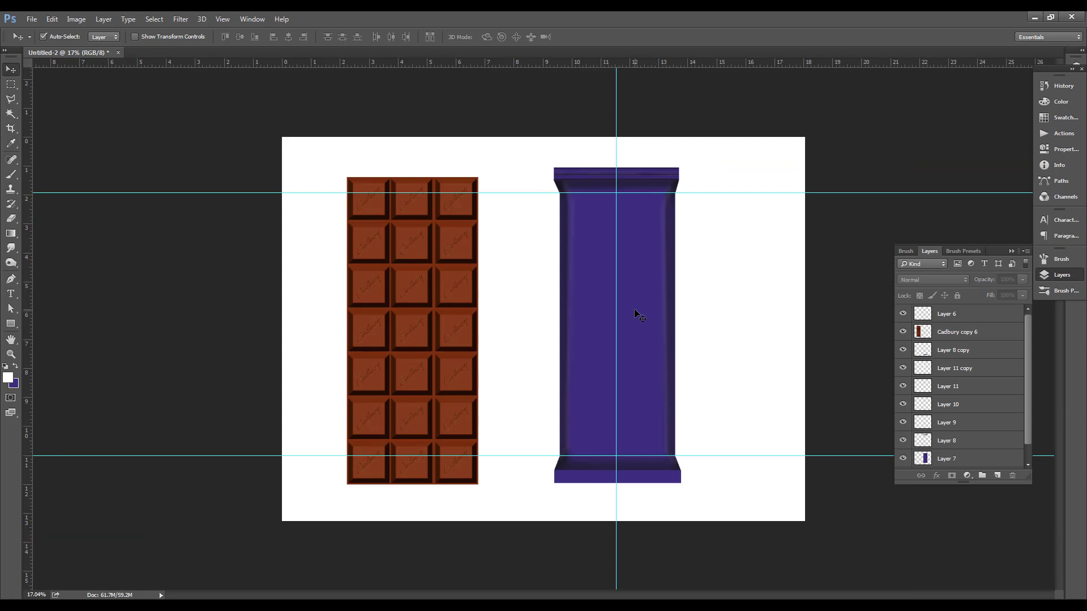
scroll(679, 233, up, 1)
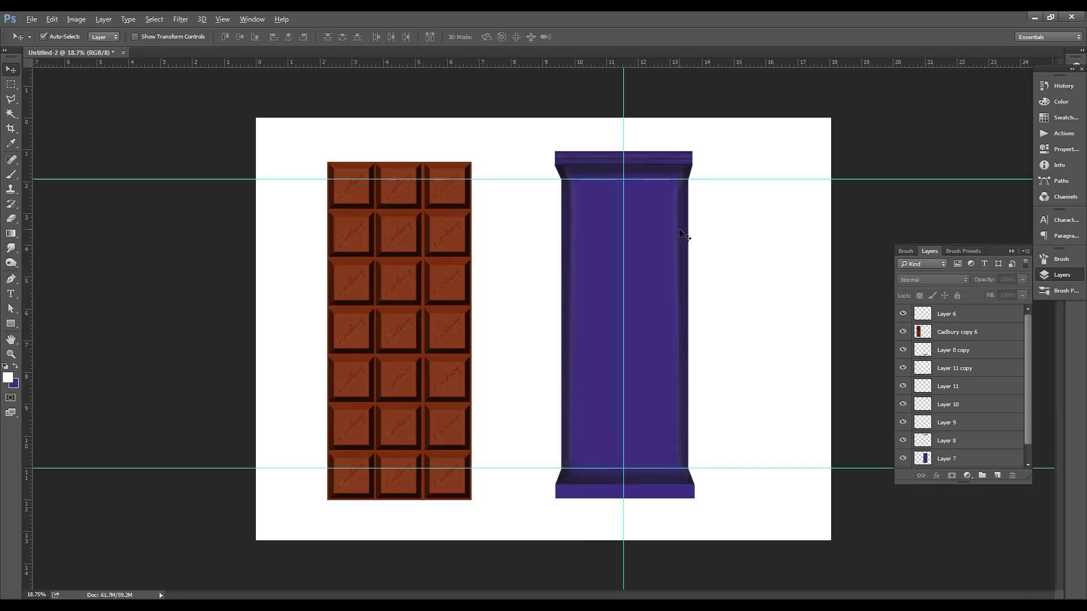
key(ctrl+h)
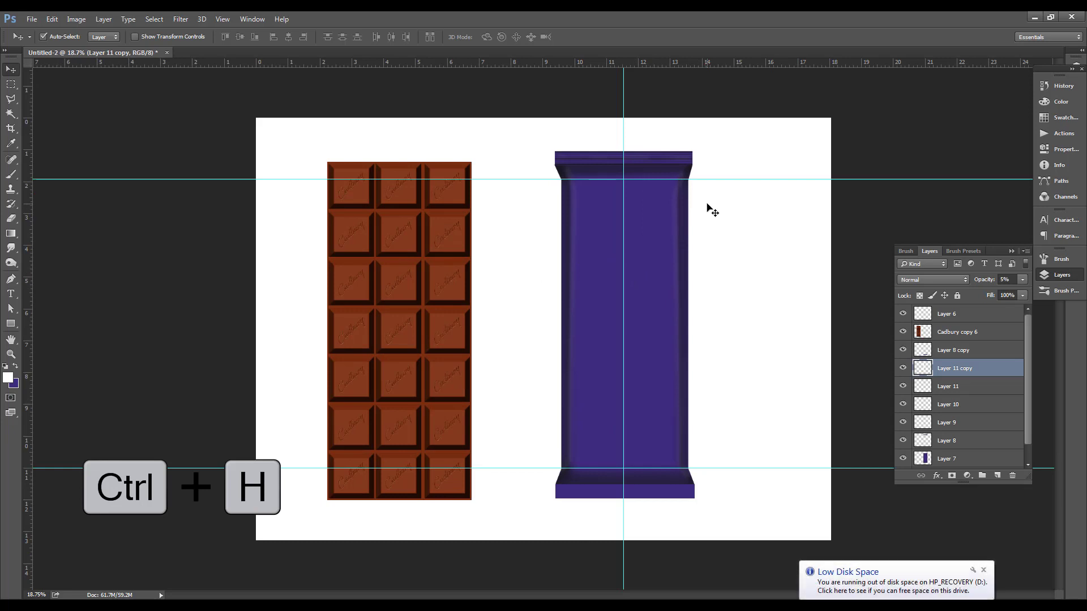
key(ctrl)
key(ctrl+h)
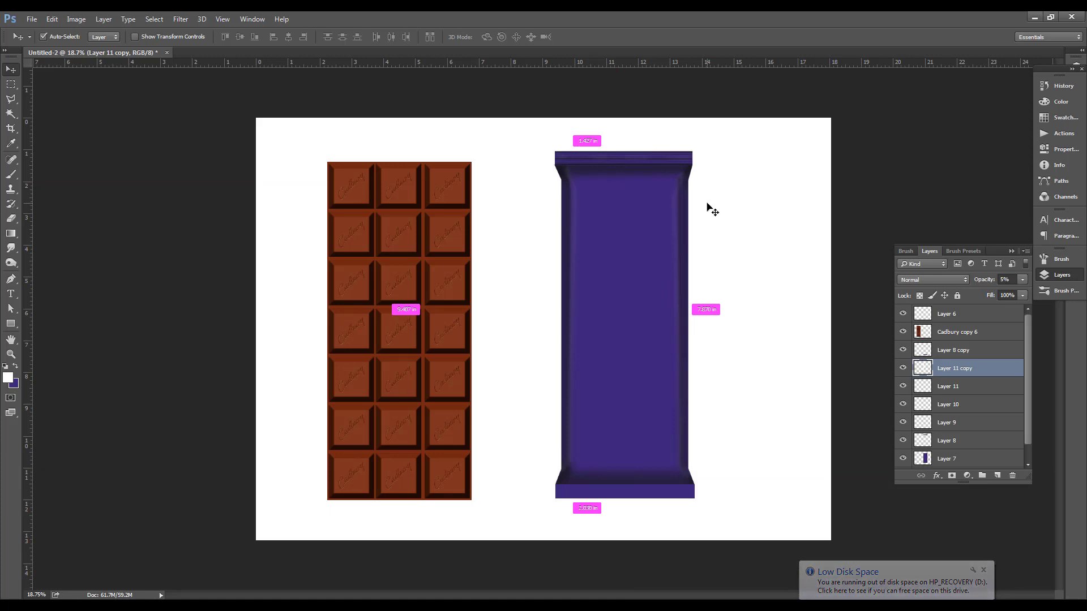
key(ctrl+h)
key(ctrl+h)
key(ctrl+h)
key(ctrl+h)
key(ctrl+h)
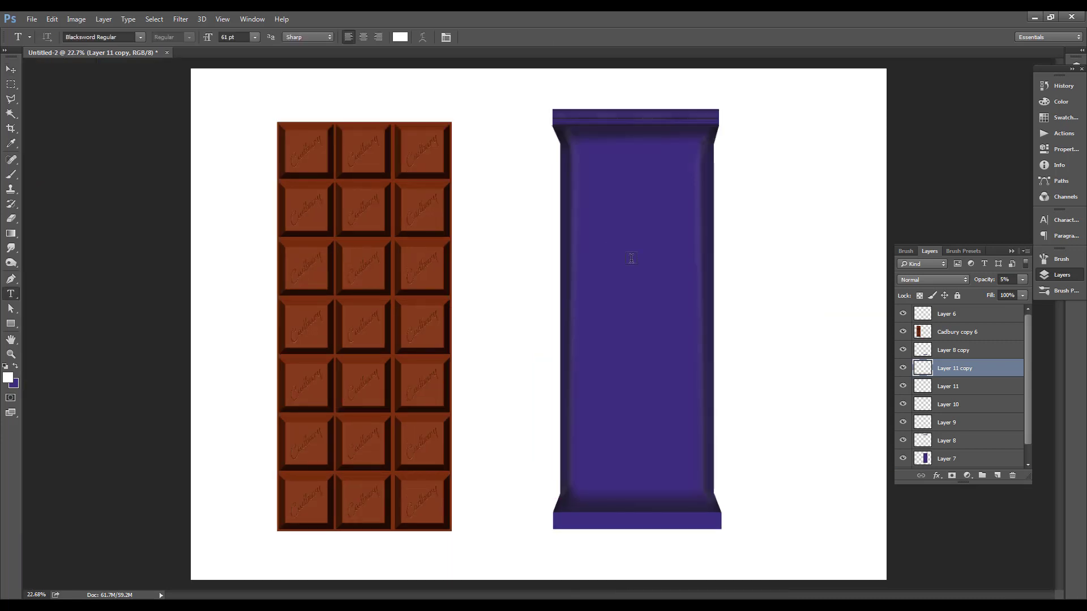
- Paste the 'Dairy Milk' text onto the wrapper and set it in Cambria Bold
click(606, 245)
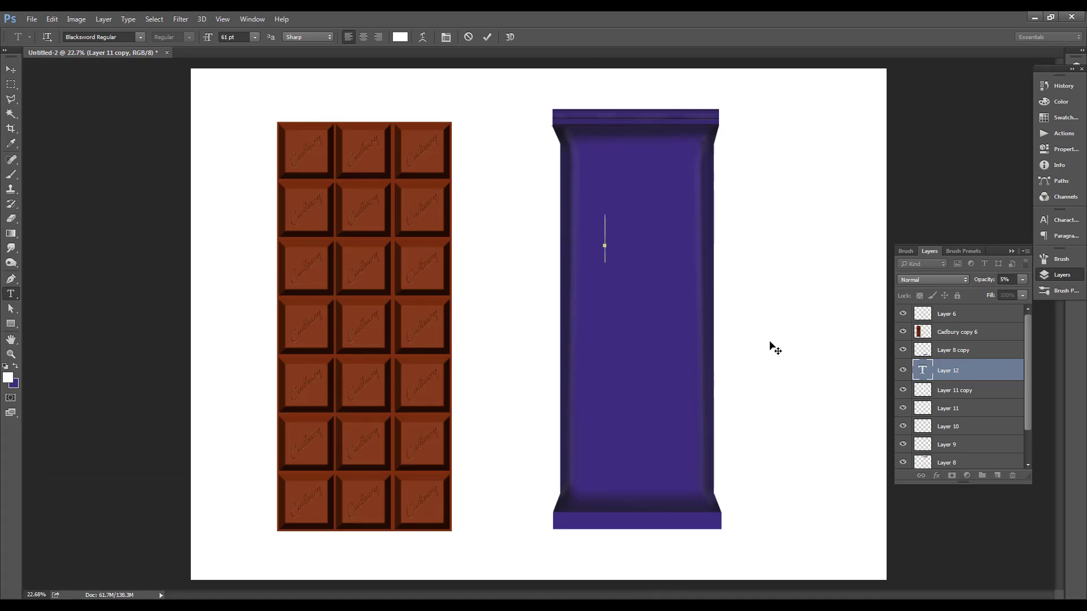
text(Dairy Milk)
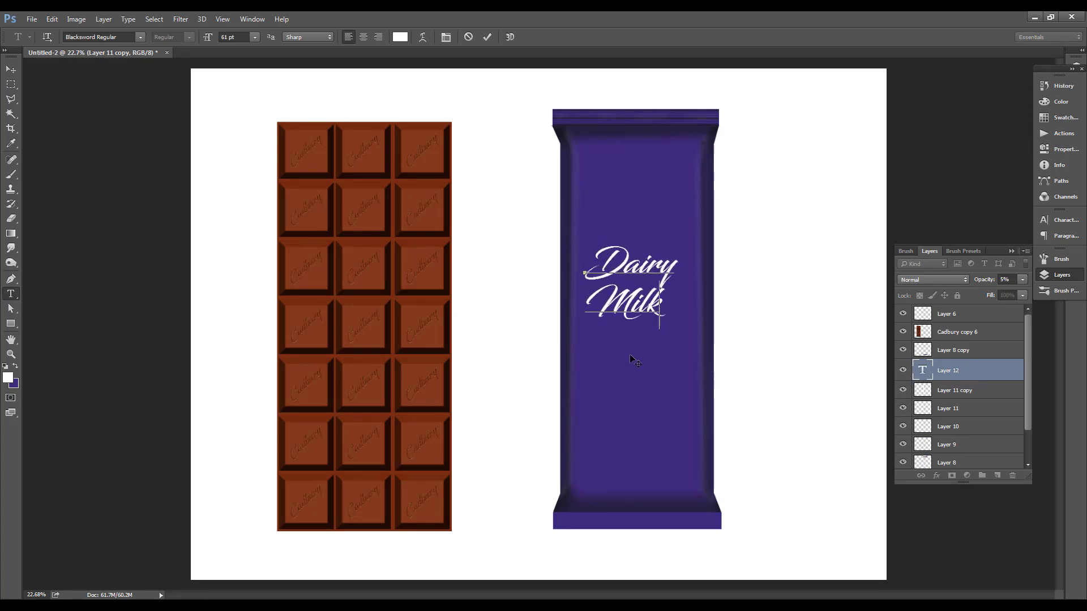
key(ctrl+a)
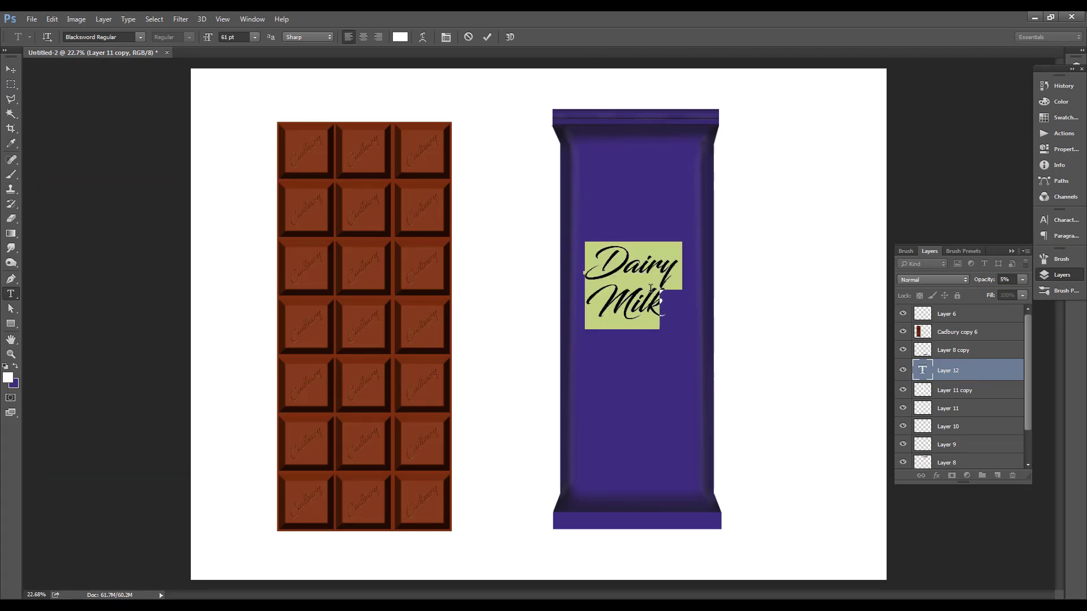
click(140, 37)
drag(296, 84, 294, 102)
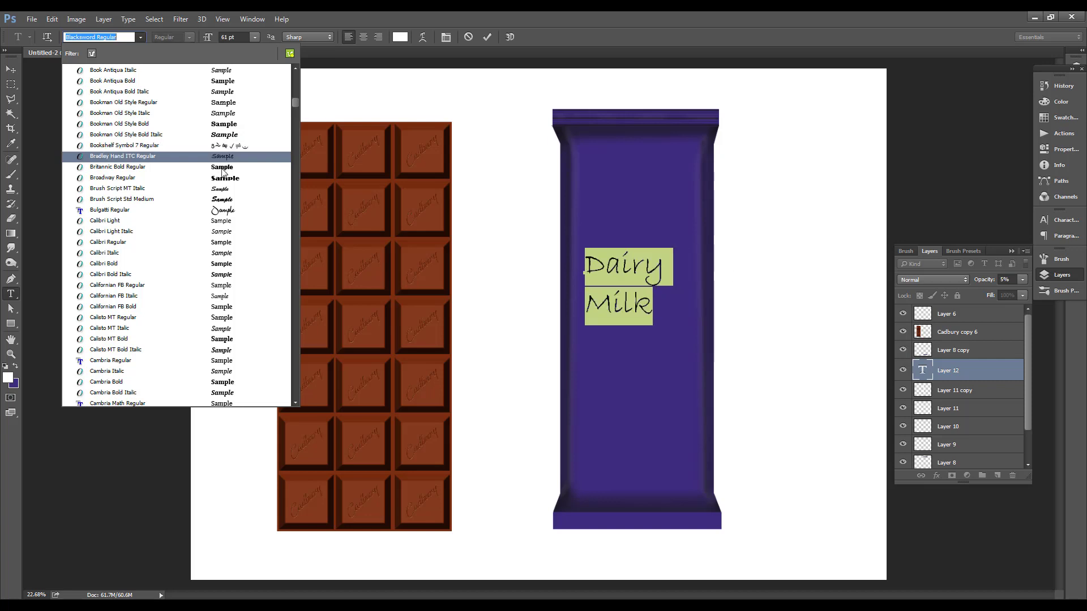
scroll(221, 319, down, 2)
scroll(221, 320, down, 1)
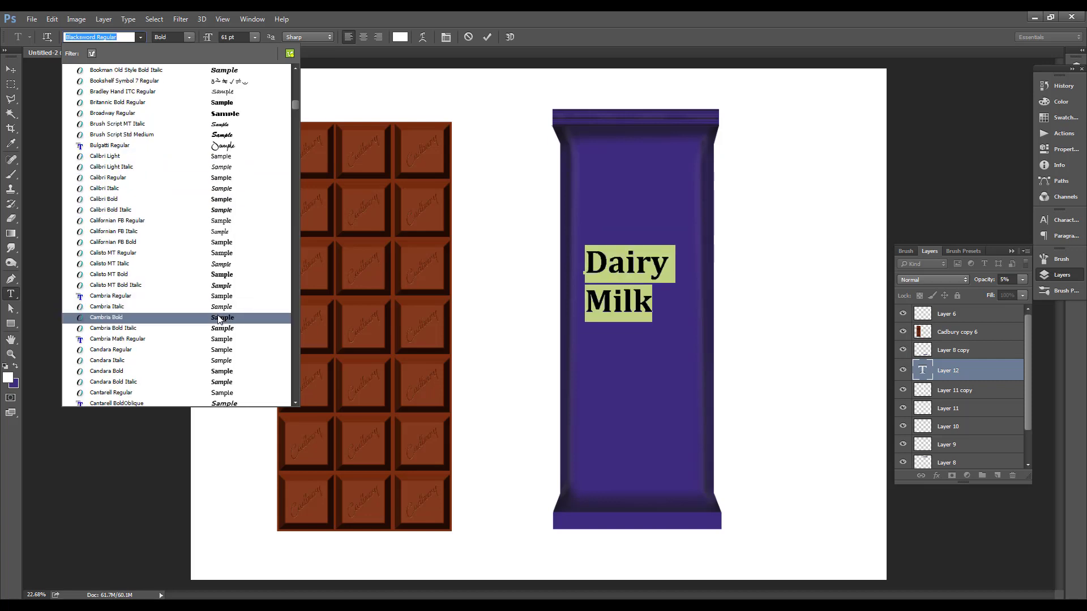
click(220, 319)
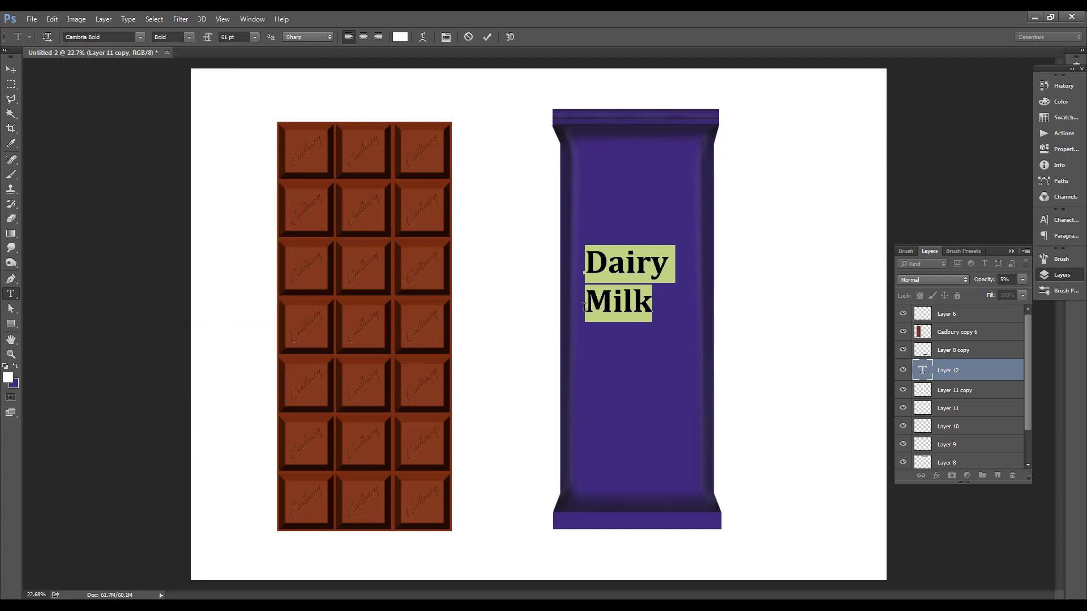
- Centre the two text lines and position the block on the wrapper
click(363, 37)
drag(645, 240, 718, 242)
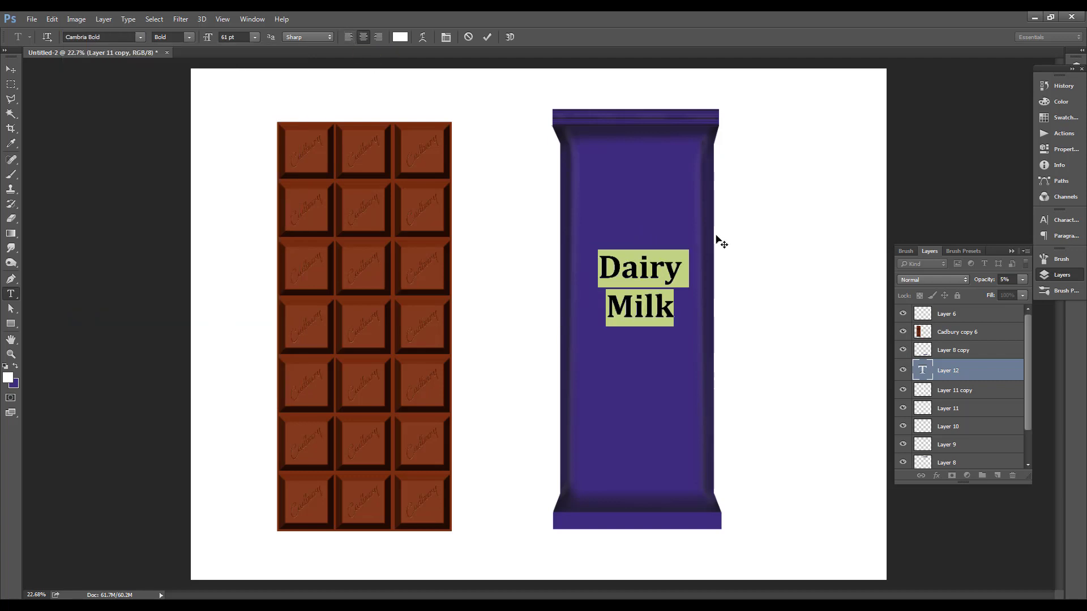
click(351, 37)
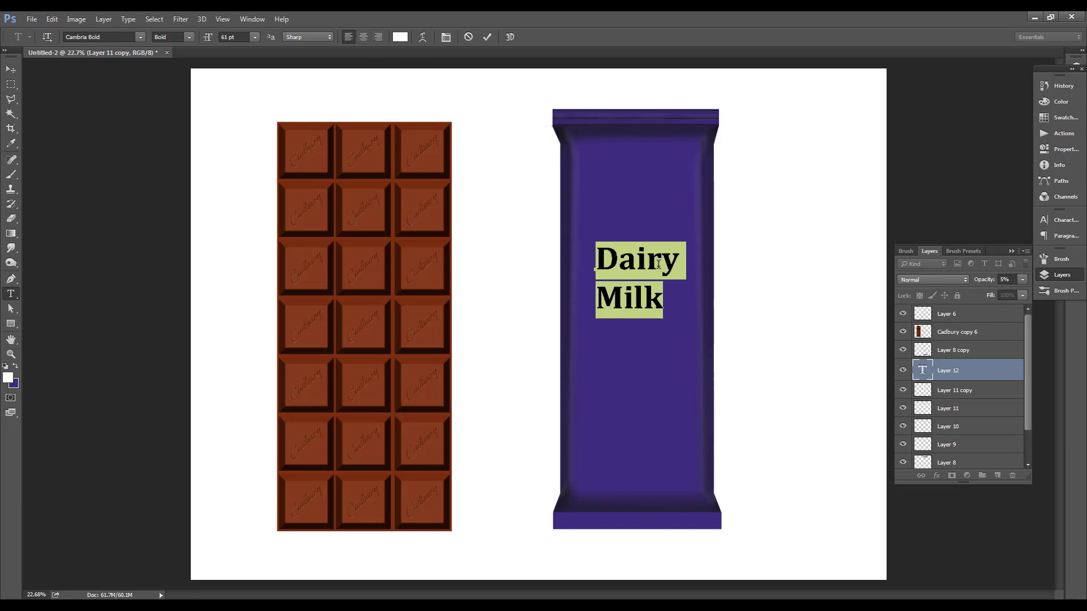
drag(659, 264, 659, 256)
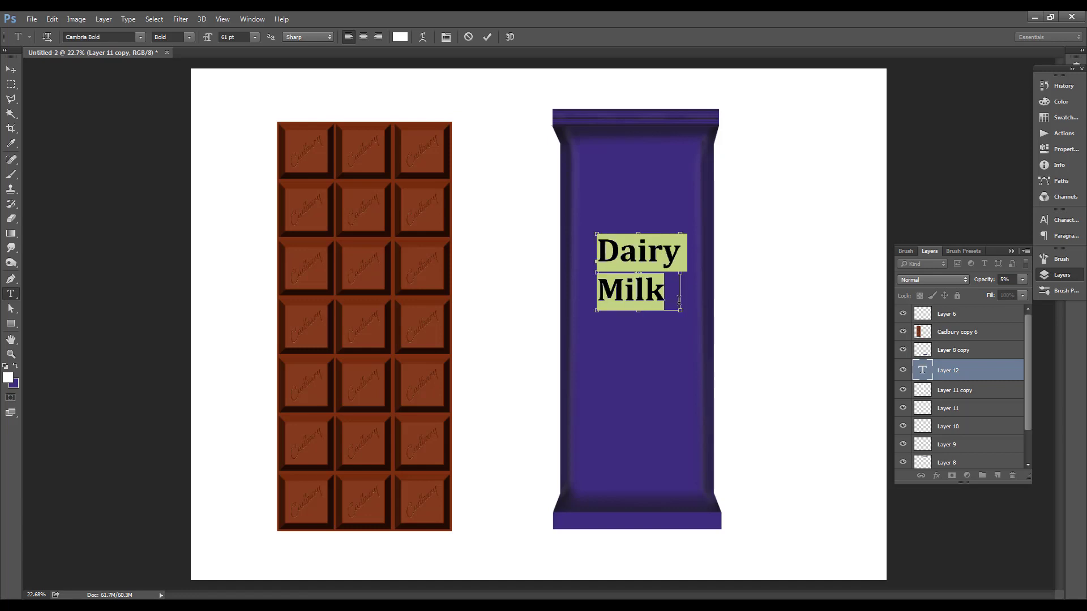
key(ctrl+shift+l)
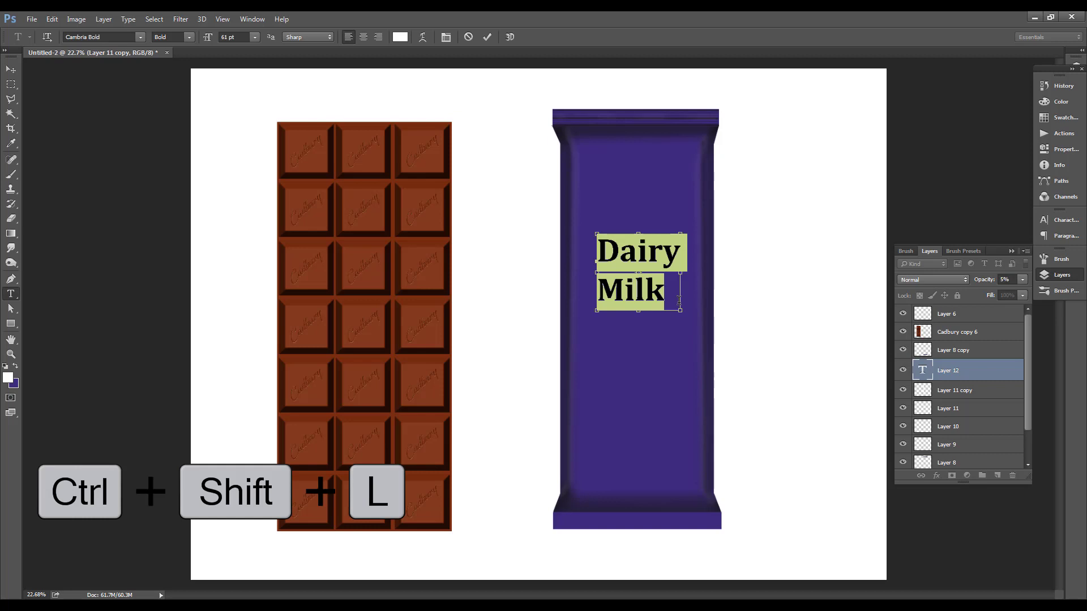
key(ctrl+shift+r)
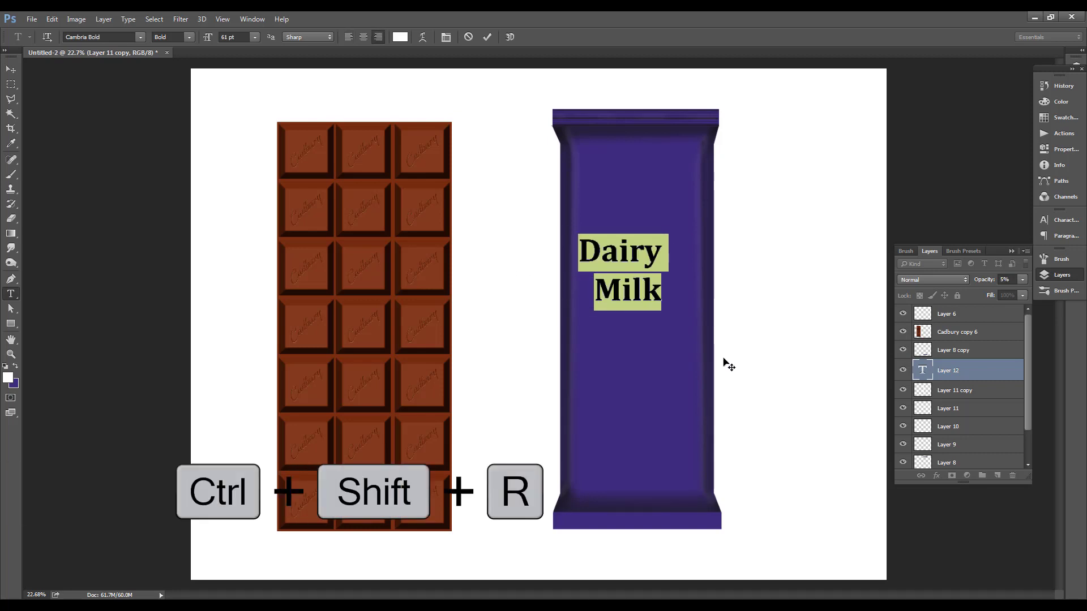
drag(723, 364, 735, 360)
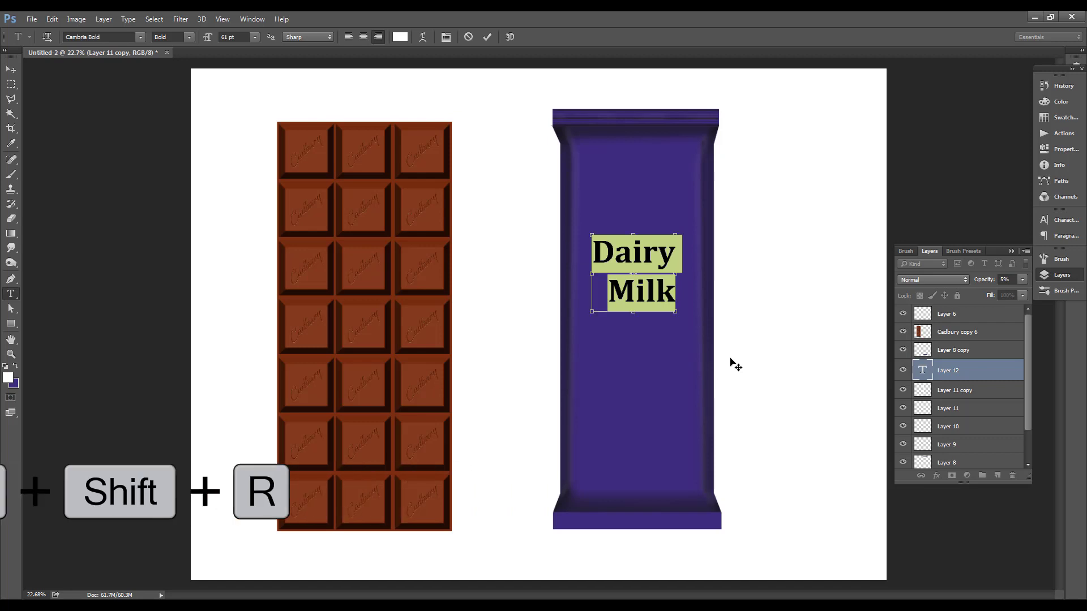
key(ctrl+shift+c)
drag(731, 364, 654, 378)
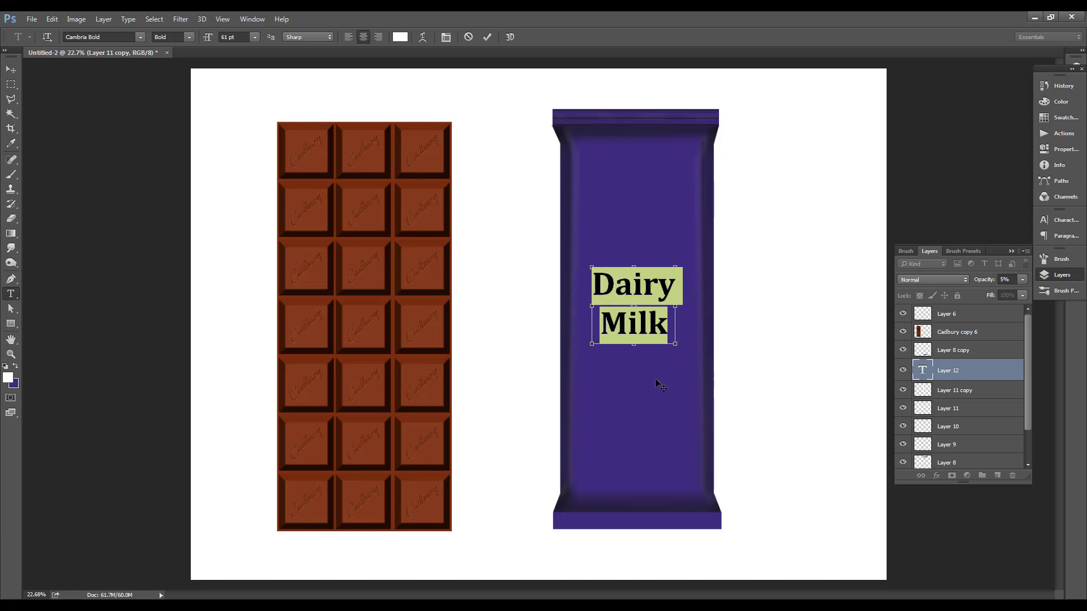
- Enlarge the 'Dairy Milk' text to 88 pt and commit it
key(ctrl+shift+period)
key(ctrl+shift+period)
key(ctrl+shift+period)
key(ctrl+shift+period)
key(ctrl+shift+period)
key(ctrl+shift+period)
key(ctrl+shift+period)
key(ctrl+shift+period)
key(ctrl+shift+period)
key(ctrl+shift+period)
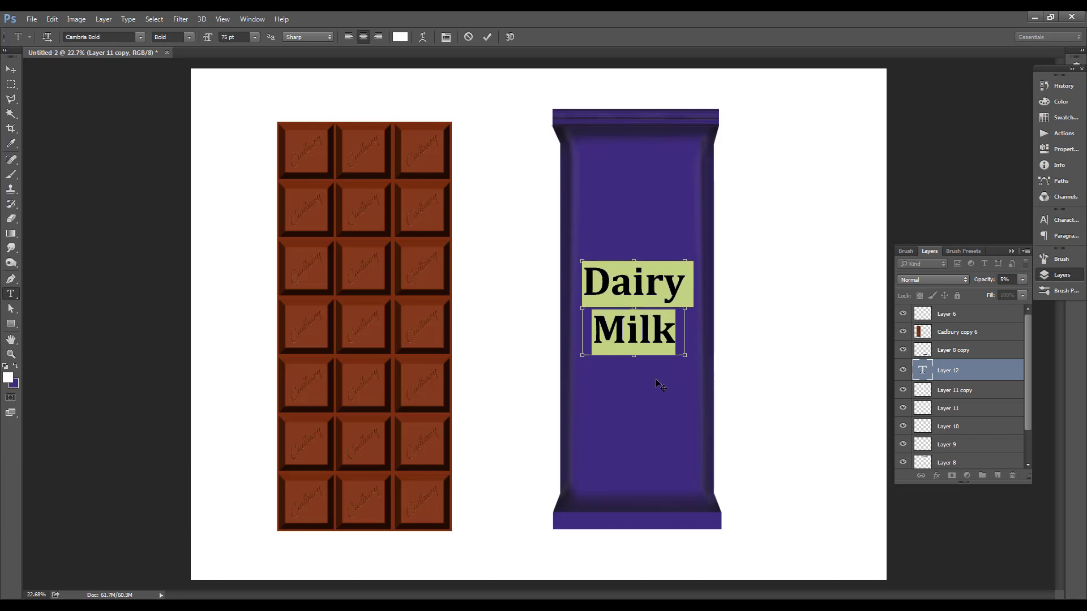
key(ctrl+shift+period)
key(ctrl+shift+period)
key(ctrl+shift+period)
key(ctrl+shift+period)
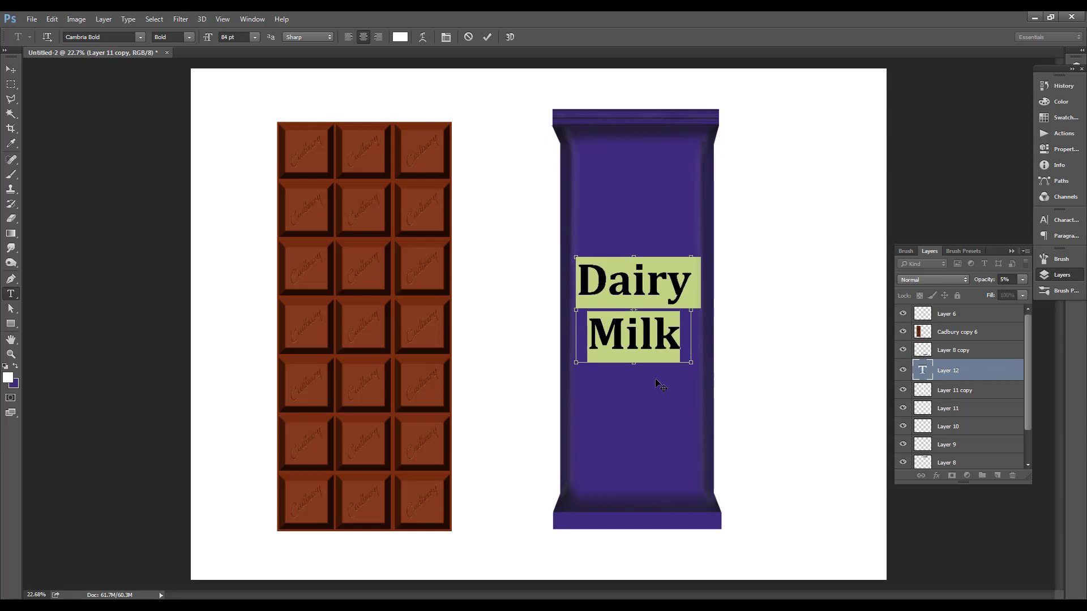
key(ctrl+Return)
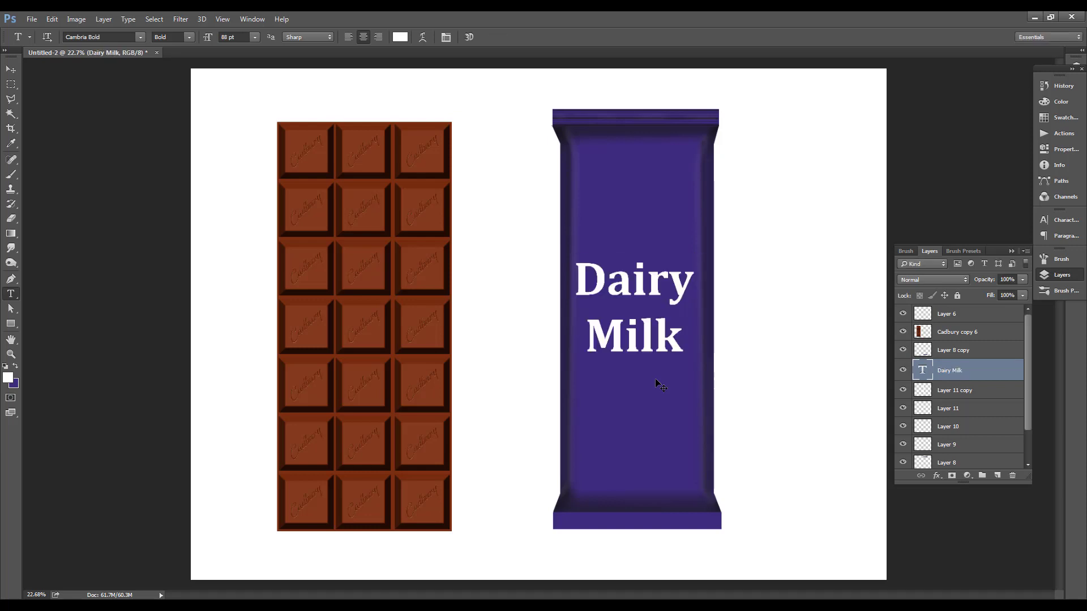
- Give the 'Dairy Milk' text a drop shadow with 6 px distance, 57% opacity and a slightly smaller size
key(v)
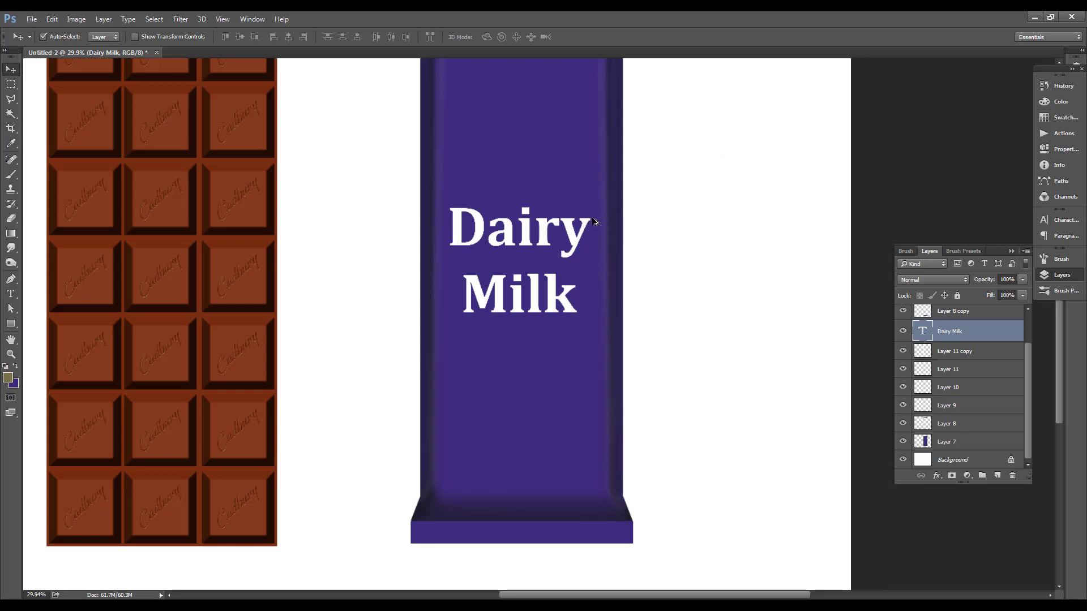
drag(524, 235, 607, 239)
scroll(607, 238, up, 3)
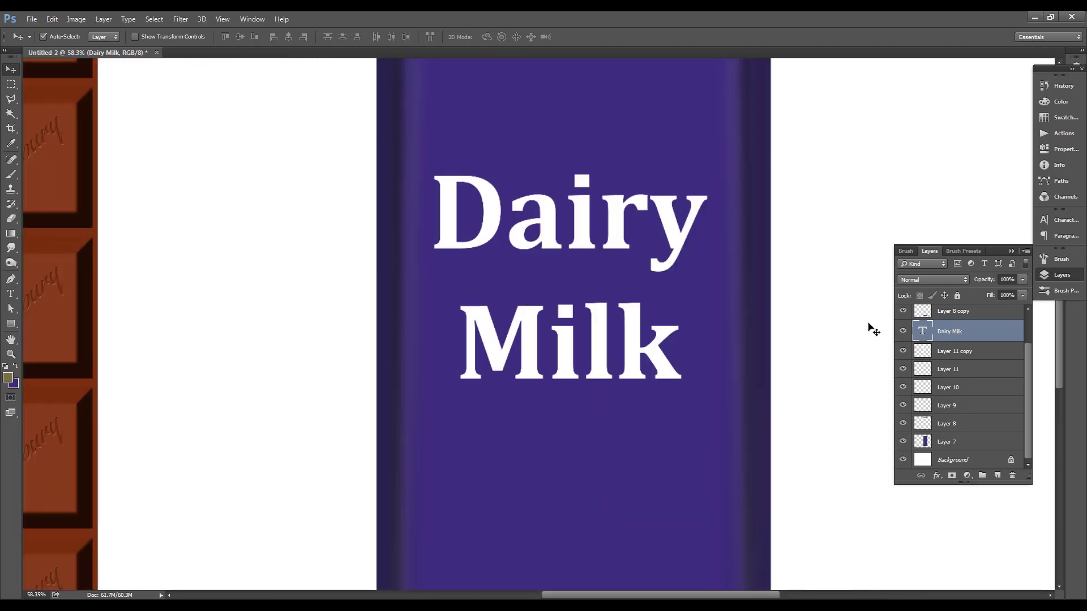
click(936, 476)
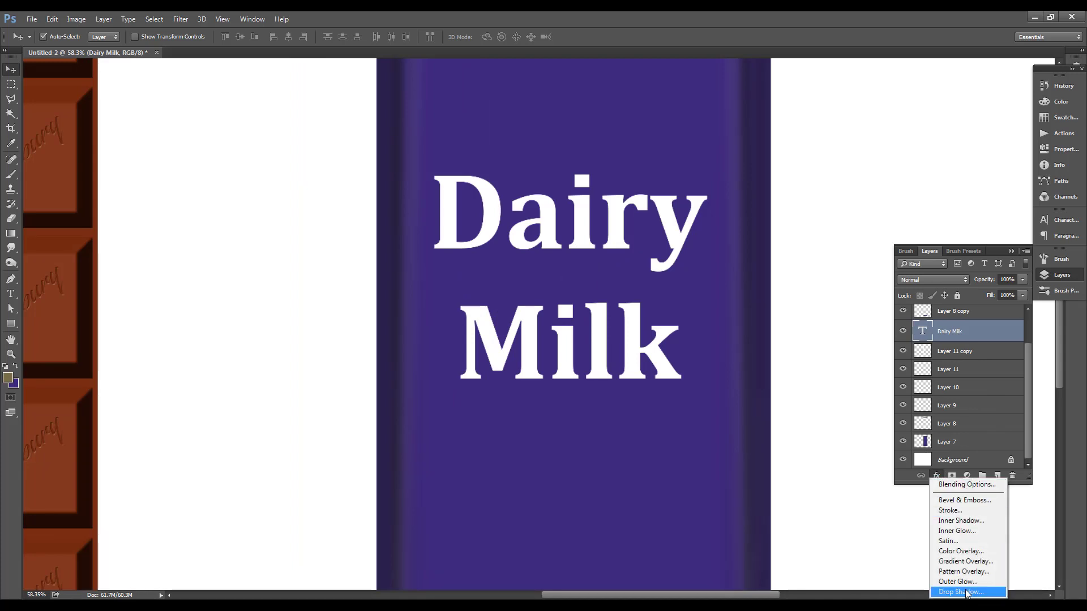
click(967, 592)
drag(841, 280, 843, 283)
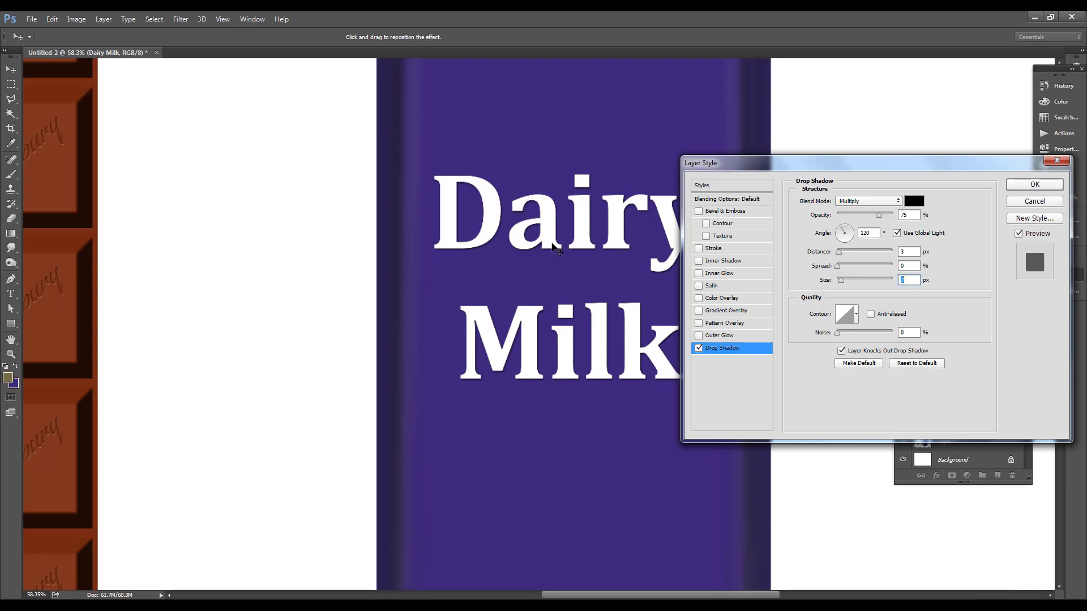
drag(632, 264, 635, 262)
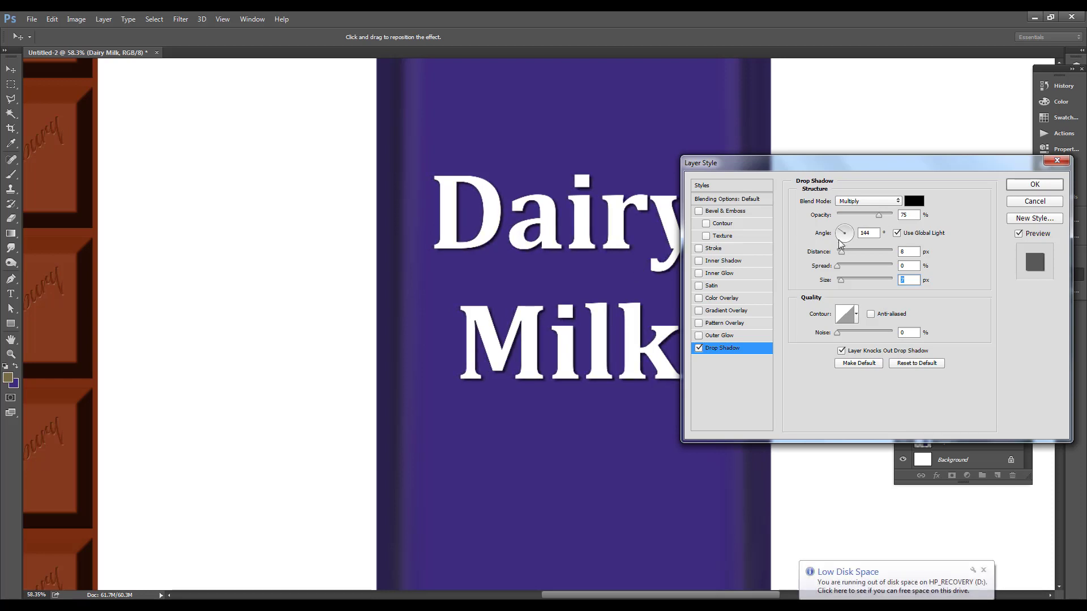
drag(842, 255, 843, 258)
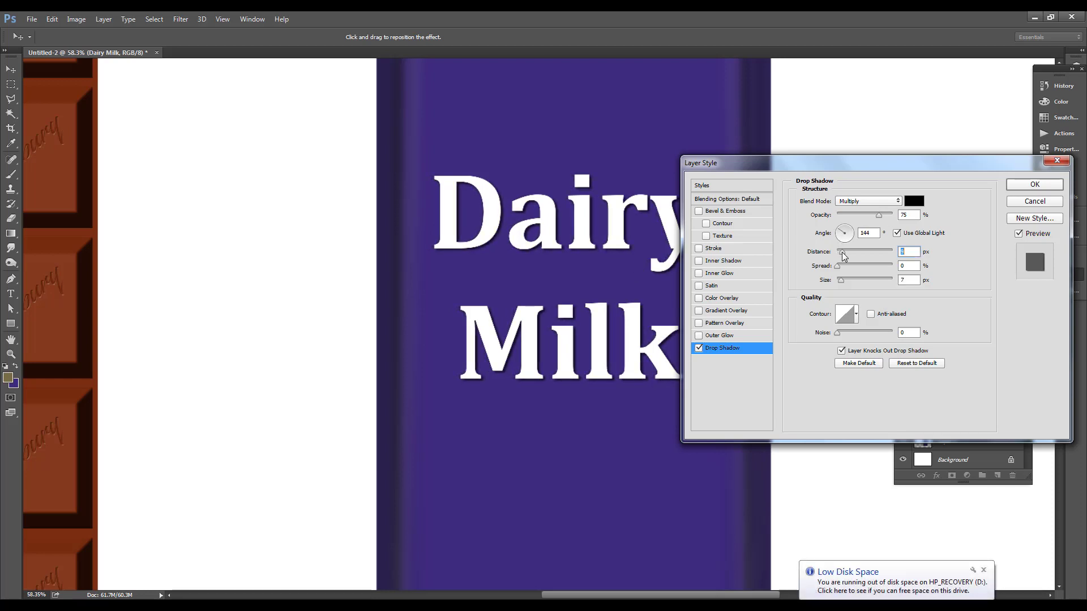
drag(878, 215, 867, 217)
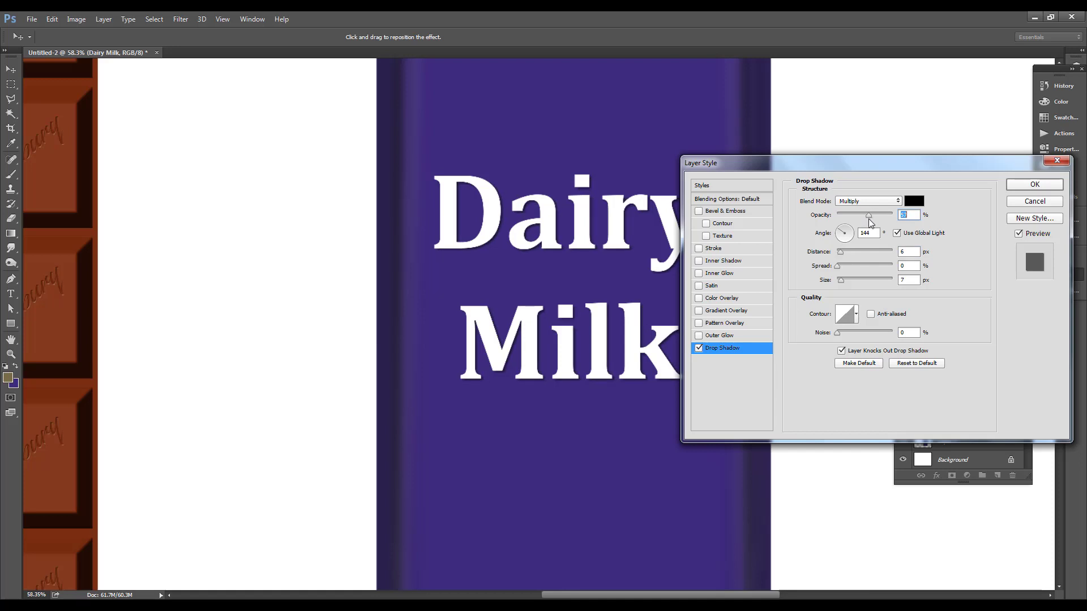
mouse_move(842, 280)
mouse_down()
mouse_move(875, 285)
mouse_move(849, 286)
mouse_up()
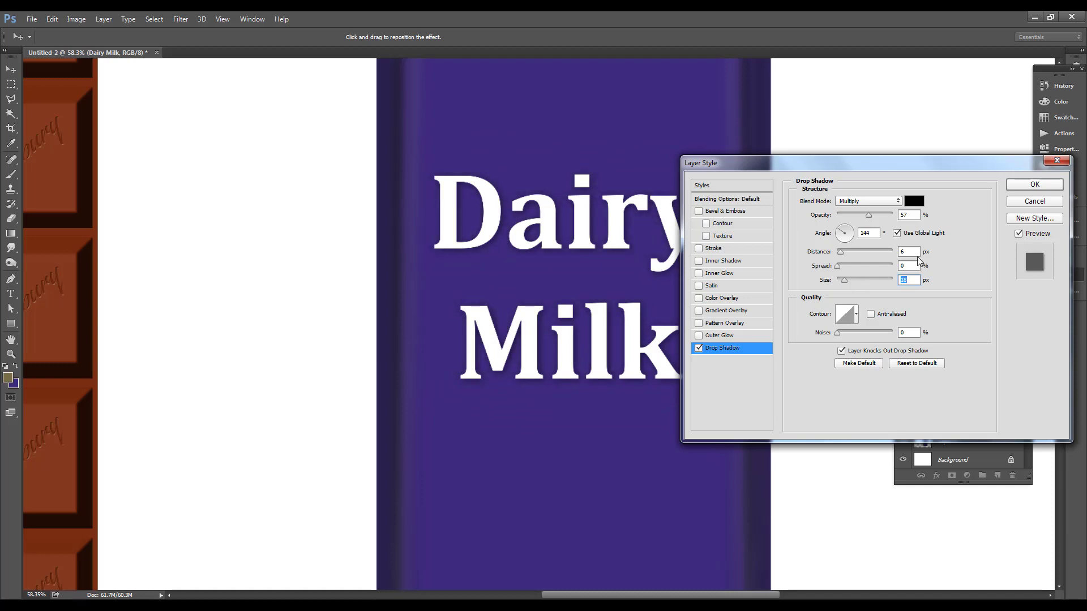
key(Return)
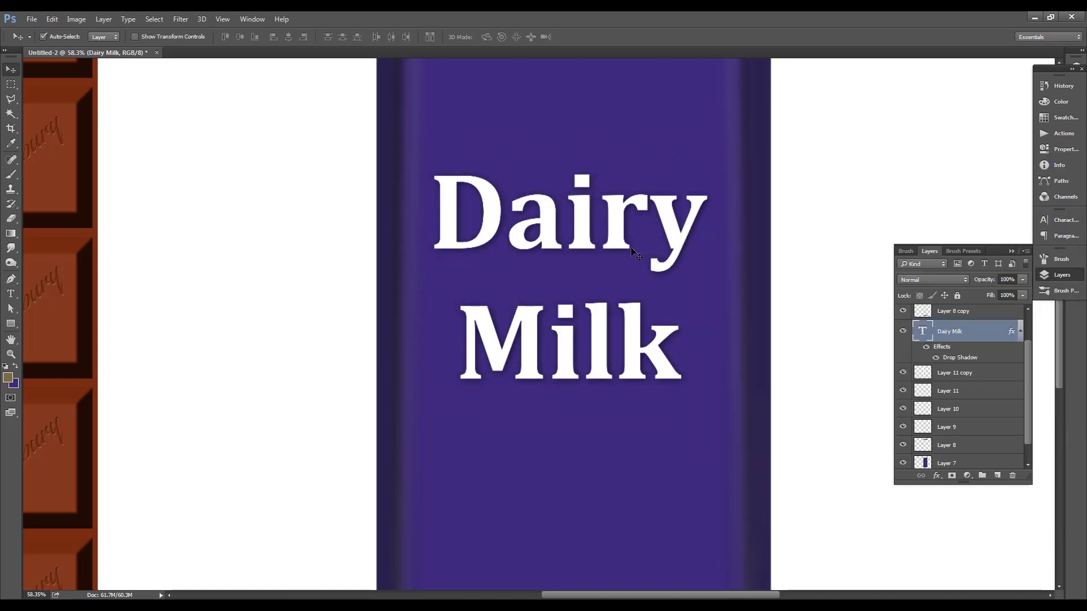
scroll(636, 256, down, 5)
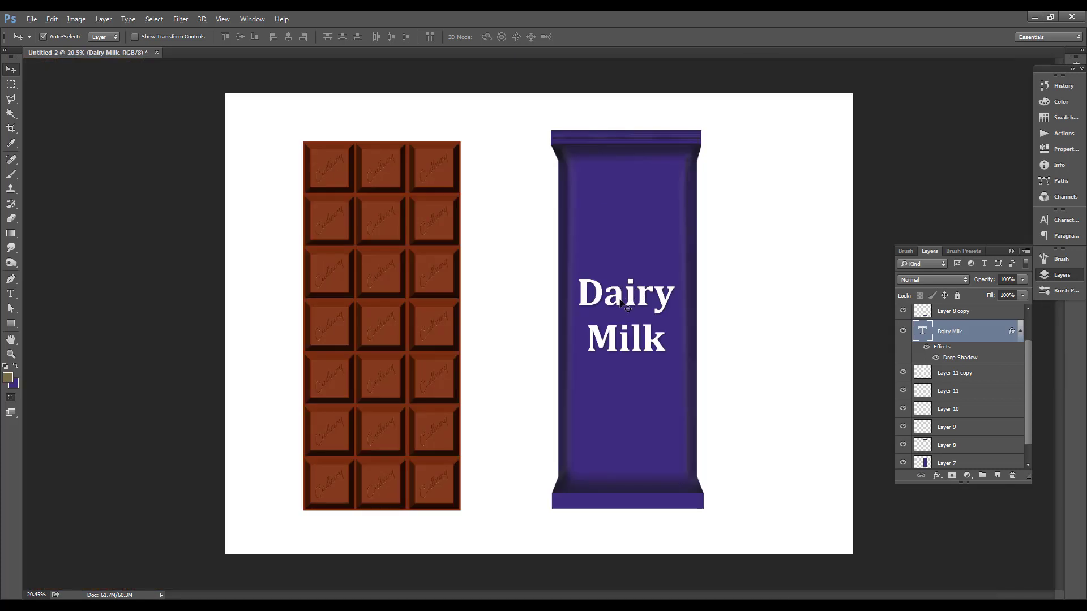
- Set the CADBURY text in the Great Vibes script font and commit it
click(623, 227)
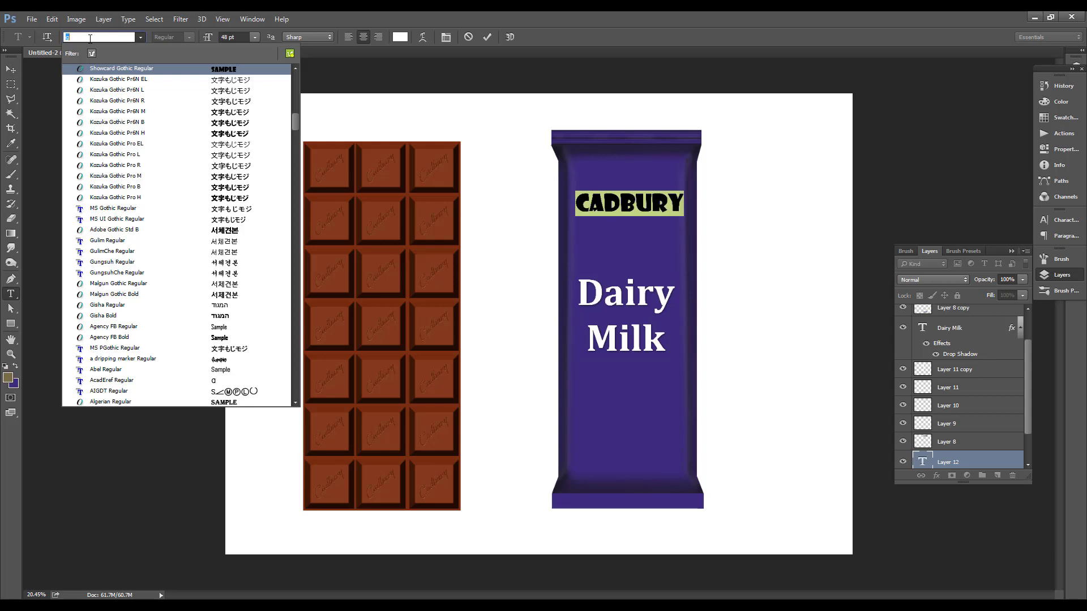
click(90, 38)
text(gr)
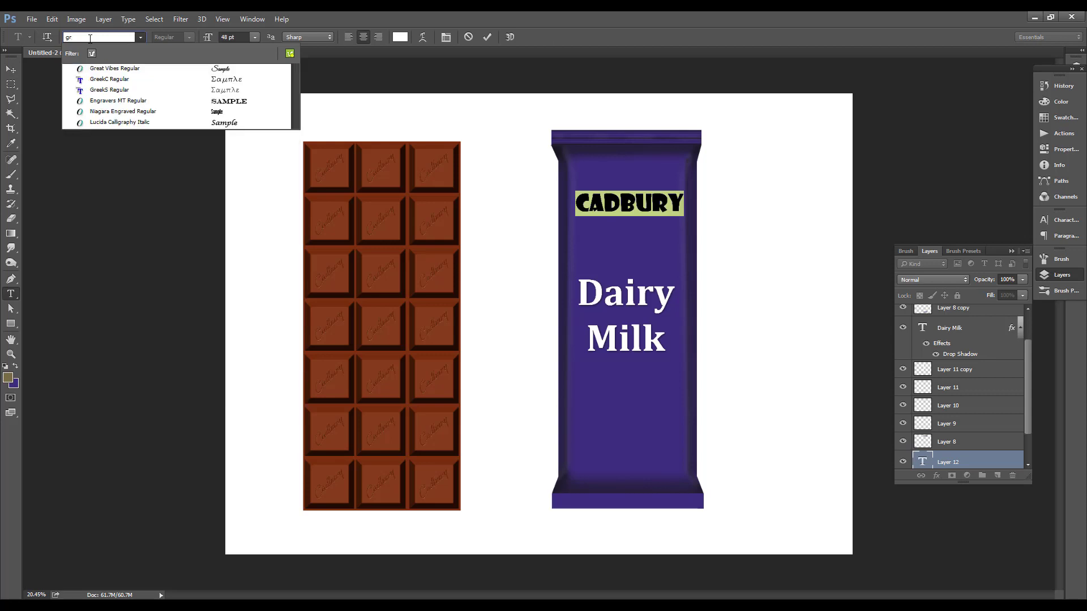
key(Return)
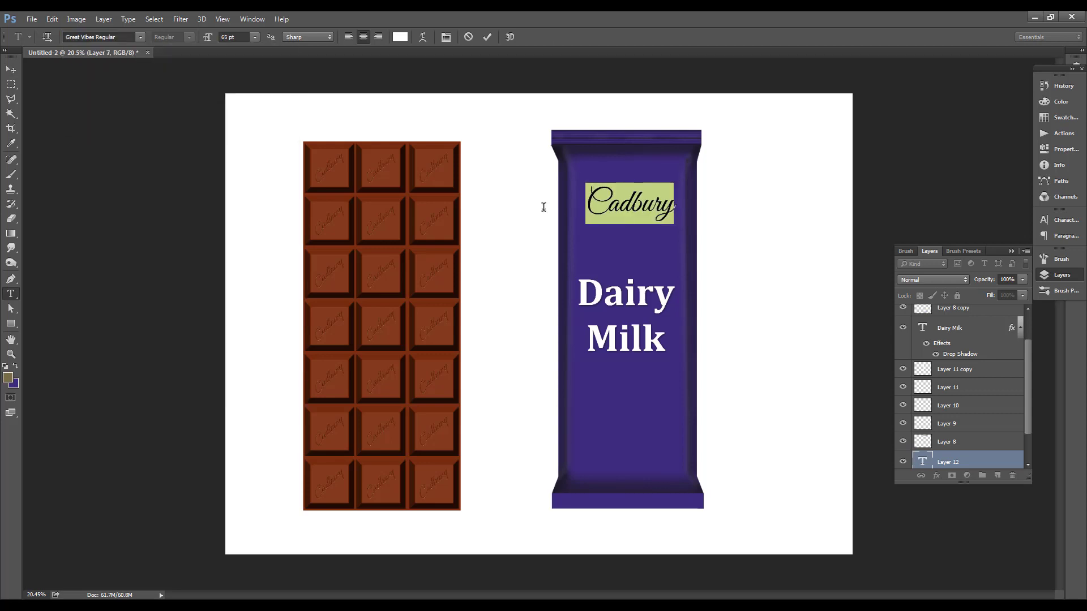
key(ctrl+Return)
- Rotate the Cadbury text to a tilt of about -11.5 degrees
key(ctrl+t)
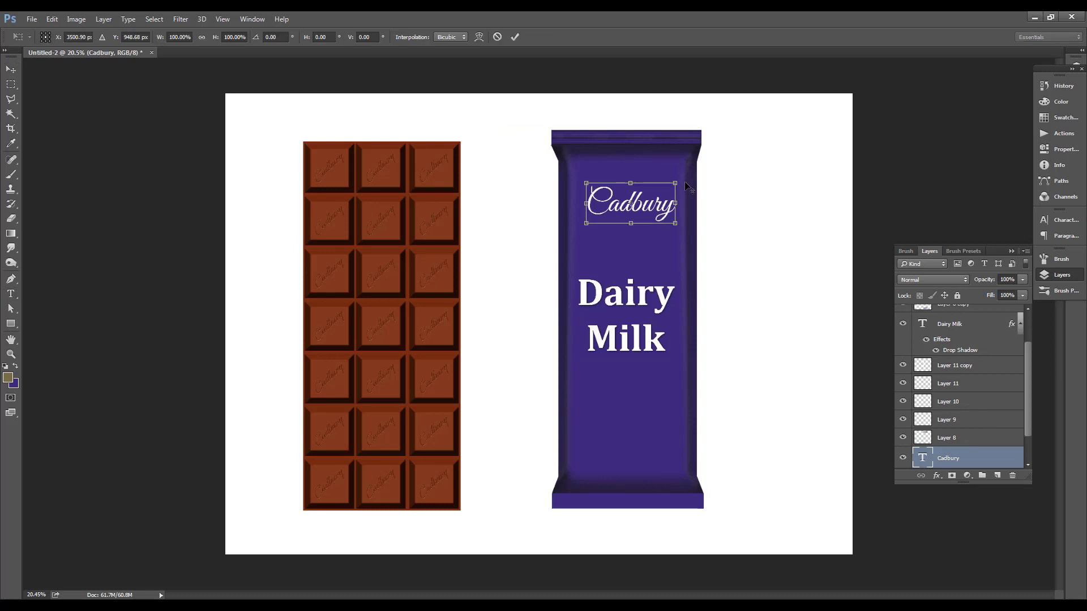
scroll(630, 233, up, 2)
drag(695, 160, 685, 143)
drag(723, 195, 722, 204)
key(Return)
scroll(668, 197, up, 2)
scroll(659, 203, down, 2)
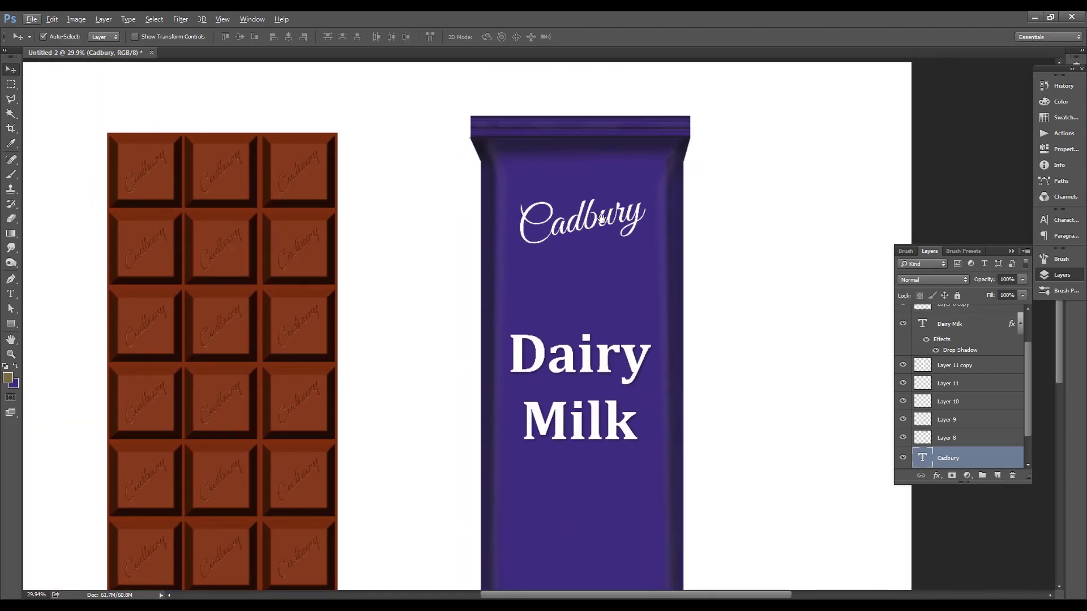
- Fill the Cadbury text with the olive gold colour
click(1057, 117)
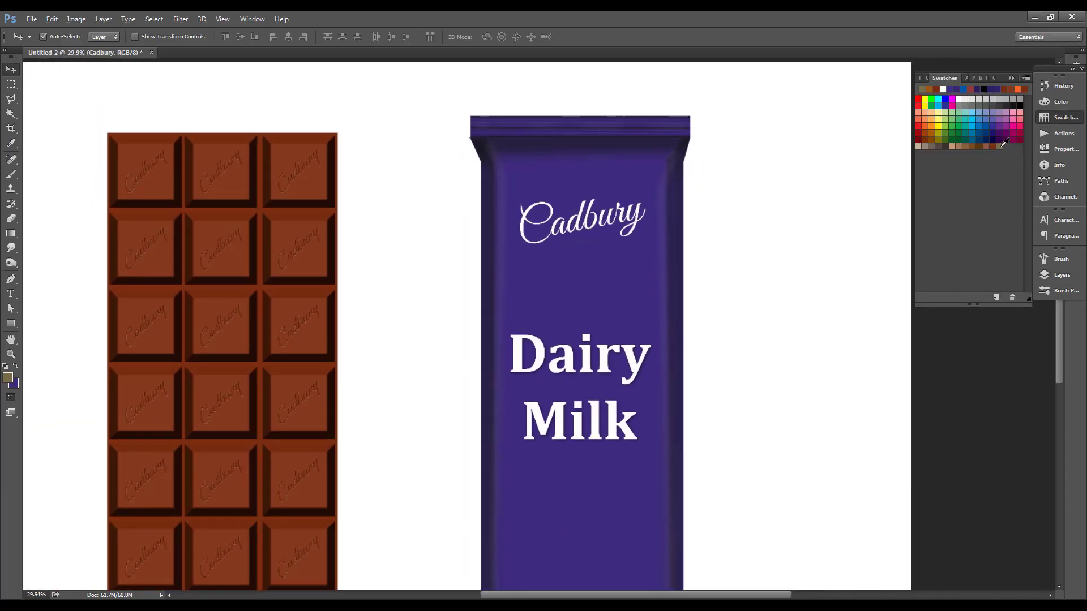
right_click(633, 218)
click(651, 218)
key(alt+BackSpace)
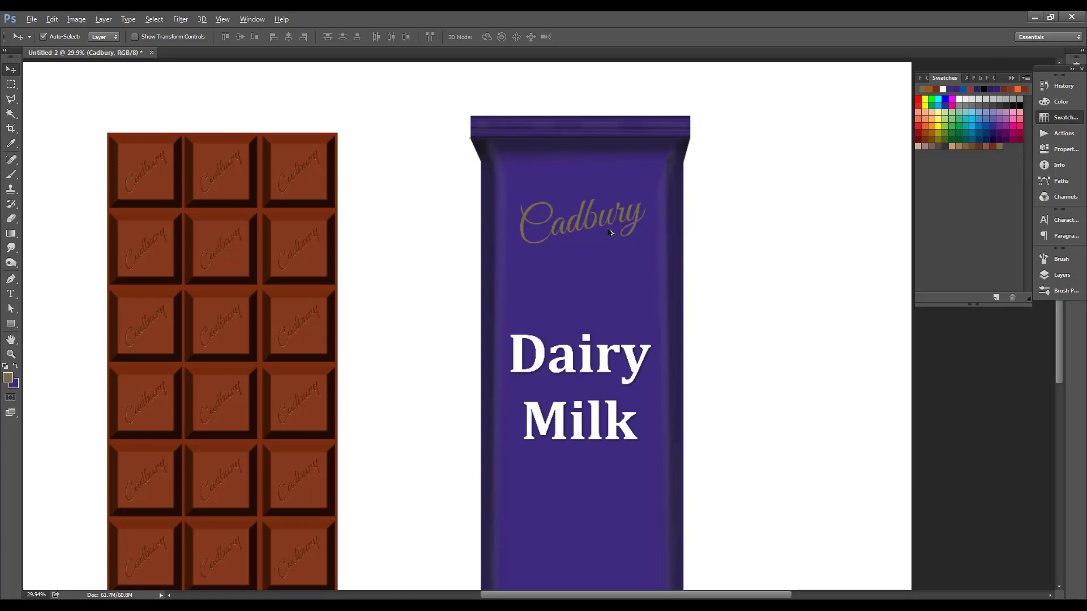
- Add a drop shadow to the Cadbury logo
scroll(607, 229, up, 6)
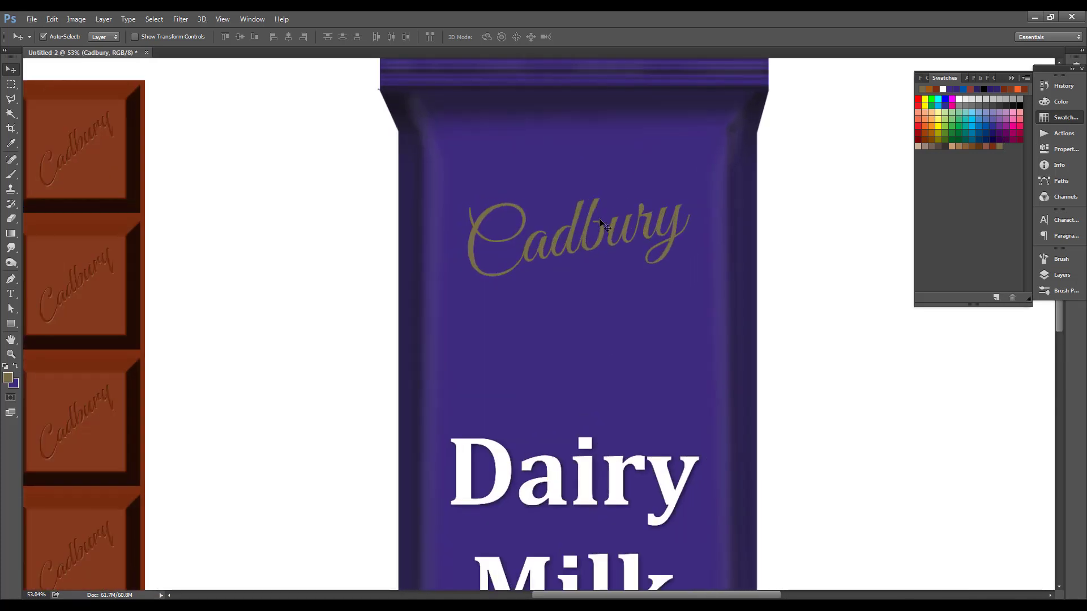
drag(590, 229, 609, 202)
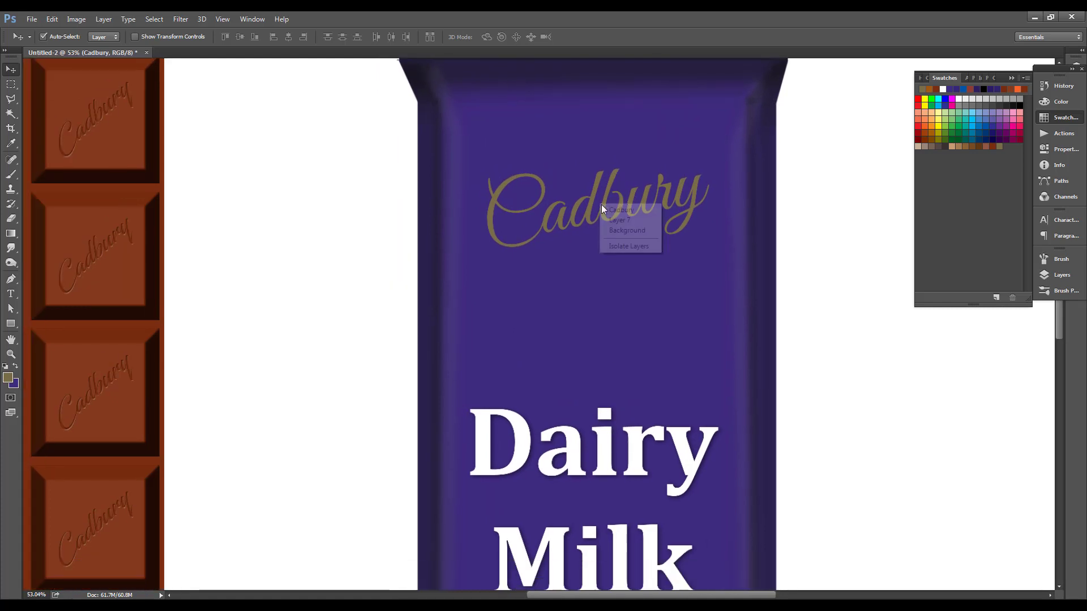
click(1058, 275)
click(937, 476)
click(967, 595)
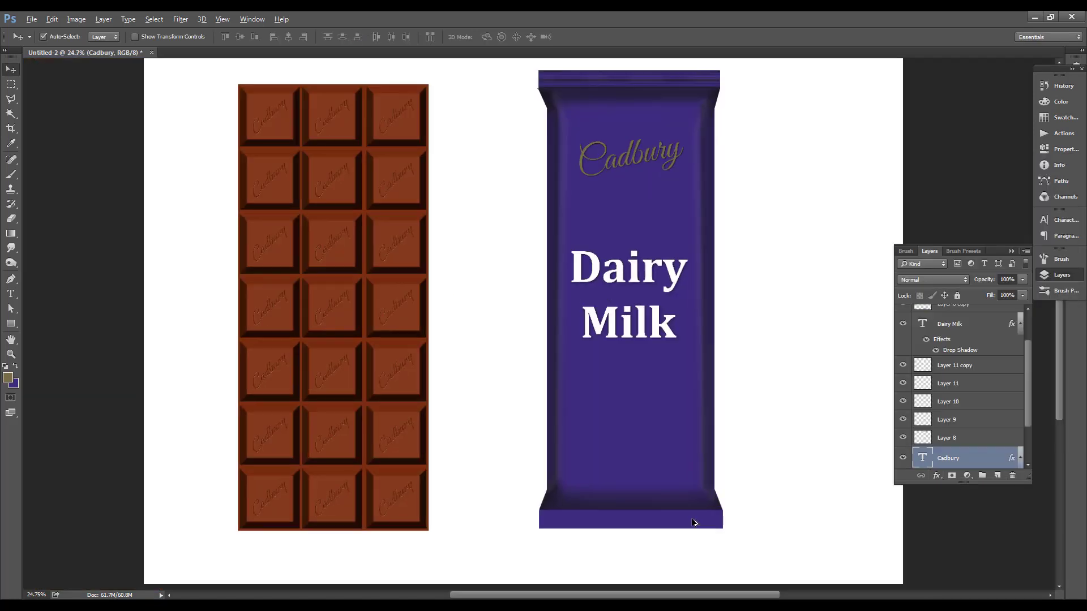
- Move the Layer 8 copy strip under the wrapper
right_click(693, 521)
click(697, 526)
mouse_move(674, 522)
mouse_down()
mouse_move(674, 548)
mouse_move(702, 515)
mouse_move(686, 523)
mouse_up()
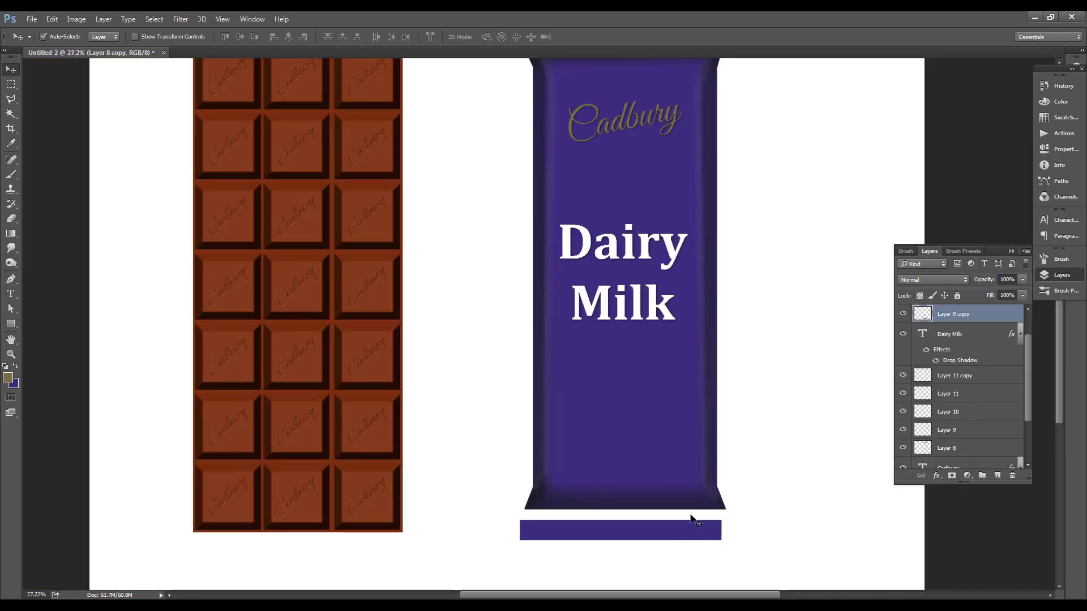
- Delete the extra Layer 8 copy strip and shift the top seal strip up and right
key(Delete)
scroll(670, 376, up, 3)
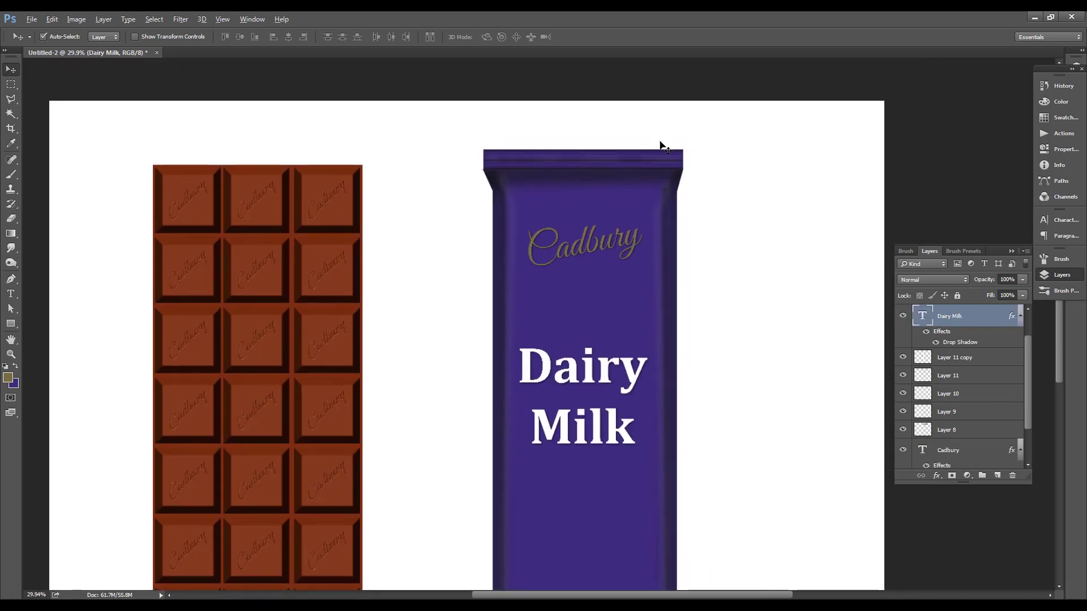
scroll(662, 146, up, 3)
drag(746, 141, 686, 189)
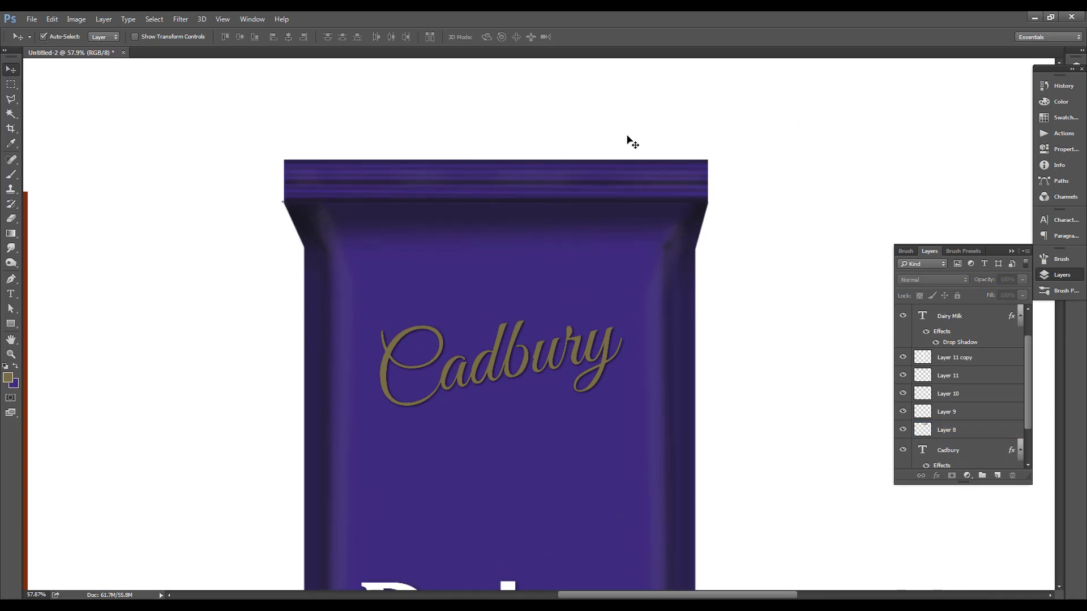
drag(739, 147, 649, 198)
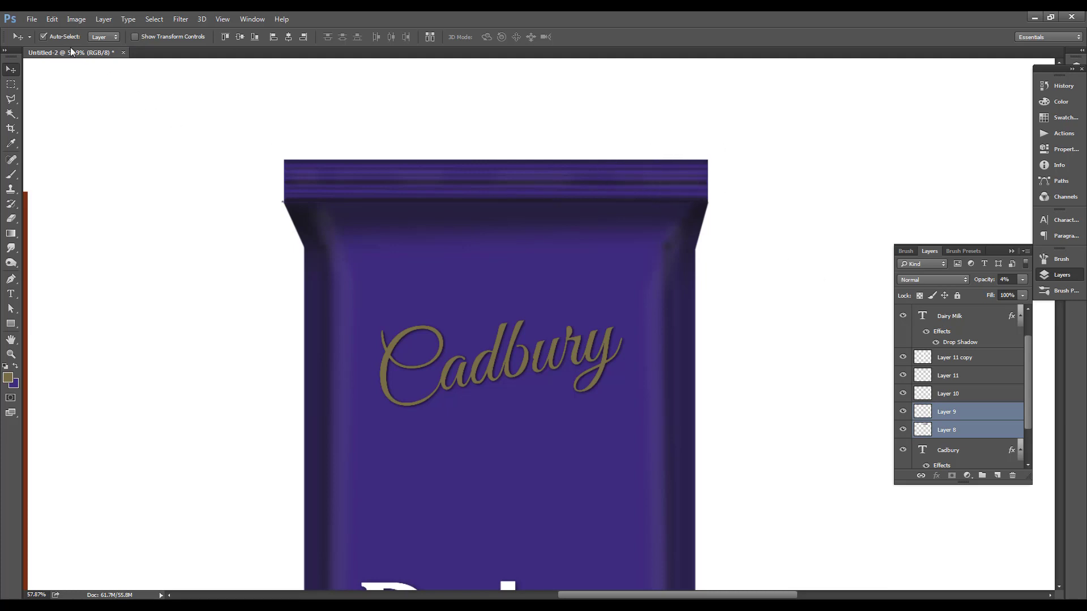
click(51, 37)
drag(601, 189, 660, 187)
- Copy the top seal strip down to the bag's bottom
scroll(665, 181, down, 5)
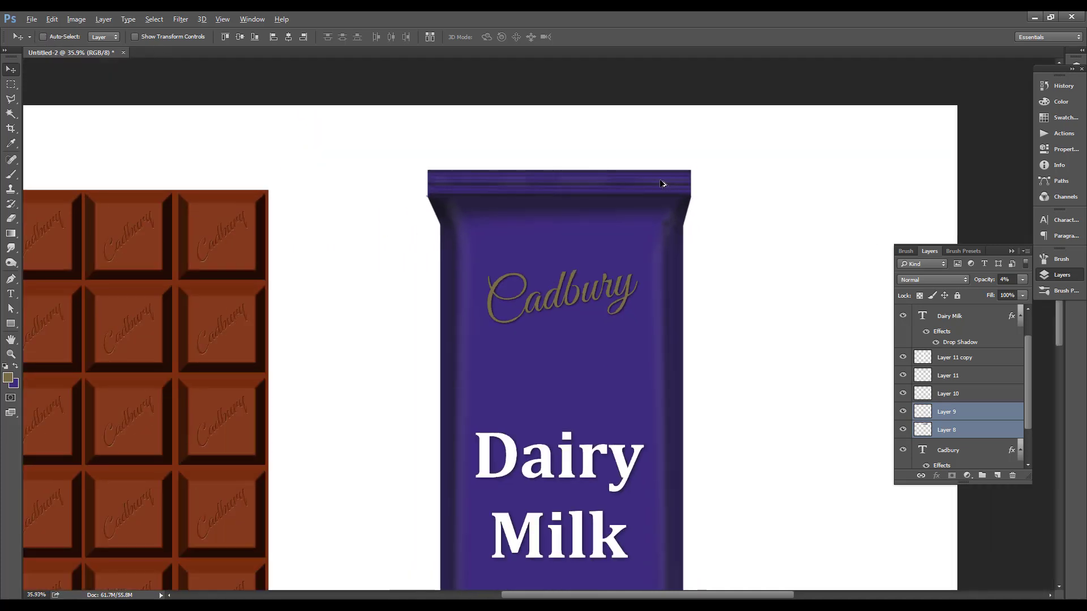
scroll(672, 185, down, 2)
drag(670, 110, 667, 560)
scroll(667, 559, up, 6)
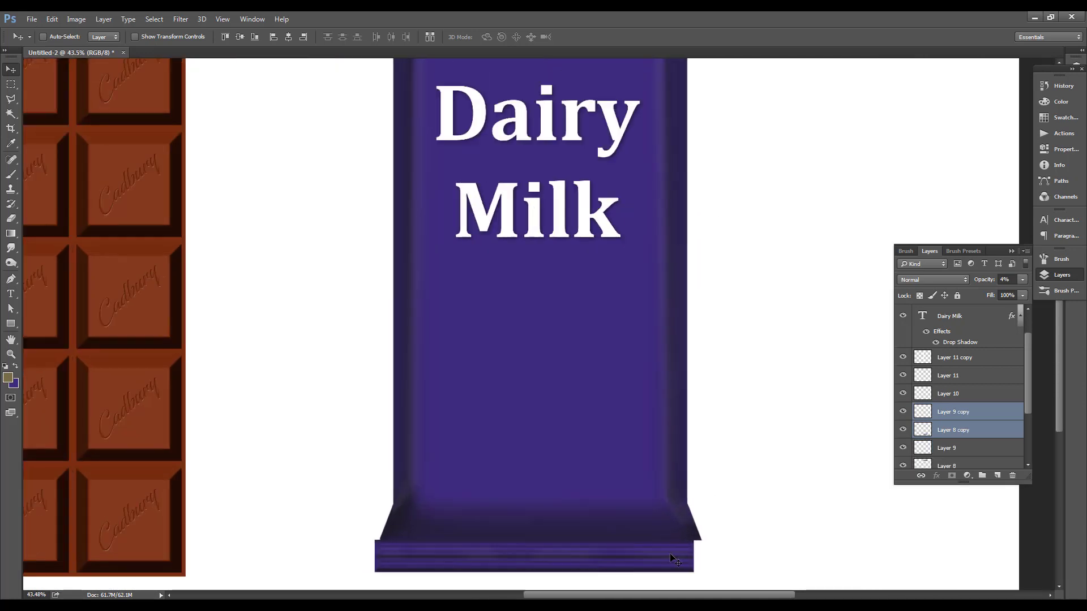
drag(600, 493, 550, 326)
scroll(572, 390, up, 4)
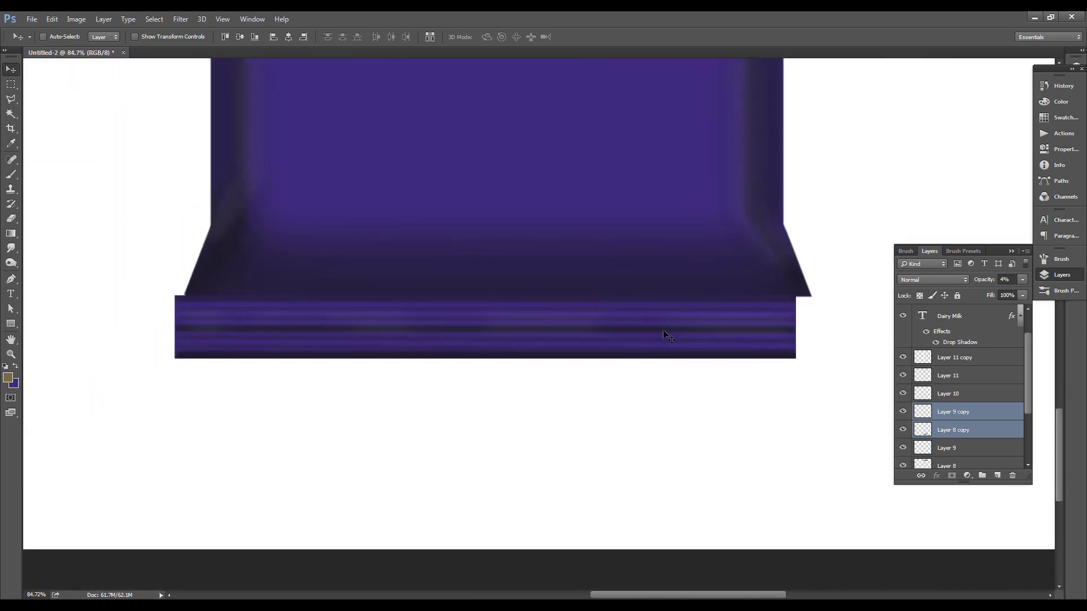
- Flip the bottom seal copy vertically and widen it to 101%
key(ctrl+t)
right_click(665, 332)
click(707, 487)
mouse_move(725, 325)
mouse_down()
mouse_move(750, 331)
mouse_move(742, 326)
mouse_up()
scroll(203, 322, up, 5)
drag(168, 337, 150, 337)
key(Return)
key(ctrl+0)
- Move the 'Dairy Milk' text and the Cadbury logo lower on the wrapper
right_click(642, 298)
click(648, 301)
drag(647, 298, 647, 313)
right_click(638, 184)
click(645, 187)
mouse_move(645, 187)
mouse_down()
mouse_move(642, 205)
mouse_move(652, 199)
mouse_up()
right_click(642, 205)
click(650, 212)
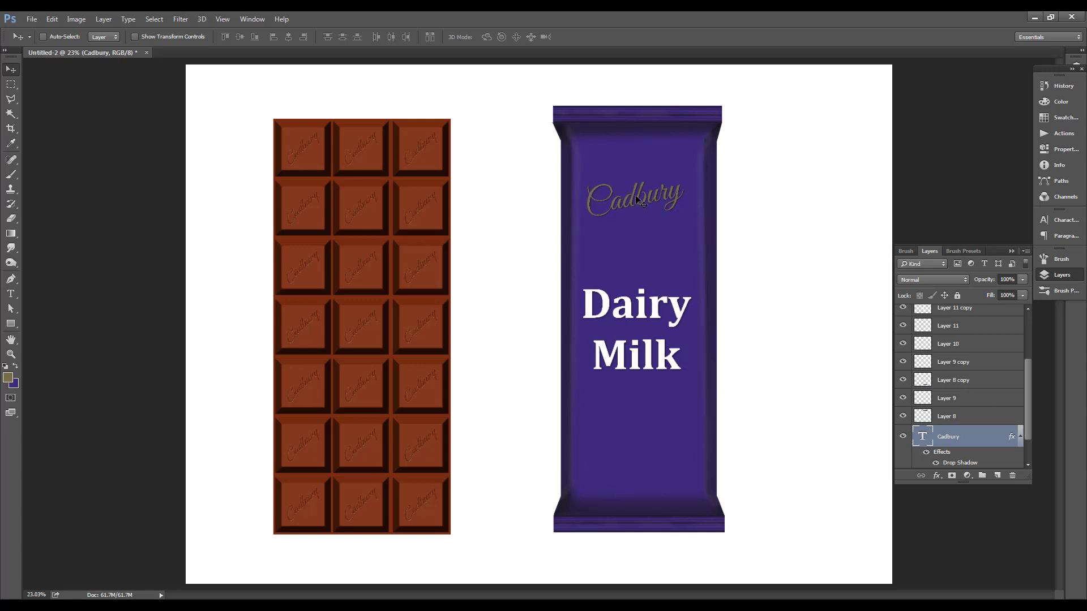
- Add the gold serif word CHOCOLATE near the wrapper bottom and rasterize its layer
key(t)
click(600, 464)
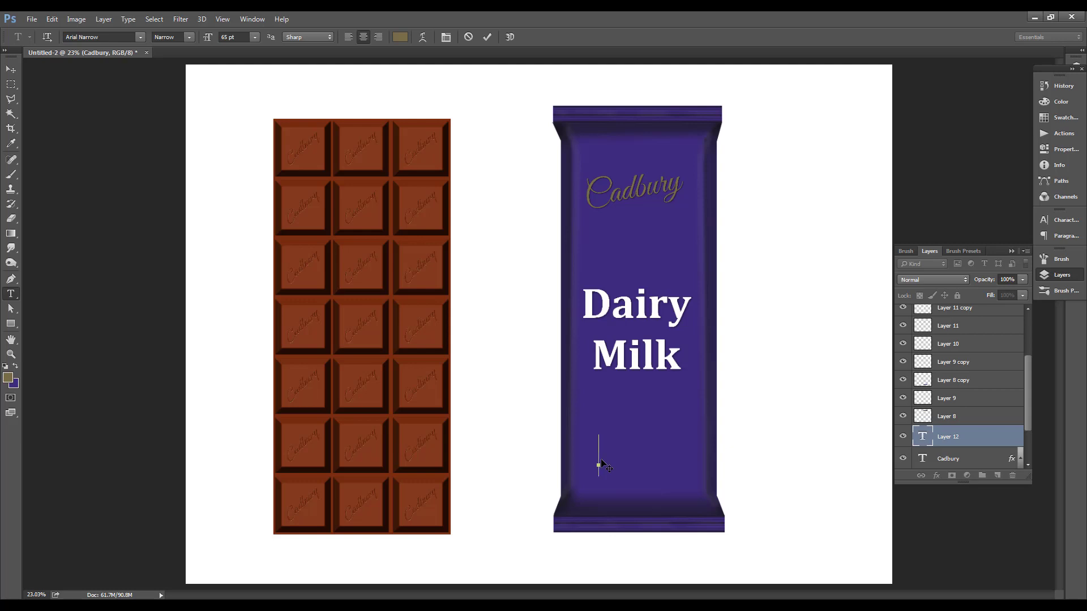
text(C)
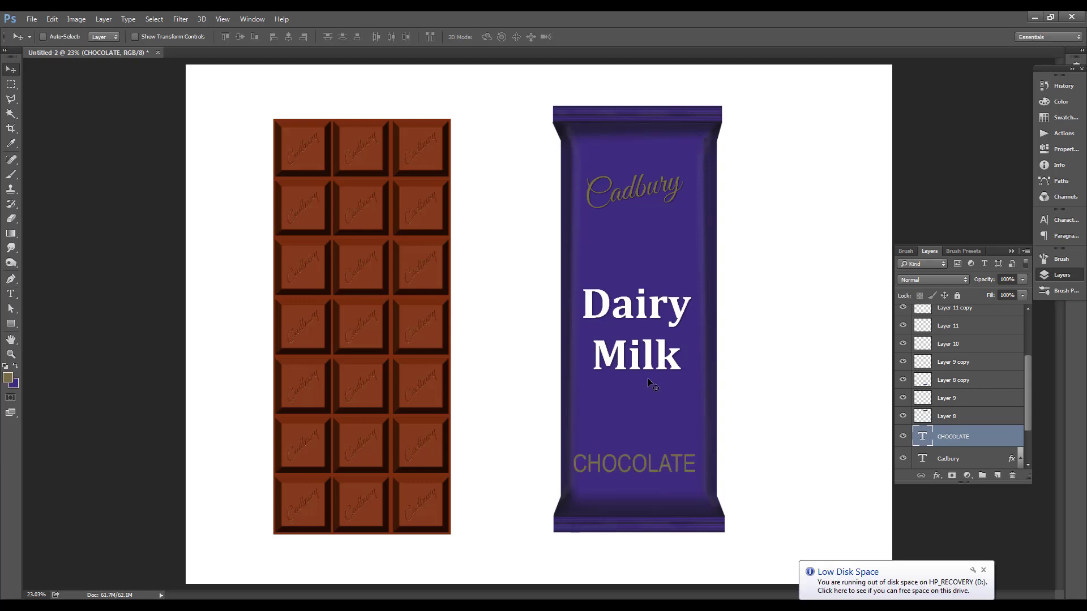
key(y)
click(647, 361)
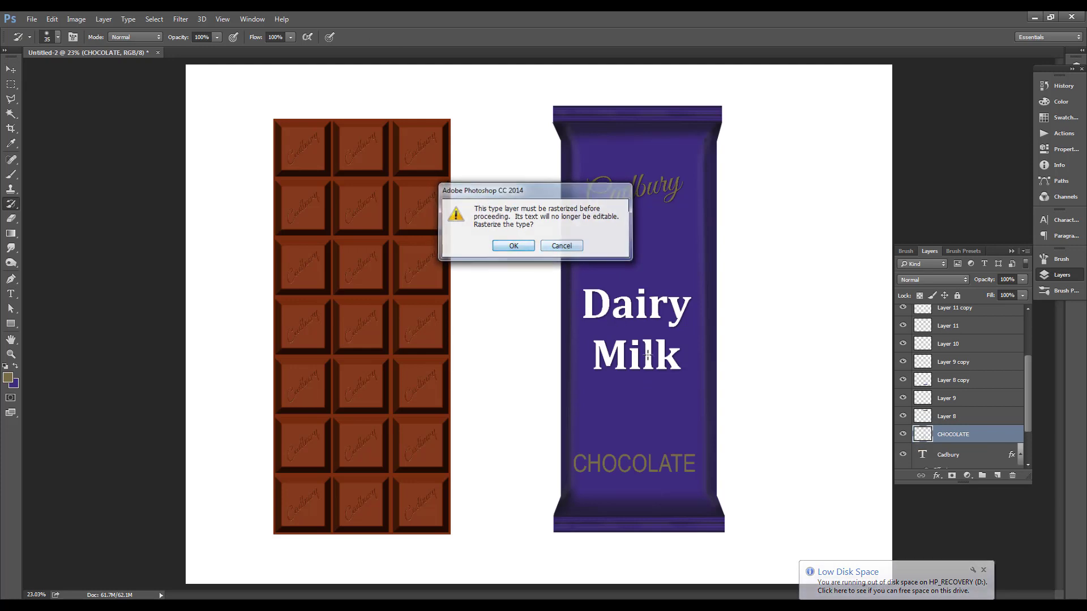
click(512, 246)
- Move CHOCOLATE into place near the bottom and reselect the 'Dairy Milk' layer
key(t)
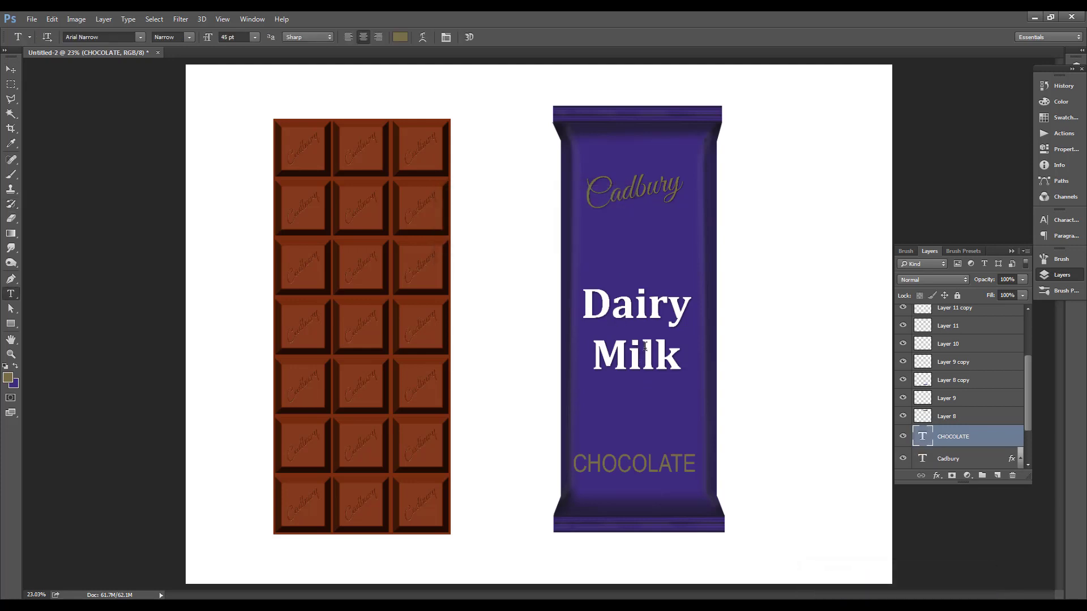
click(649, 355)
drag(674, 486, 677, 484)
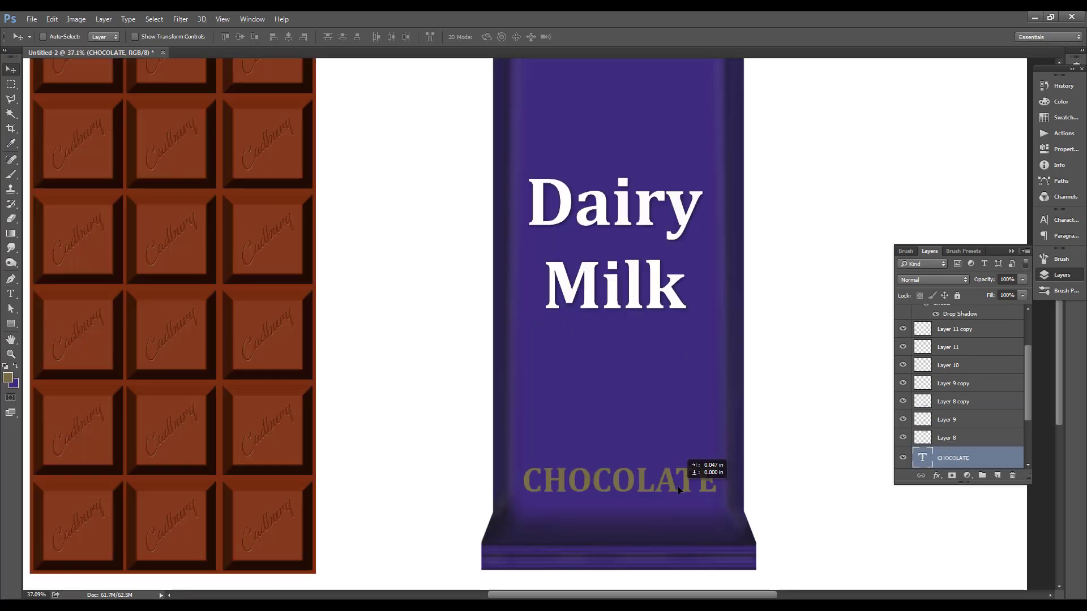
key(space)
drag(643, 350, 595, 360)
right_click(610, 302)
click(626, 310)
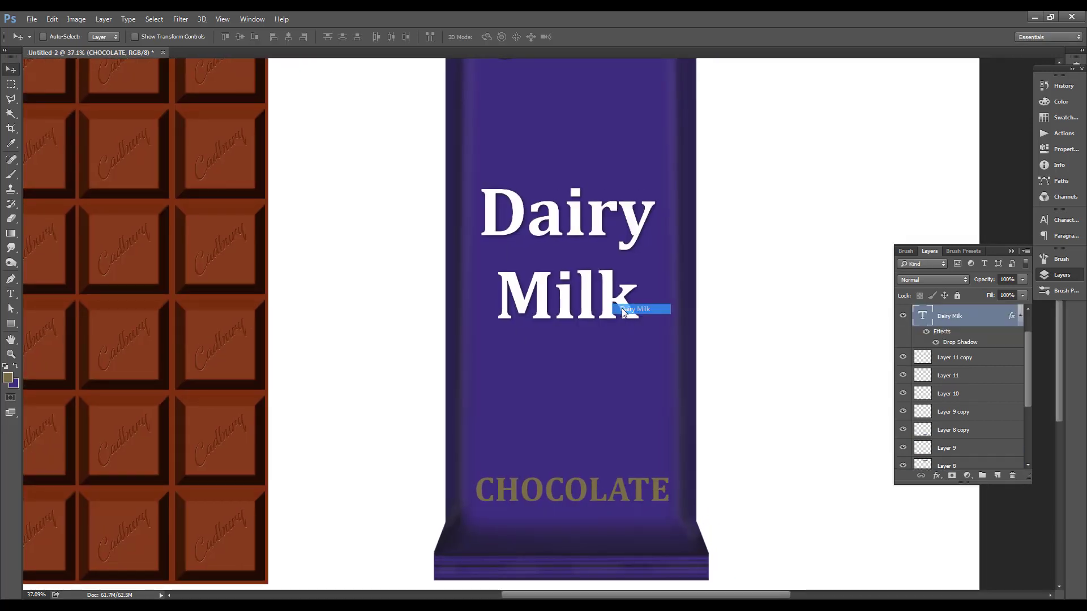
- Copy the 'Dairy Milk' layer style and paste it onto the CHOCOLATE layer
right_click(972, 324)
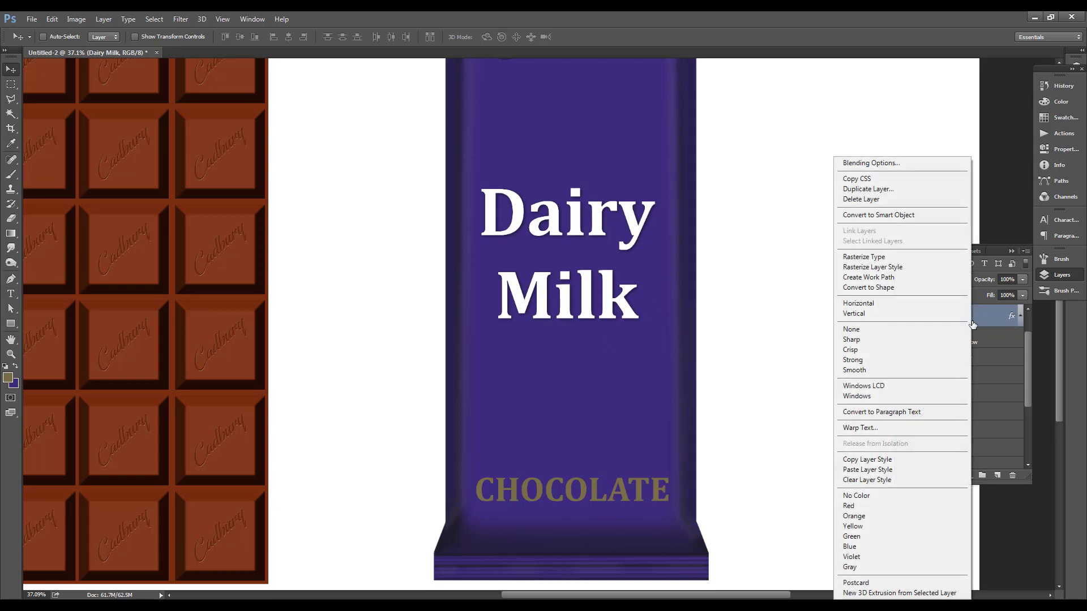
click(887, 460)
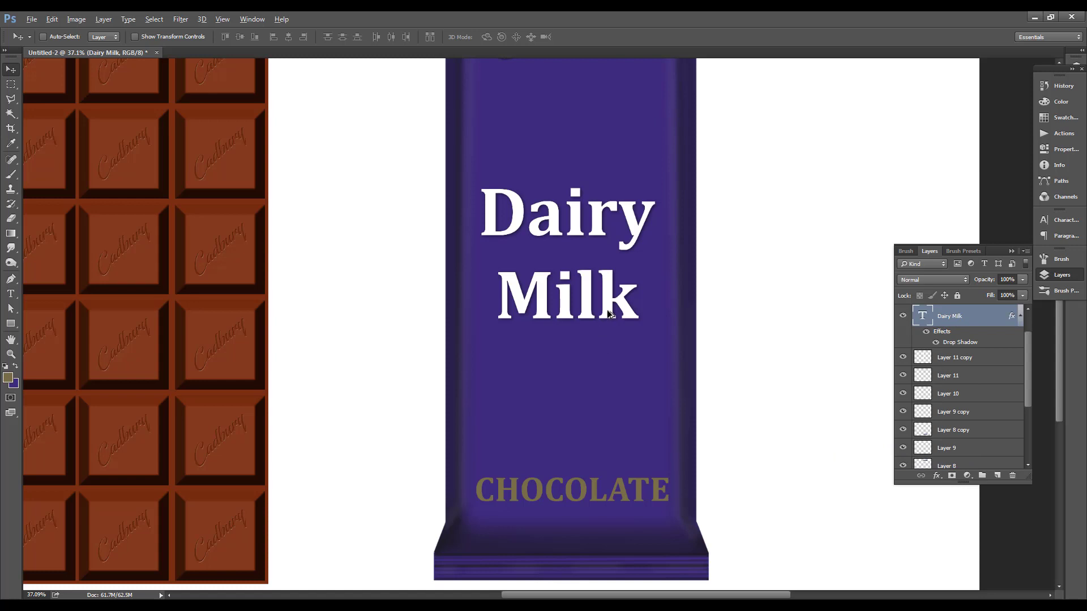
scroll(715, 327, down, 2)
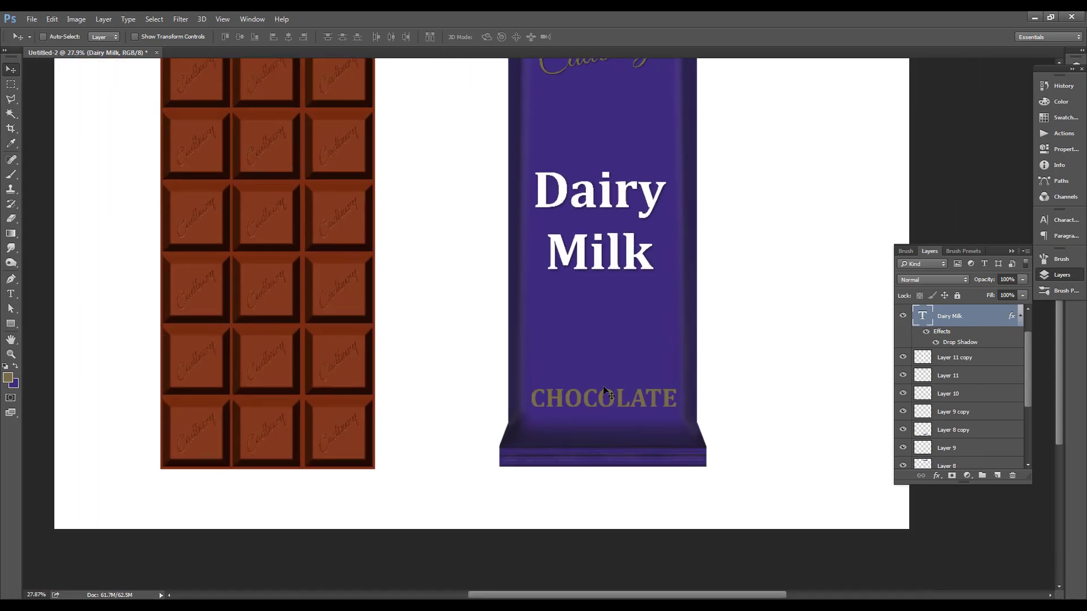
right_click(639, 399)
click(646, 400)
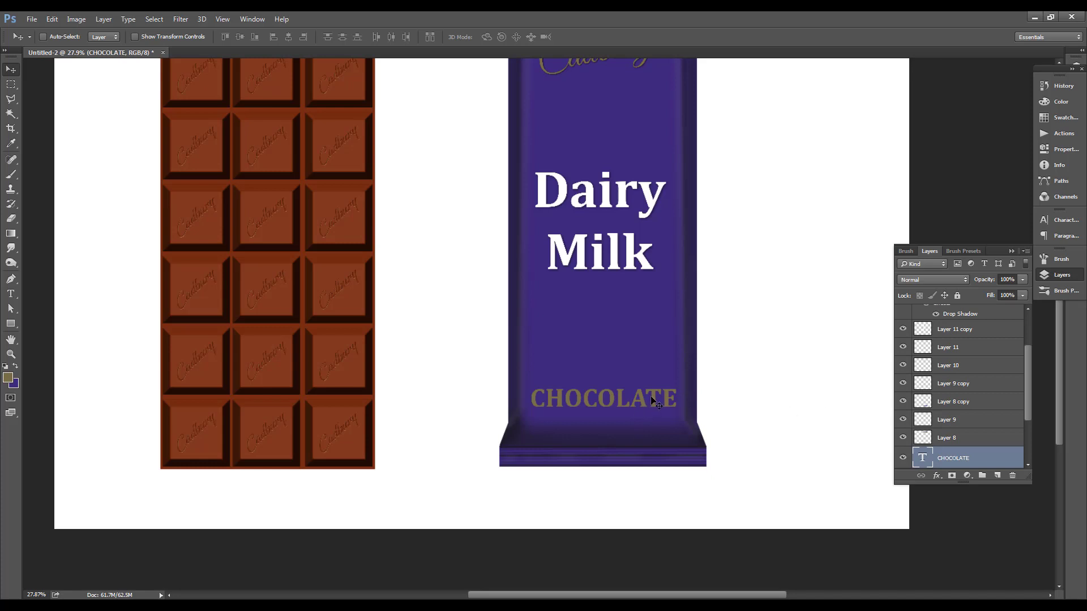
right_click(957, 459)
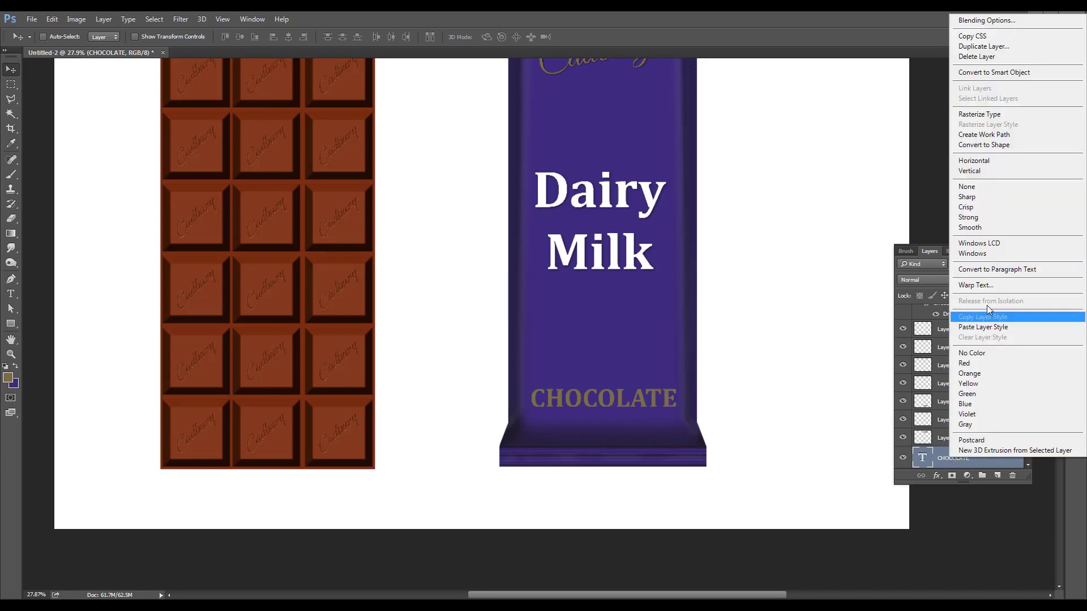
click(984, 327)
- Copy the CHOCOLATE layer style and select the Cadbury copy 6 layer
right_click(964, 459)
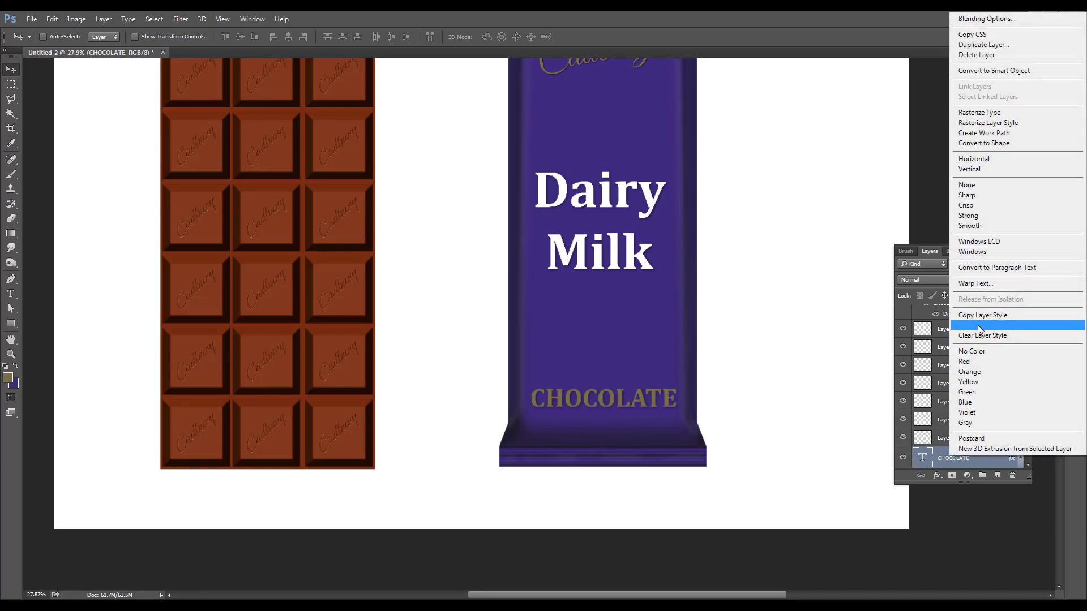
click(984, 317)
scroll(633, 396, up, 3)
drag(640, 400, 637, 399)
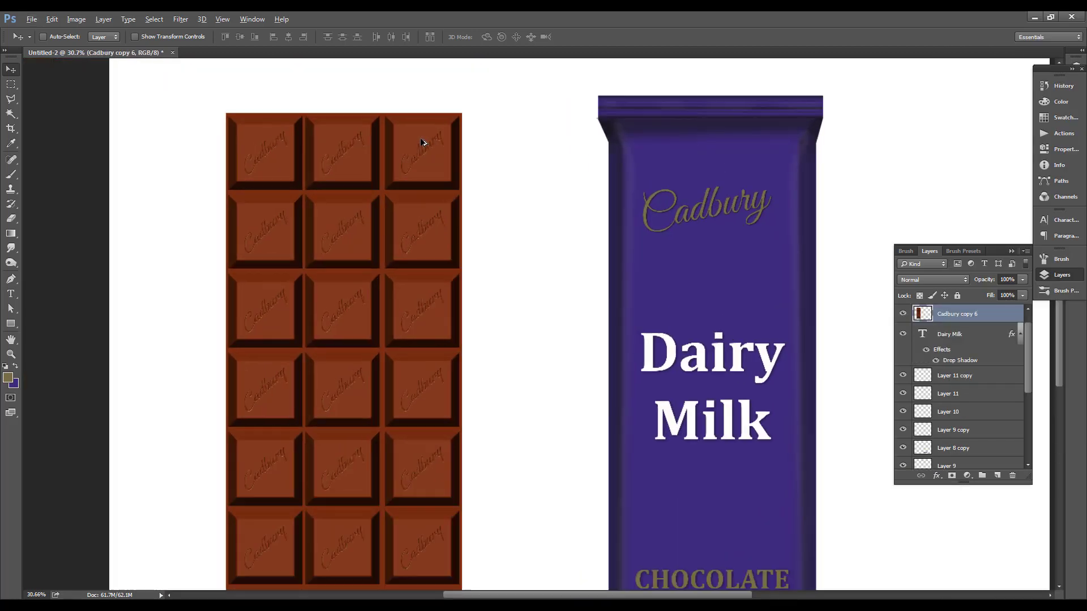
right_click(421, 141)
click(447, 146)
- Copy one square of the chocolate bar and paste it as a new layer
drag(650, 404, 646, 452)
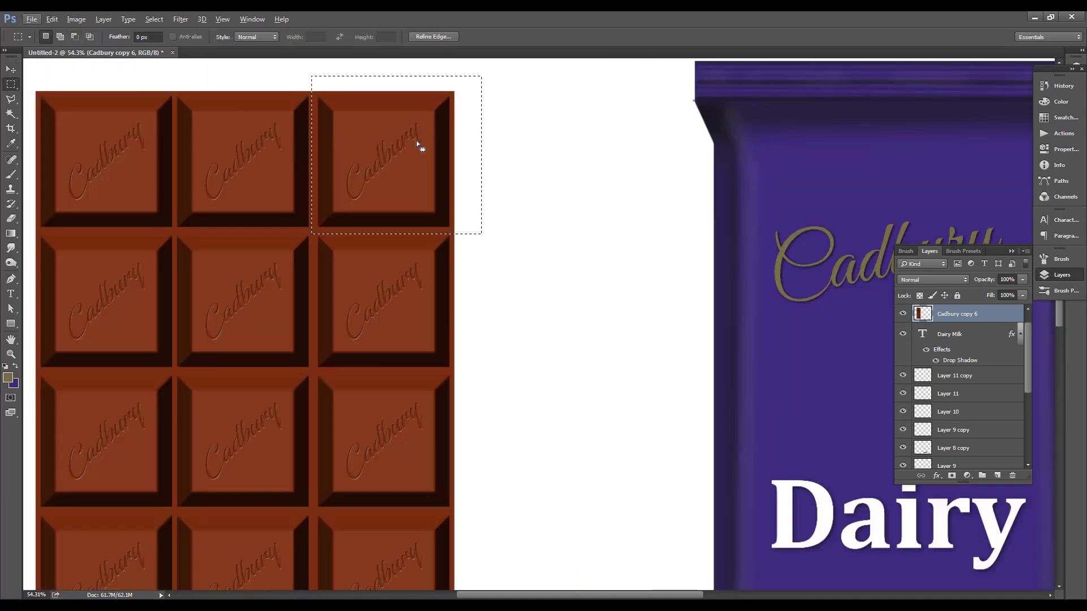
drag(416, 141, 400, 187)
key(ctrl+c)
key(ctrl+v)
key(ctrl+b)
click(461, 218)
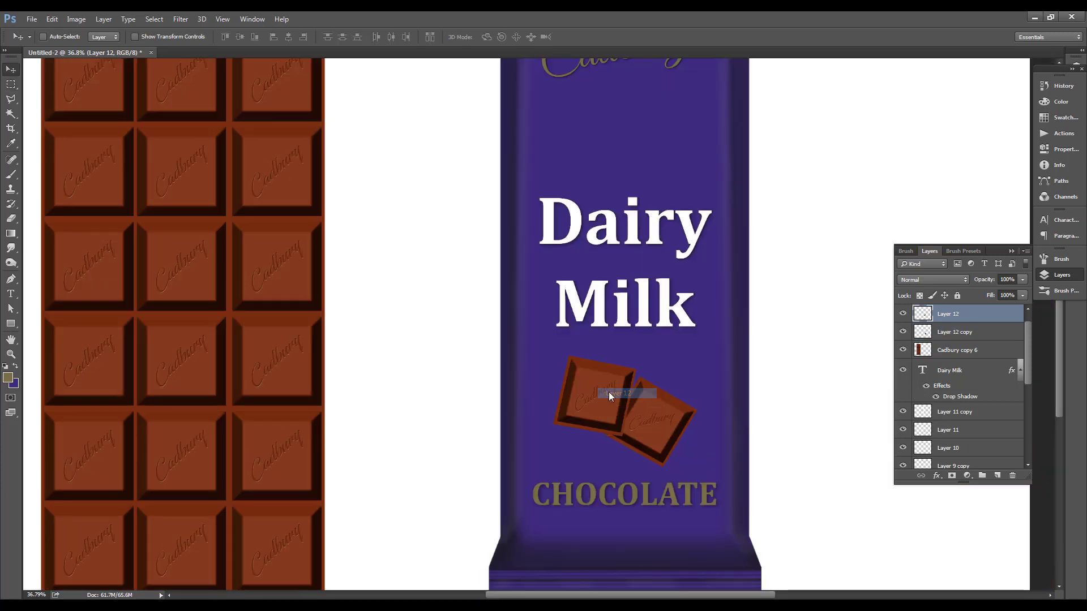
- Tilt the pasted chocolate square on the wrapper
key(ctrl+t)
drag(554, 357, 551, 352)
key(Return)
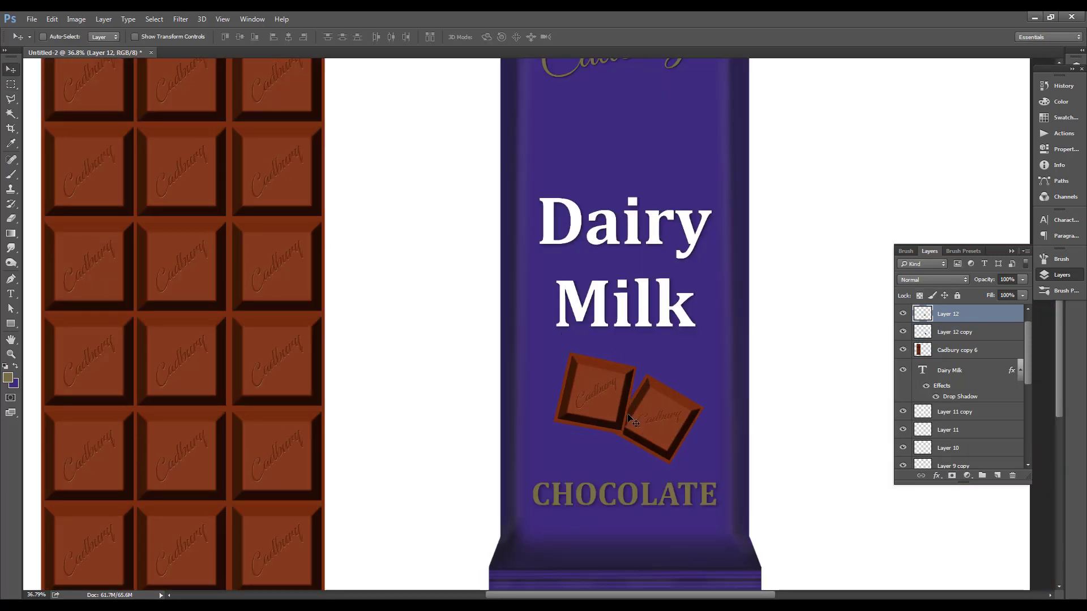
click(937, 475)
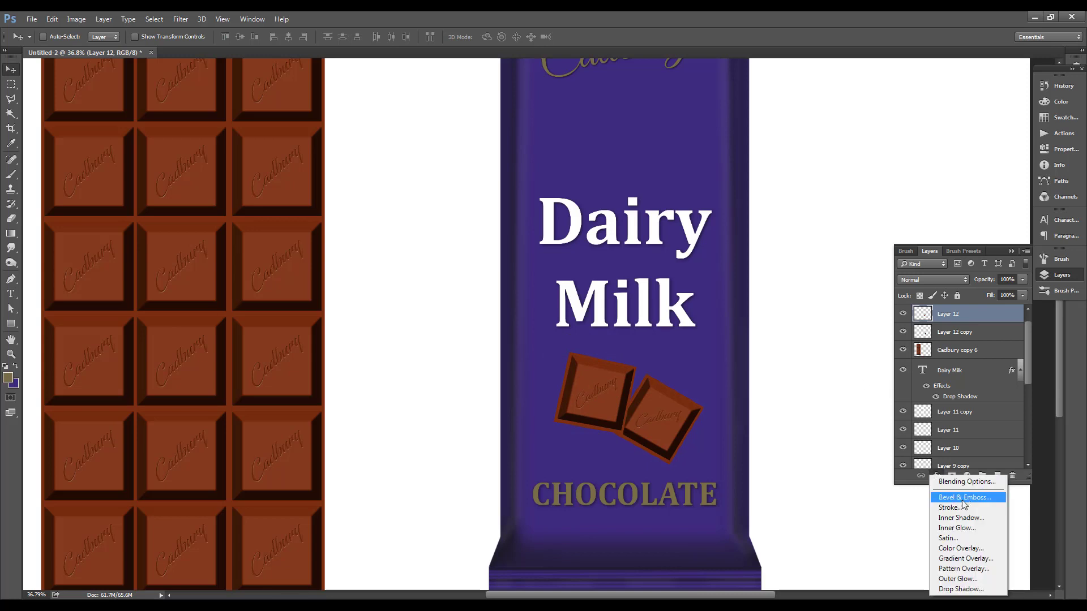
- Add a soft drop shadow to Layer 12 with lower opacity, distance 46 and size 10
click(961, 589)
drag(633, 419, 632, 430)
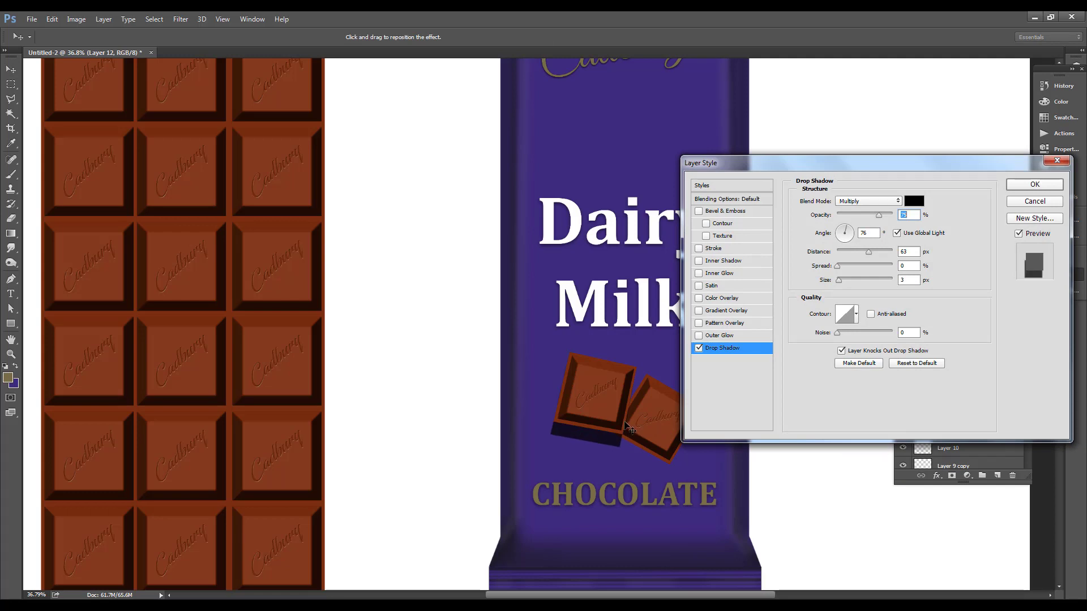
click(859, 216)
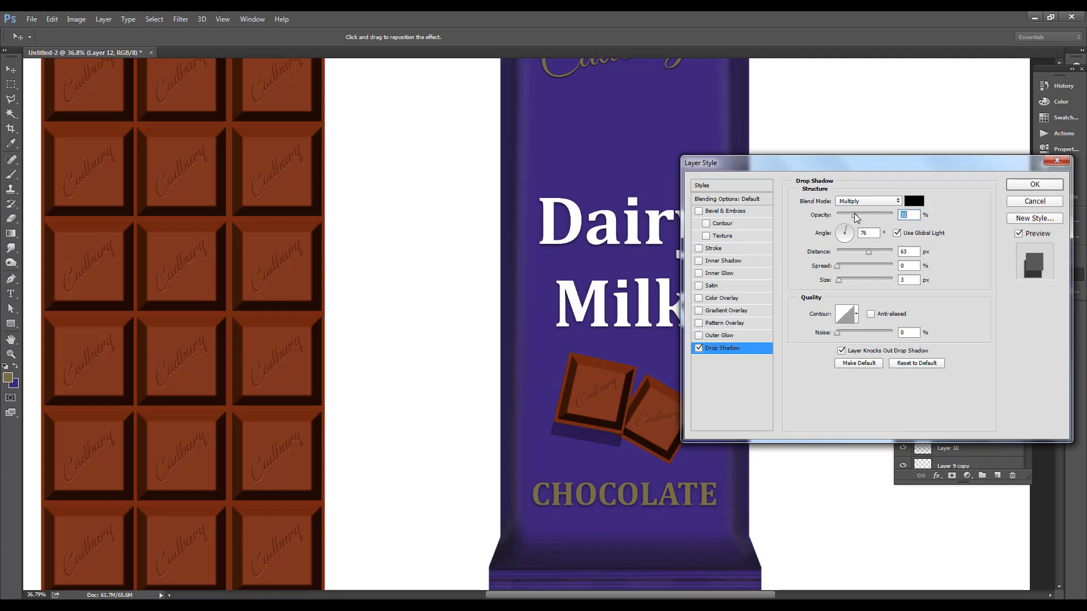
drag(868, 250, 859, 250)
click(844, 279)
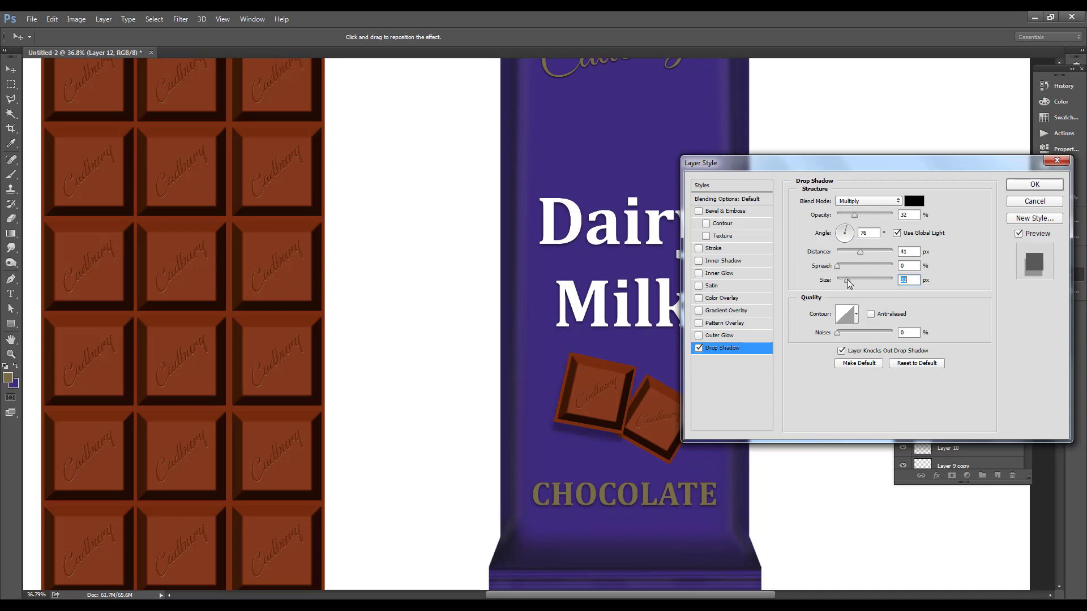
drag(861, 250, 860, 252)
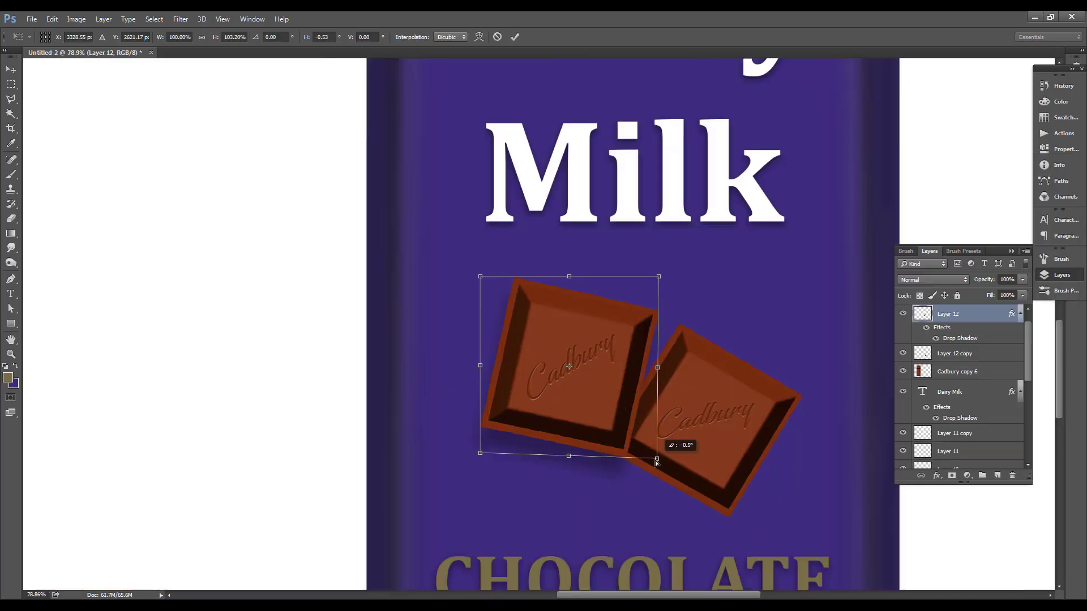
- Refine and commit the tilt of the chocolate square
drag(654, 460, 656, 463)
drag(481, 277, 480, 276)
click(520, 41)
scroll(606, 339, down, 1)
drag(605, 350, 535, 338)
- Copy Layer 12's drop shadow style and paste it onto Layer 12 copy, then fit the canvas on screen
right_click(520, 366)
click(532, 372)
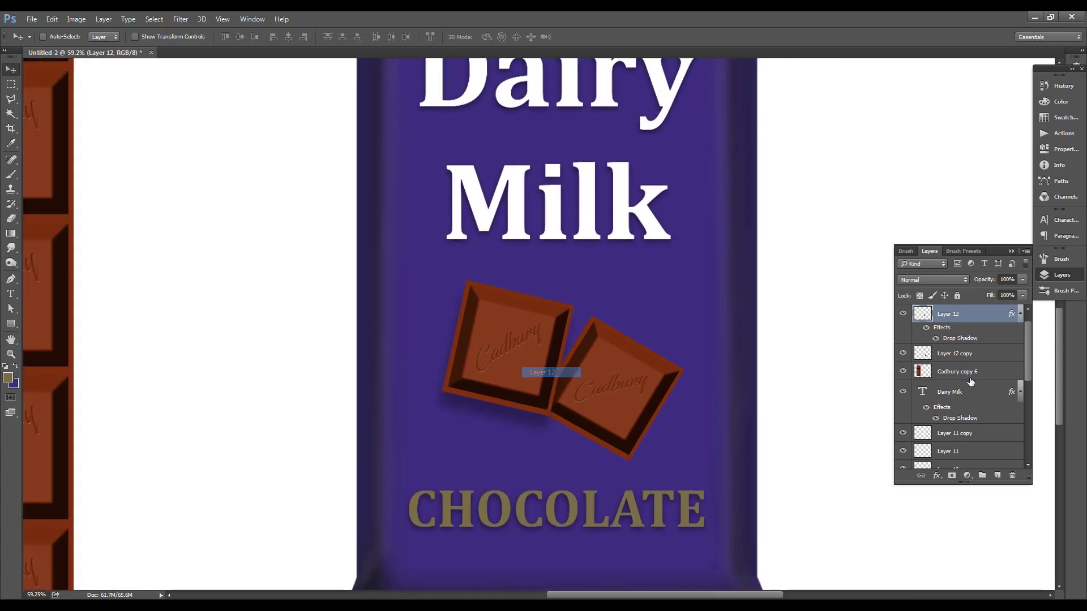
right_click(963, 314)
click(876, 371)
right_click(624, 374)
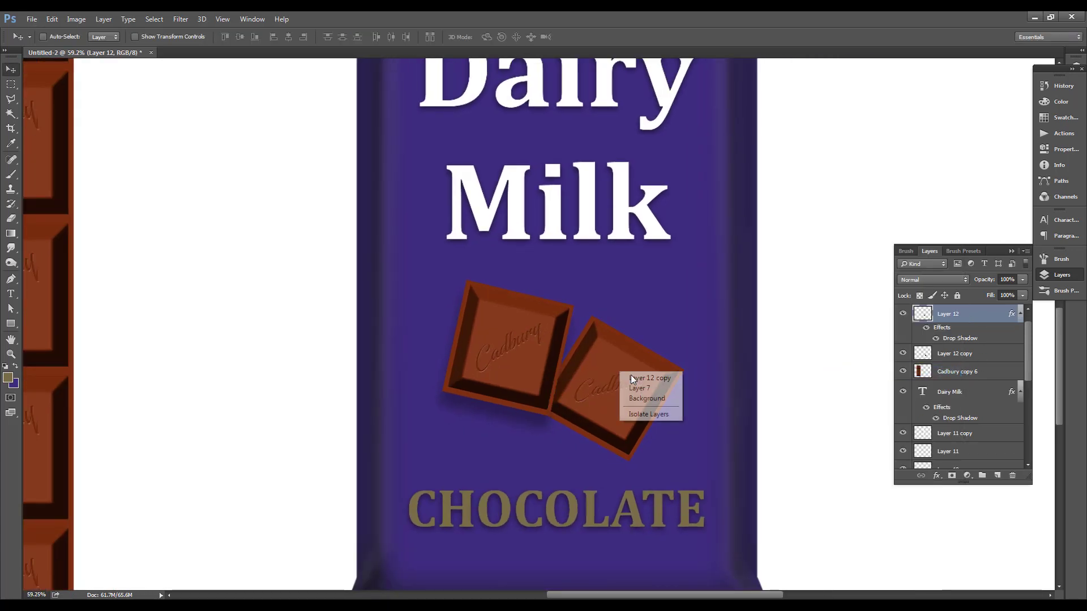
click(636, 378)
right_click(933, 356)
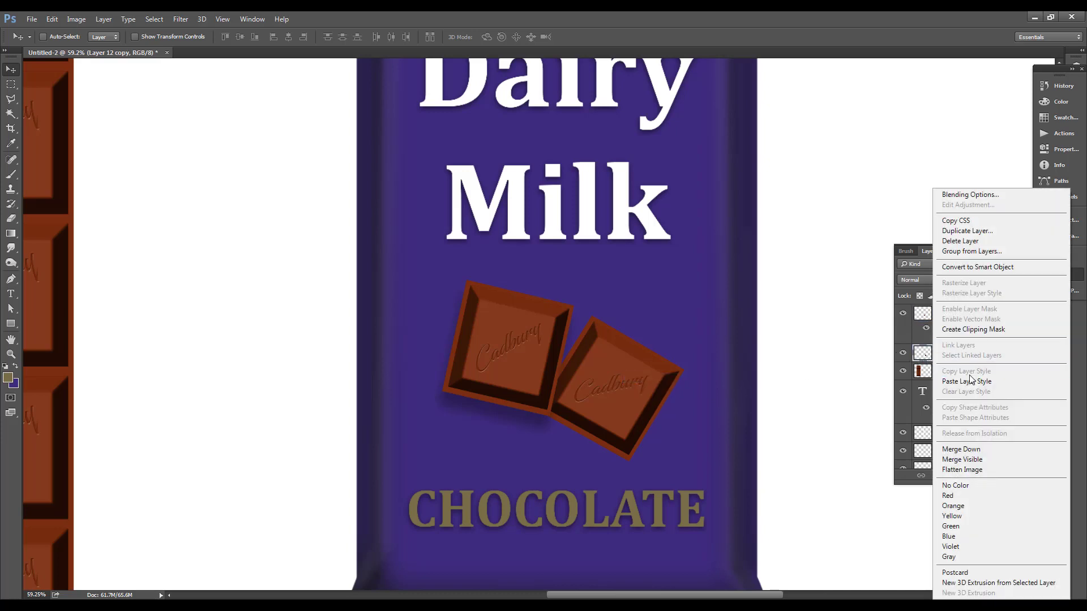
click(969, 380)
scroll(669, 387, down, 6)
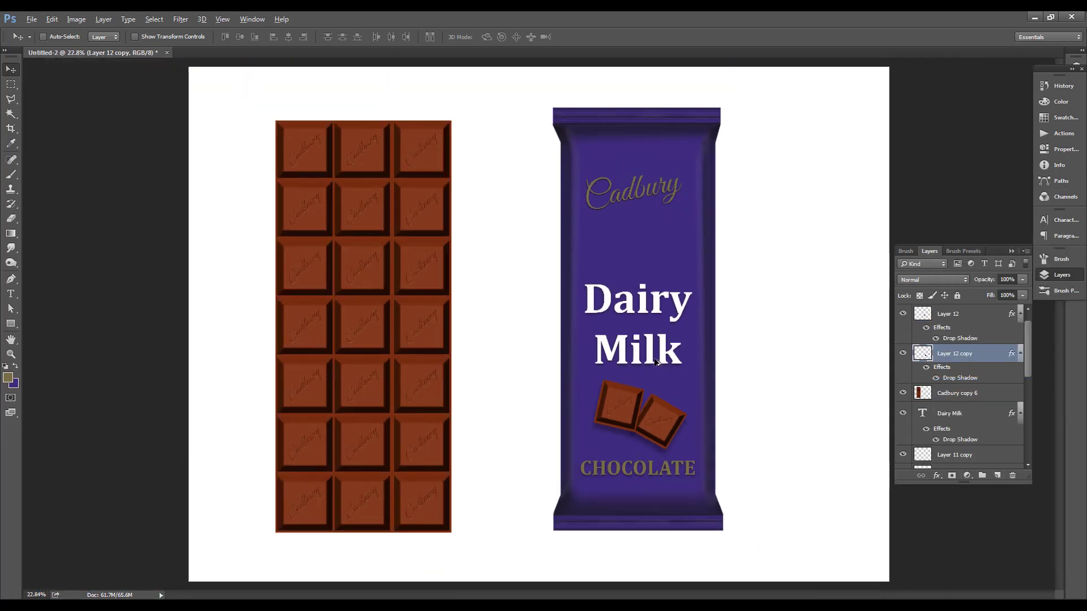
right_click(635, 320)
click(657, 328)
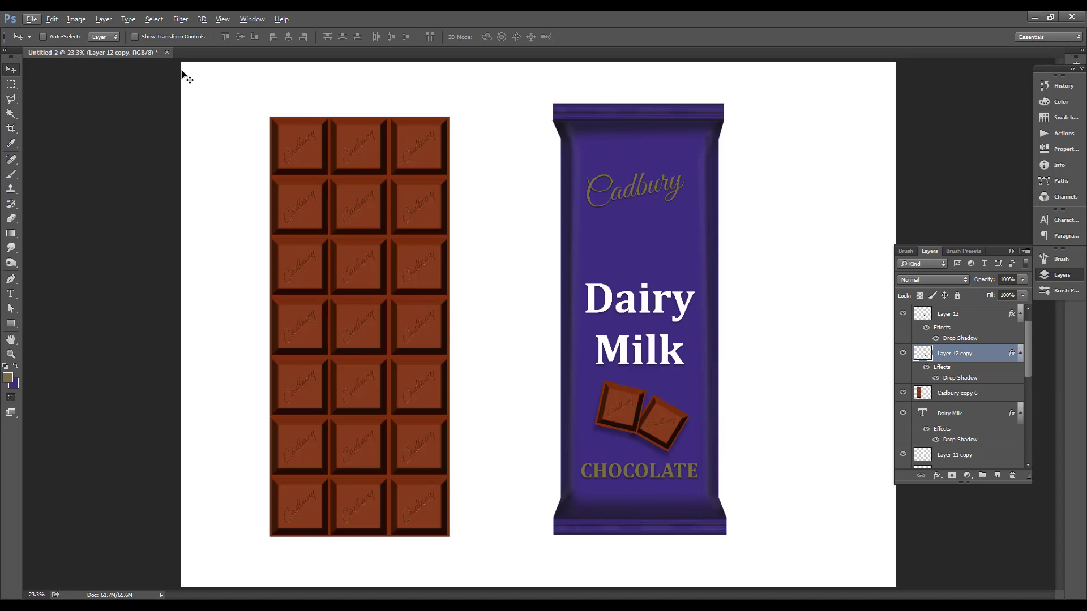
- With Auto-Select on, select all the wrapper layers and shift them slightly right
click(55, 37)
drag(581, 78, 844, 564)
drag(628, 225, 650, 227)
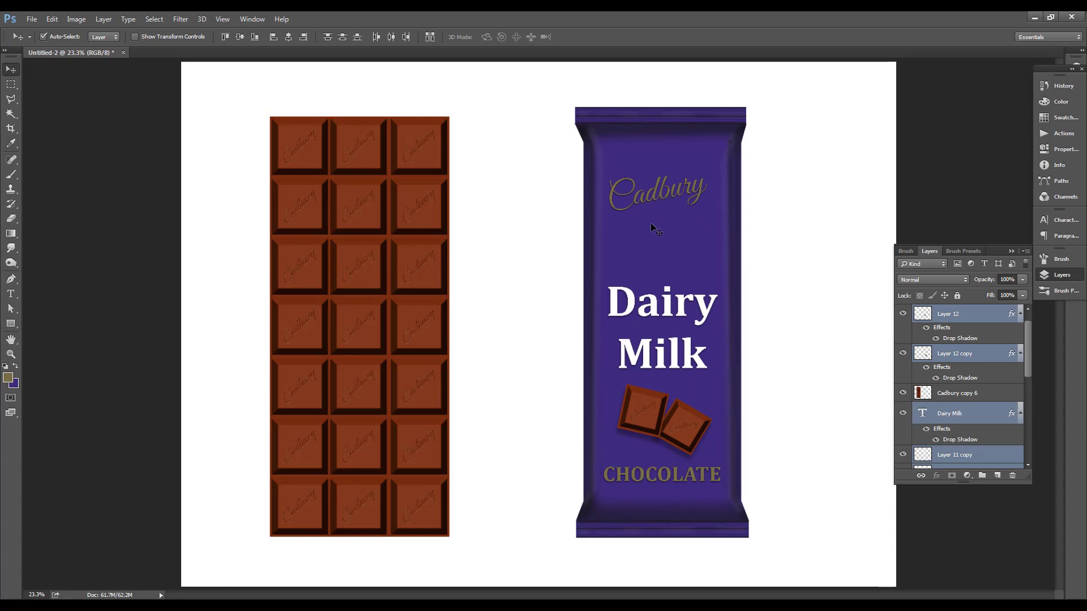
drag(659, 229, 649, 232)
- Save the document as Dairy Milk.psd, replacing the existing file
click(32, 18)
click(55, 146)
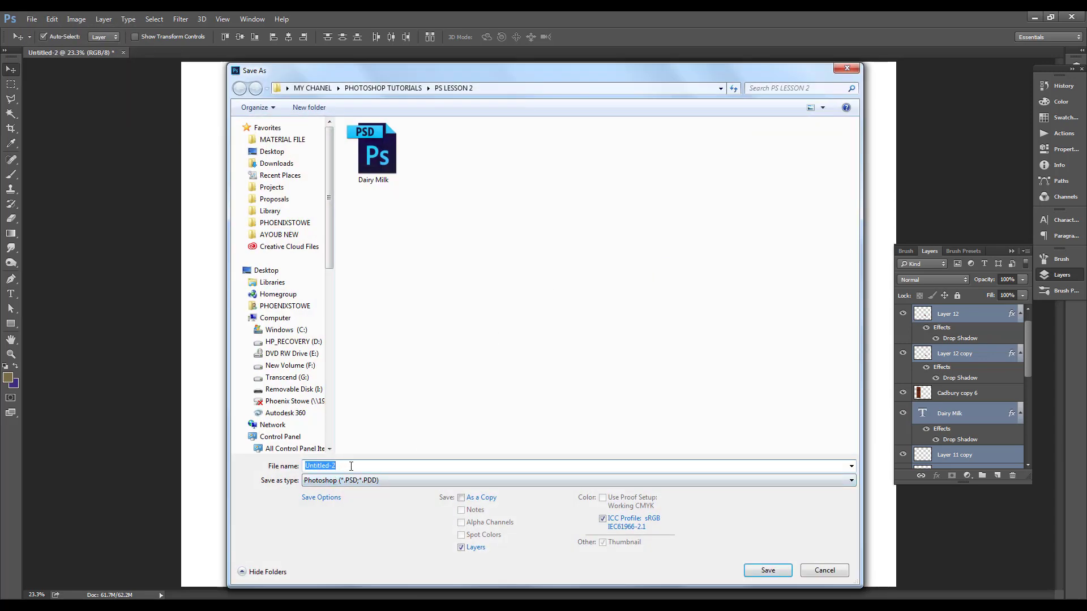
click(351, 466)
click(374, 164)
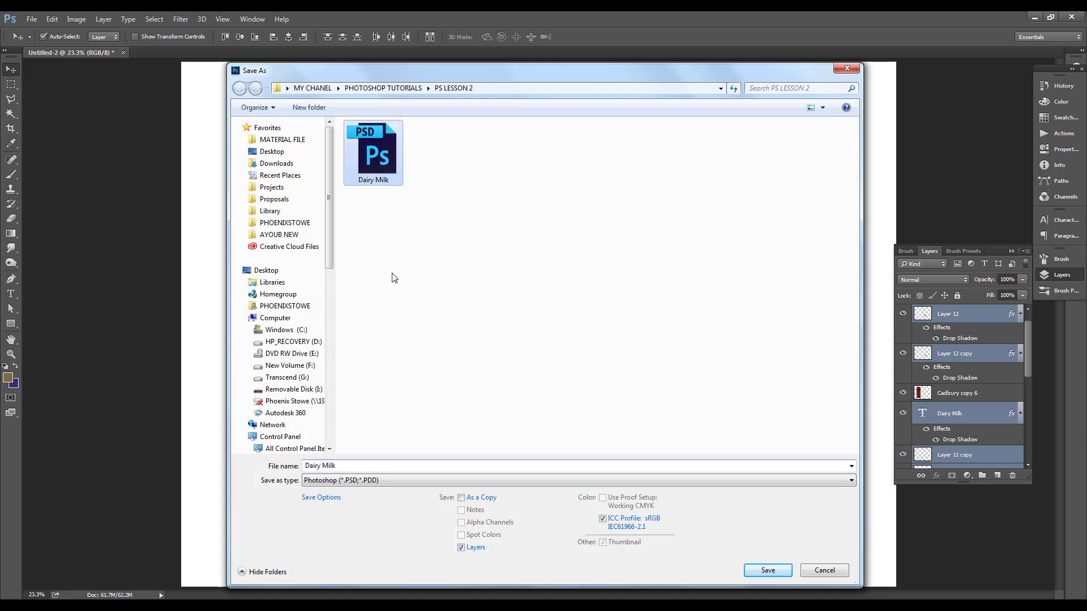
click(769, 571)
click(574, 310)
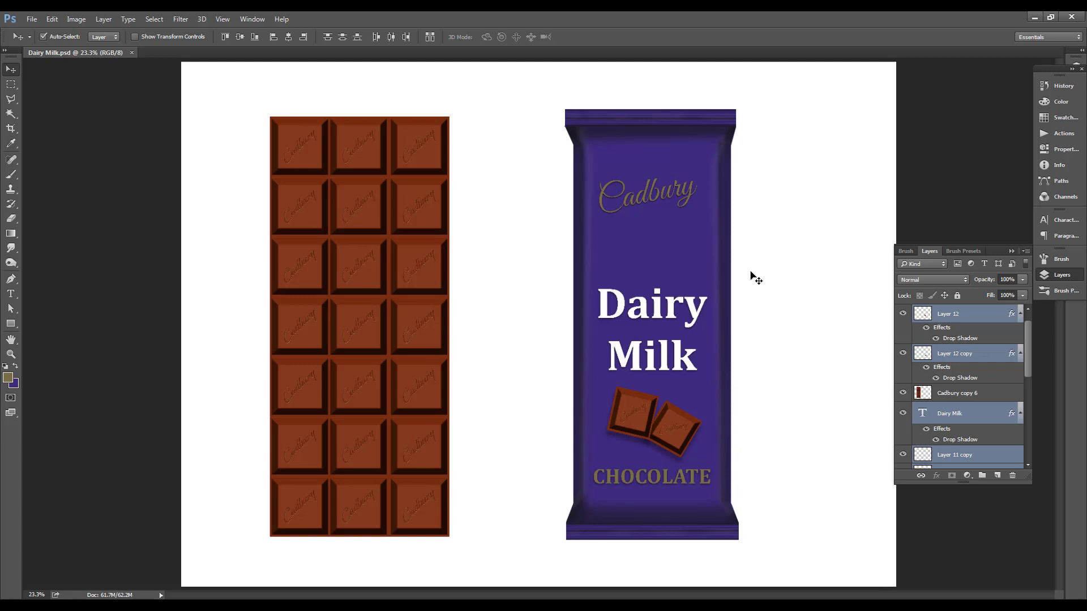
- Reopen Save As and choose JPEG as the format for Dairy Milk
key(ctrl+shift+s)
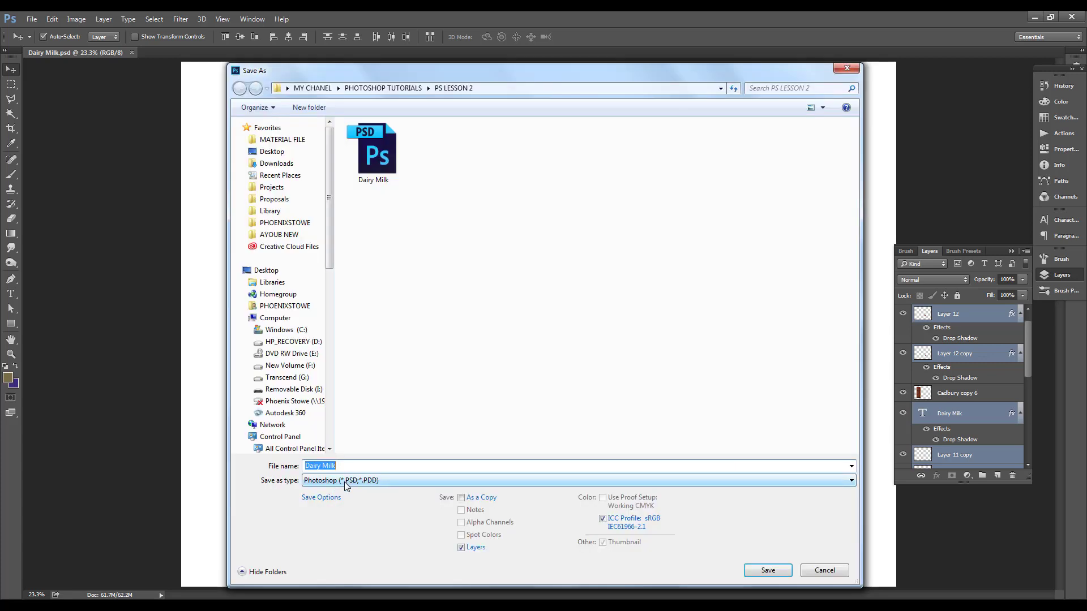
click(346, 486)
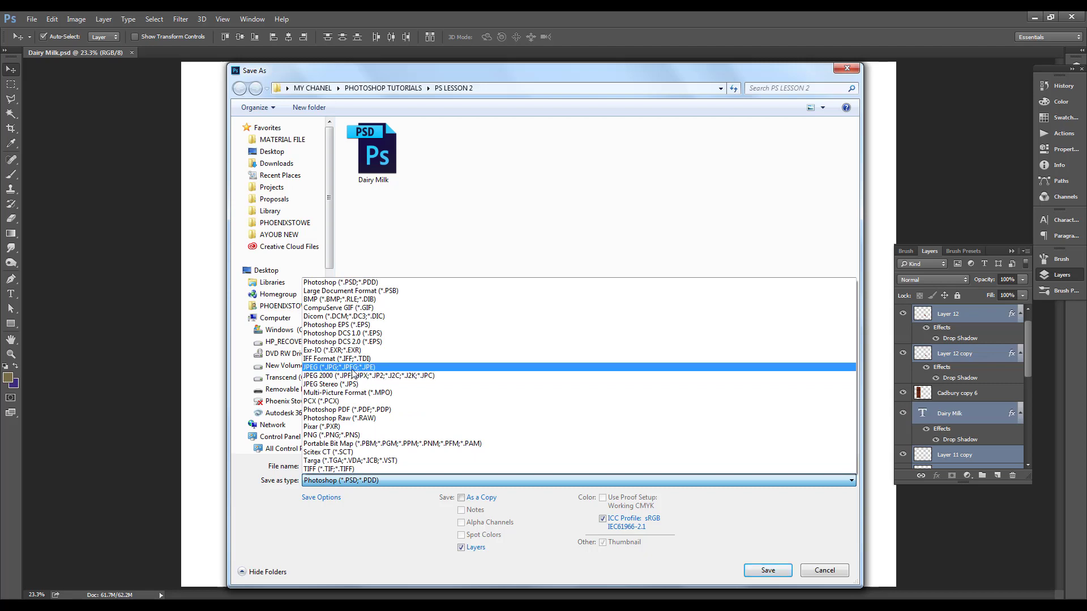
click(458, 543)
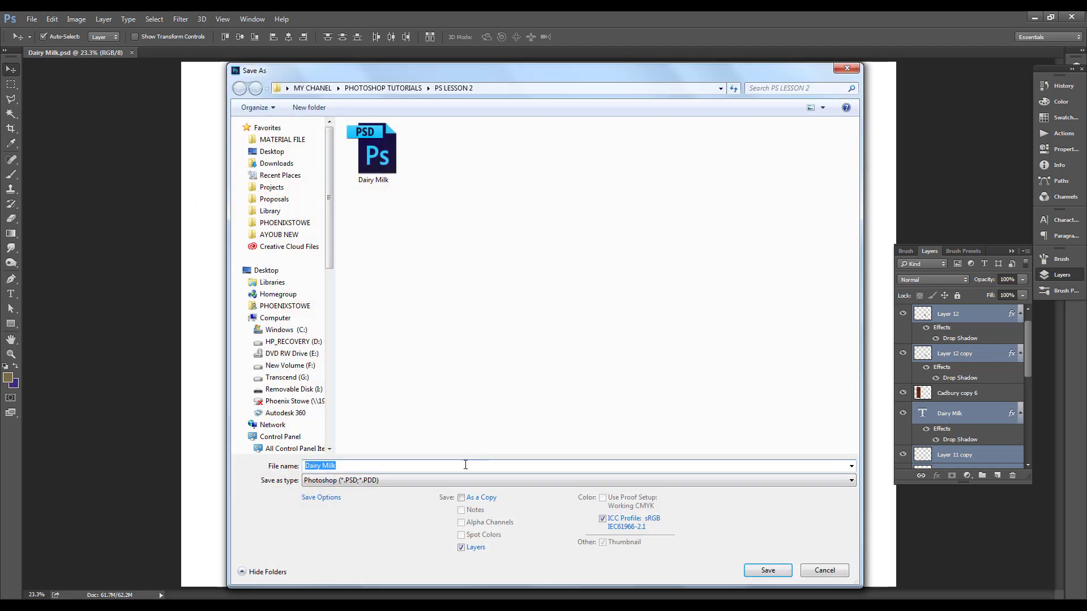
click(372, 483)
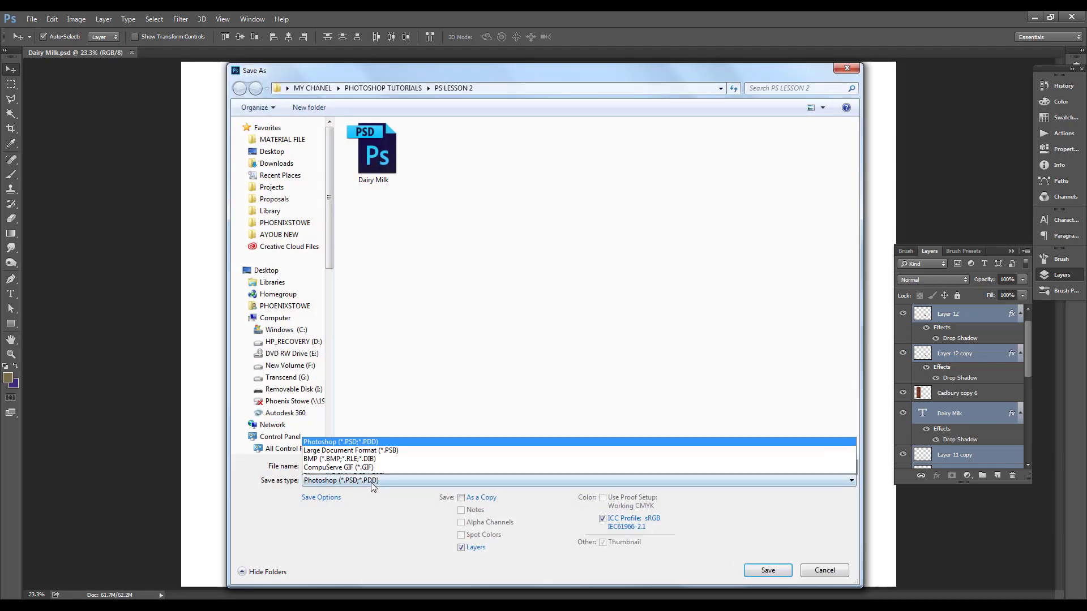
click(355, 368)
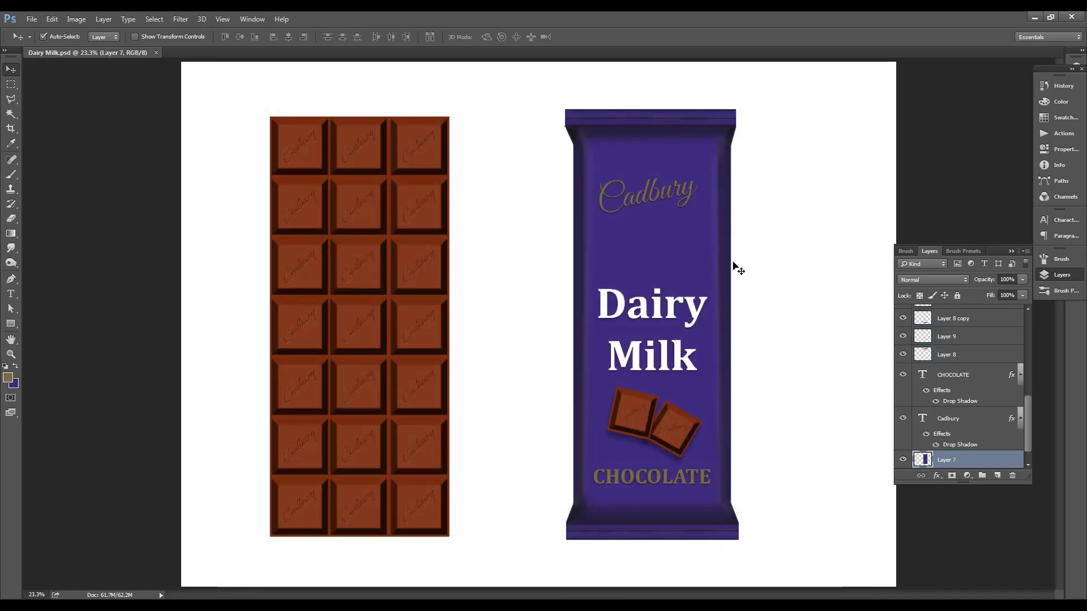
- Merge the wrapper layers, move the wrapper over the chocolate bar and enlarge it to about 110%
drag(655, 85, 784, 564)
key(ctrl+e)
drag(689, 350, 339, 308)
key(ctrl+t)
key(ctrl+0)
drag(460, 473, 488, 519)
key(Return)
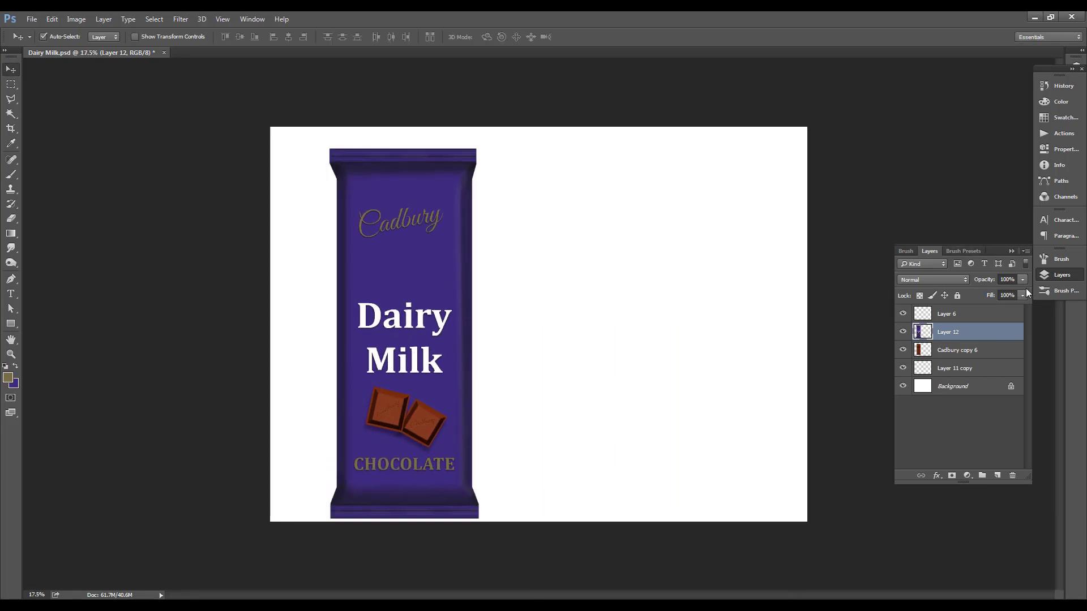
- Set the wrapper opacity to about 83%, shift it right, and make Layer 12 active
drag(992, 283, 983, 284)
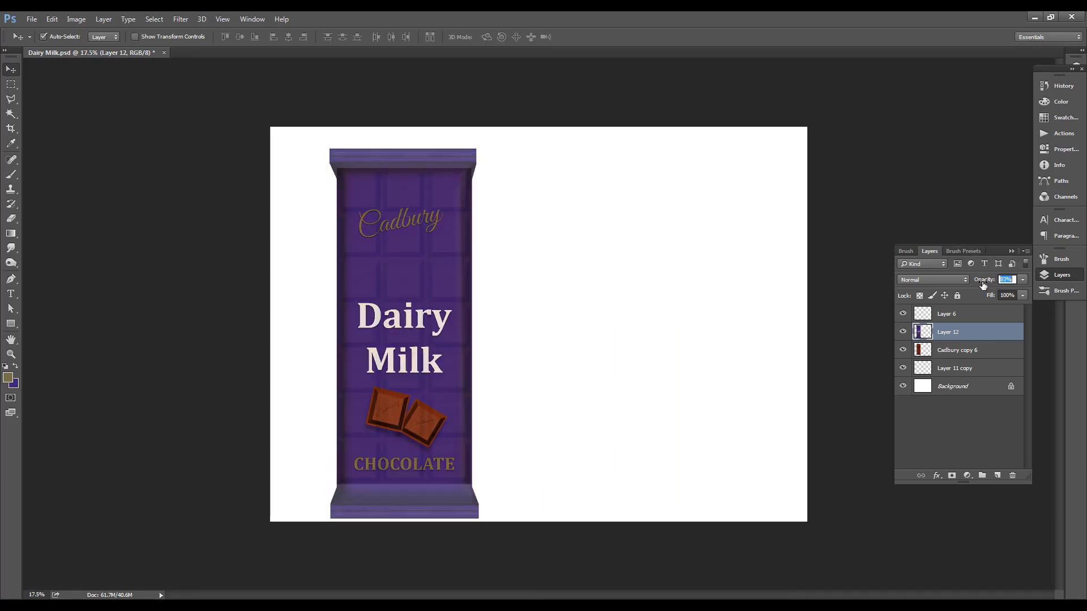
key(ctrl+t)
key(ctrl+plus)
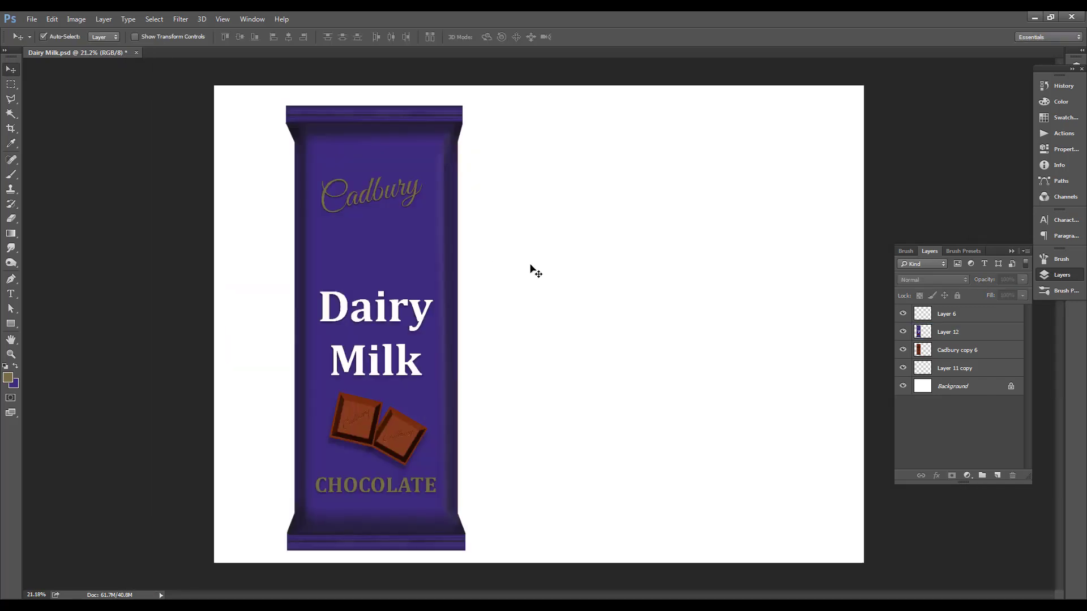
drag(530, 265, 343, 365)
drag(410, 337, 542, 332)
key(ctrl+t)
right_click(509, 227)
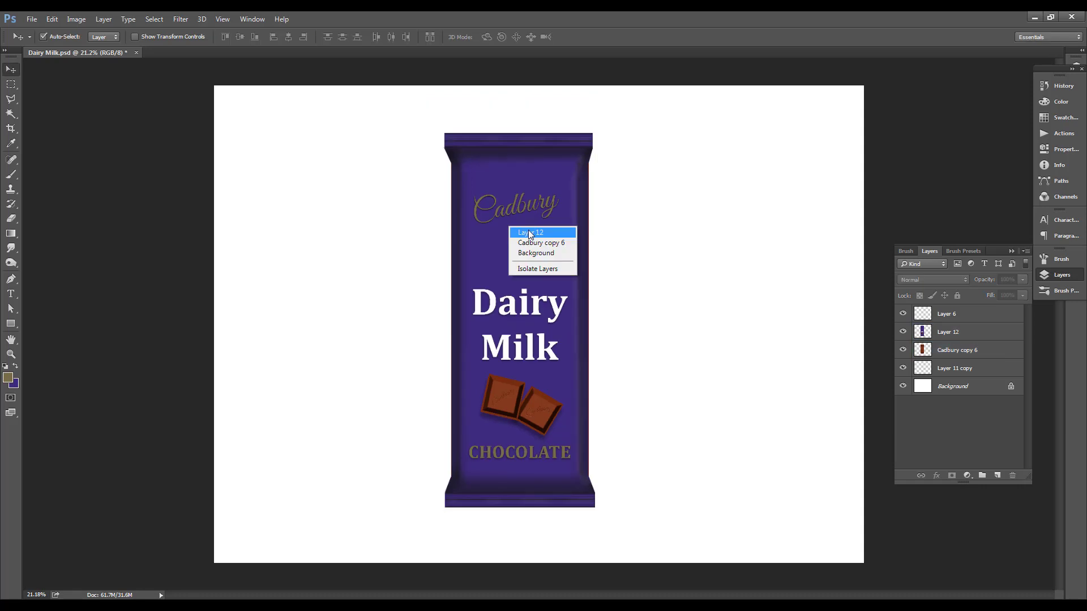
click(529, 234)
- Cut a slanted tear across the wrapper top with the Polygonal Lasso to reveal the chocolate squares
key(l)
scroll(589, 242, up, 2)
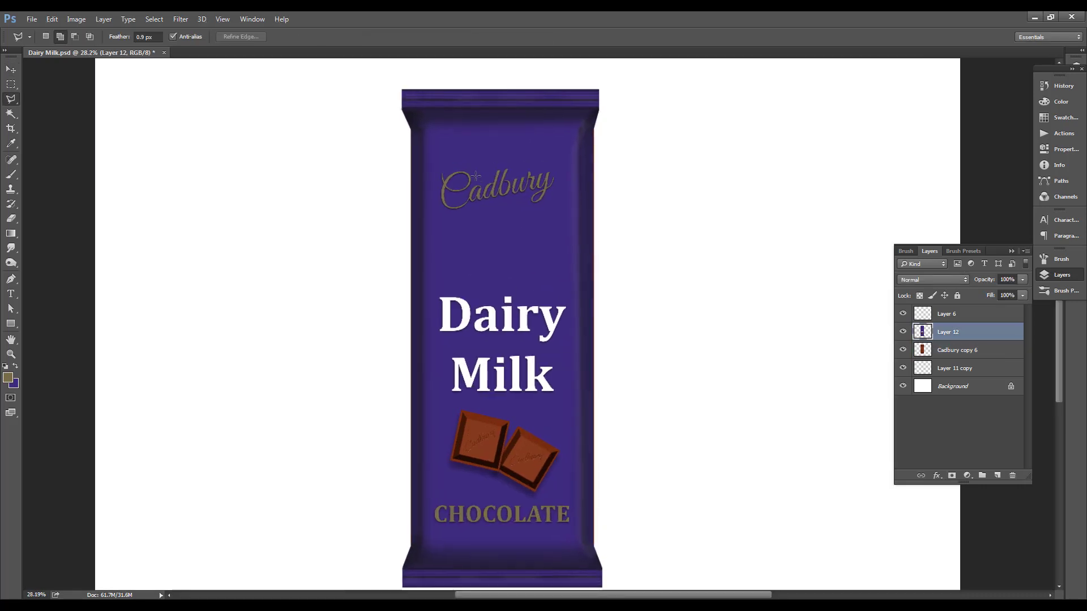
click(364, 110)
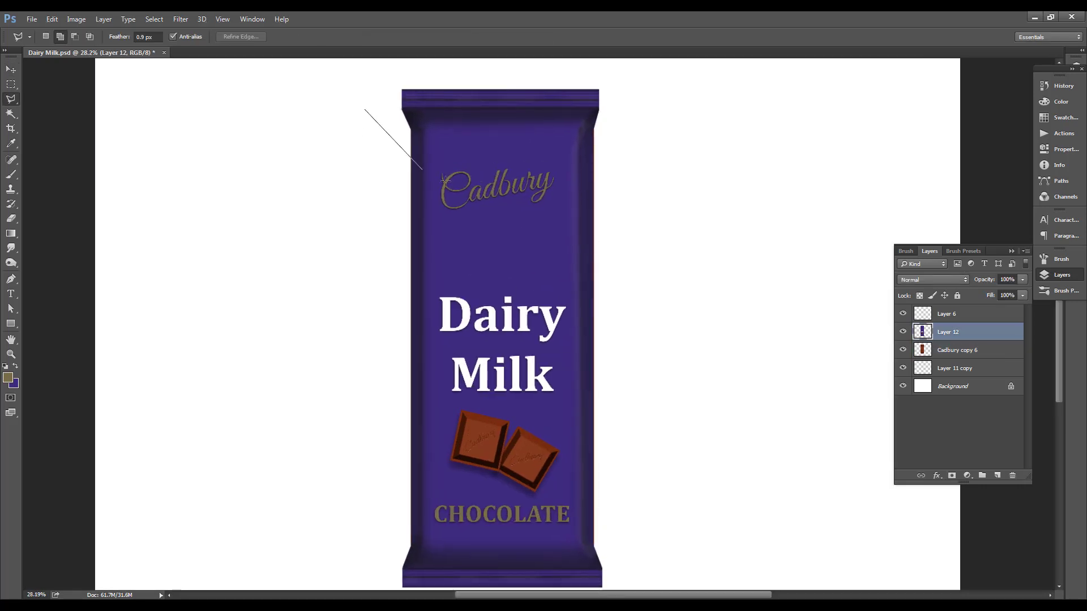
click(395, 190)
click(480, 225)
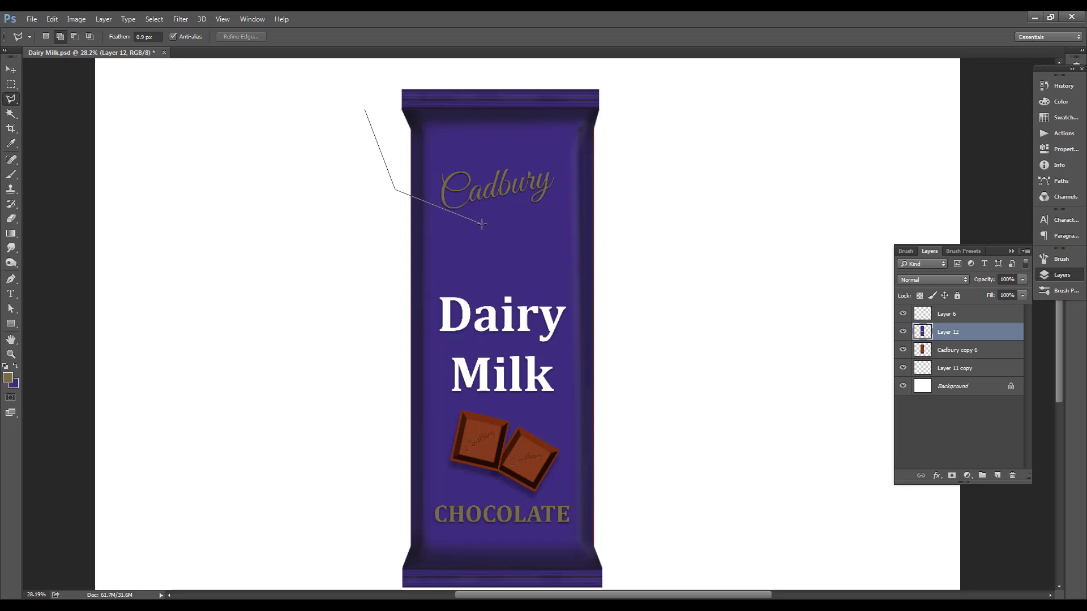
click(544, 244)
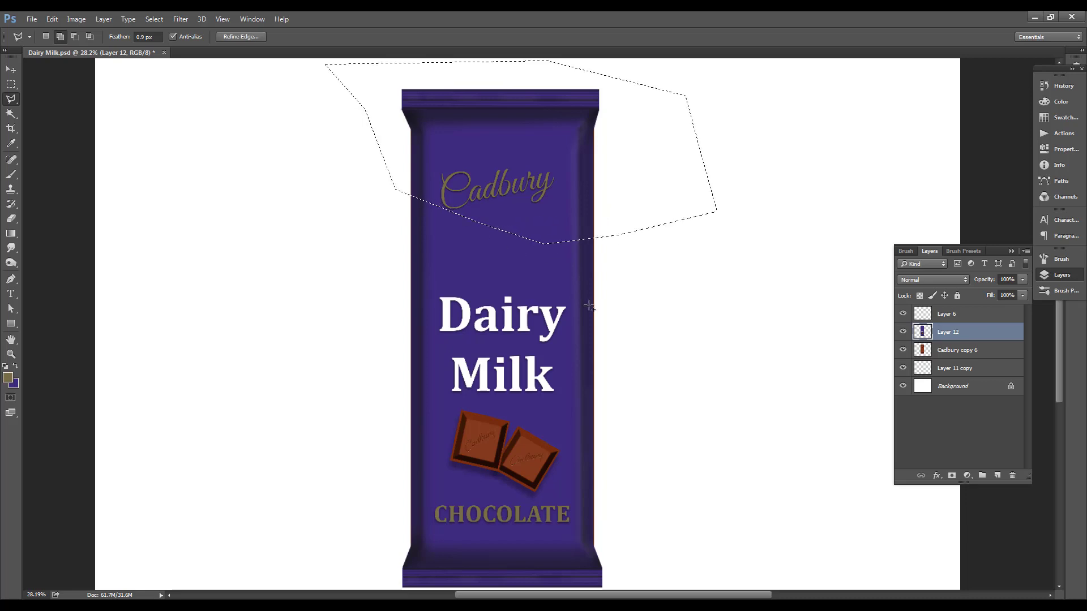
key(Delete)
key(ctrl+d)
key(v)
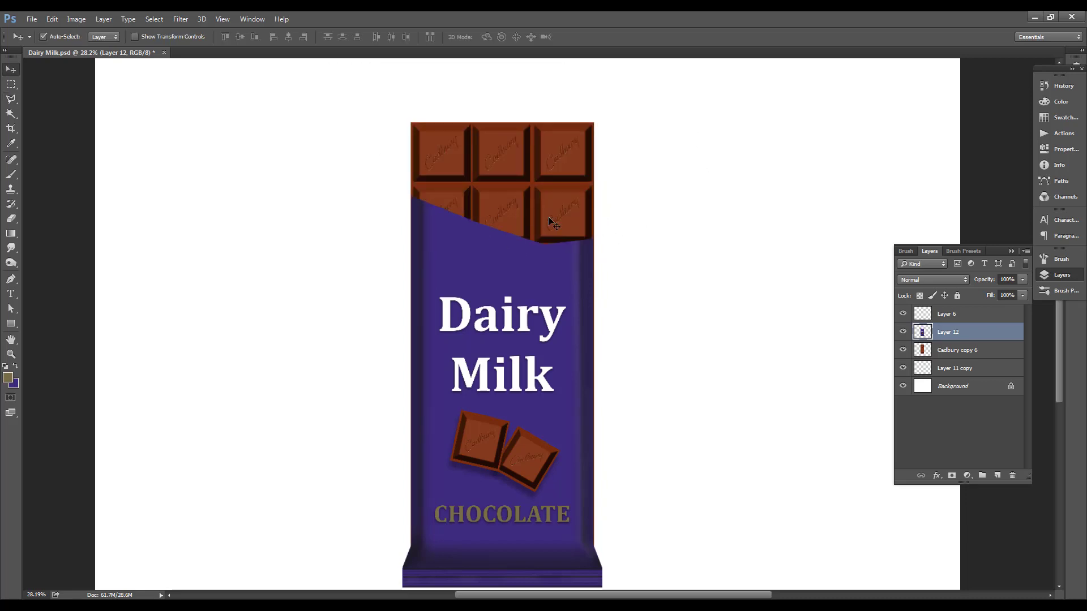
scroll(566, 226, up, 3)
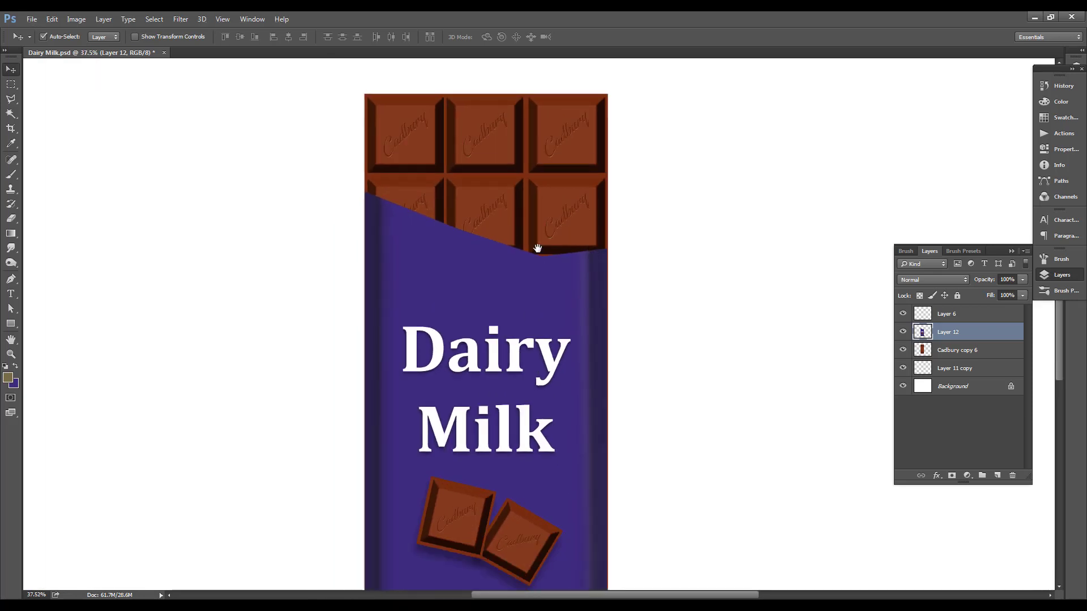
- Add a drop shadow to the wrapper and move the bar down and to the right
key(ctrl+t)
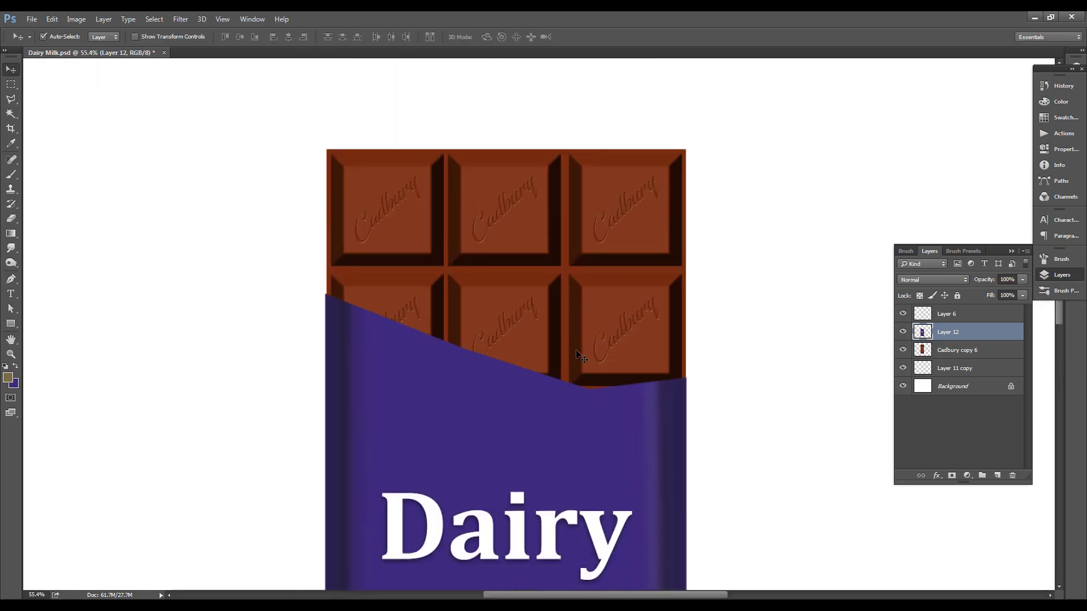
scroll(600, 373, up, 3)
click(929, 478)
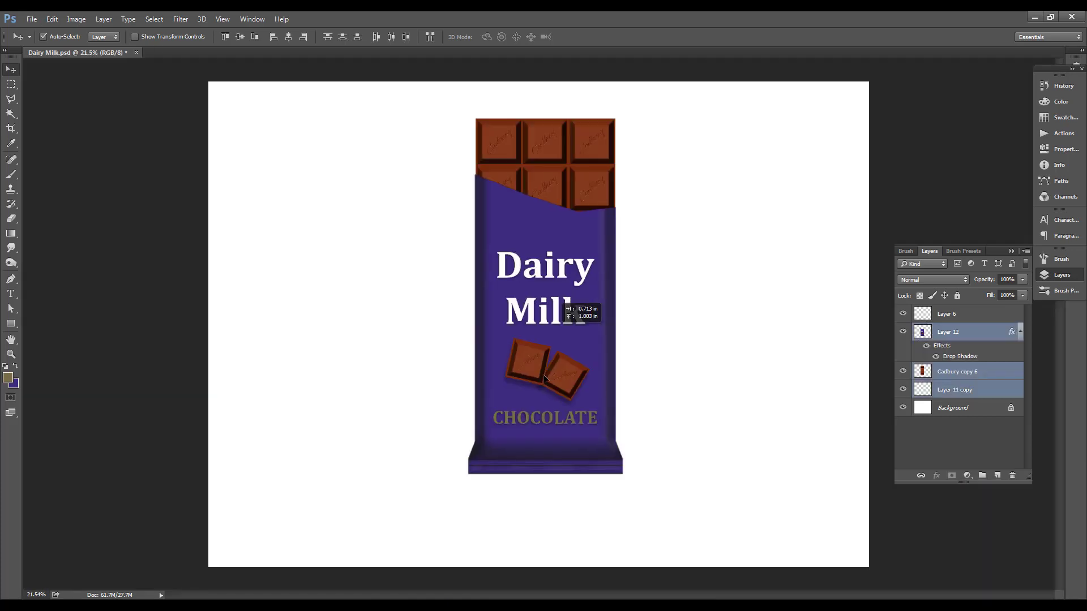
drag(555, 328, 624, 388)
key(ctrl+t)
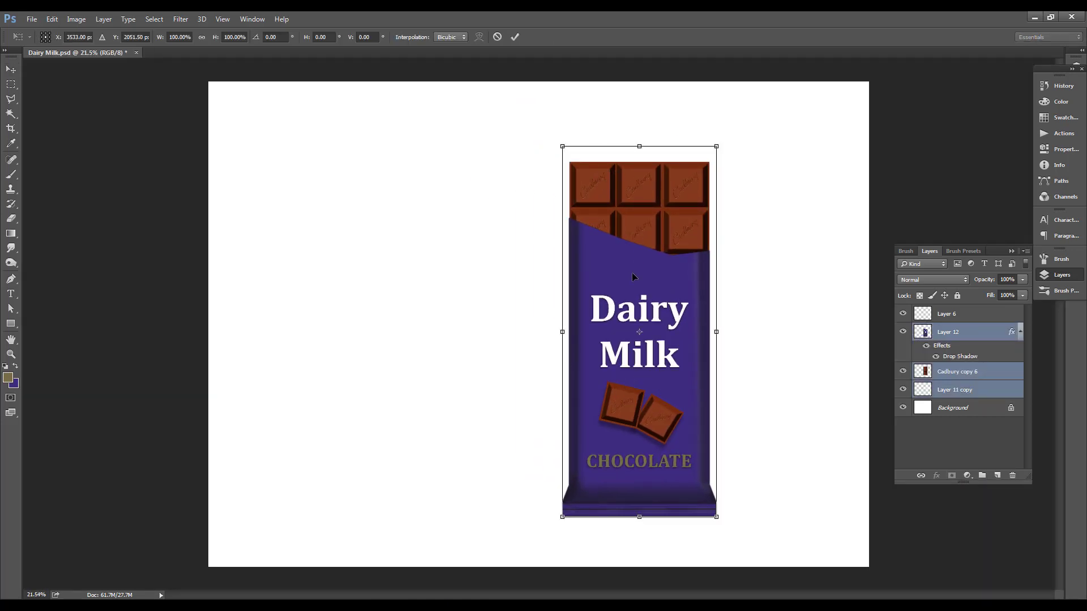
- Rotate the opened bar slightly clockwise, nudge it up and right, and add a new empty Layer 13
drag(562, 146, 608, 167)
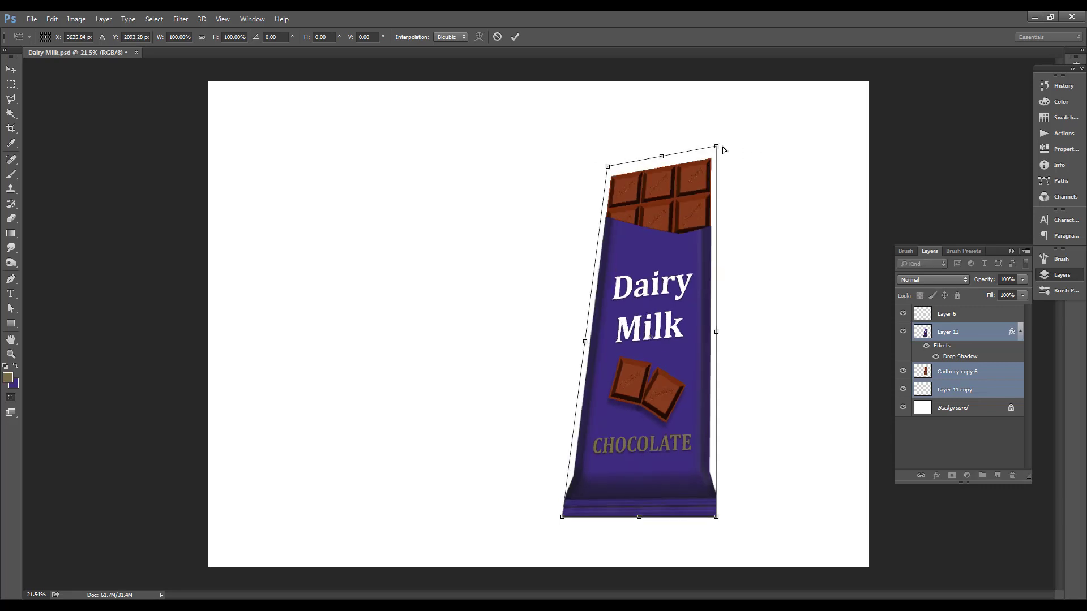
drag(723, 149, 695, 193)
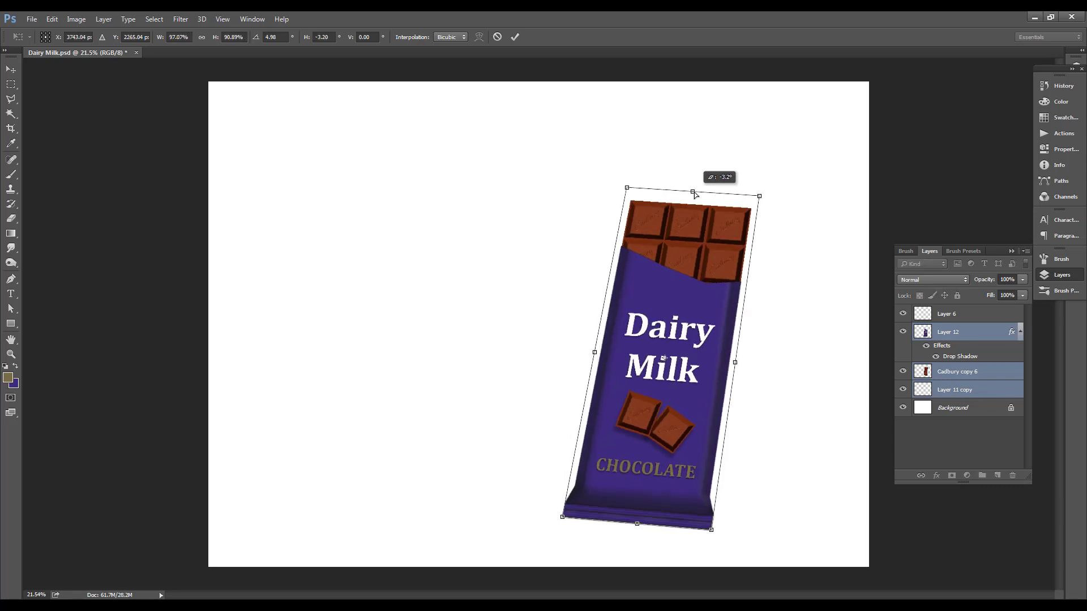
right_click(709, 251)
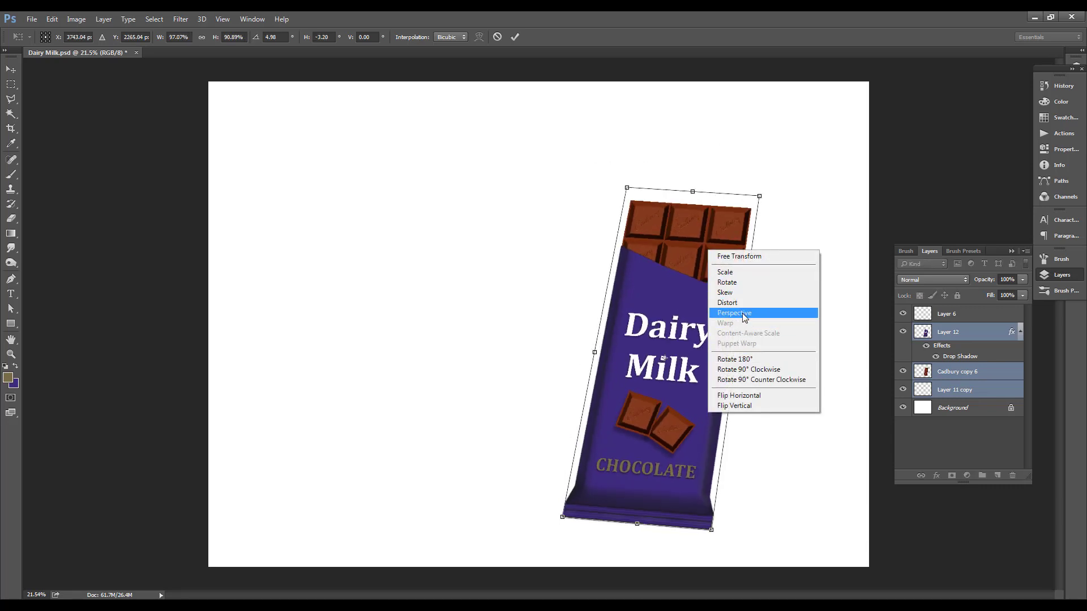
click(741, 313)
drag(759, 197, 759, 204)
drag(713, 527, 715, 532)
key(Escape)
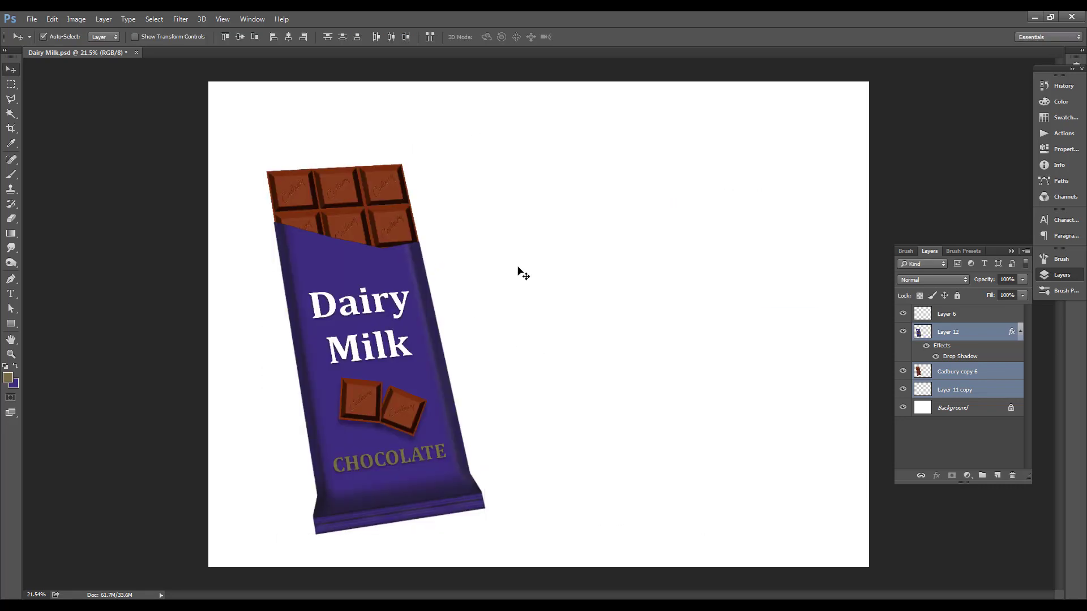
drag(412, 316, 417, 310)
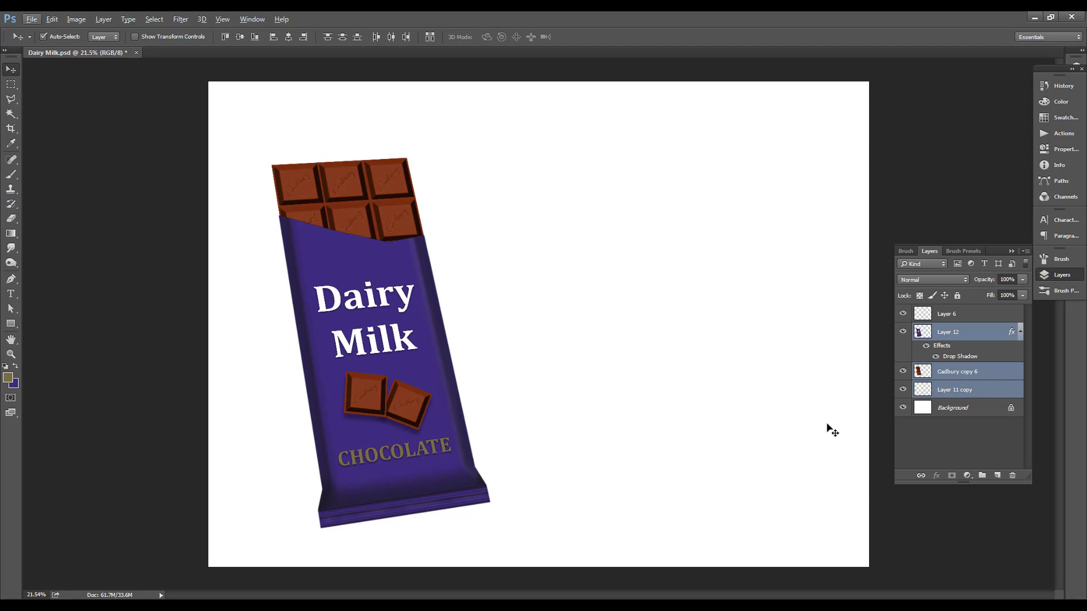
click(998, 476)
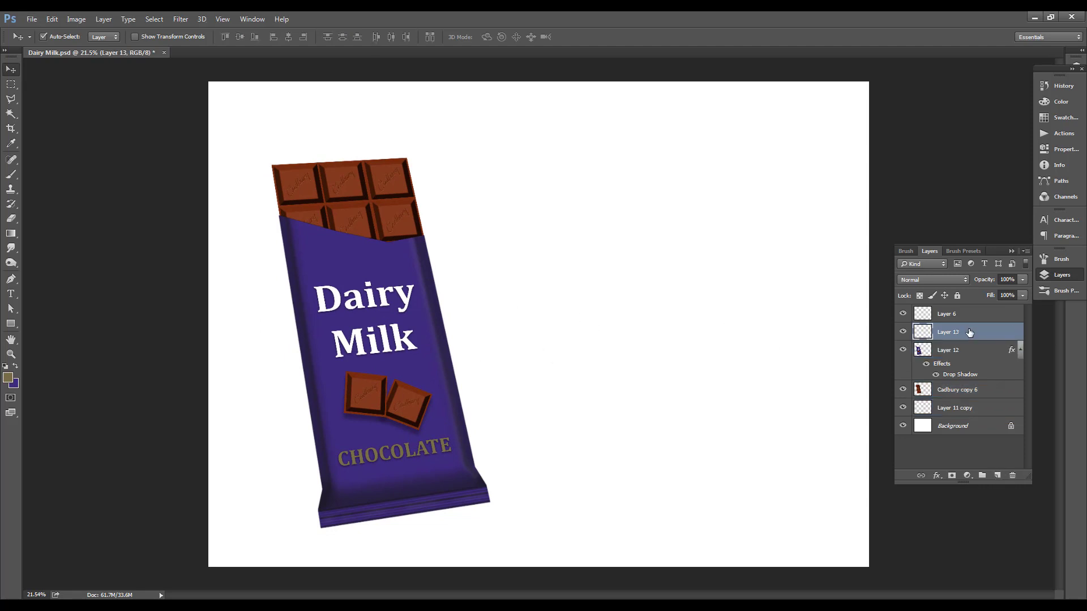
- Fill Layer 13 purple, place it just above the Background, and select the Cadbury copy 6 bar layer
key(ctrl+BackSpace)
key(ctrl+shift+bracketleft)
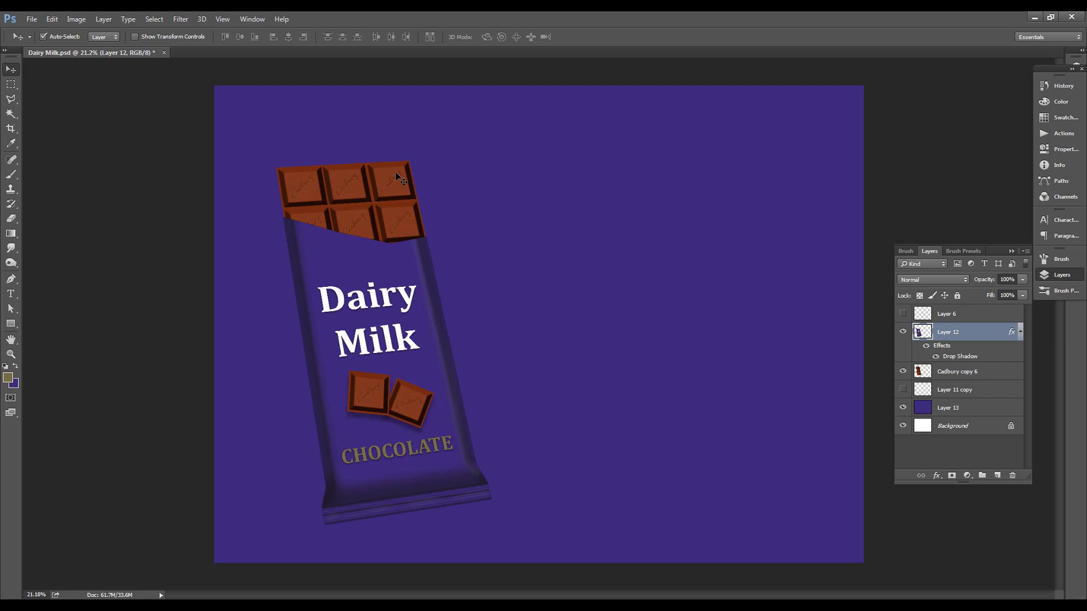
right_click(396, 174)
click(418, 180)
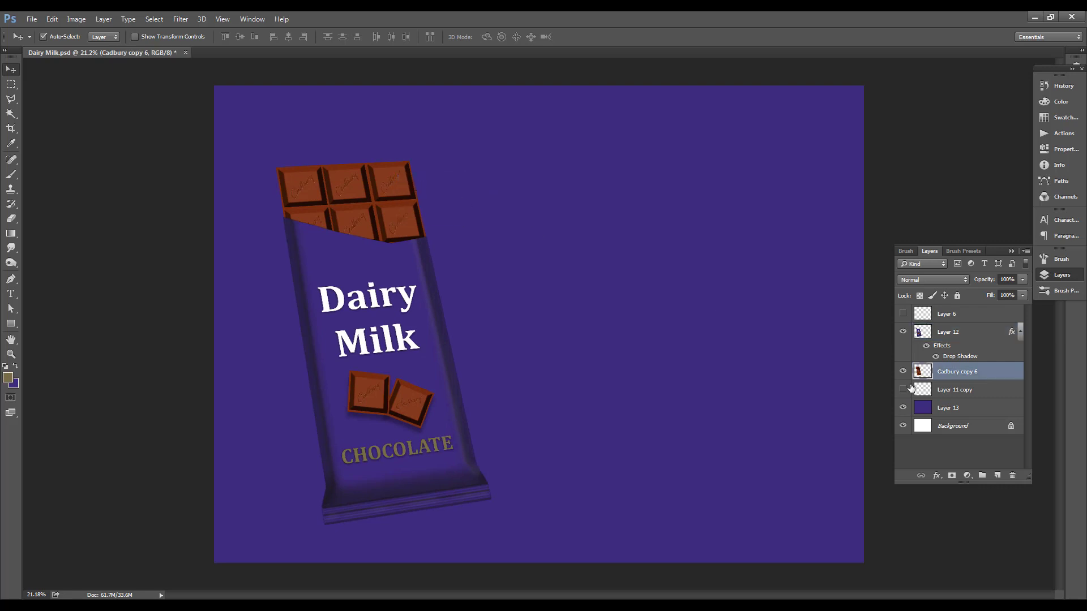
- Duplicate the bar to the right and rotate the copy so it leans beside the first
ctrl+click(926, 332)
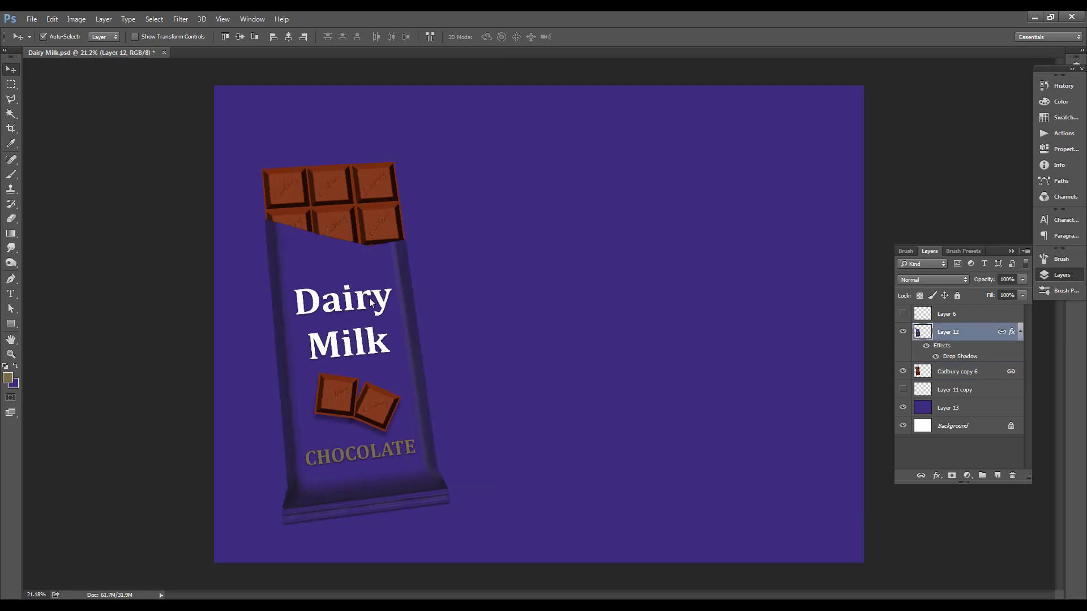
drag(414, 309, 501, 307)
key(ctrl+t)
drag(569, 252, 539, 315)
key(Return)
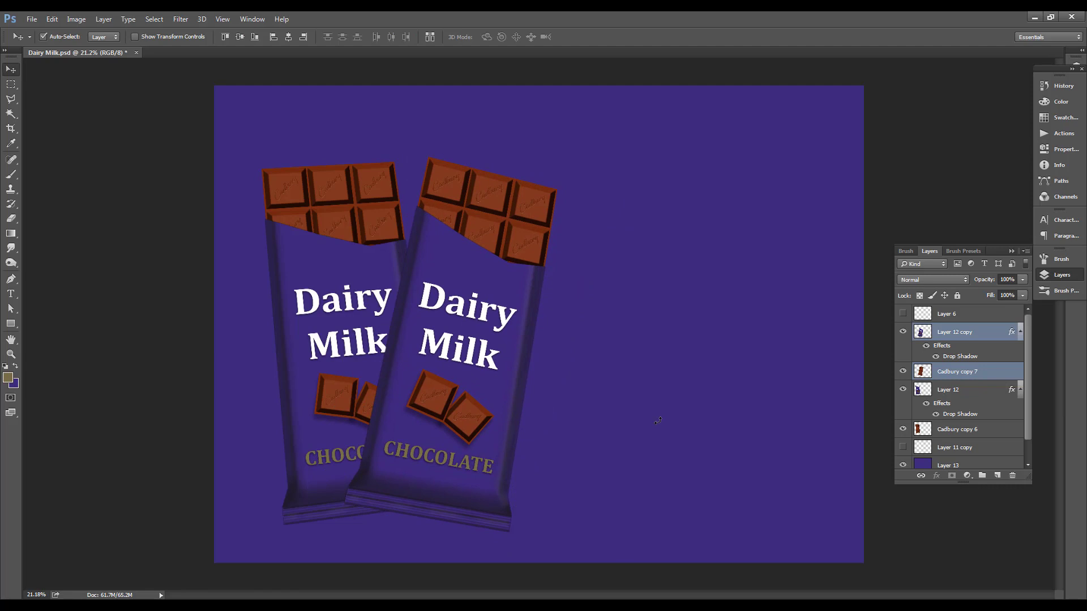
key(ctrl+p)
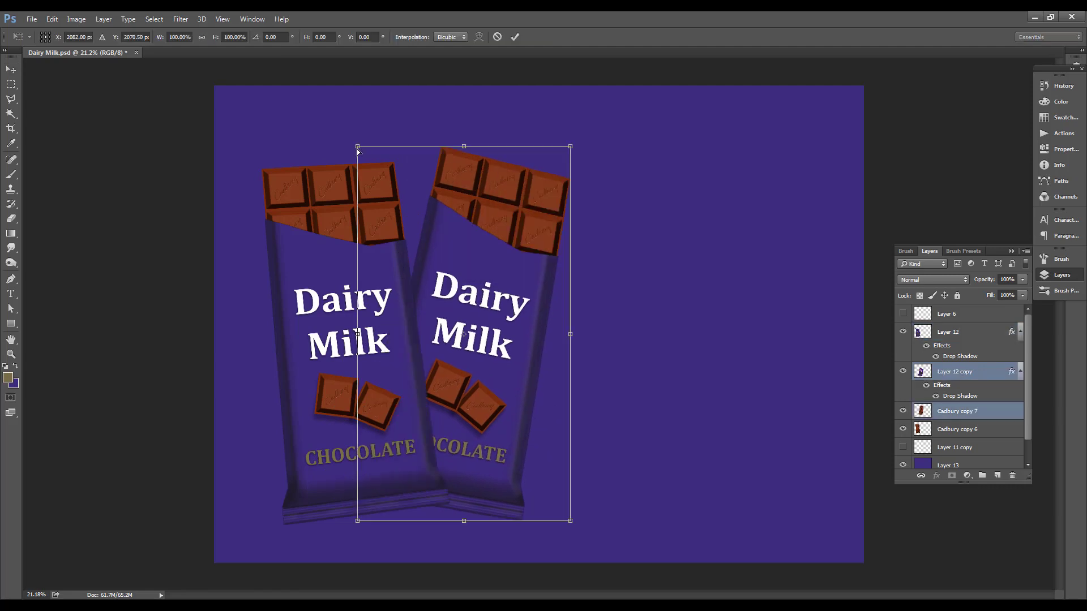
drag(360, 149, 361, 156)
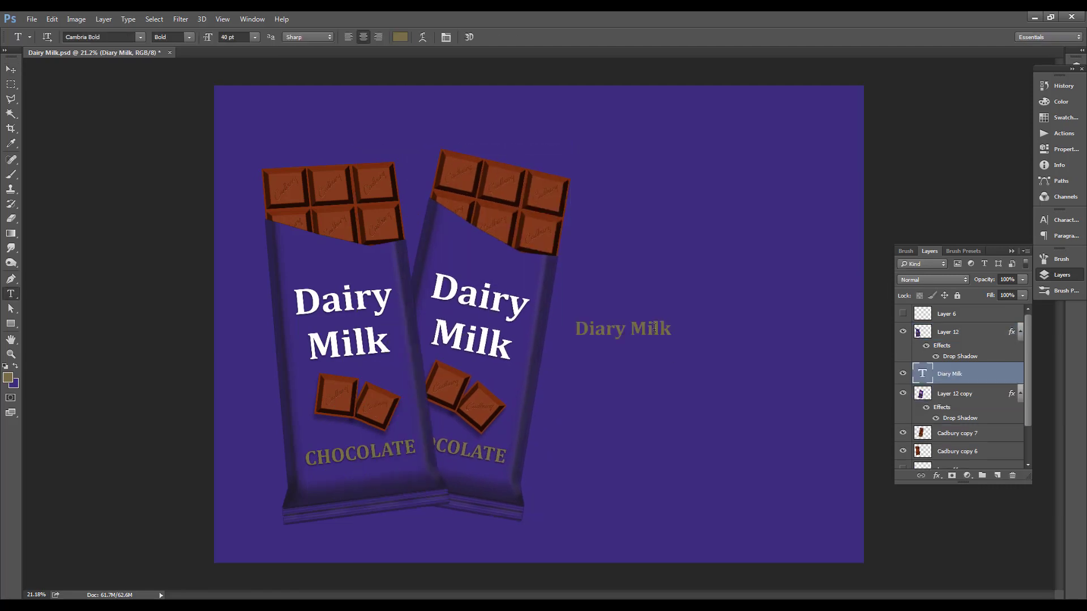
- Enlarge the font size of the 'Diary Milk' title and view the whole poster
click(654, 327)
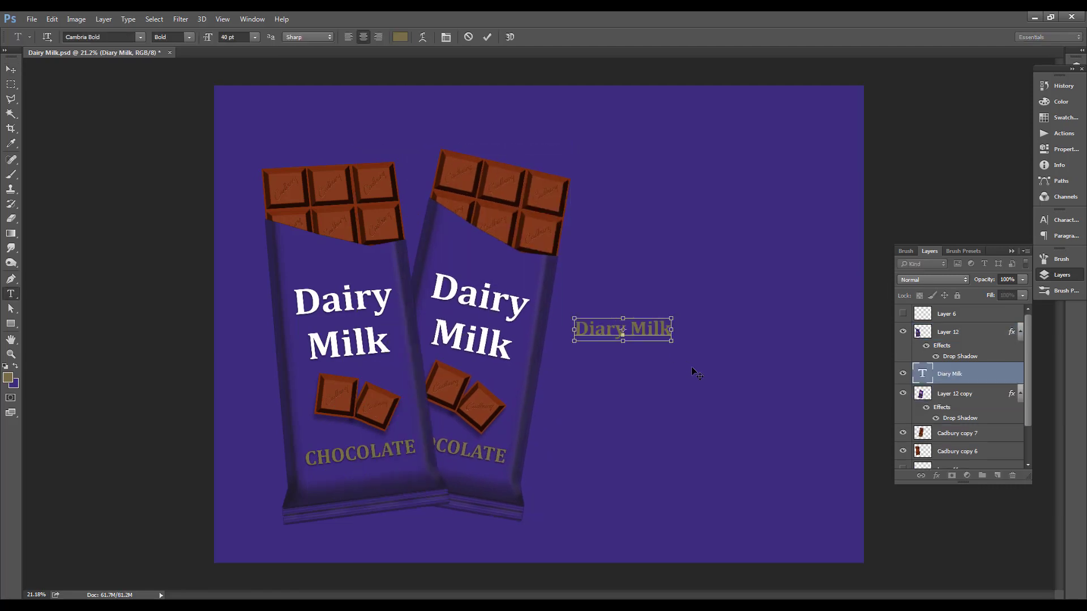
key(ctrl+a)
key(ctrl+shift+period)
key(ctrl+shift+period)
key(ctrl+shift+period)
key(ctrl+shift+period)
key(ctrl+shift+period)
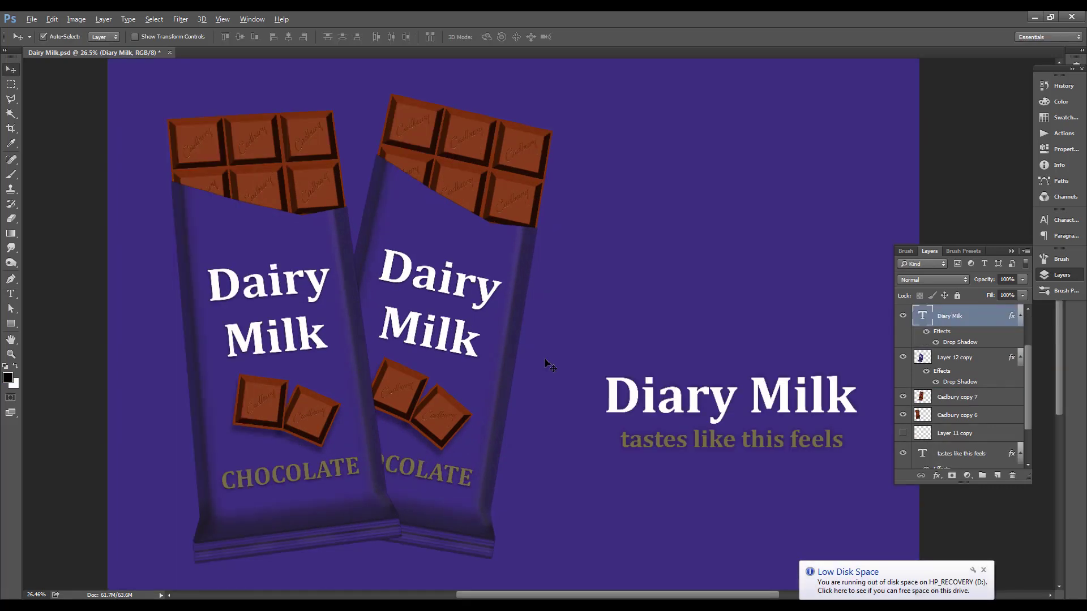
drag(546, 359, 592, 338)
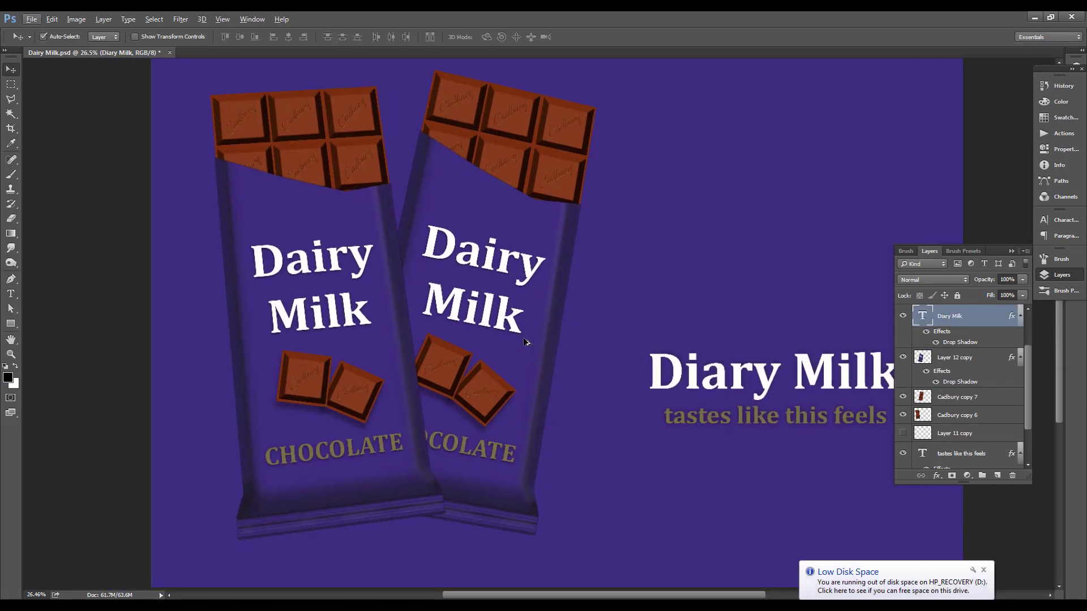
drag(644, 360, 599, 357)
scroll(601, 357, down, 1)
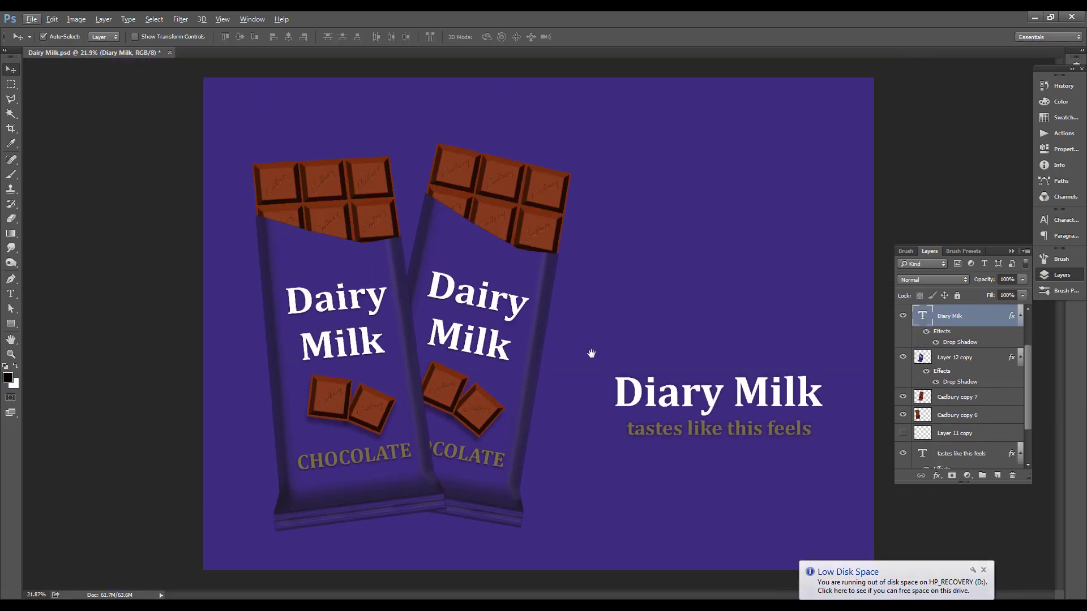